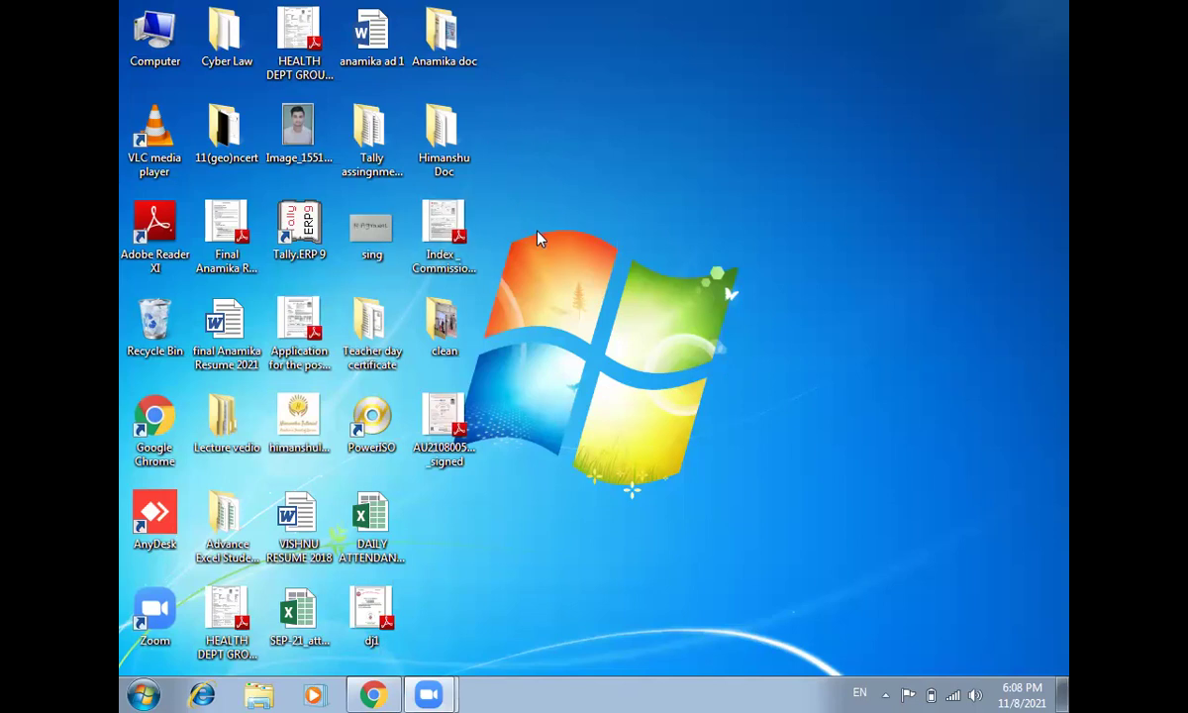
Step: Open the budget Word document from the Tally assignment folder, maximizing the folder window and dismissing the Office activation notice
{"action": "double_click", "coordinate": [372, 134]}
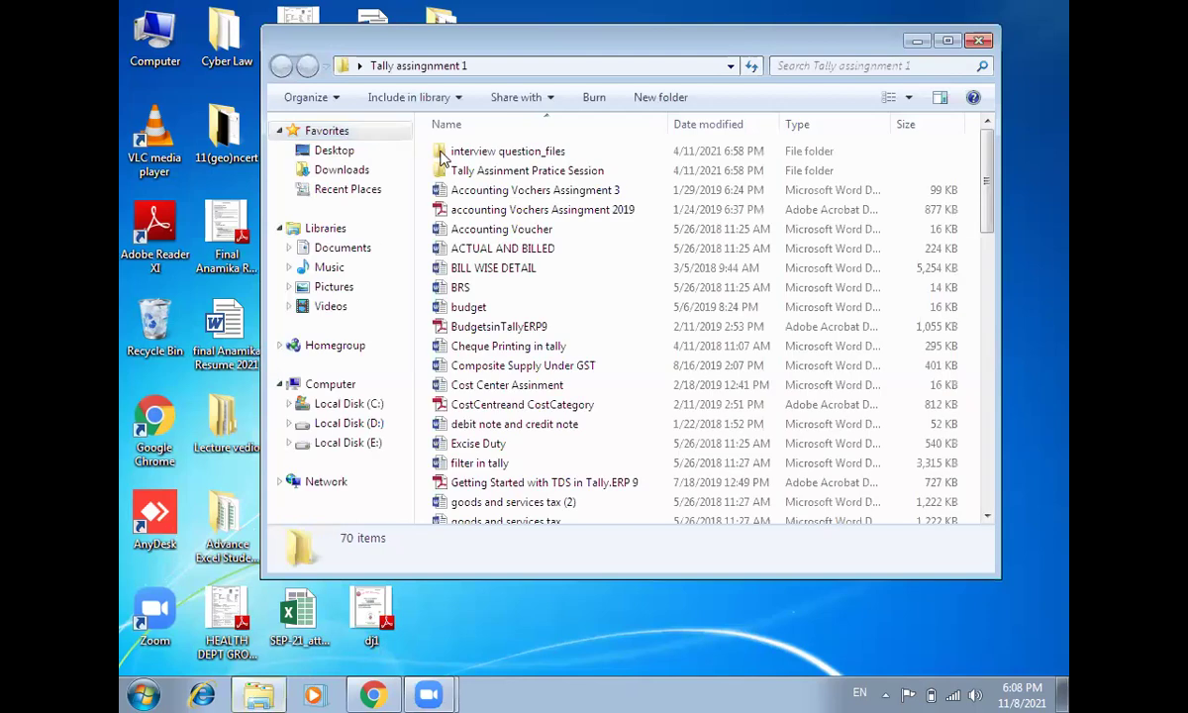
{"action": "left_click", "coordinate": [943, 42]}
{"action": "double_click", "coordinate": [336, 276]}
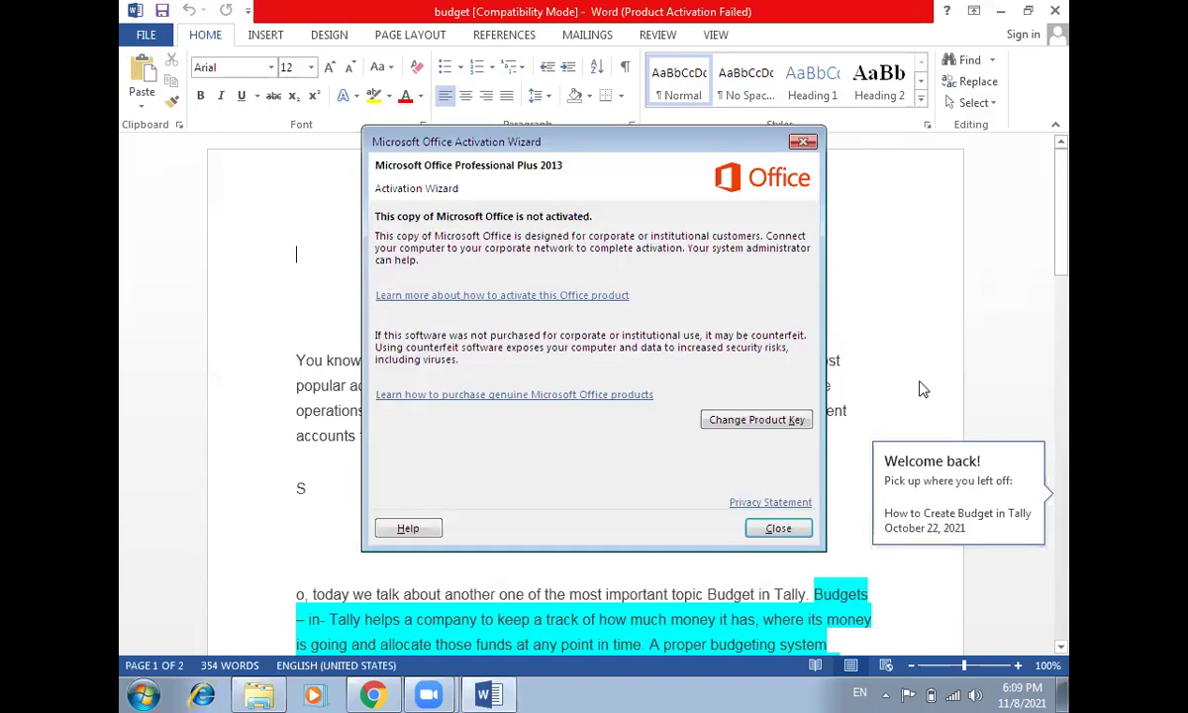
{"action": "left_click", "coordinate": [778, 528]}
Step: Read through the notes on creating budgets in Tally, then minimize the document and the folder window
{"action": "left_click_drag", "start_coordinate": [1061, 263], "coordinate": [1065, 310]}
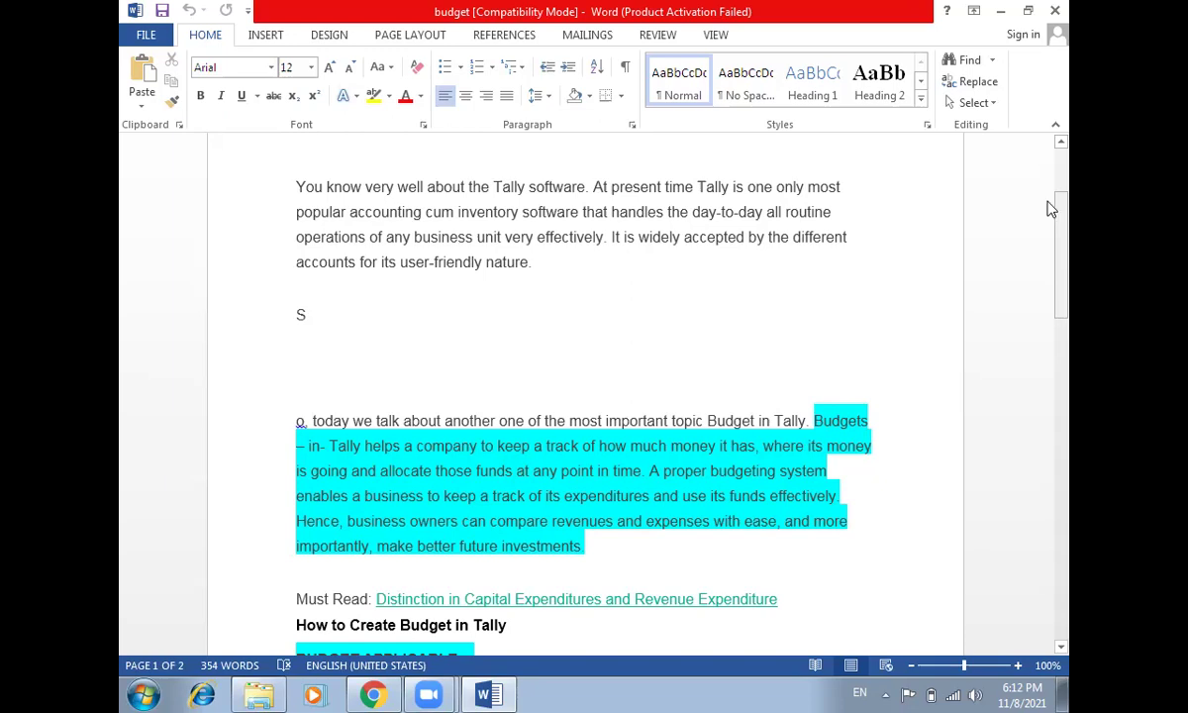
{"action": "left_click_drag", "start_coordinate": [1061, 232], "coordinate": [671, 560]}
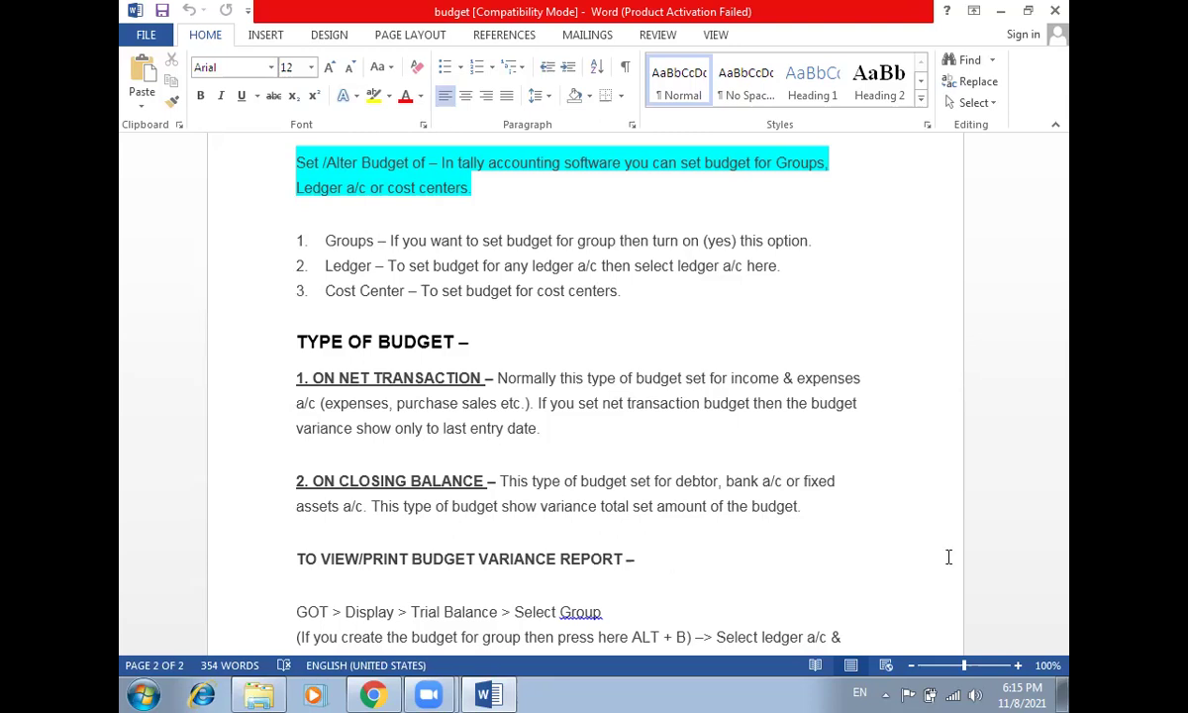
{"action": "left_click_drag", "start_coordinate": [1069, 519], "coordinate": [1054, 343]}
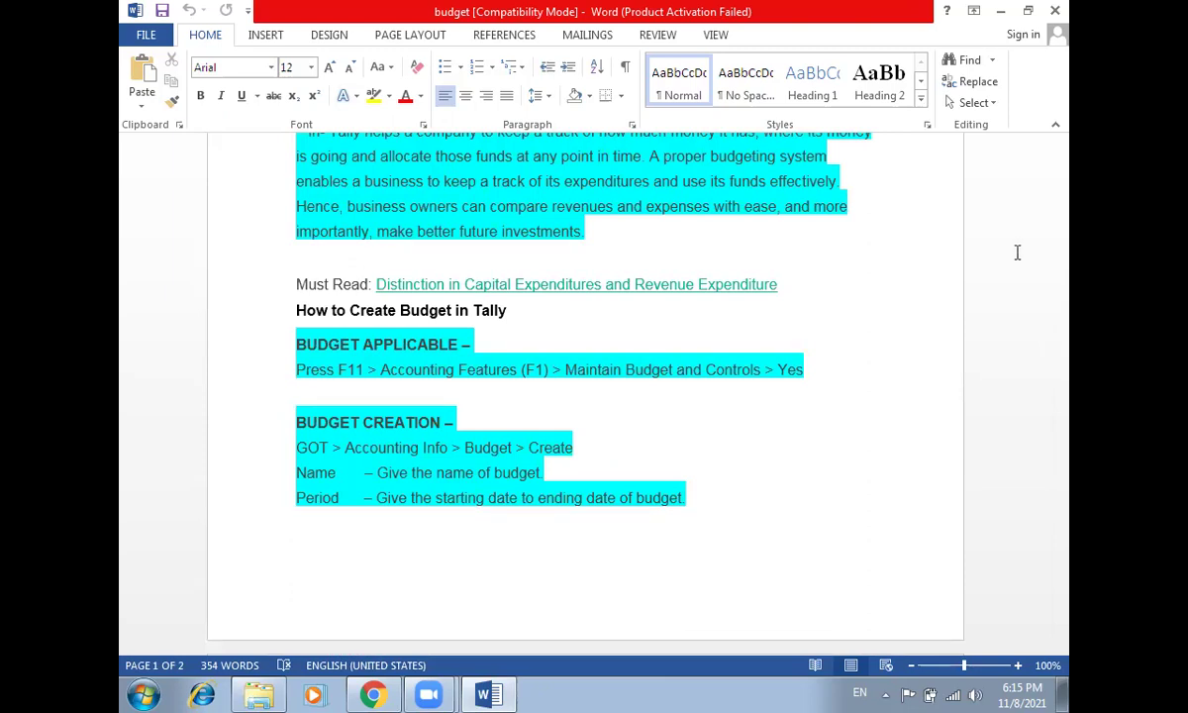
{"action": "left_click", "coordinate": [1005, 12]}
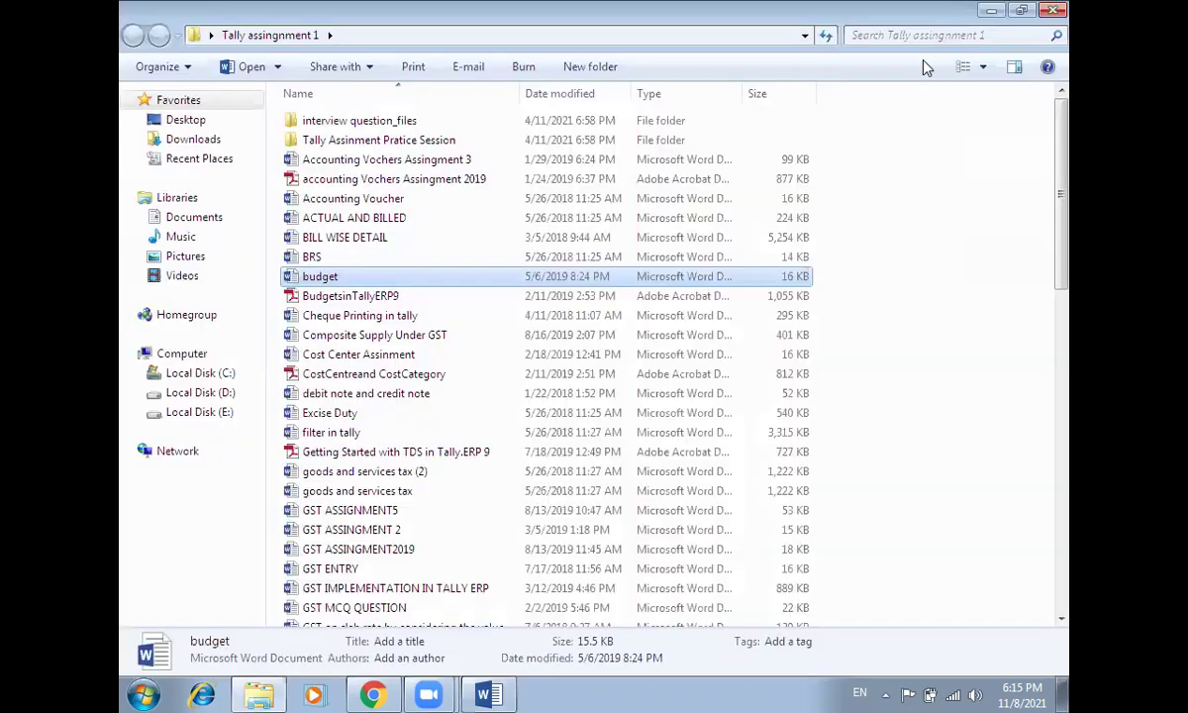
{"action": "left_click", "coordinate": [991, 11]}
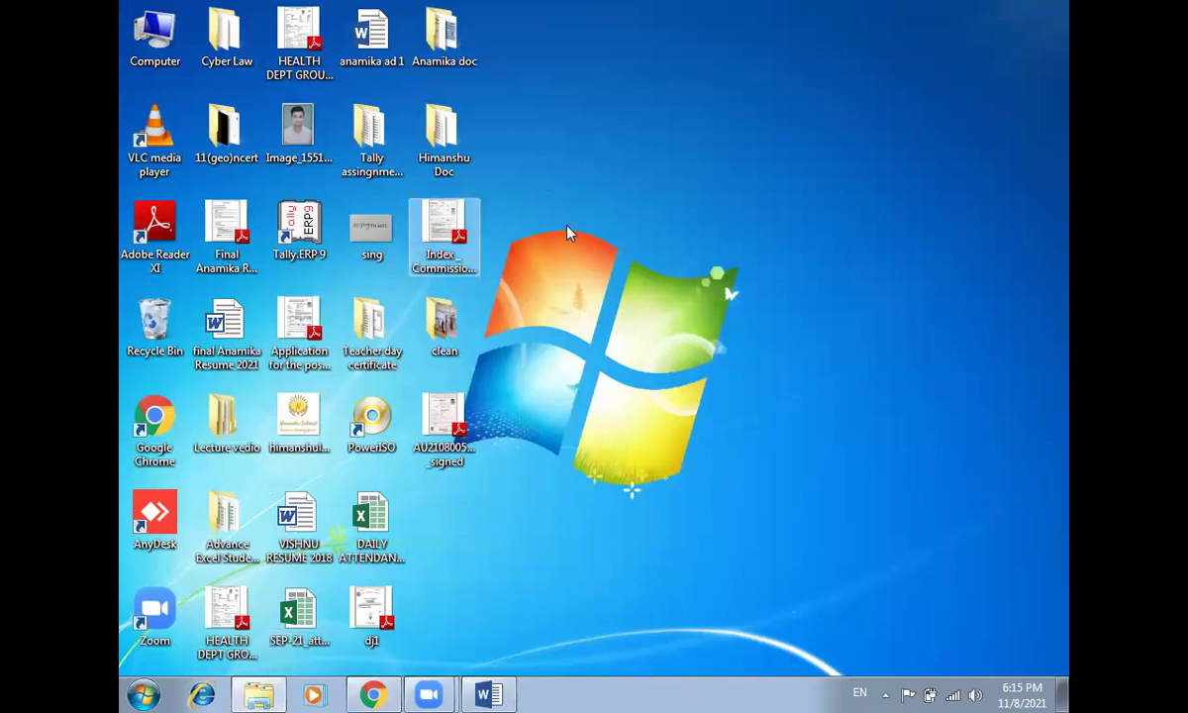
Step: Launch Tally.ERP 9 from the desktop and start it in Educational Mode with the Silver Edition (Single User)
{"action": "key", "text": "Left"}
{"action": "key", "text": "Left"}
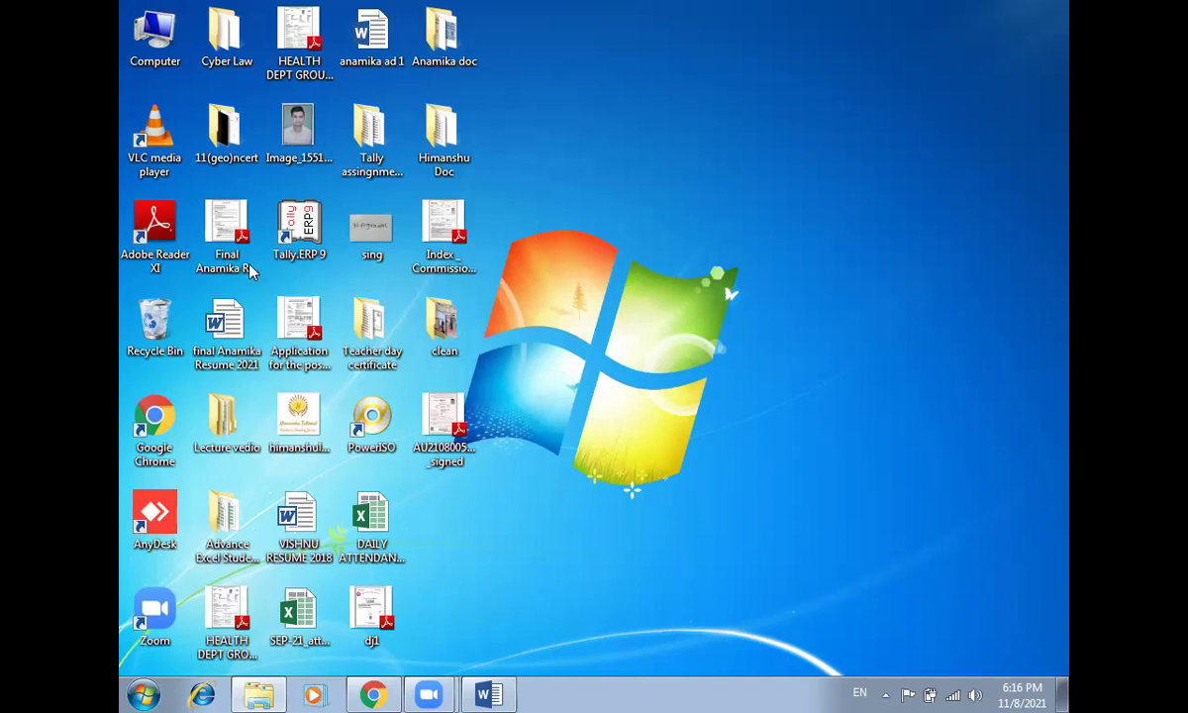
{"action": "double_click", "coordinate": [307, 245]}
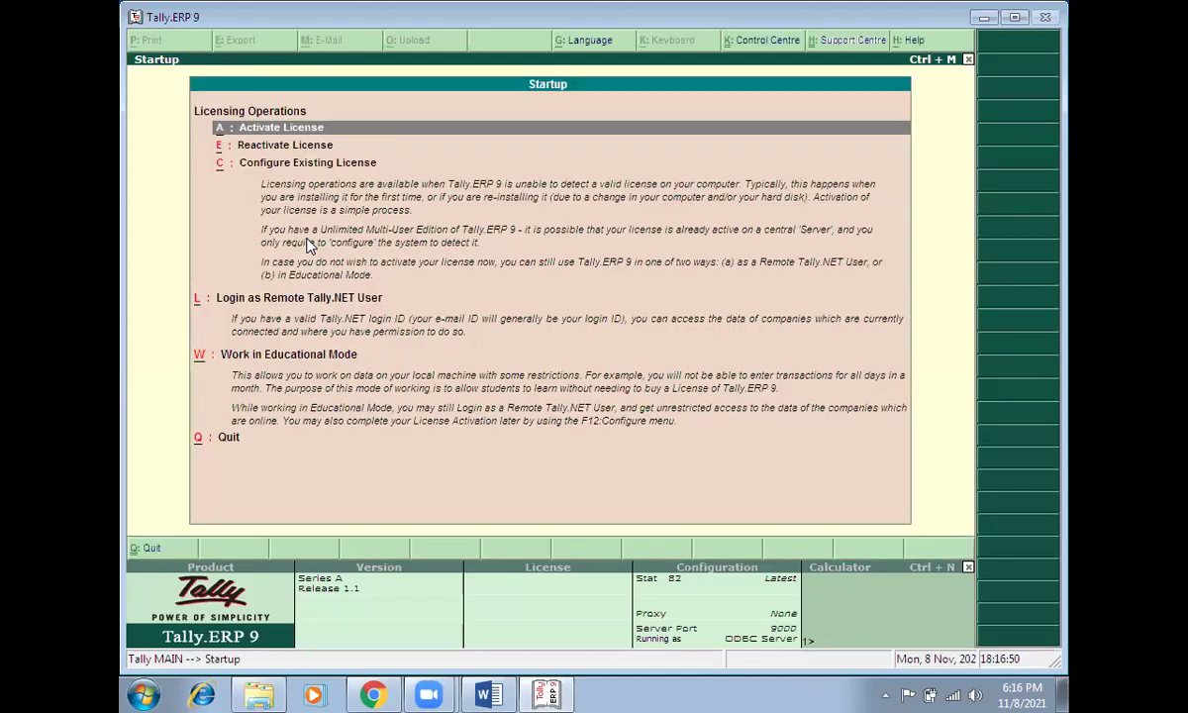
{"action": "key", "text": "Down"}
{"action": "key", "text": "Down"}
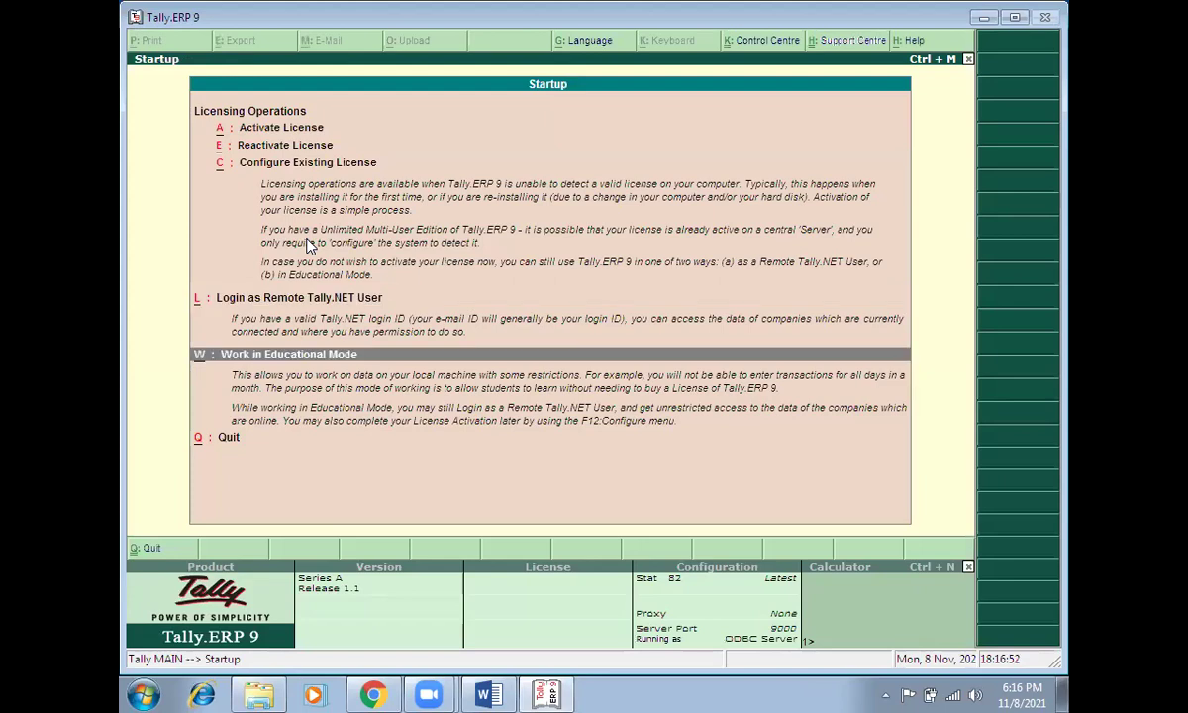
{"action": "key", "text": "Return"}
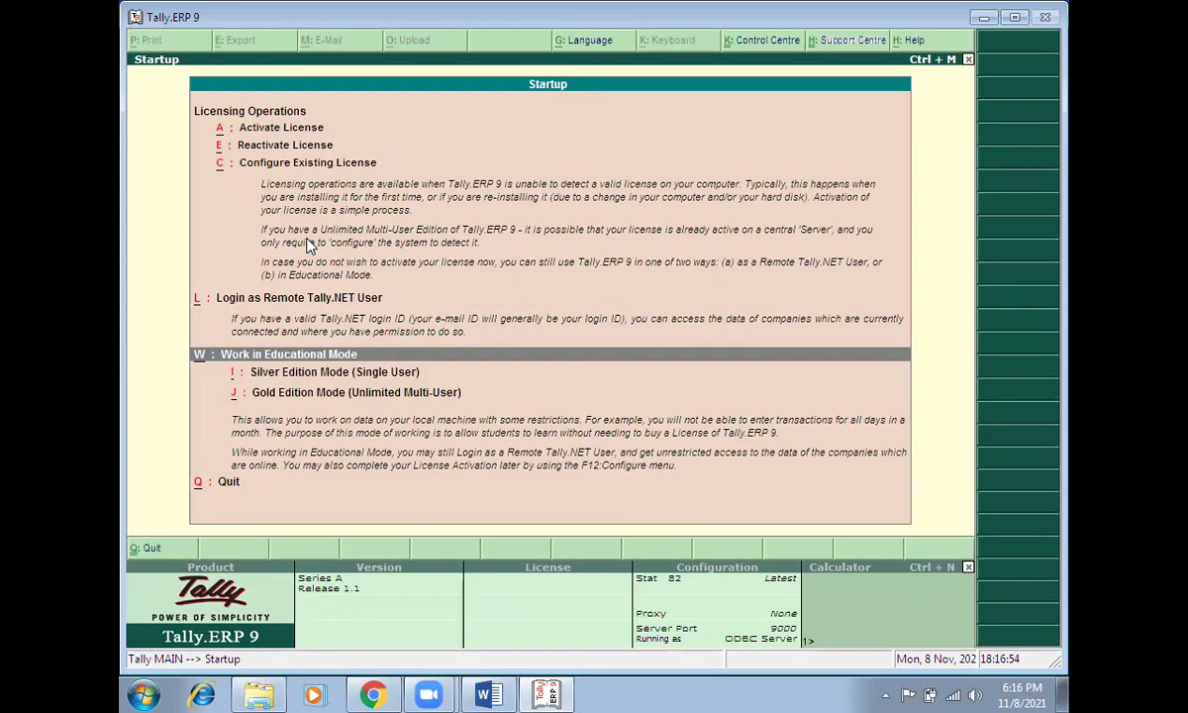
{"action": "key", "text": "Down"}
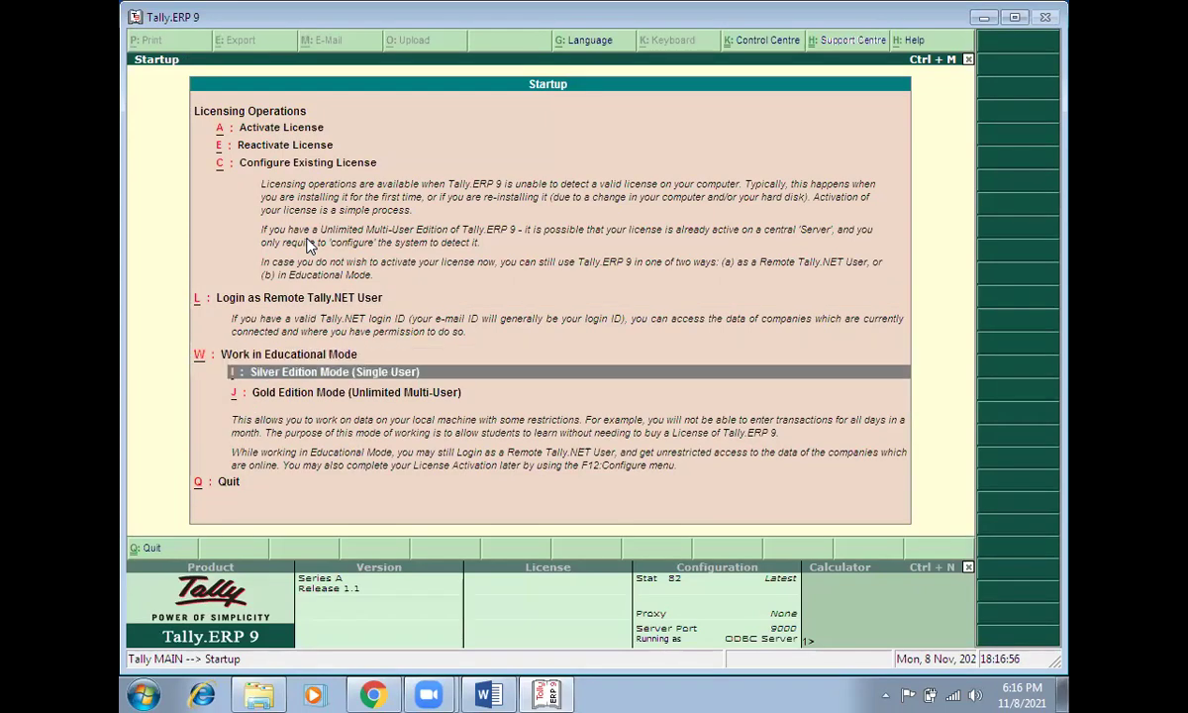
{"action": "key", "text": "Return"}
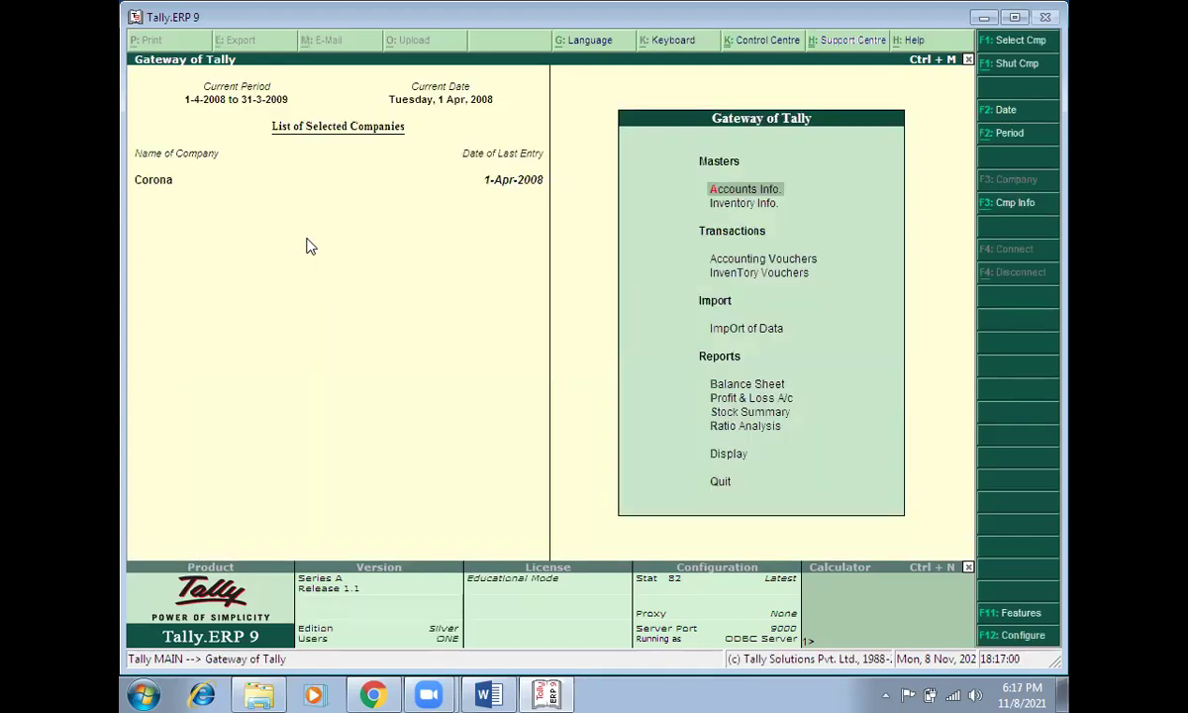
Step: Shut the open Corona company
{"action": "key", "text": "alt+F3"}
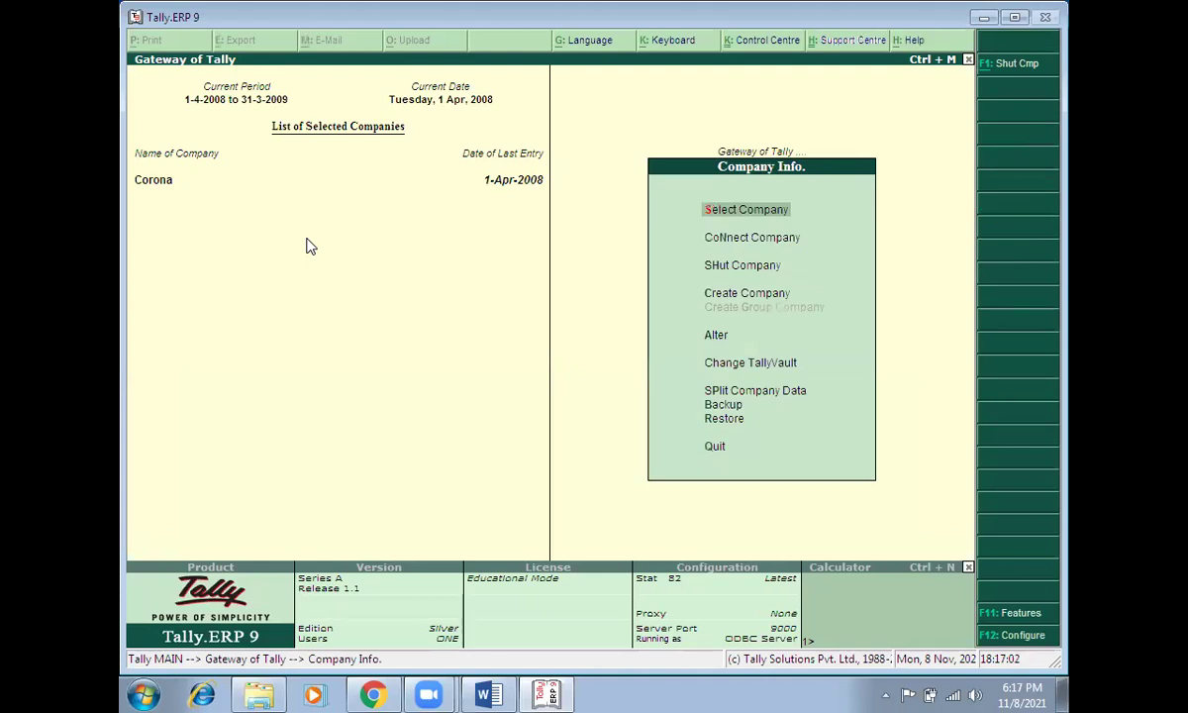
{"action": "key", "text": "Down"}
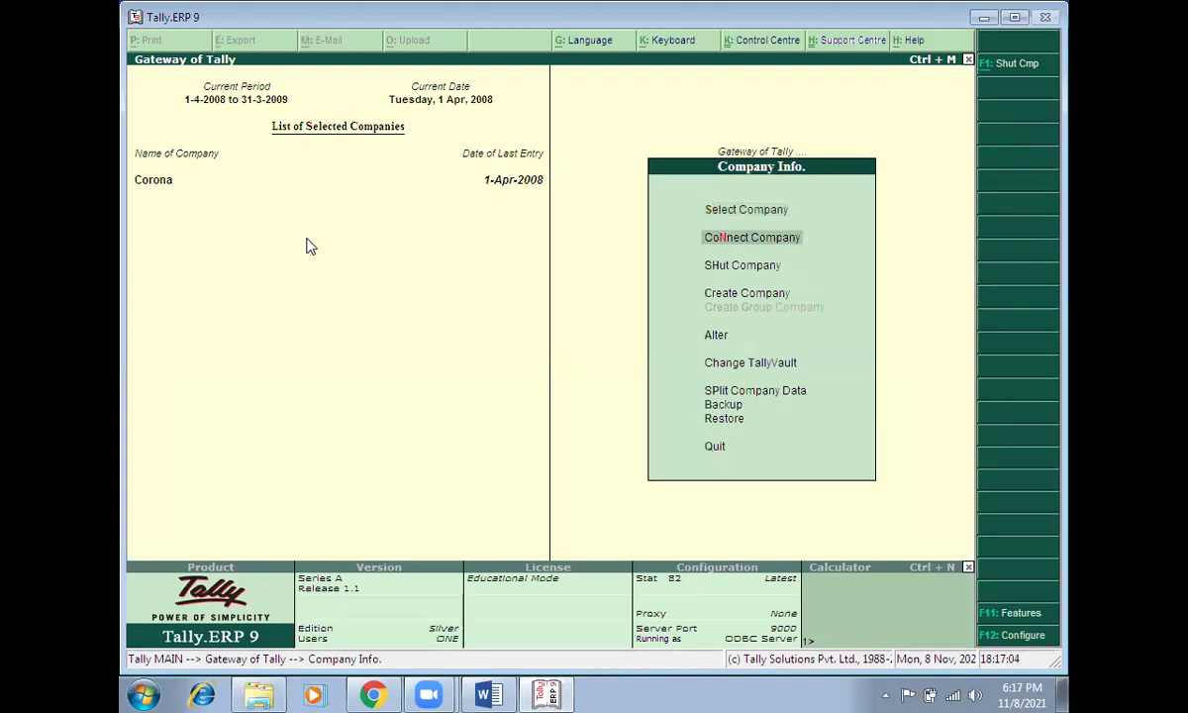
{"action": "key", "text": "Down"}
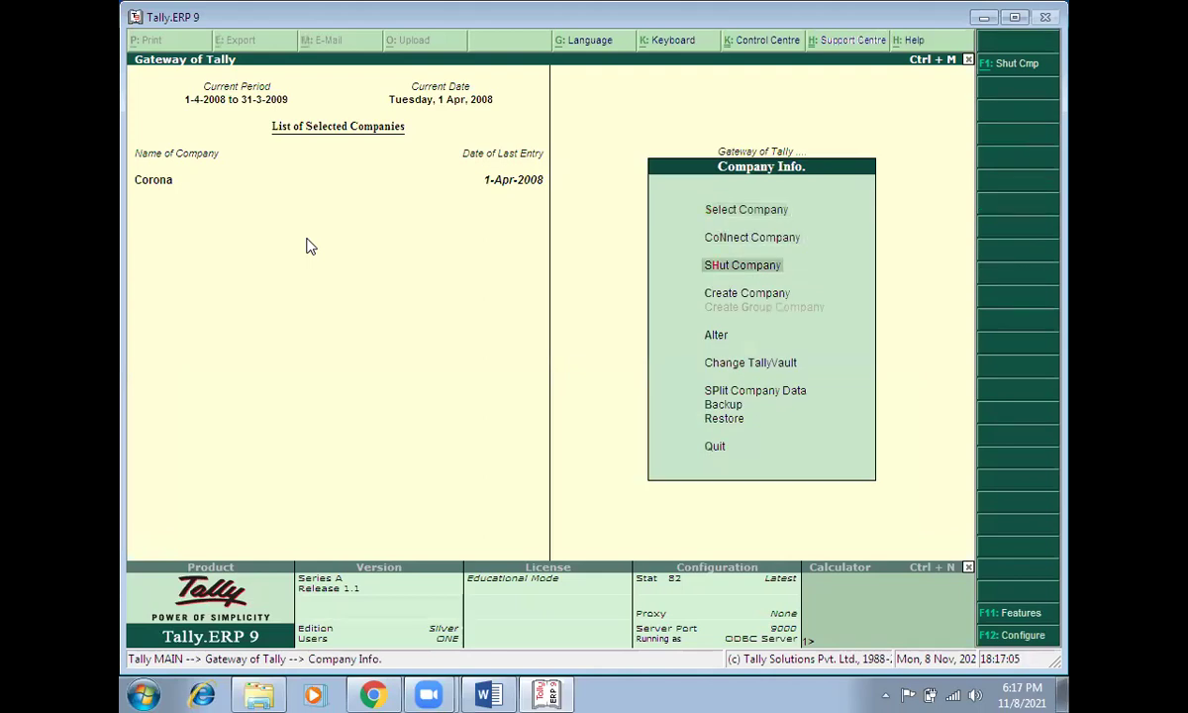
{"action": "key", "text": "Return"}
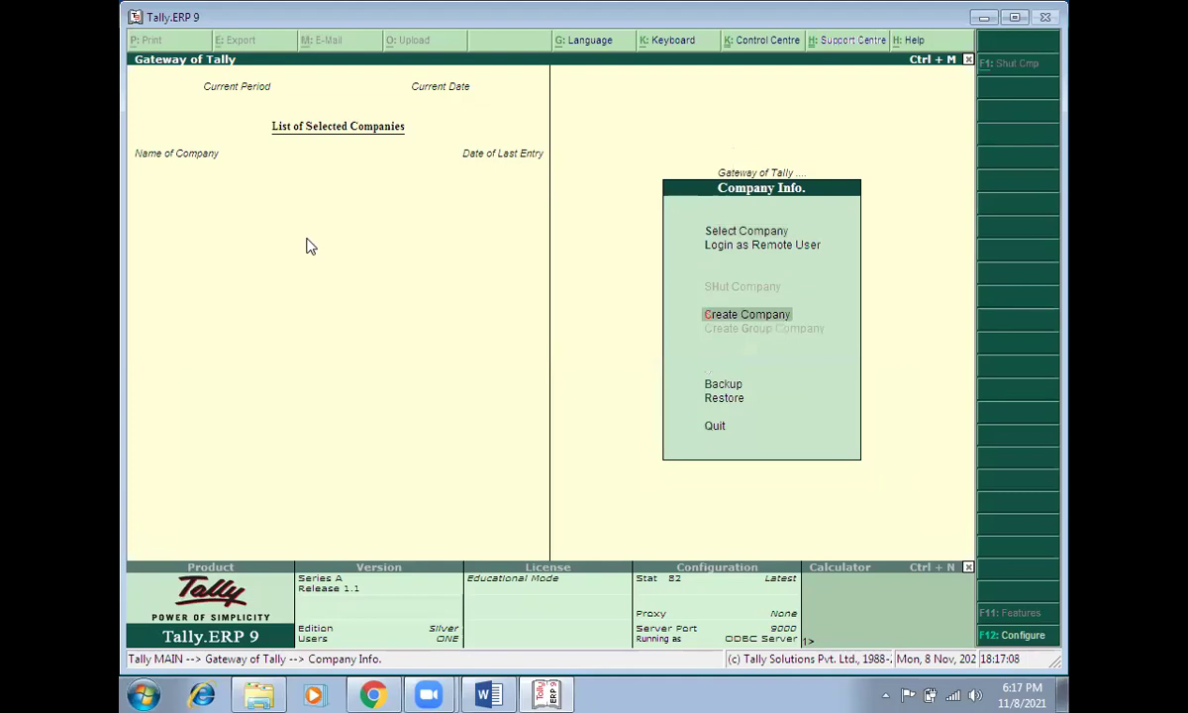
Step: Start creating a company named Budget, keep the same mailing name, and set its state to Maharashtra, leaving the contact details blank
{"action": "key", "text": "Return"}
{"action": "type", "text": "Budget"}
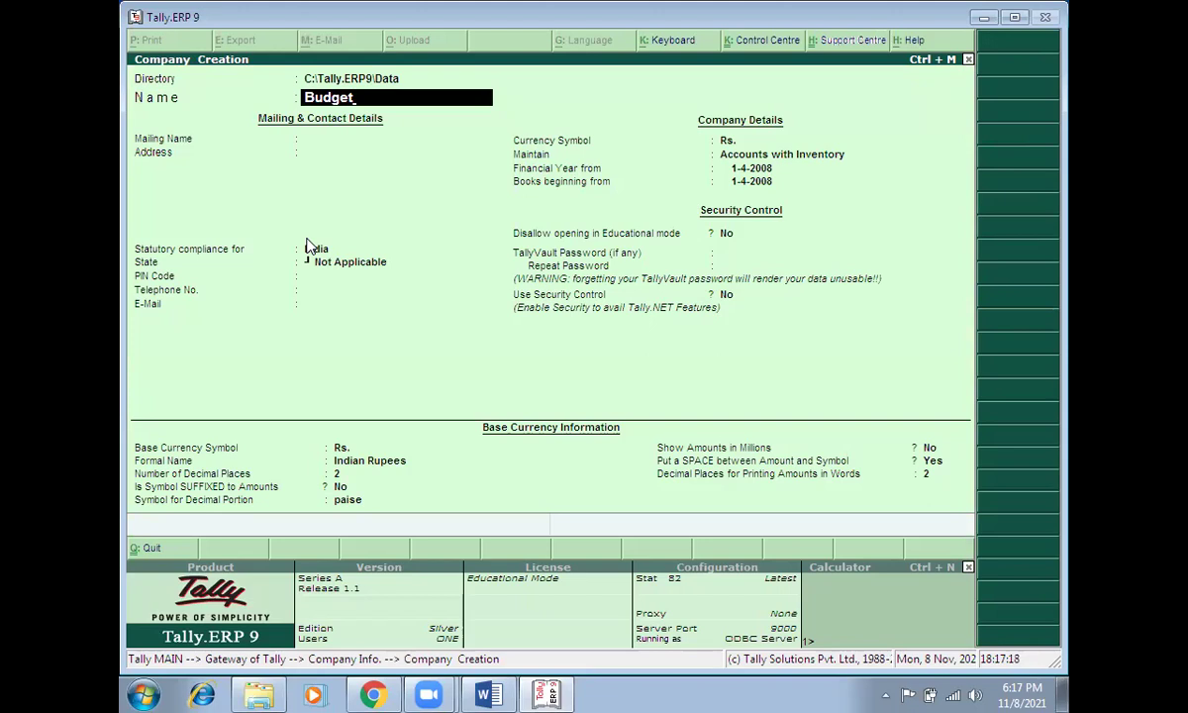
{"action": "key", "text": "Return"}
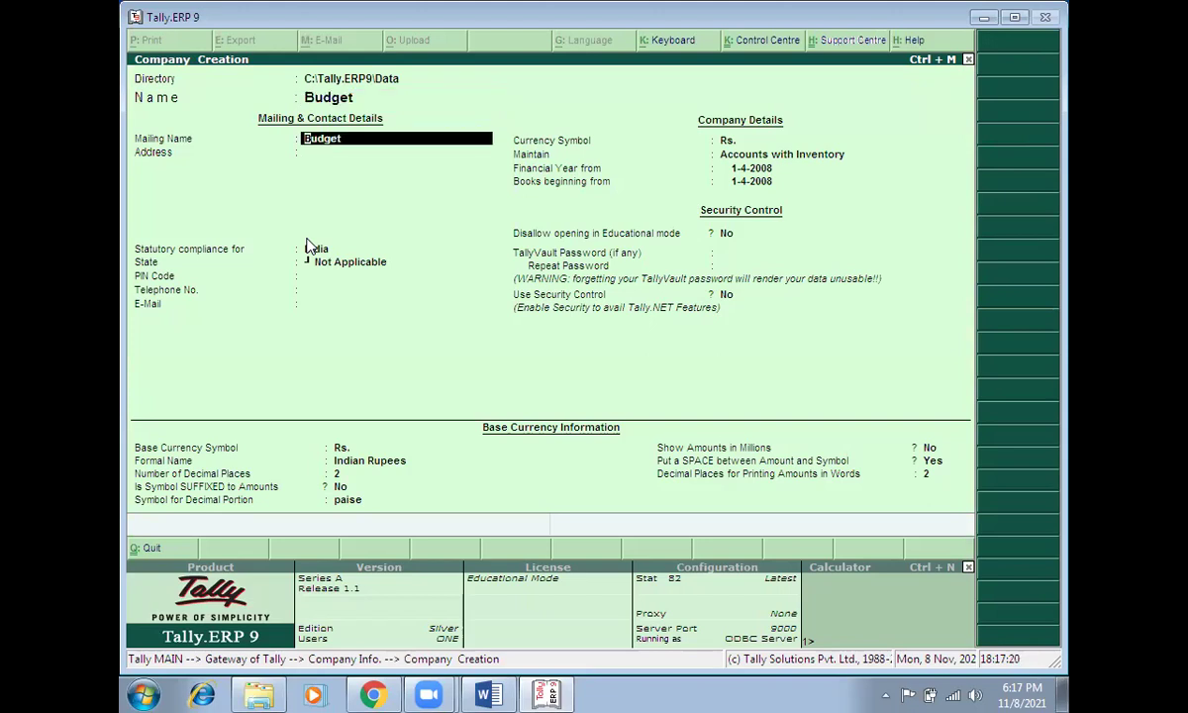
{"action": "key", "text": "Return"}
{"action": "key", "text": "Return"}
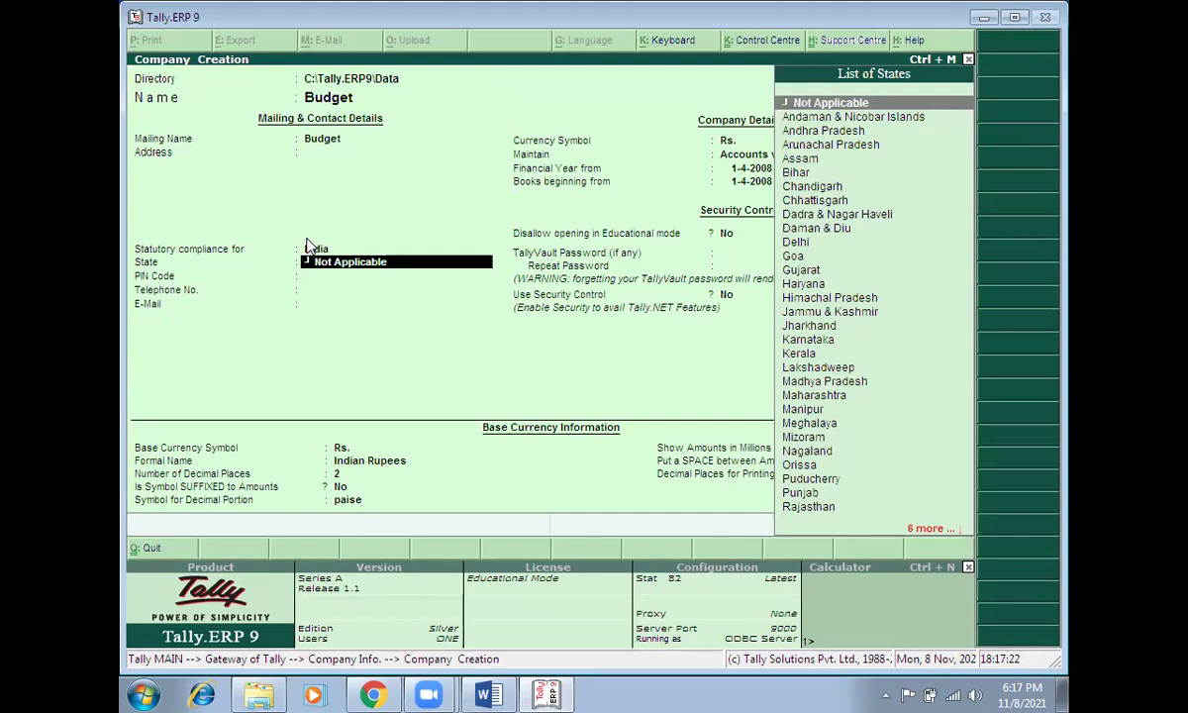
{"action": "type", "text": "M"}
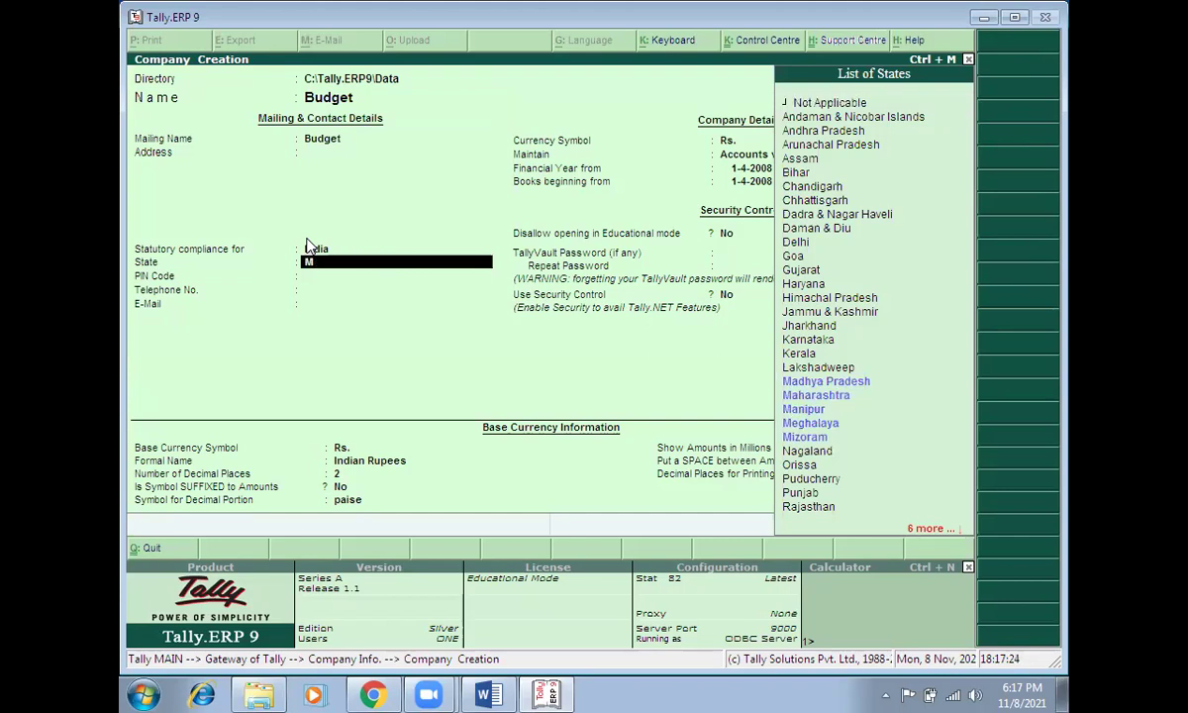
{"action": "type", "text": "ah"}
{"action": "key", "text": "Return"}
{"action": "key", "text": "Return"}
{"action": "key", "text": "Return"}
{"action": "key", "text": "Return"}
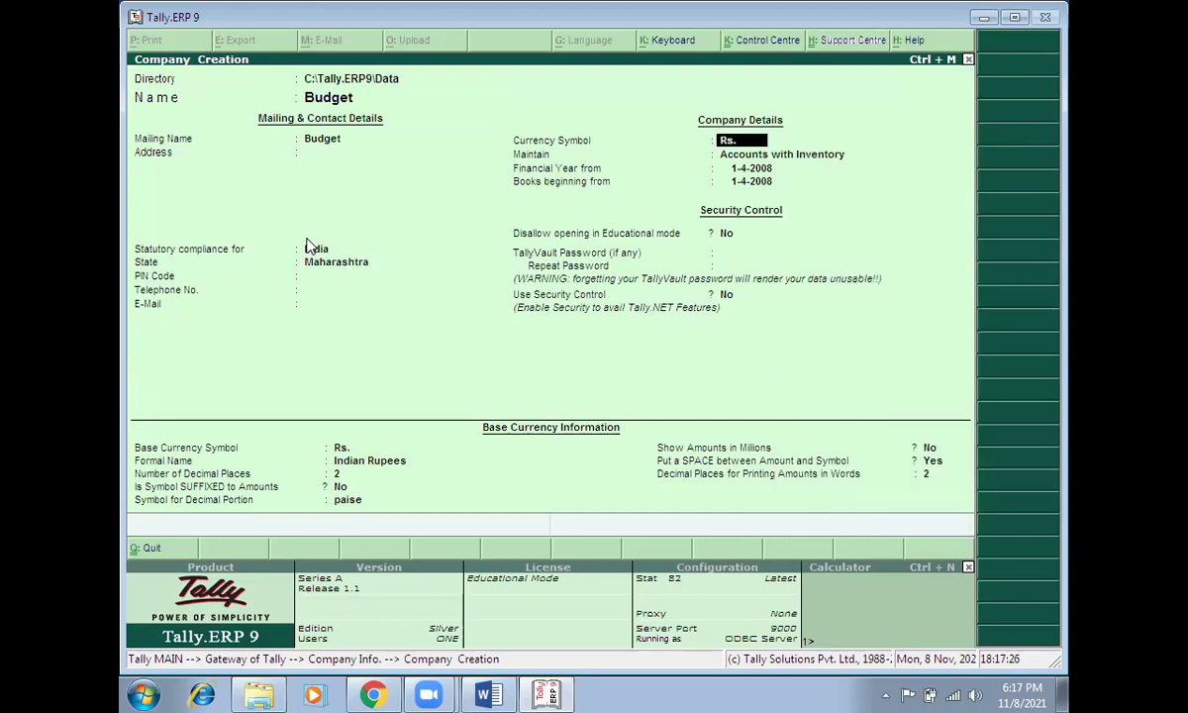
Step: Set the new company to maintain Accounts only, keep the default dates, security and currency settings, and save it
{"action": "key", "text": "Return"}
{"action": "key", "text": "Up"}
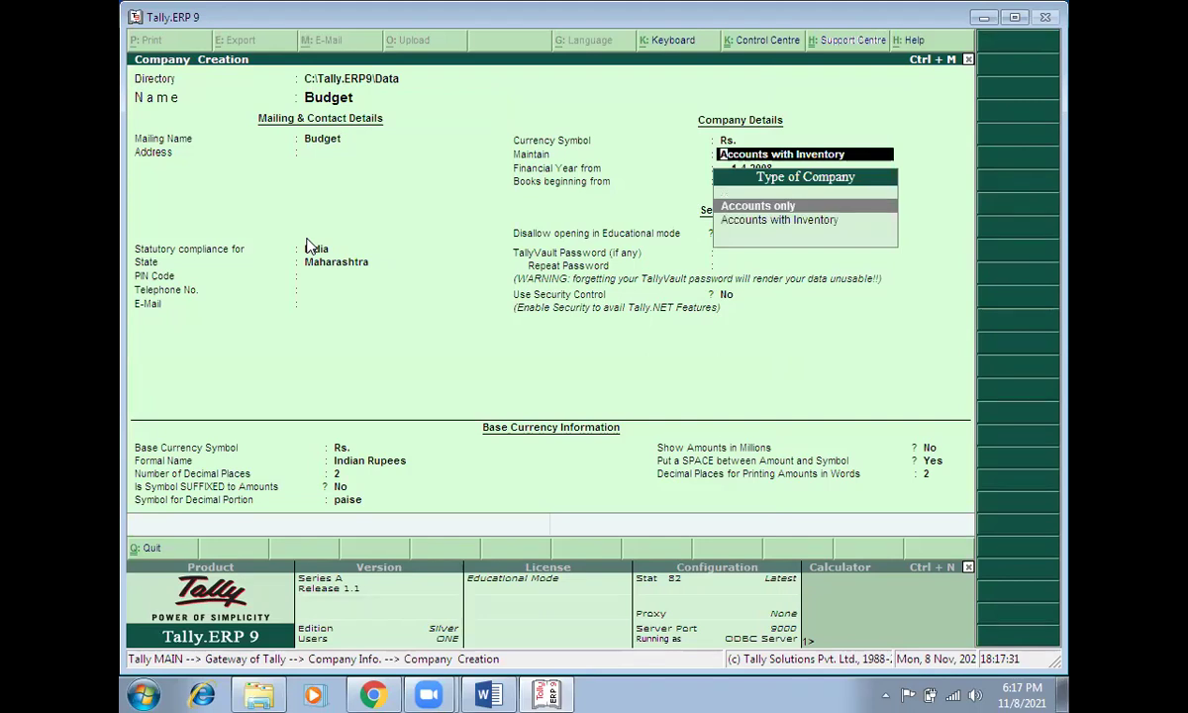
{"action": "key", "text": "Return"}
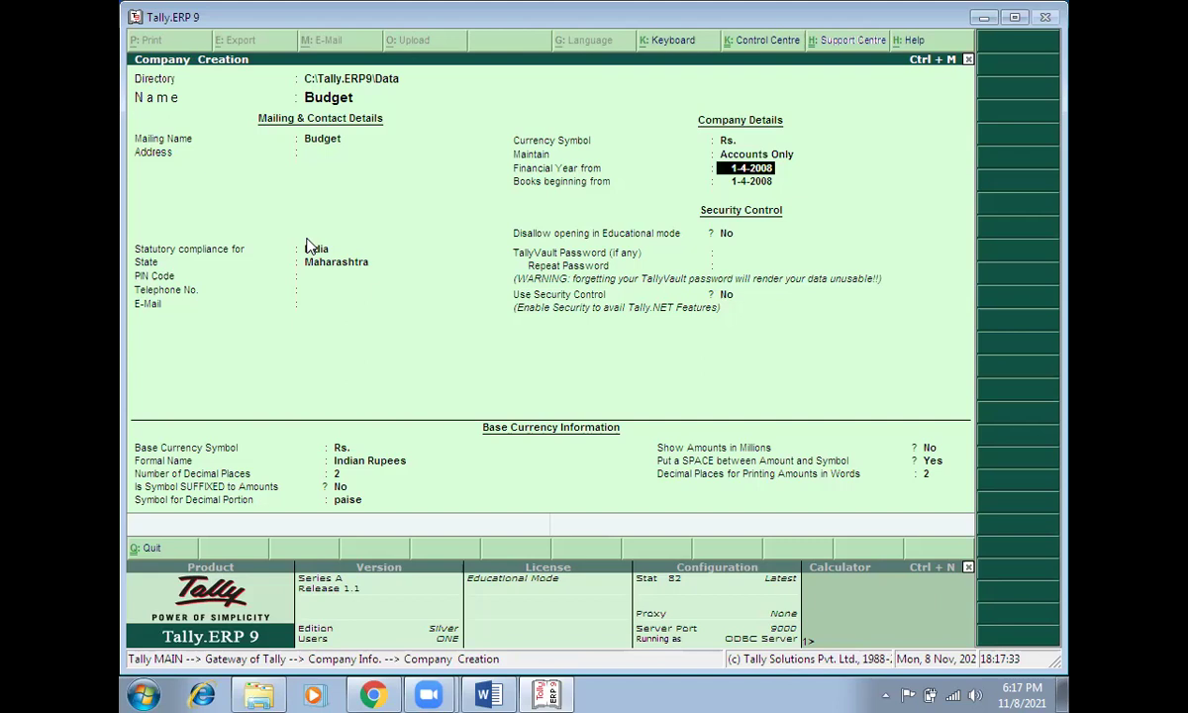
{"action": "key", "text": "Return"}
{"action": "key", "text": "Return"}
{"action": "key", "text": "Return"}
{"action": "key", "text": "Return"}
{"action": "key", "text": "Return"}
{"action": "key", "text": "Return"}
{"action": "key", "text": "Return"}
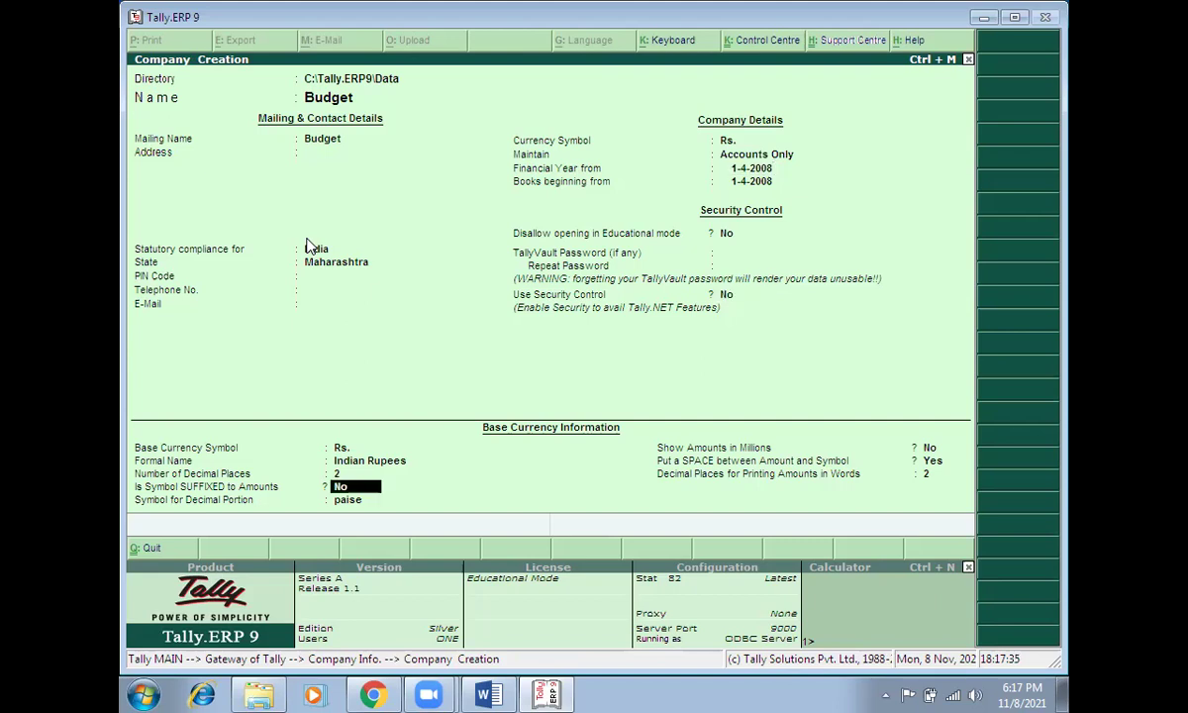
{"action": "key", "text": "Return"}
{"action": "key", "text": "Return"}
{"action": "key", "text": "Return"}
{"action": "key", "text": "Return"}
{"action": "key", "text": "Return"}
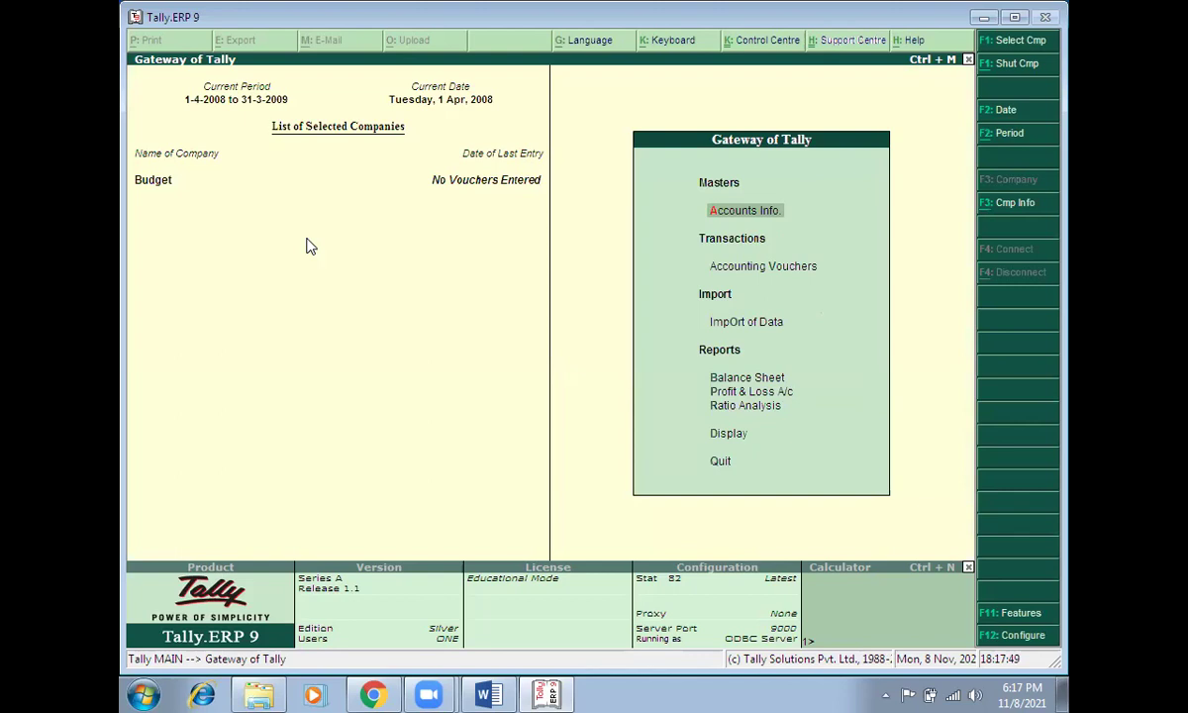
Step: Enable Maintain Budgets and Controls in the Budget company's accounting features, save the change and return to the Gateway of Tally
{"action": "key", "text": "F11"}
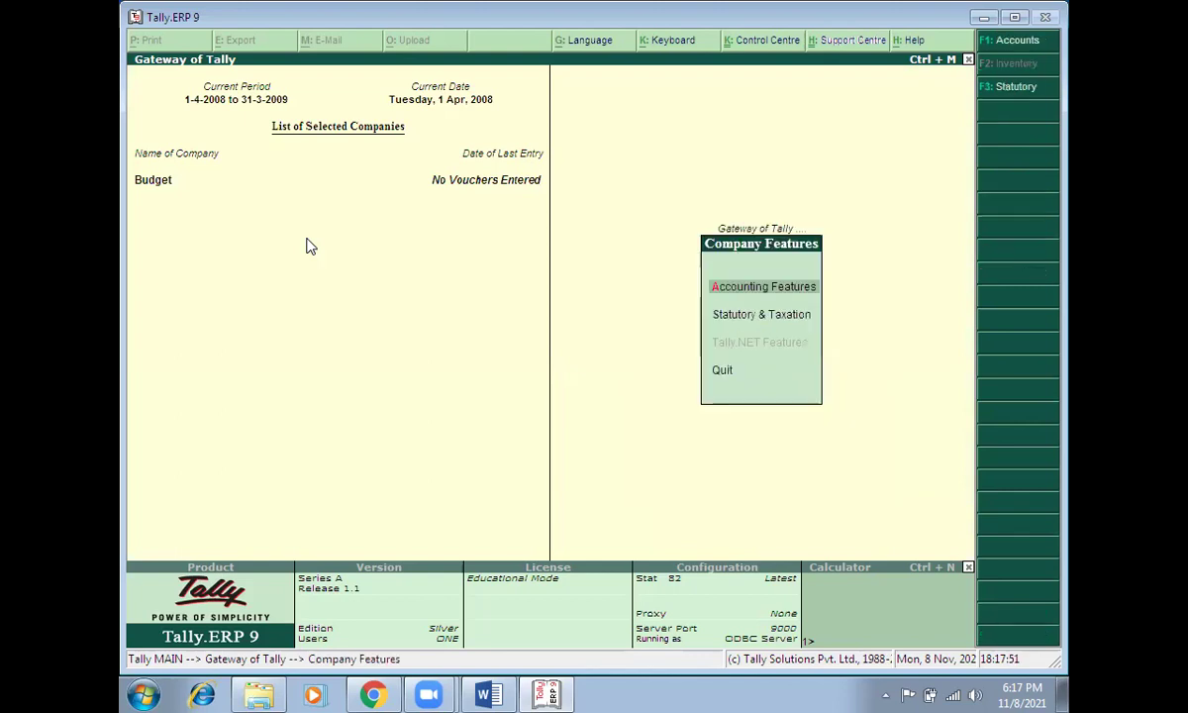
{"action": "key", "text": "Return"}
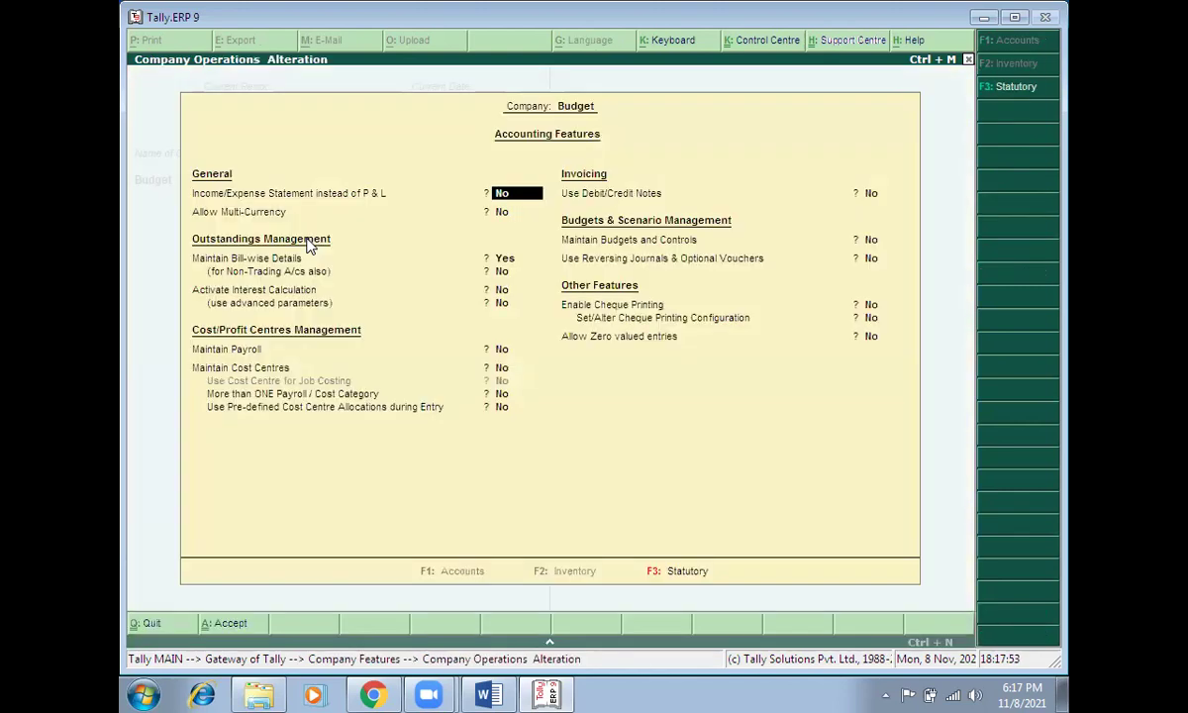
{"action": "key", "text": "Return"}
{"action": "key", "text": "Return"}
{"action": "key", "text": "Return"}
{"action": "key", "text": "Return"}
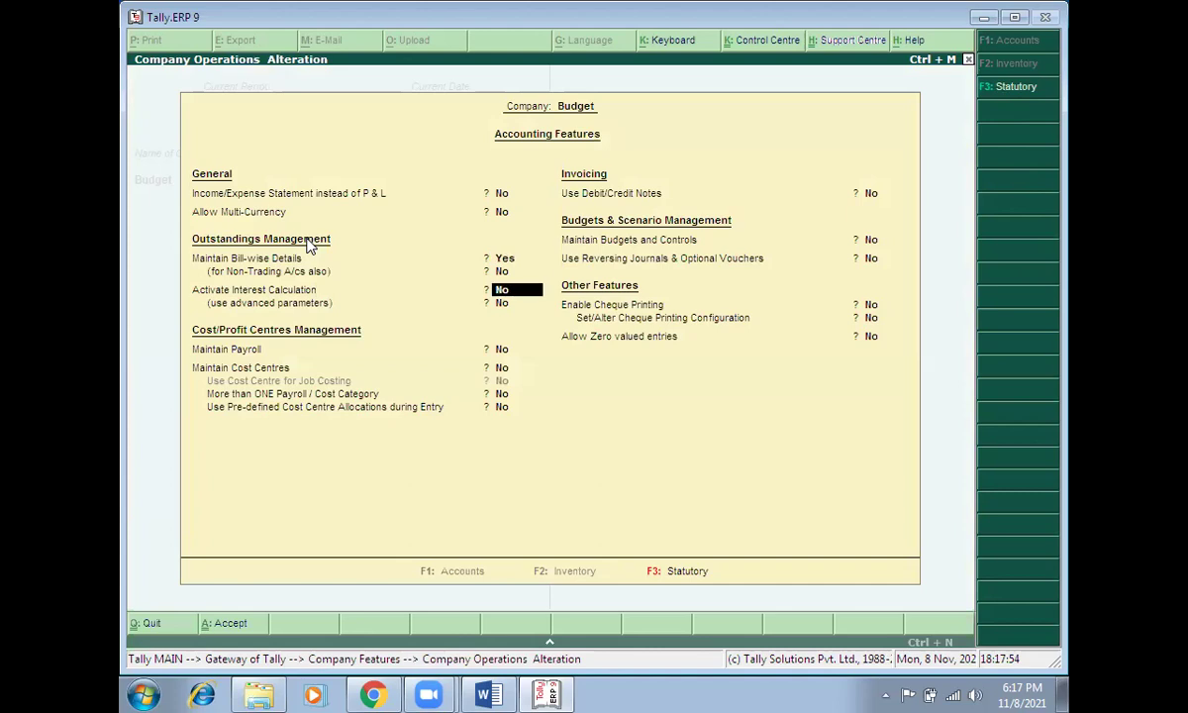
{"action": "key", "text": "Return"}
{"action": "key", "text": "Return"}
{"action": "key", "text": "Return"}
{"action": "key", "text": "Return"}
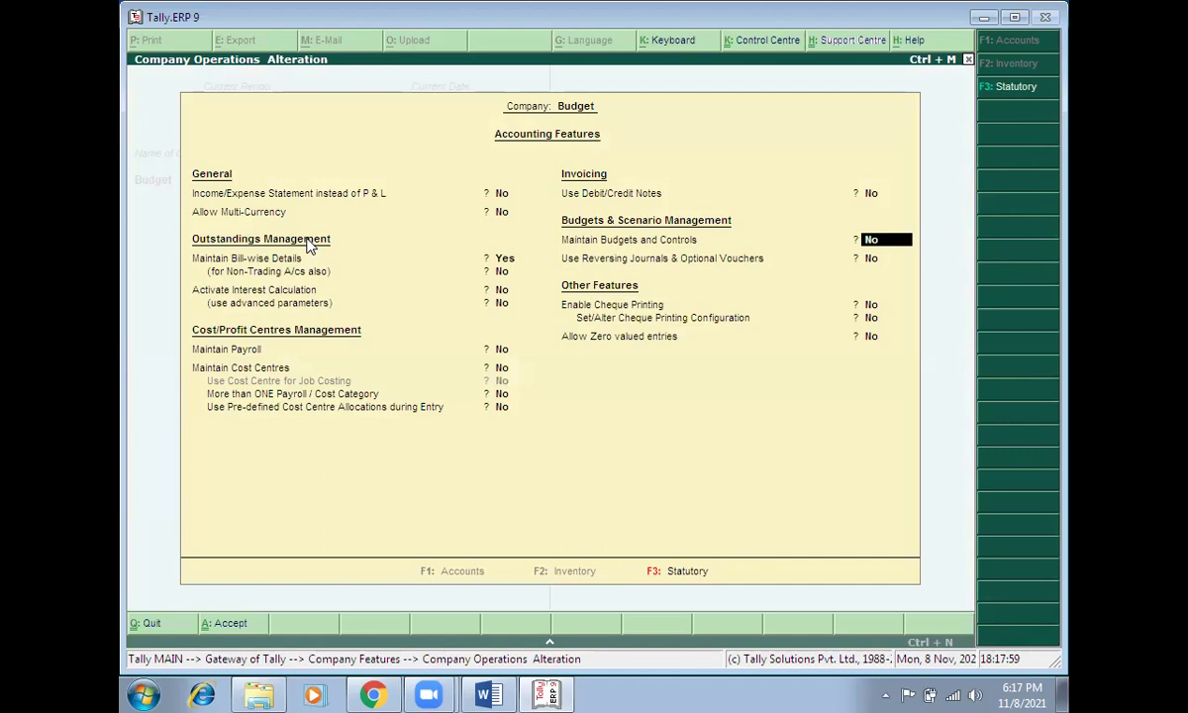
{"action": "type", "text": "y"}
{"action": "key", "text": "Return"}
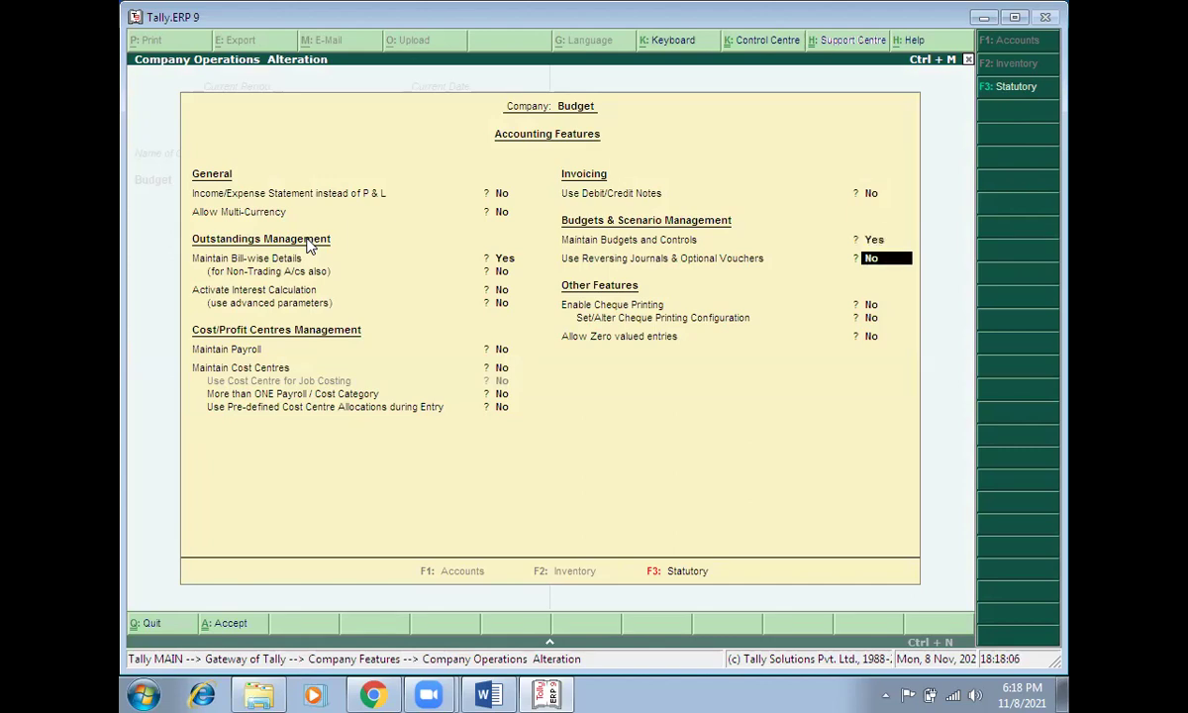
{"action": "key", "text": "Return"}
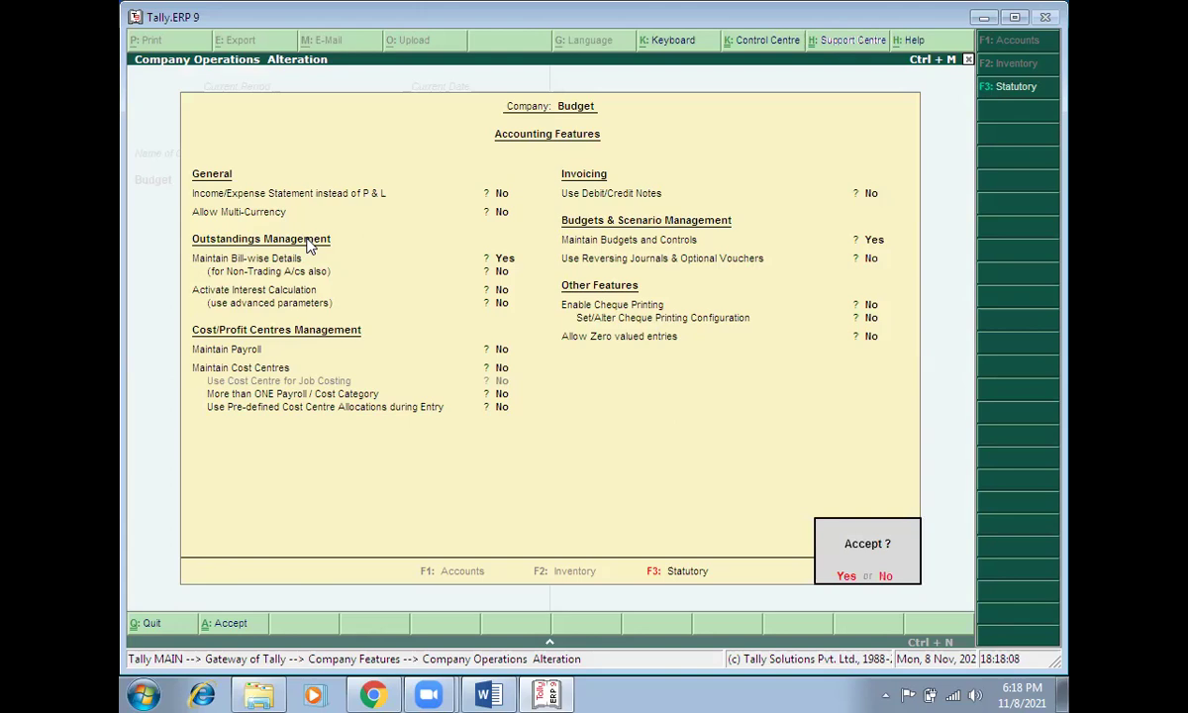
{"action": "key", "text": "Return"}
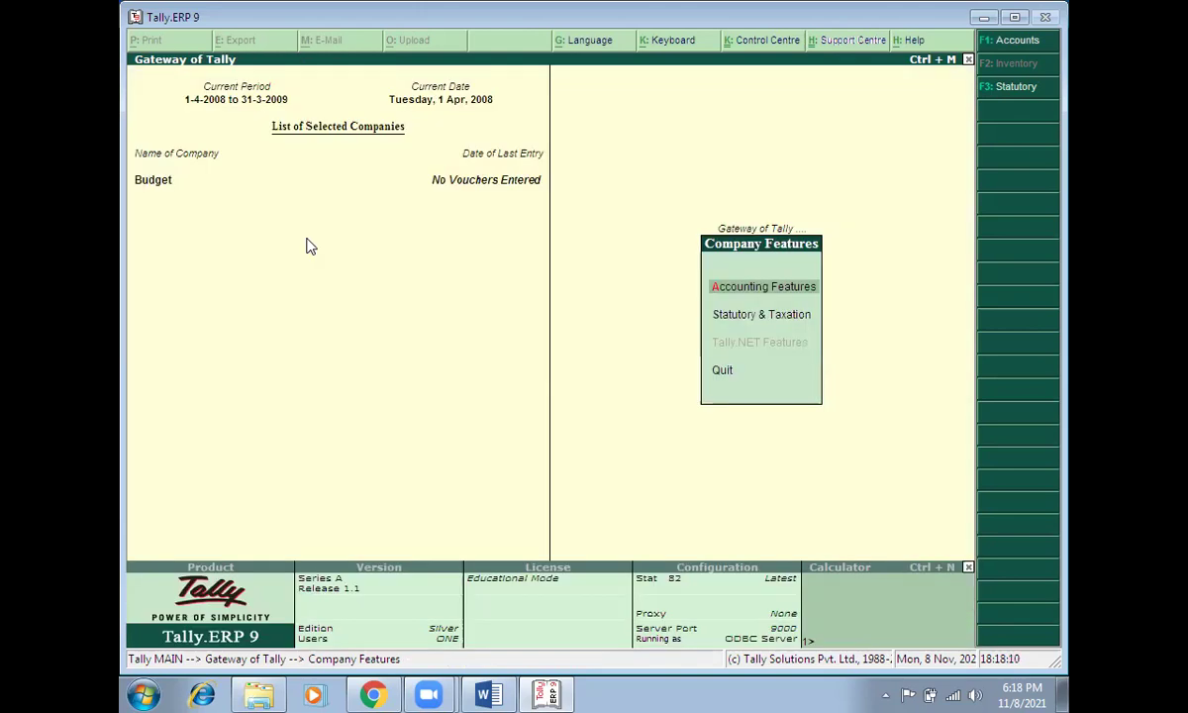
{"action": "key", "text": "Escape"}
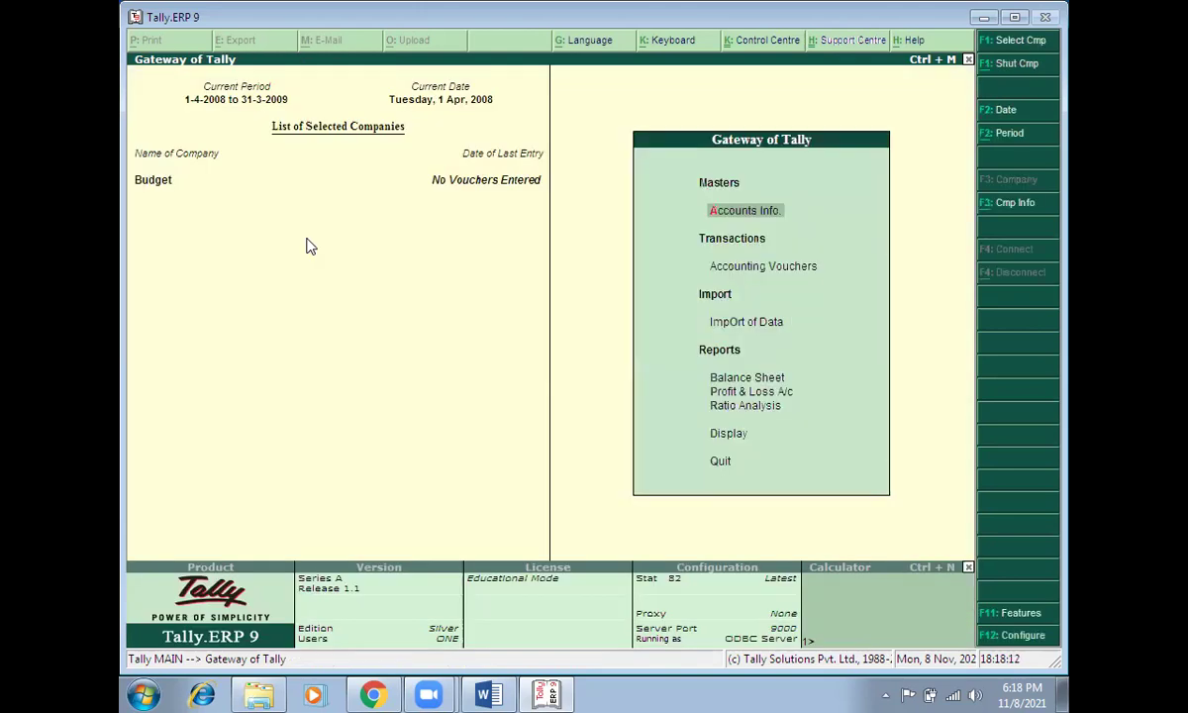
Step: Check the budget creation instructions in the Word notes, and return to Tally.ERP 9
{"action": "key", "text": "alt+Tab"}
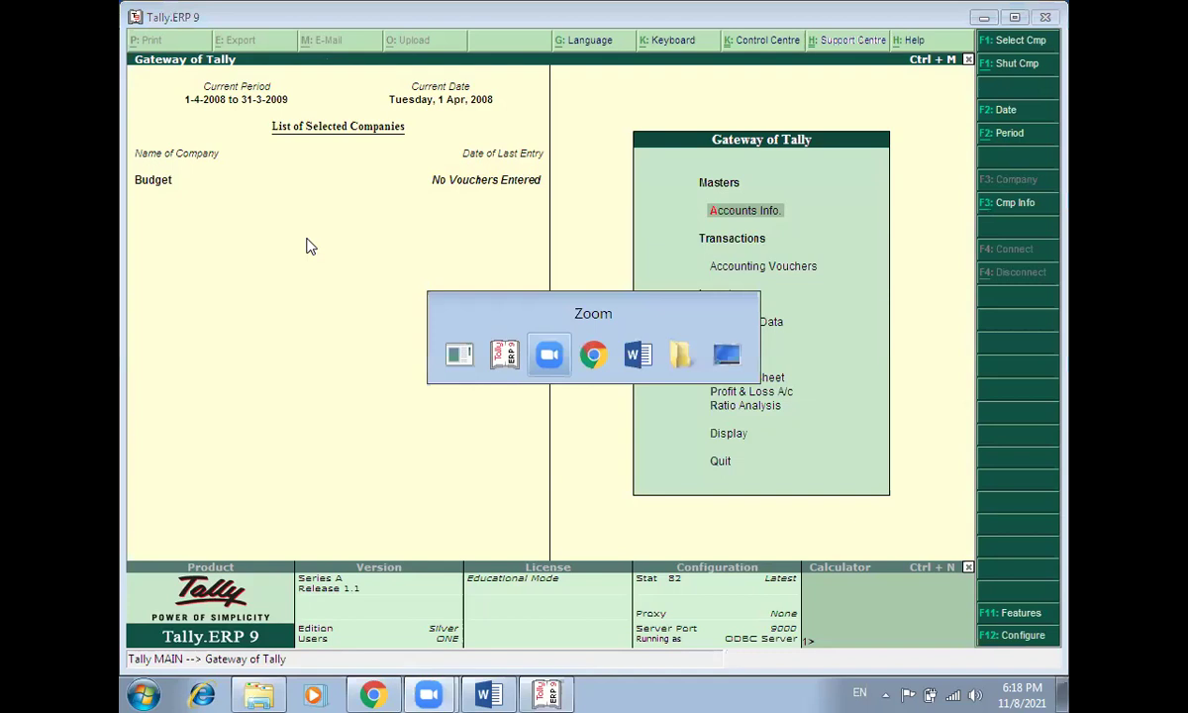
{"action": "key", "text": "alt+Tab"}
{"action": "key", "text": "alt+Tab"}
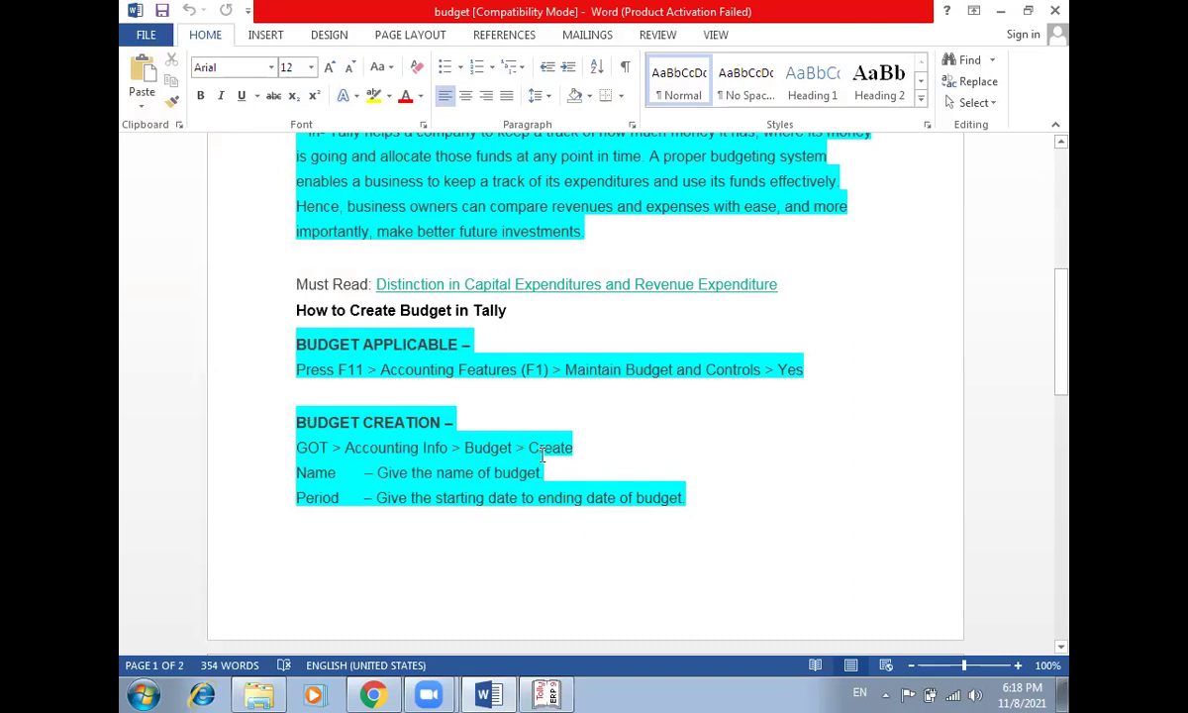
{"action": "key", "text": "alt+Tab"}
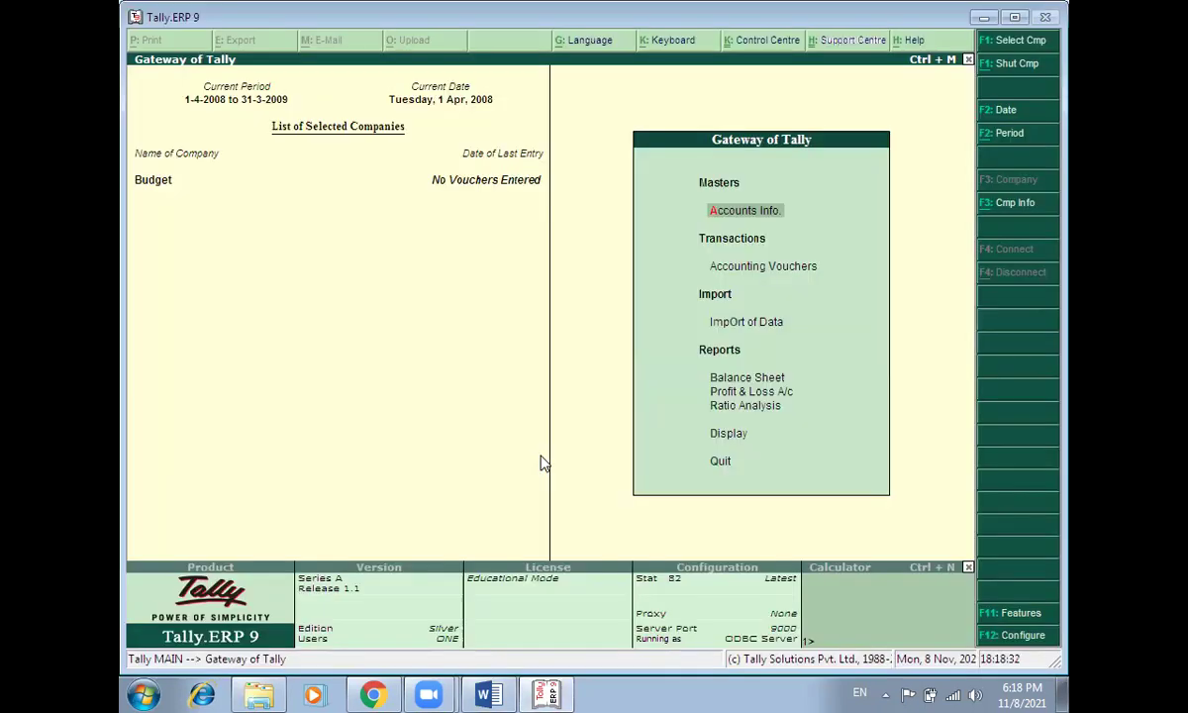
Step: Start creating a budget named Office Exp in the Budget company's accounts information, placed under Primary
{"action": "key", "text": "Return"}
{"action": "key", "text": "Down"}
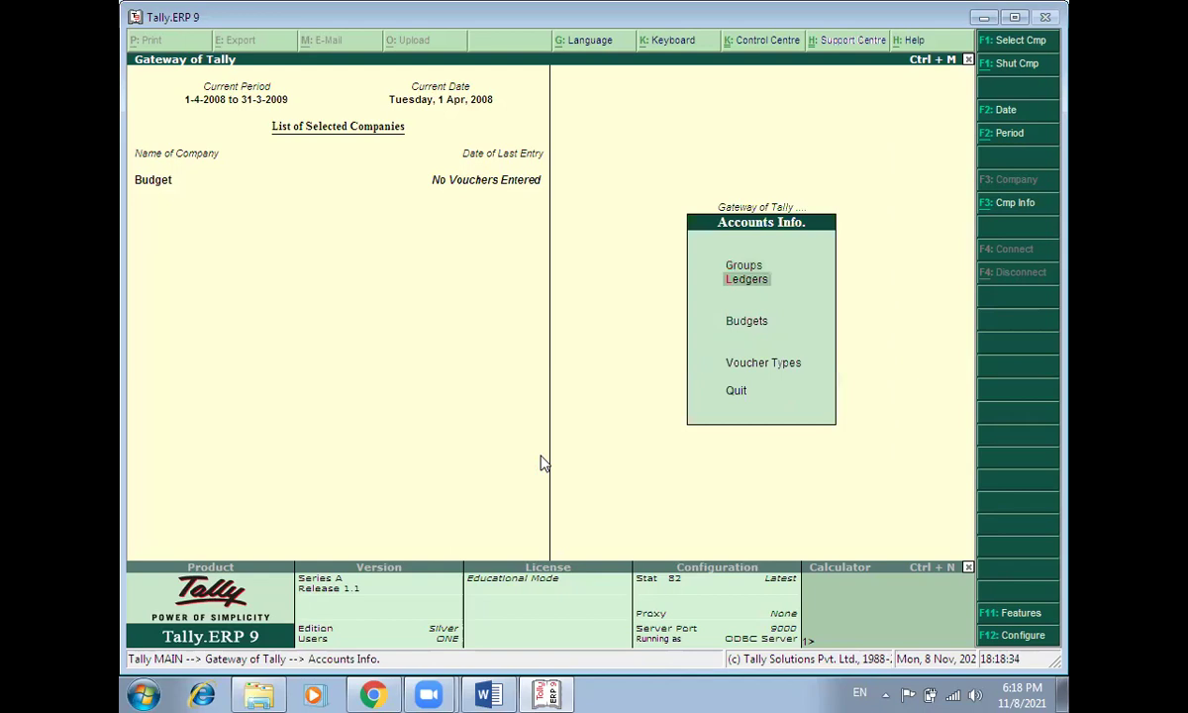
{"action": "key", "text": "Down"}
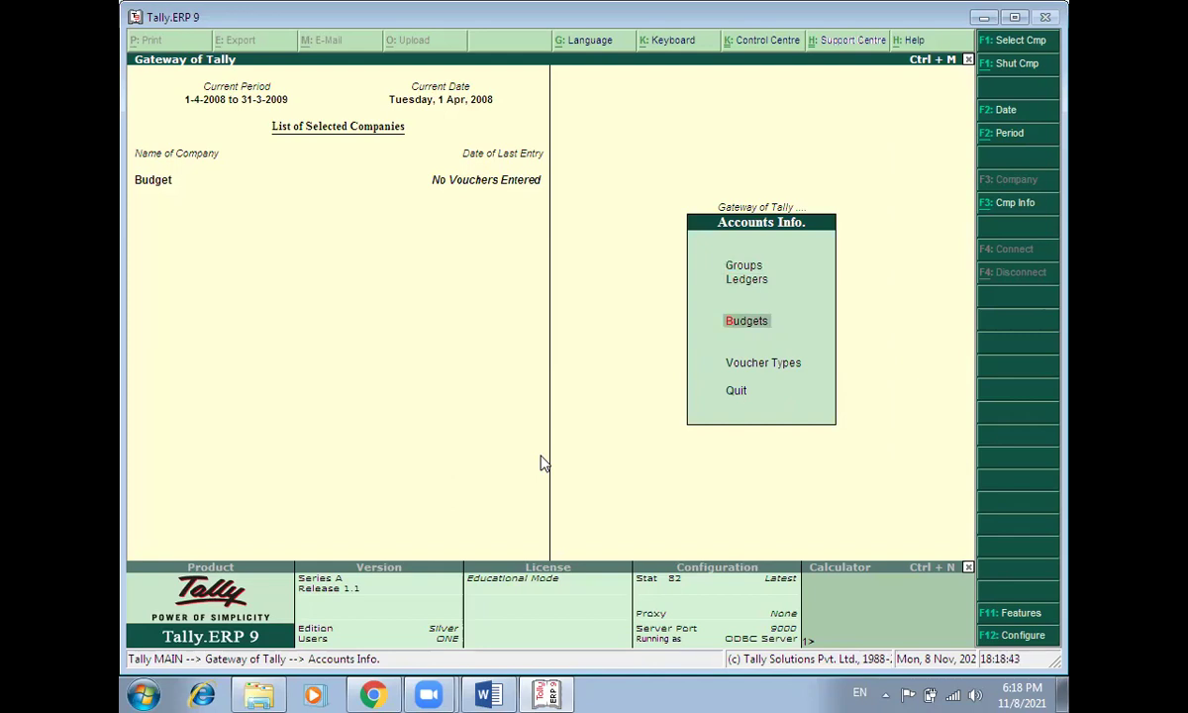
{"action": "key", "text": "Return"}
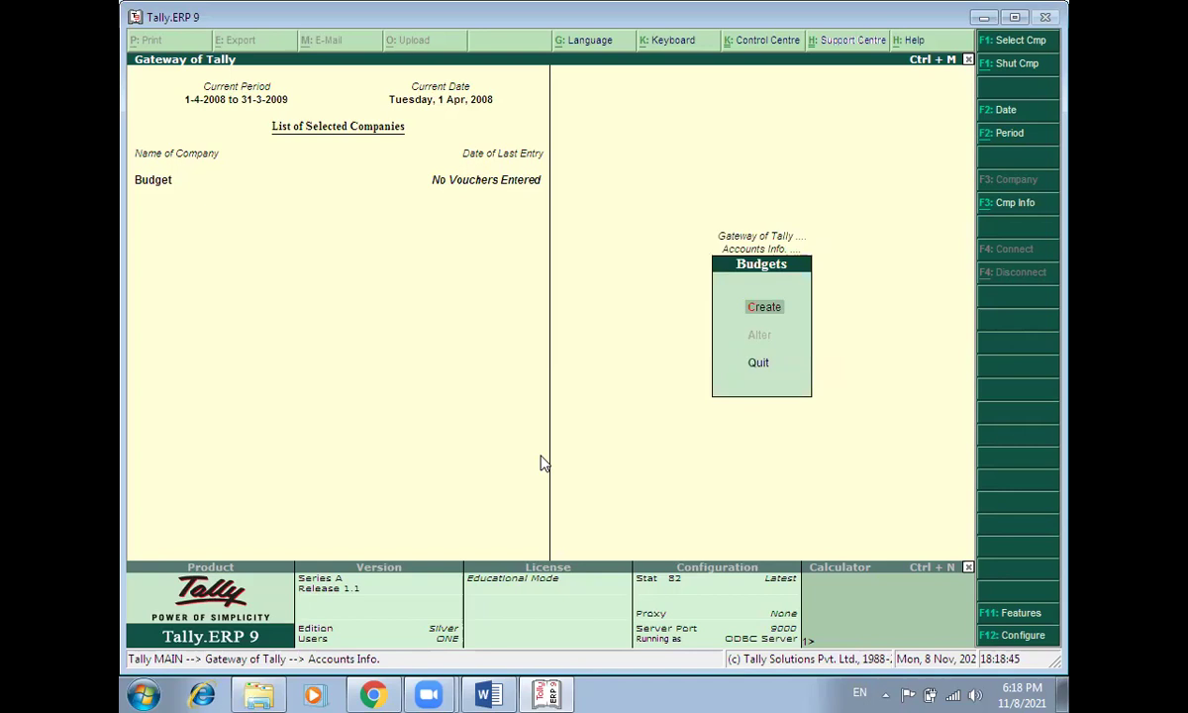
{"action": "key", "text": "Return"}
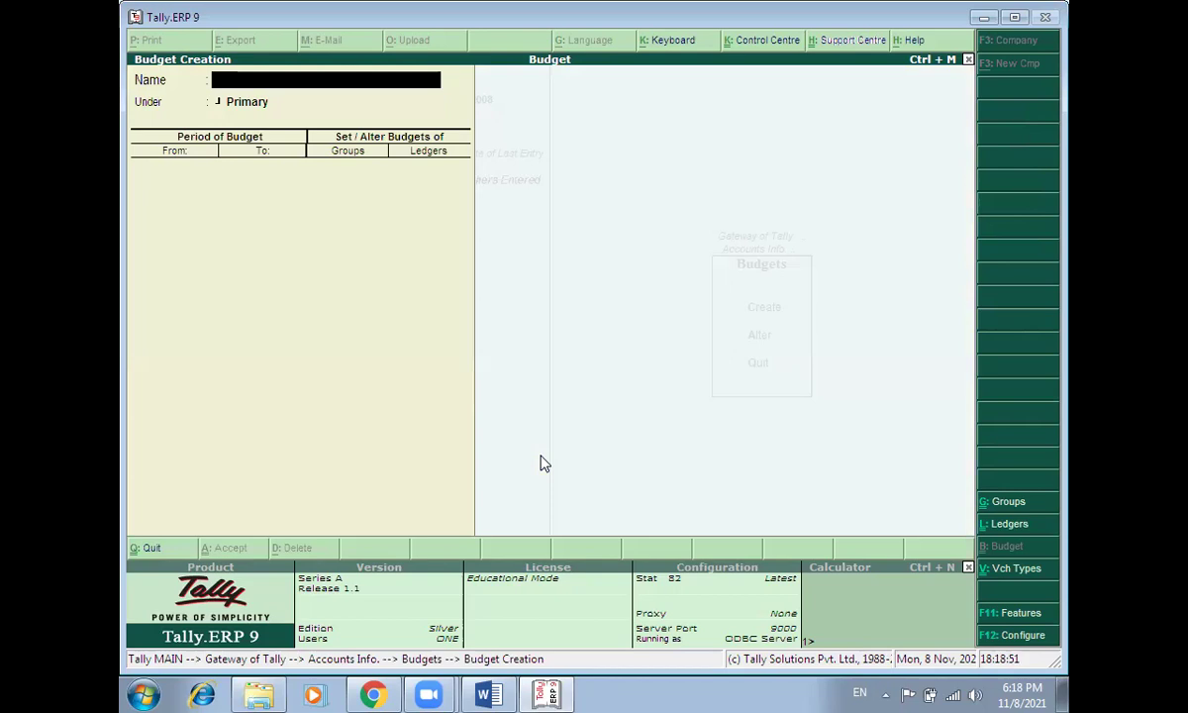
{"action": "type", "text": "Office Exp"}
{"action": "key", "text": "Return"}
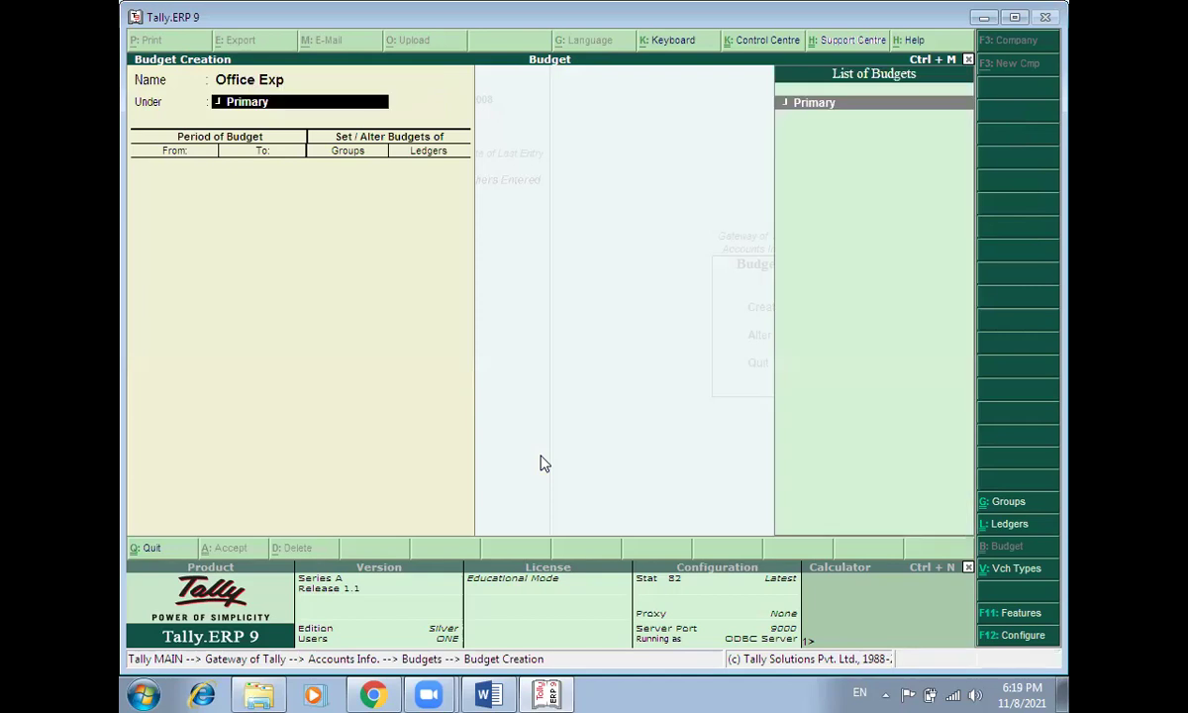
{"action": "key", "text": "Return"}
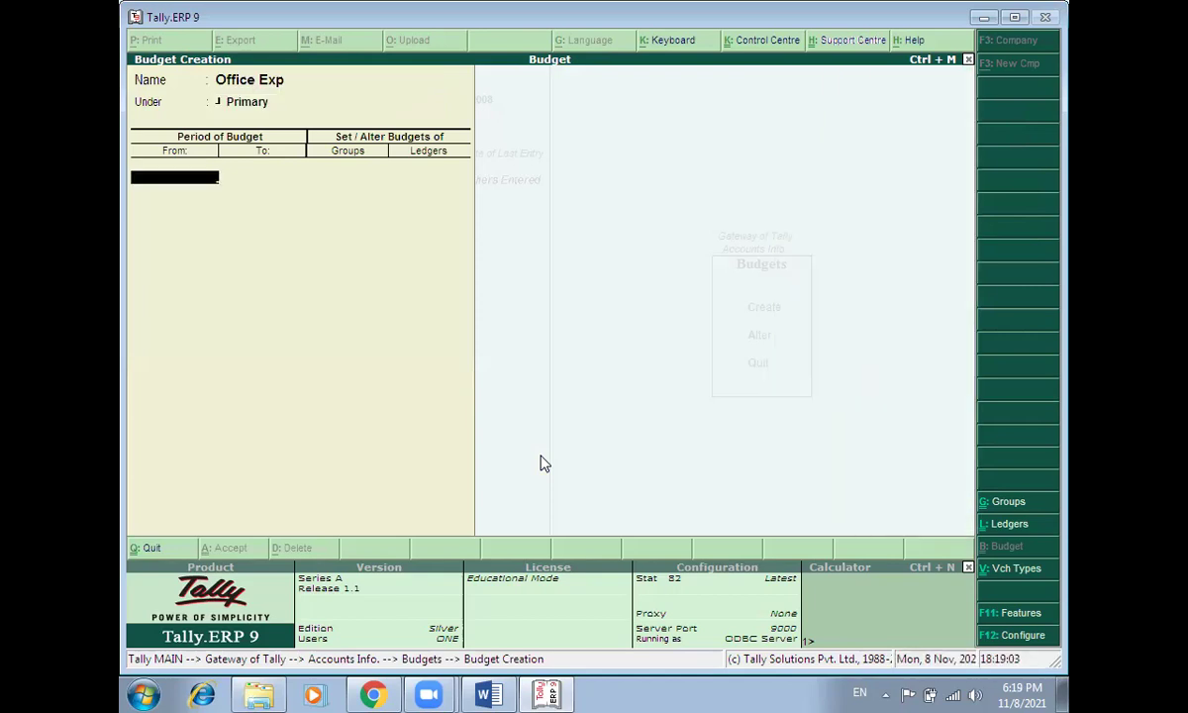
Step: Set the Office Exp budget's period from 1-Apr-2008 to 1-Apr-2008, with budgets for ledgers but not for groups
{"action": "key", "text": "Return"}
{"action": "key", "text": "Return"}
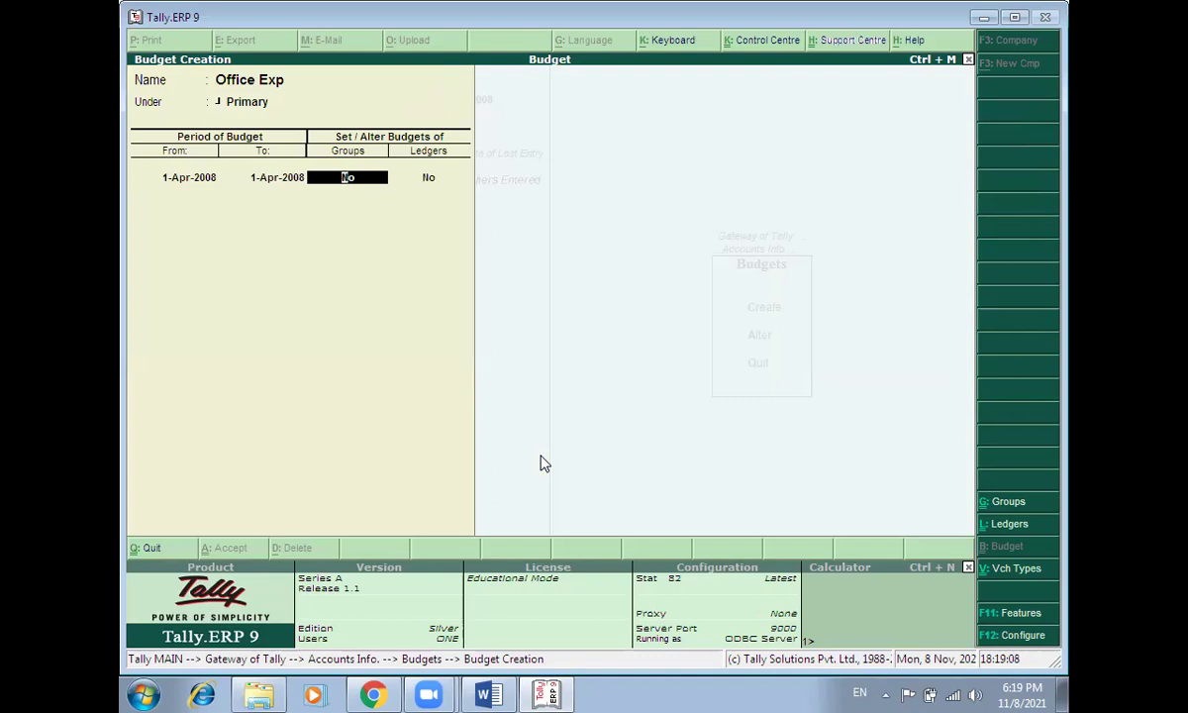
{"action": "key", "text": "Return"}
{"action": "type", "text": "y"}
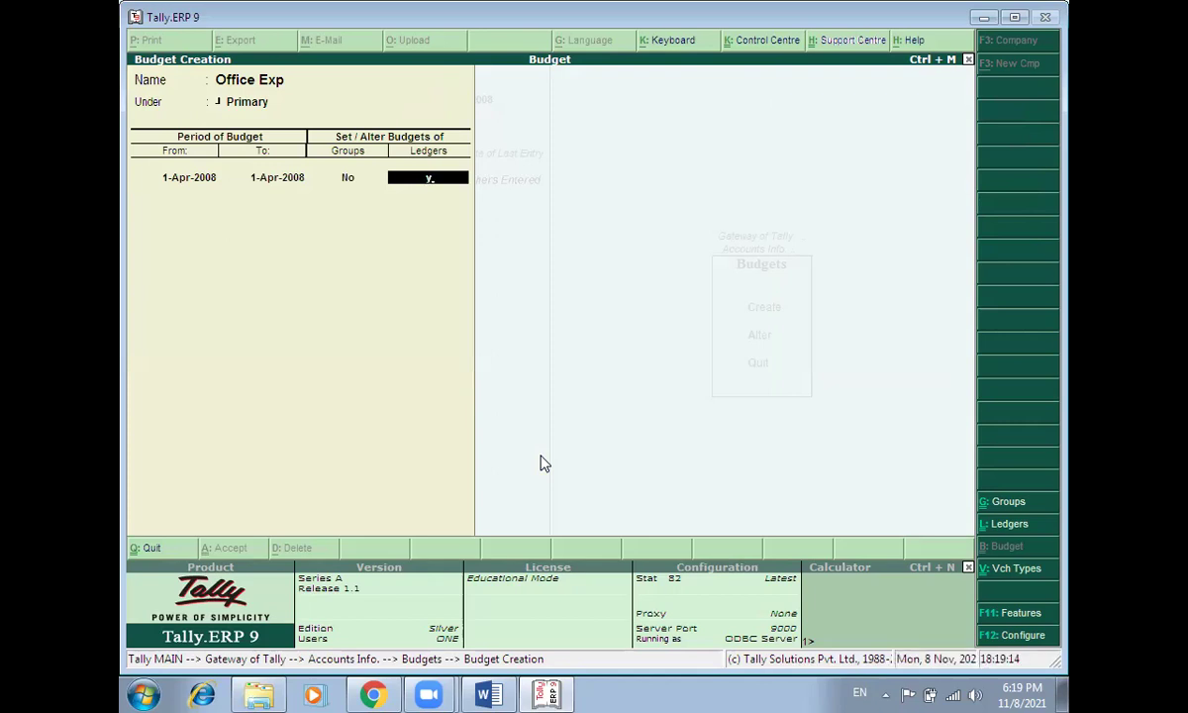
{"action": "key", "text": "Return"}
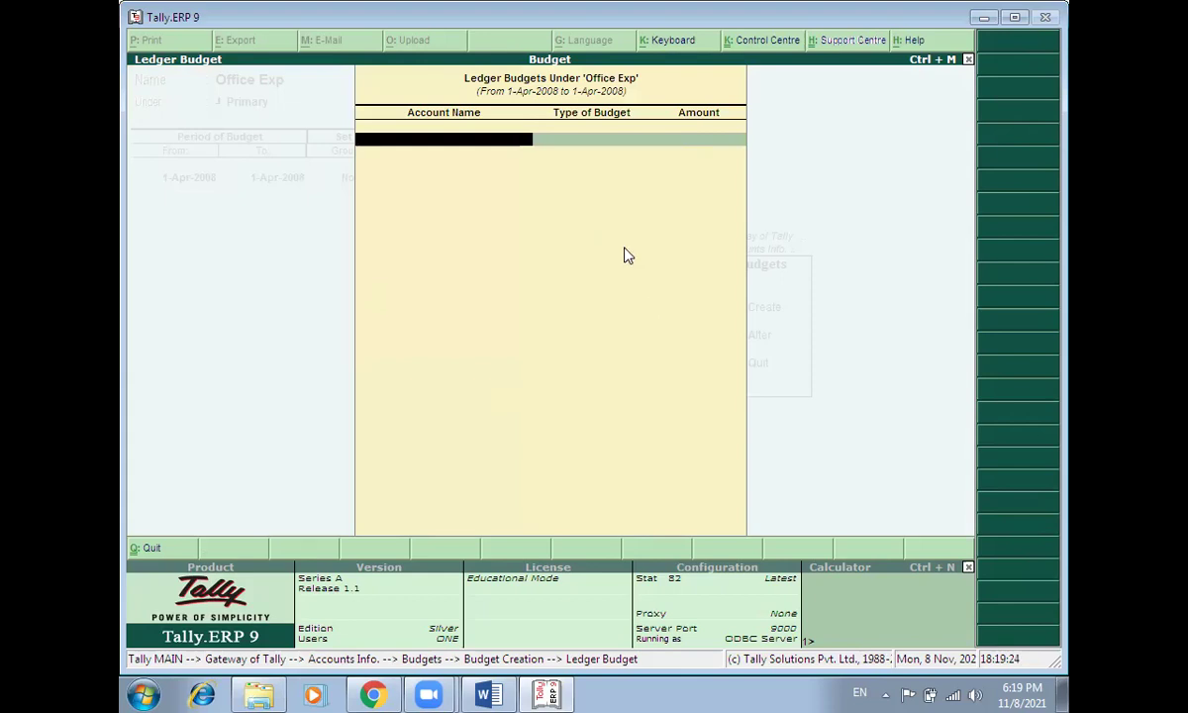
Step: Create a ledger named Advertisement Exp under Indirect Expenses from within the ledger budget entry
{"action": "key", "text": "alt+c"}
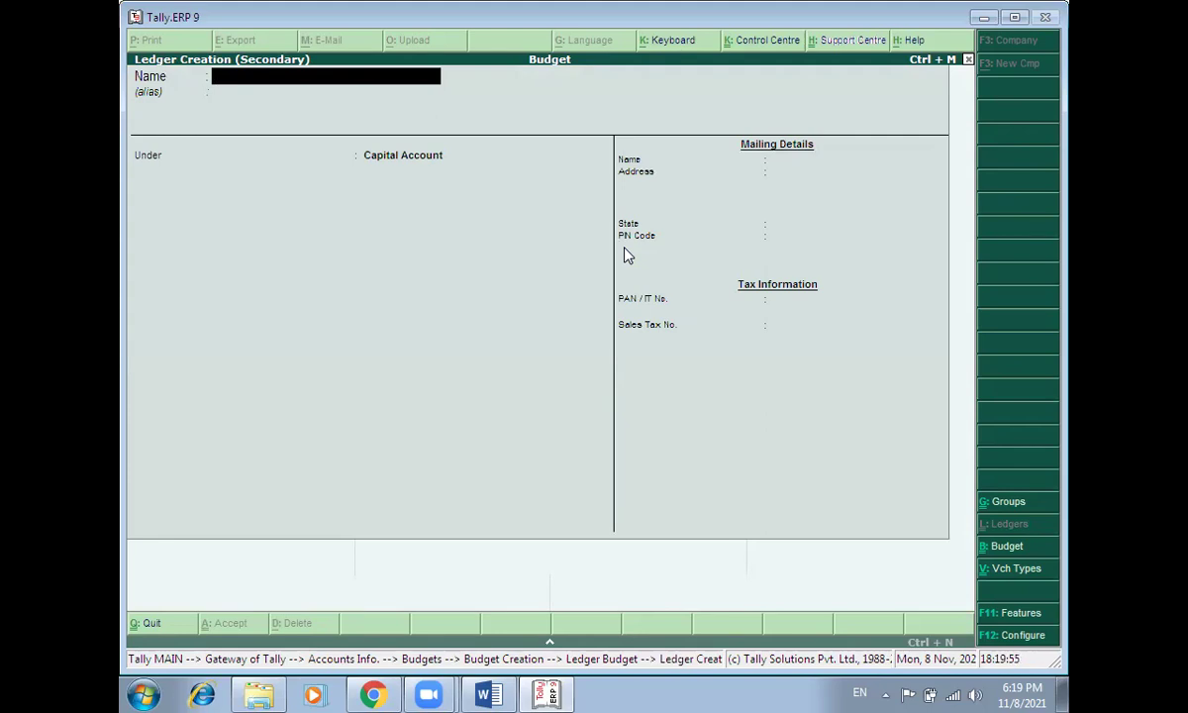
{"action": "type", "text": "Advertisement exp"}
{"action": "key", "text": "Return"}
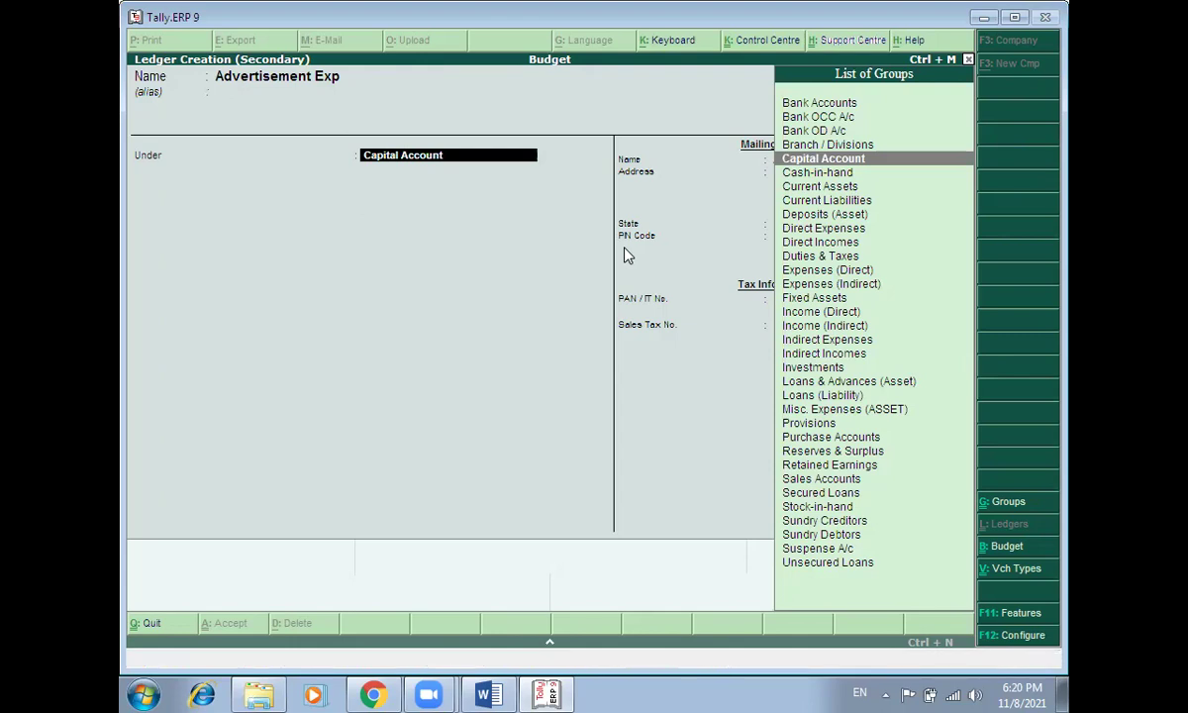
{"action": "type", "text": "I"}
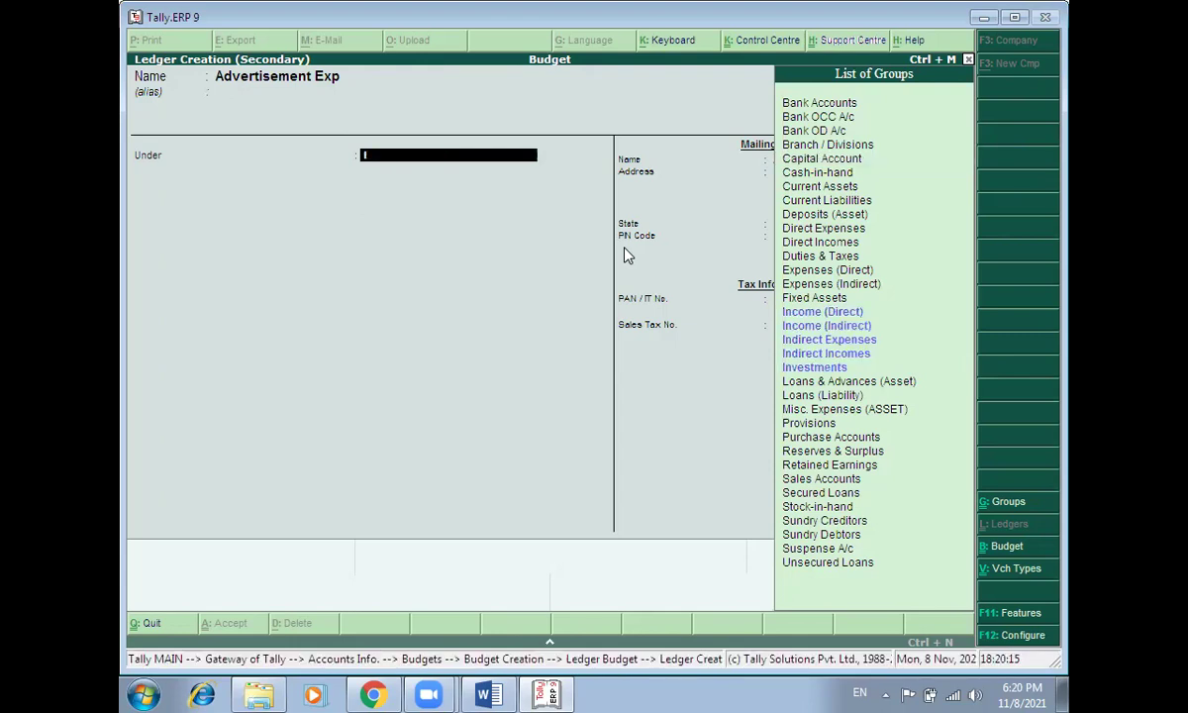
{"action": "key", "text": "Down"}
{"action": "key", "text": "Down"}
{"action": "key", "text": "Down"}
{"action": "key", "text": "Return"}
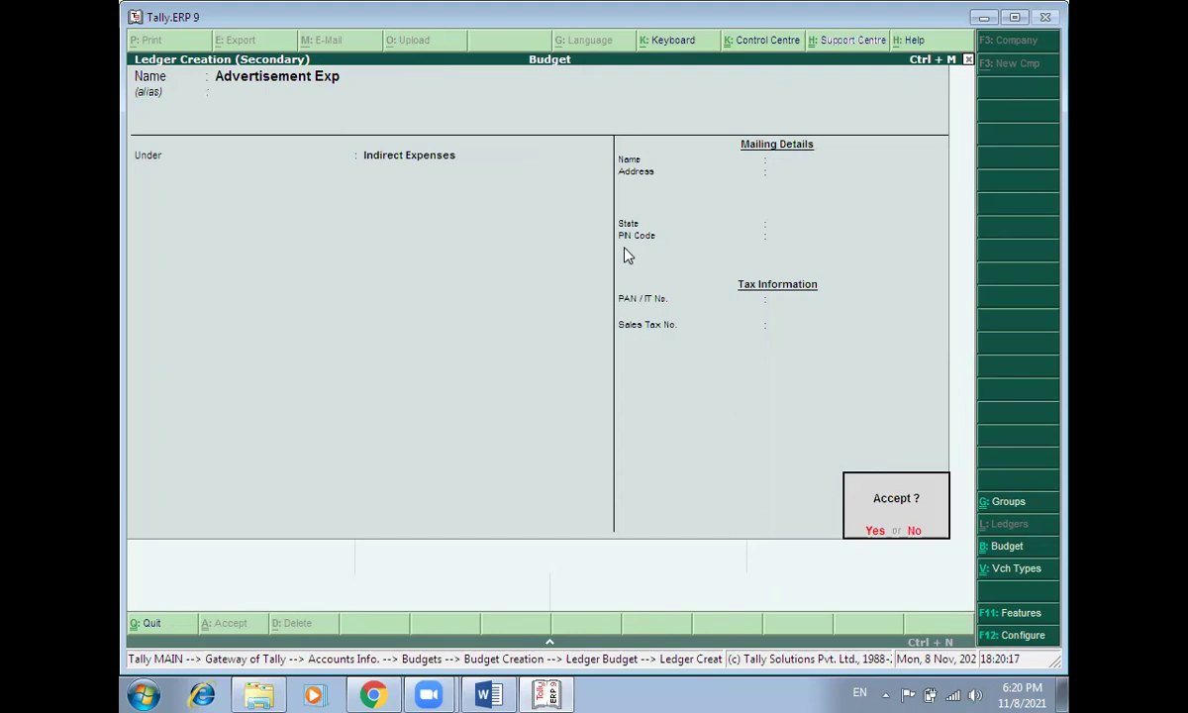
{"action": "key", "text": "Return"}
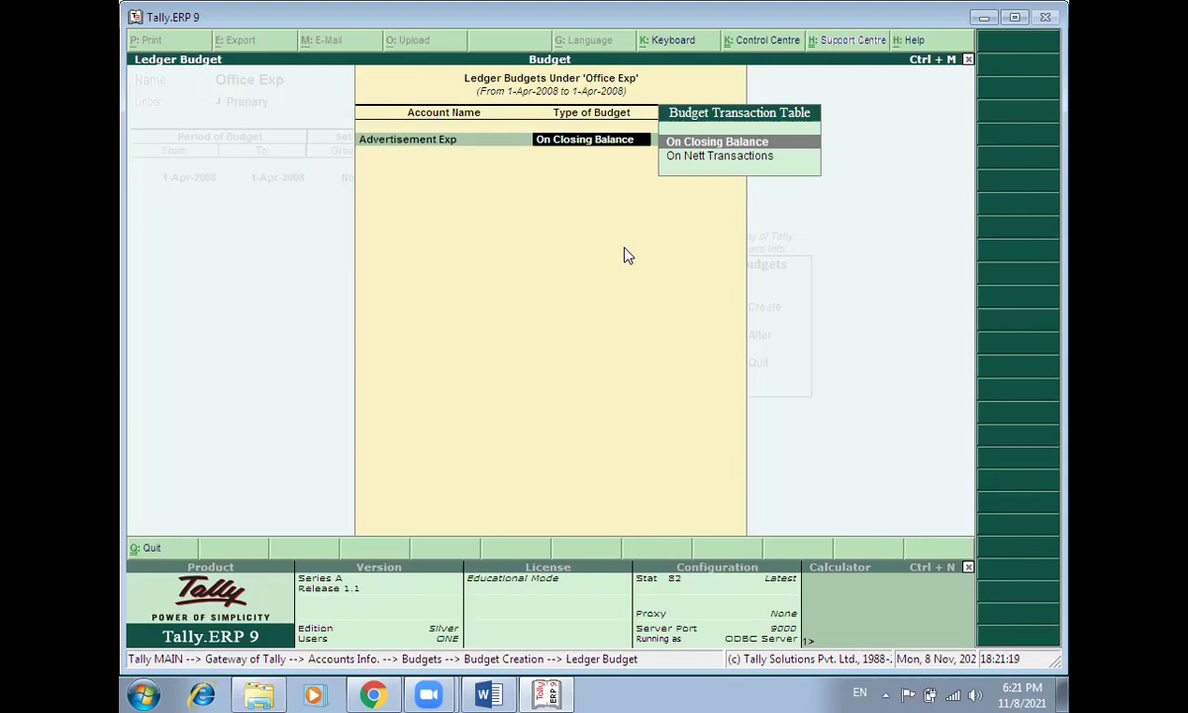
Step: Set the Advertisement Exp ledger's budget type to On Nett Transactions with an amount of 15,000
{"action": "key", "text": "Down"}
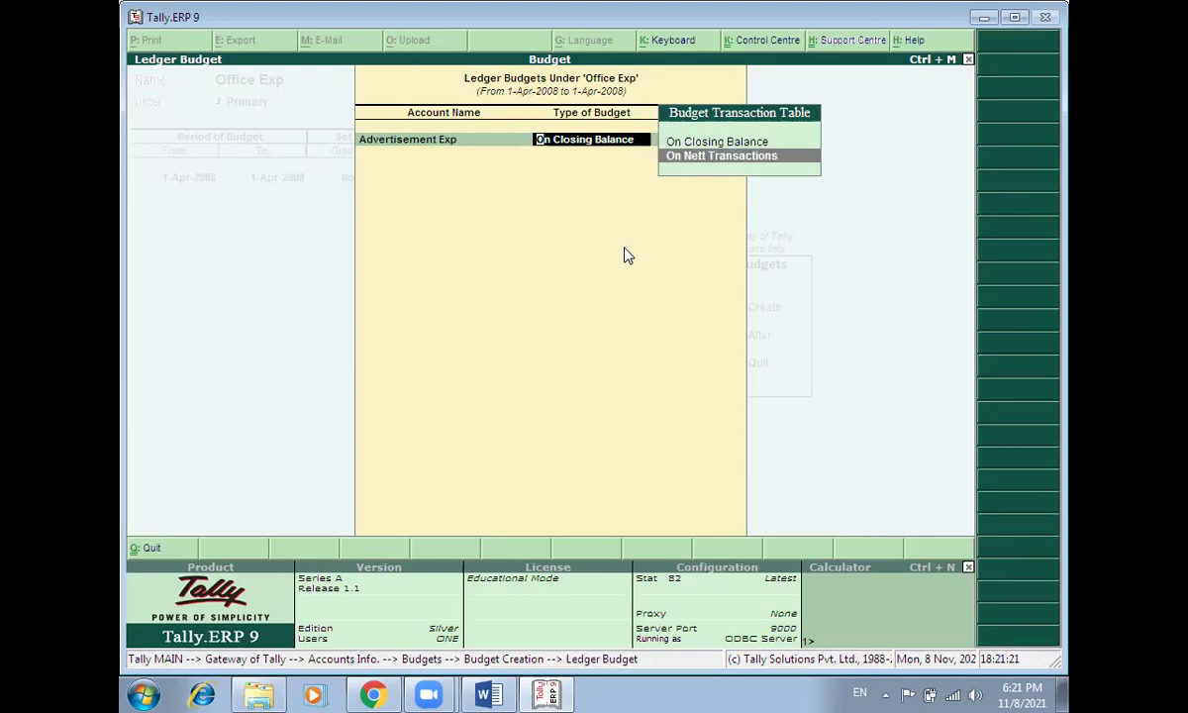
{"action": "key", "text": "Return"}
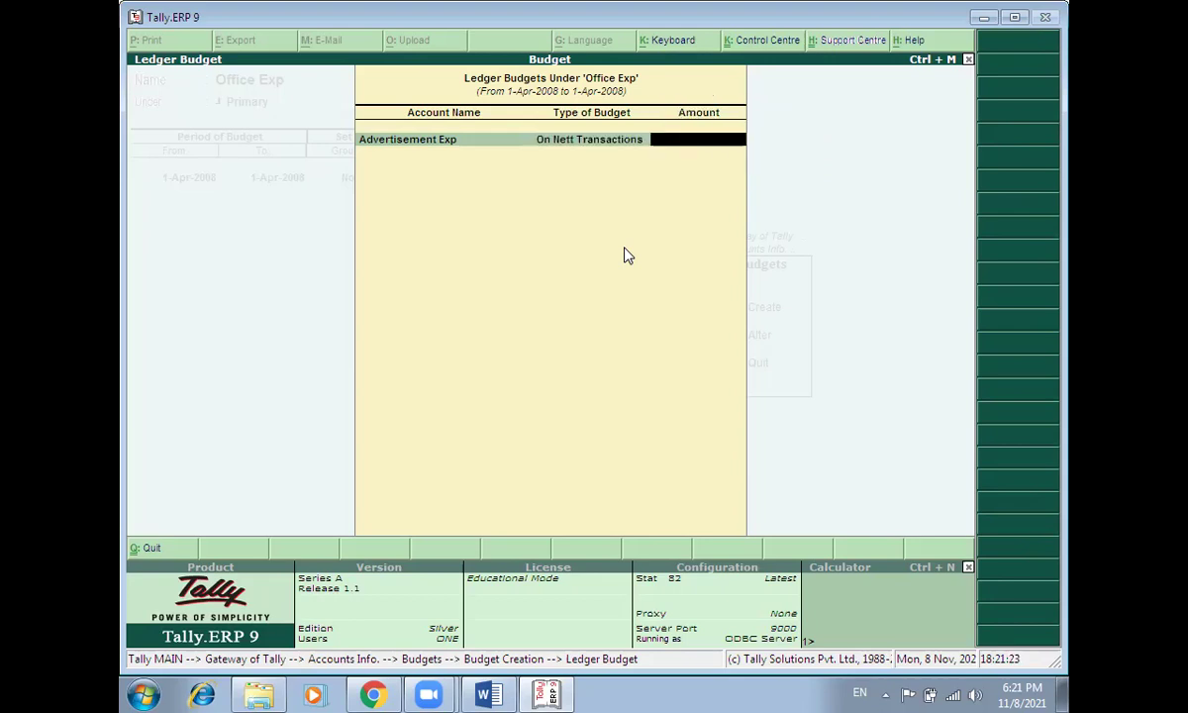
{"action": "type", "text": "15"}
{"action": "type", "text": "000"}
{"action": "key", "text": "Return"}
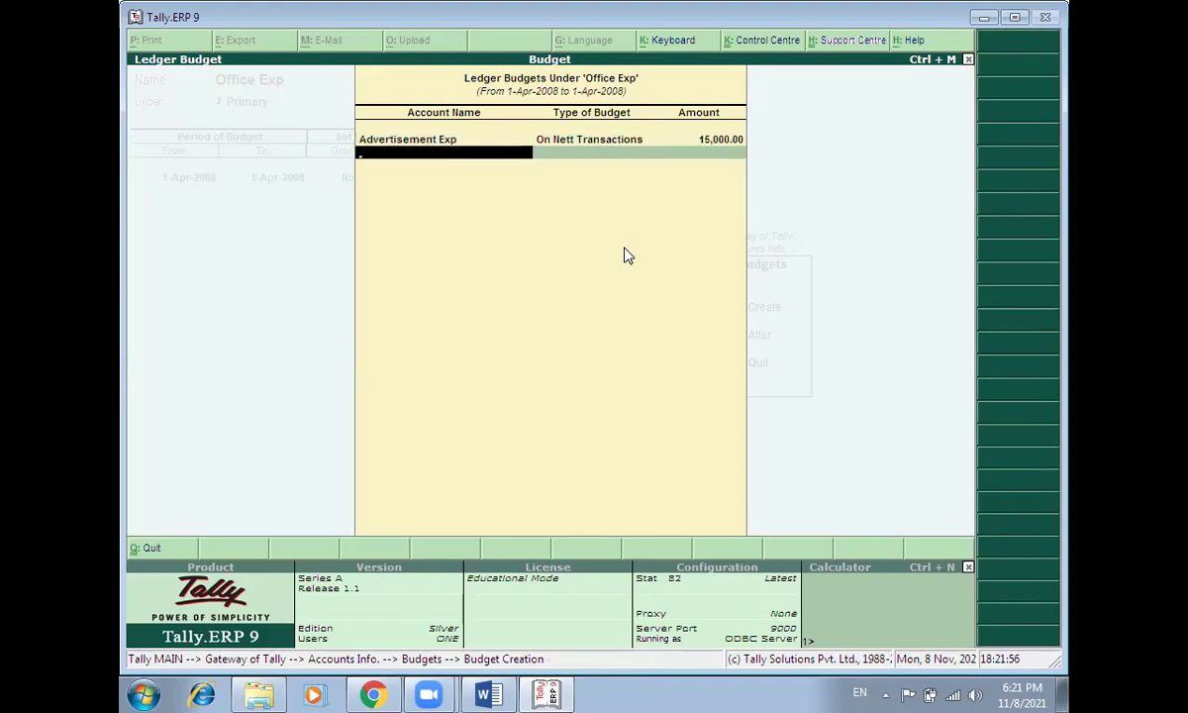
Step: Save the Office Exp budget and return to the Gateway of Tally
{"action": "key", "text": "Return"}
{"action": "key", "text": "Return"}
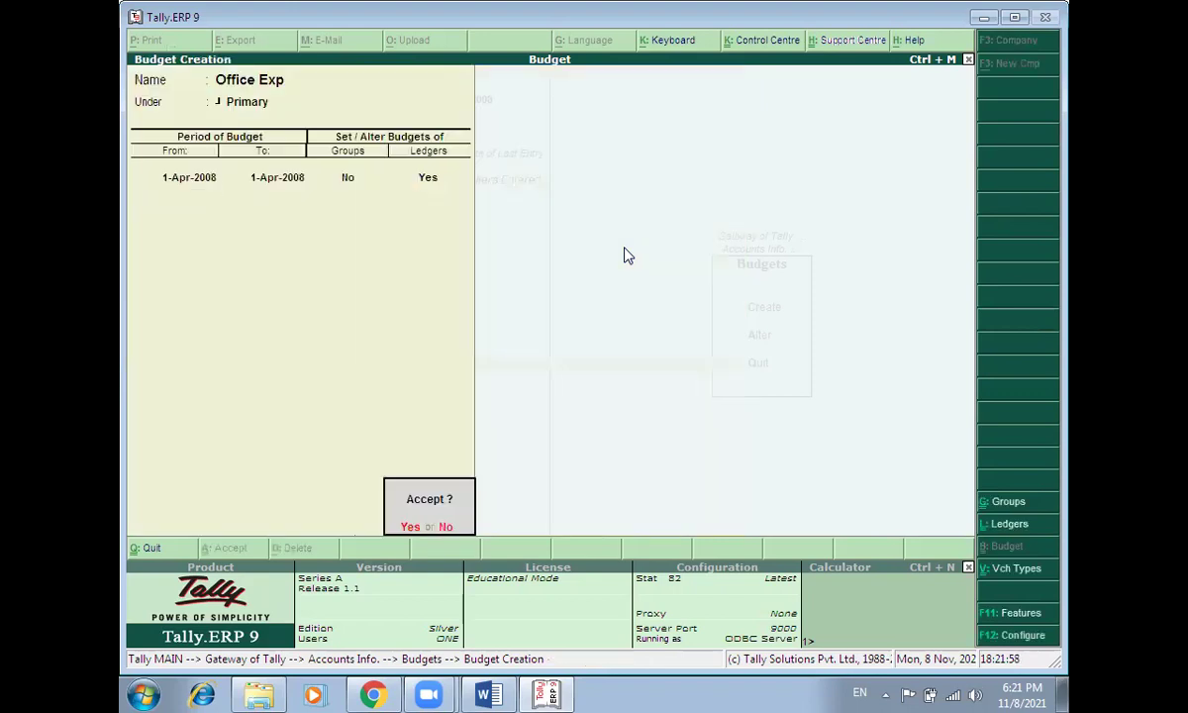
{"action": "key", "text": "Return"}
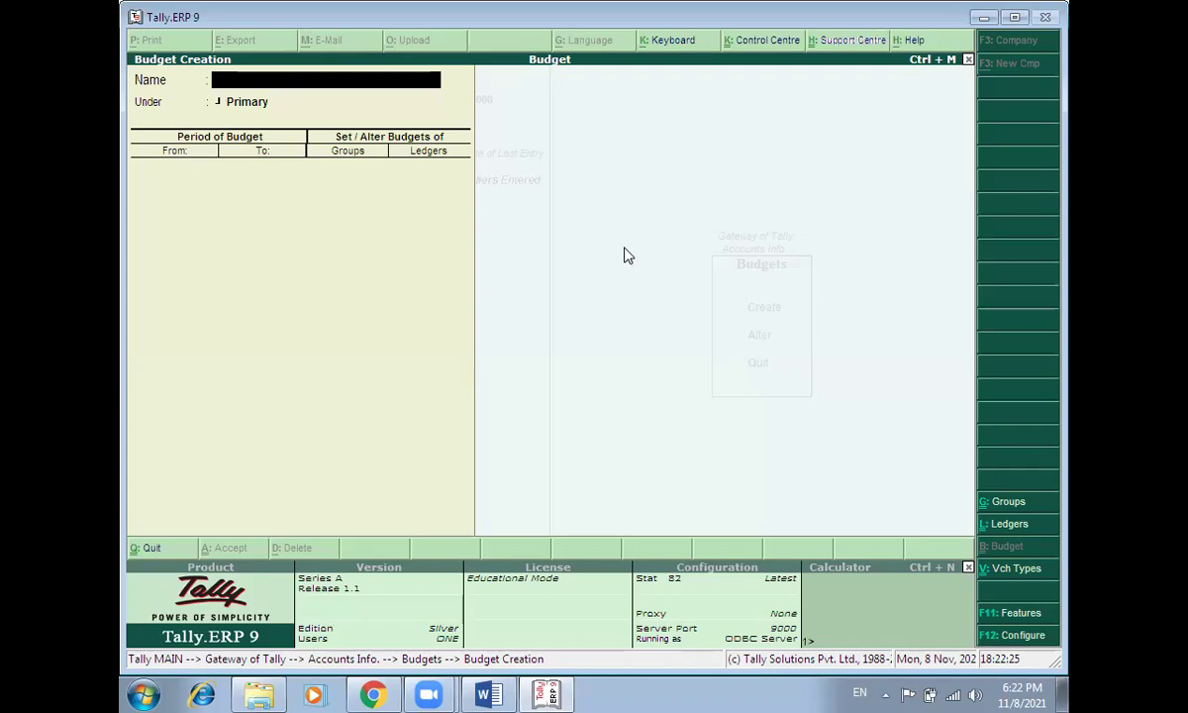
{"action": "key", "text": "Escape"}
{"action": "key", "text": "Escape"}
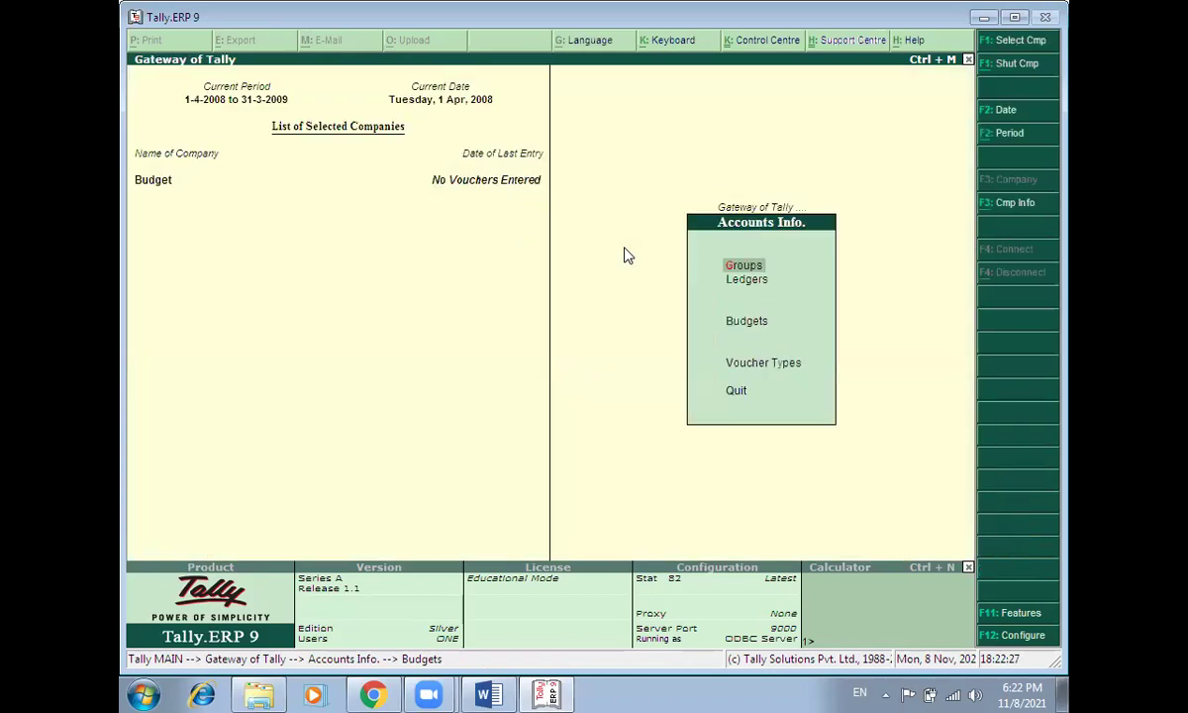
{"action": "key", "text": "Escape"}
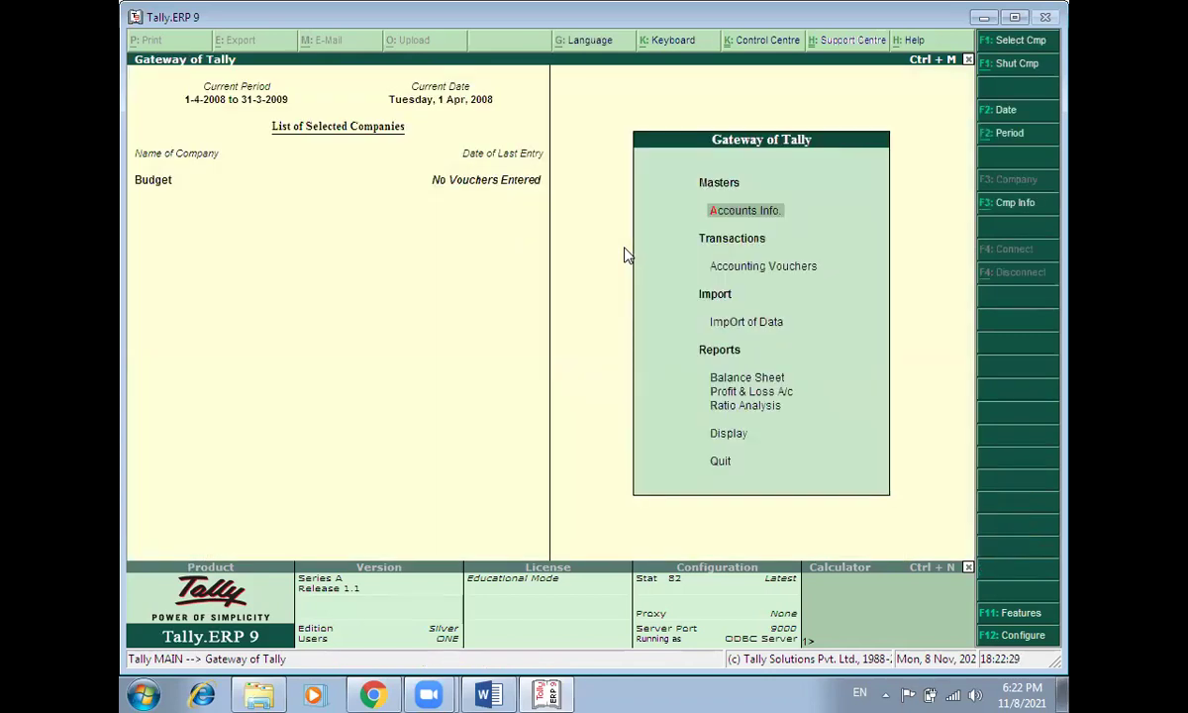
Step: Start a payment voucher dated 1-Apr-2008 and debit Advertisement Exp with 20,000
{"action": "key", "text": "Down"}
{"action": "key", "text": "Down"}
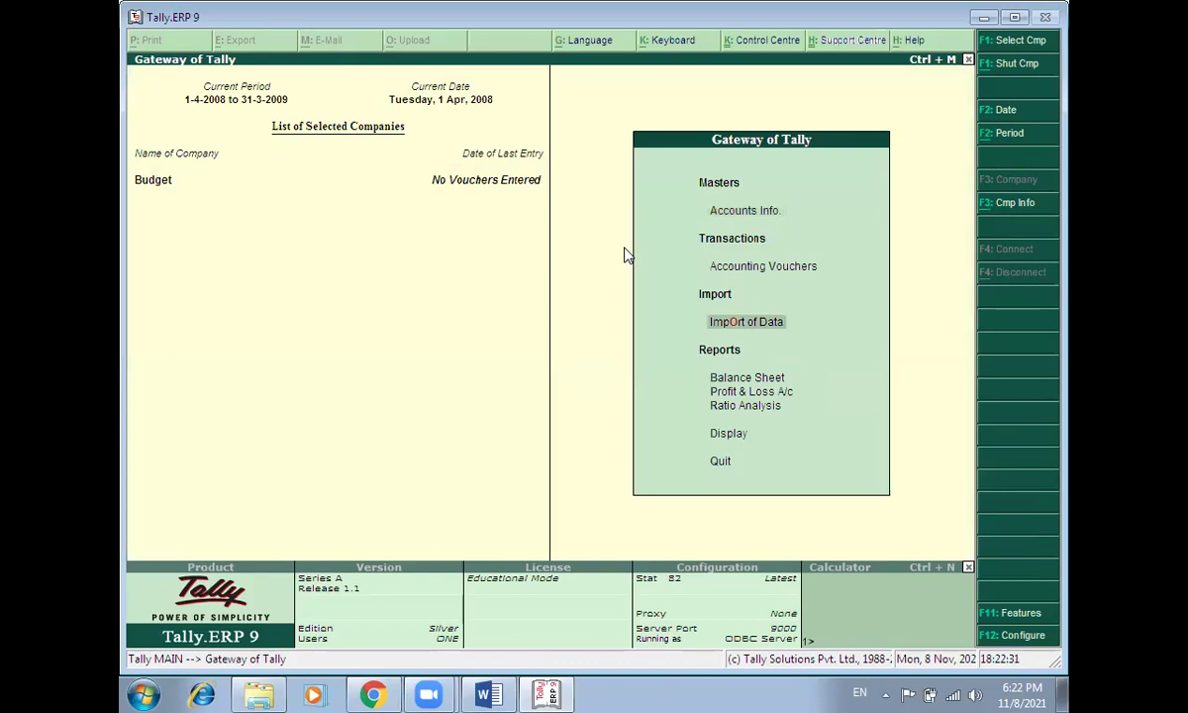
{"action": "key", "text": "Up"}
{"action": "key", "text": "Return"}
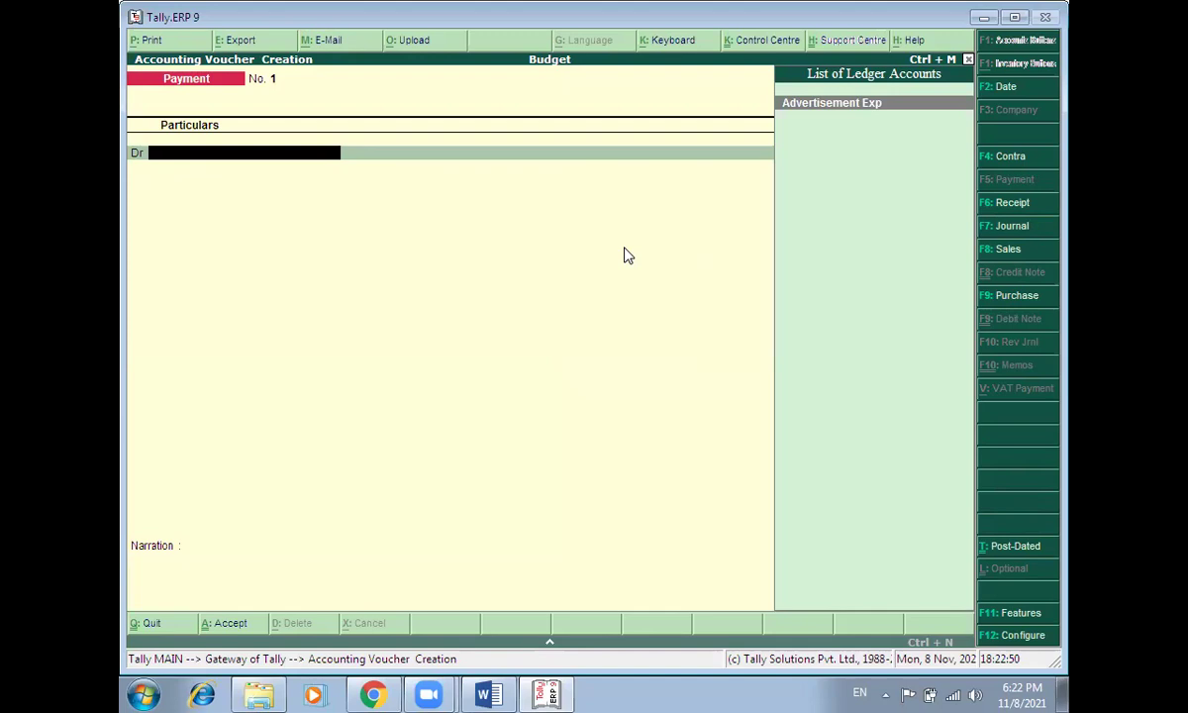
{"action": "key", "text": "Return"}
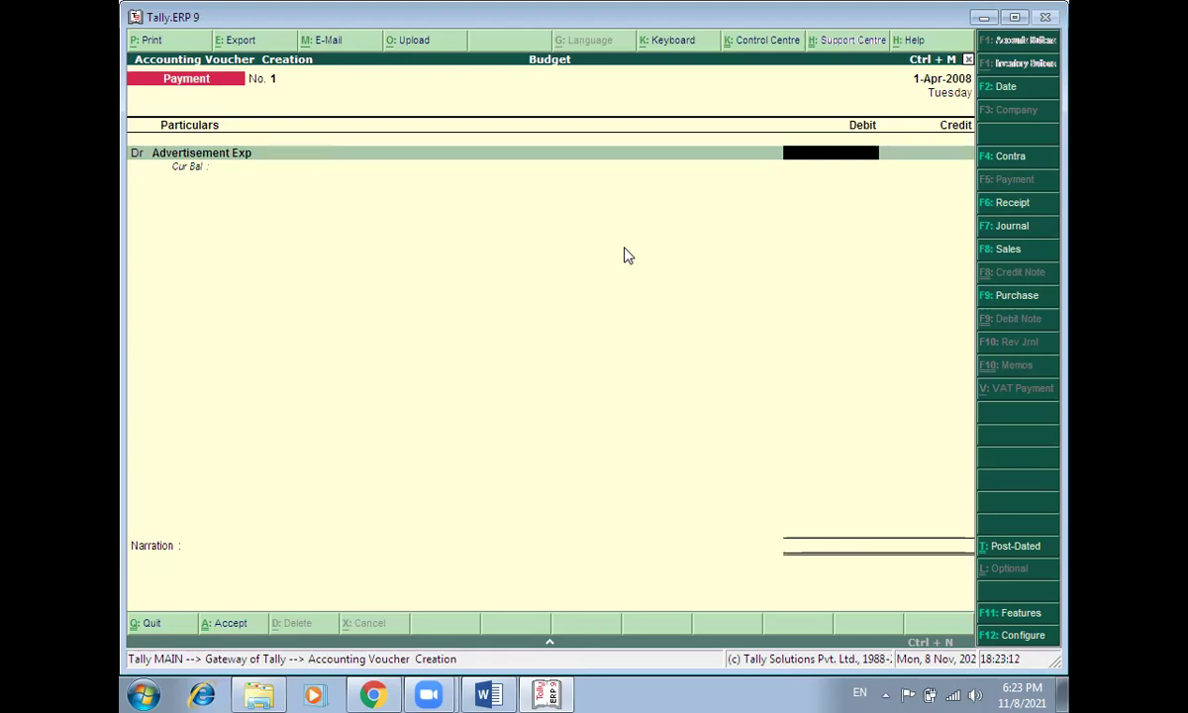
{"action": "type", "text": "20000"}
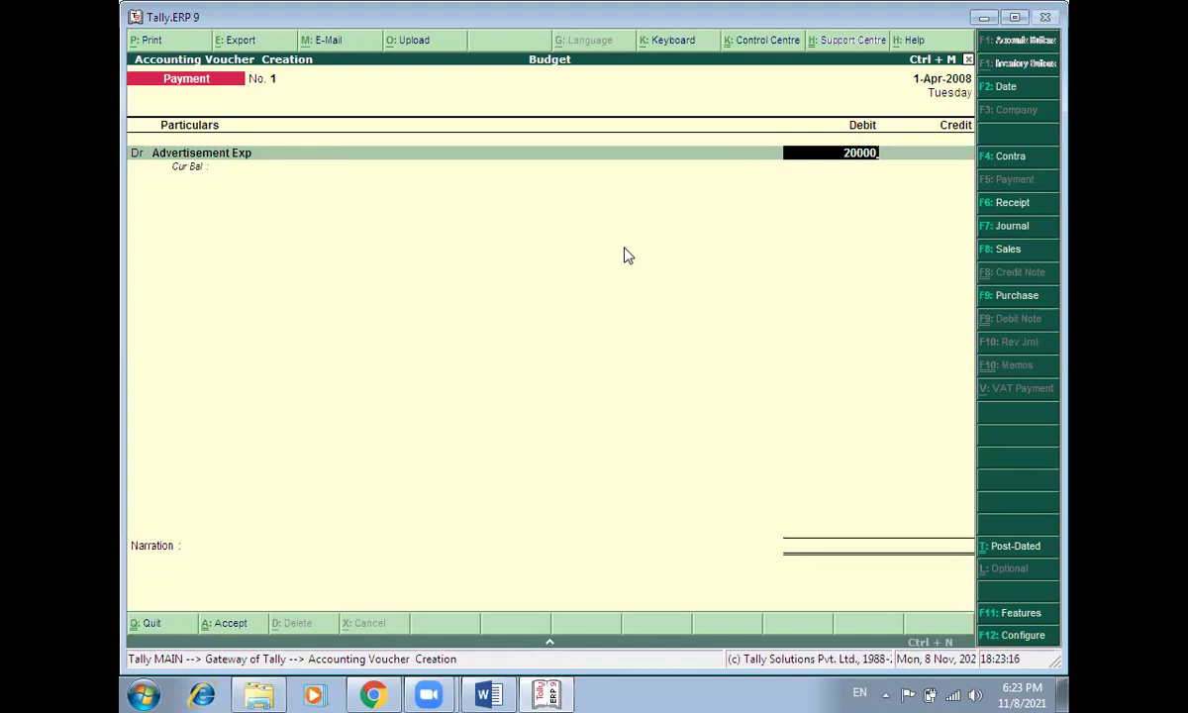
{"action": "key", "text": "Return"}
{"action": "key", "text": "Return"}
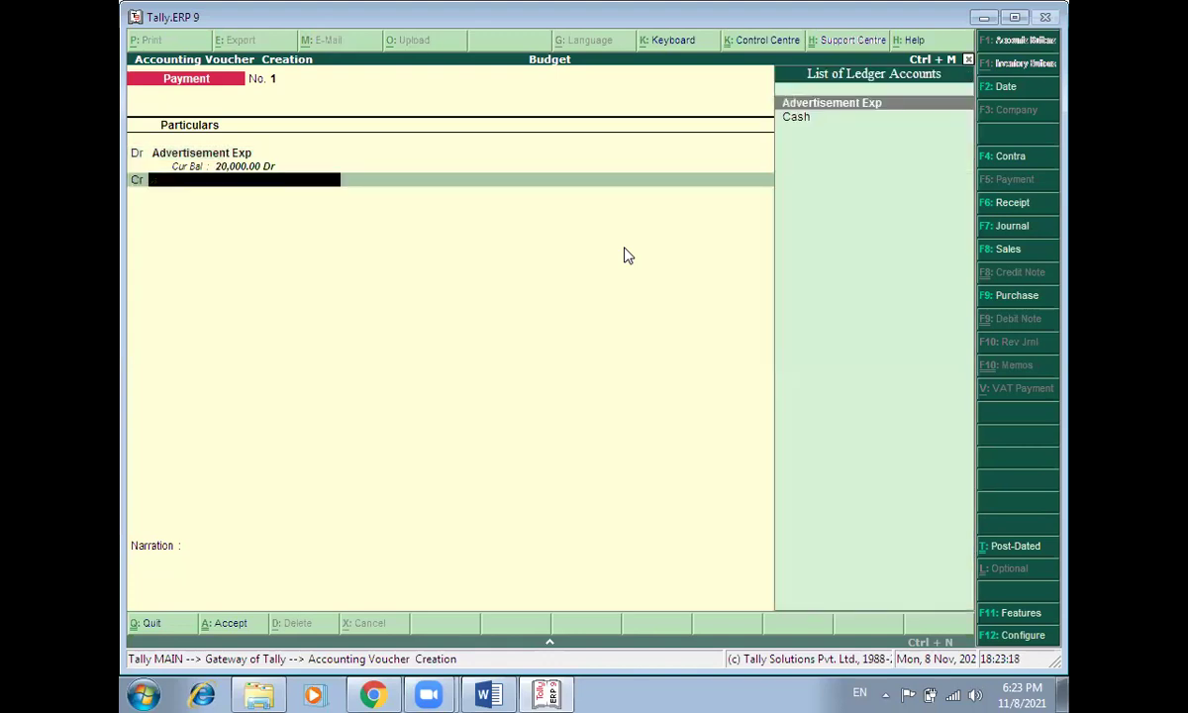
Step: Credit Cash with 20,000 in the payment voucher
{"action": "key", "text": "Down"}
{"action": "key", "text": "Return"}
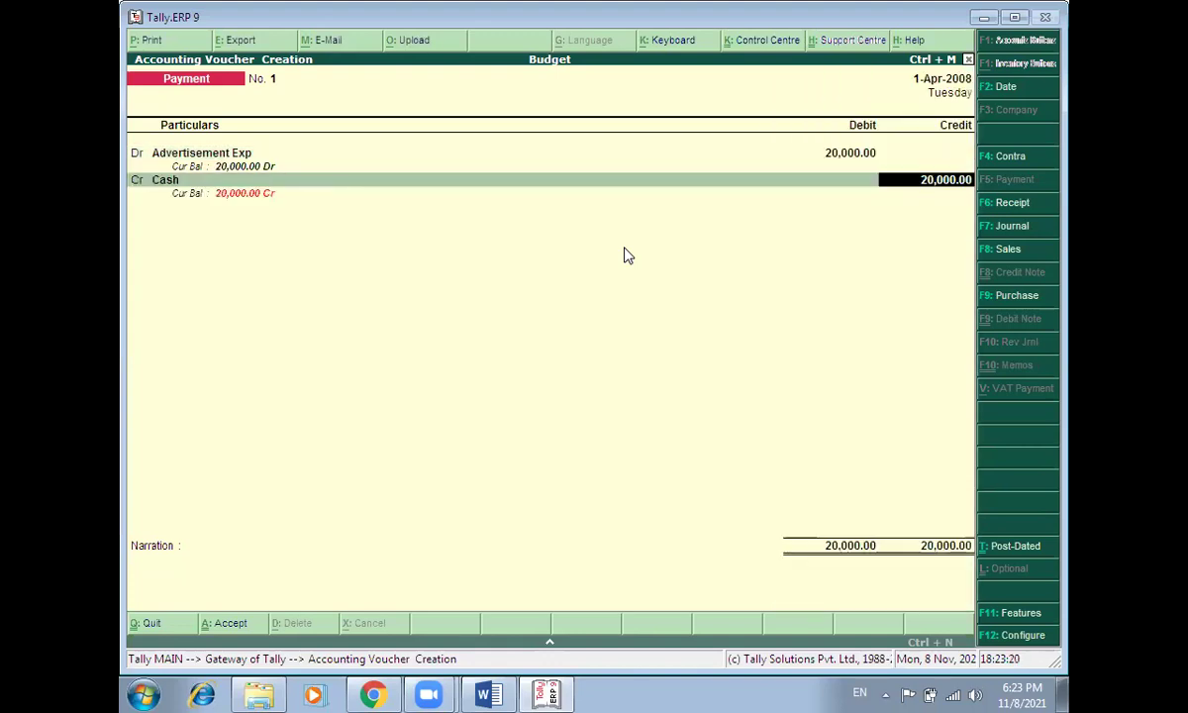
{"action": "key", "text": "Return"}
{"action": "key", "text": "Return"}
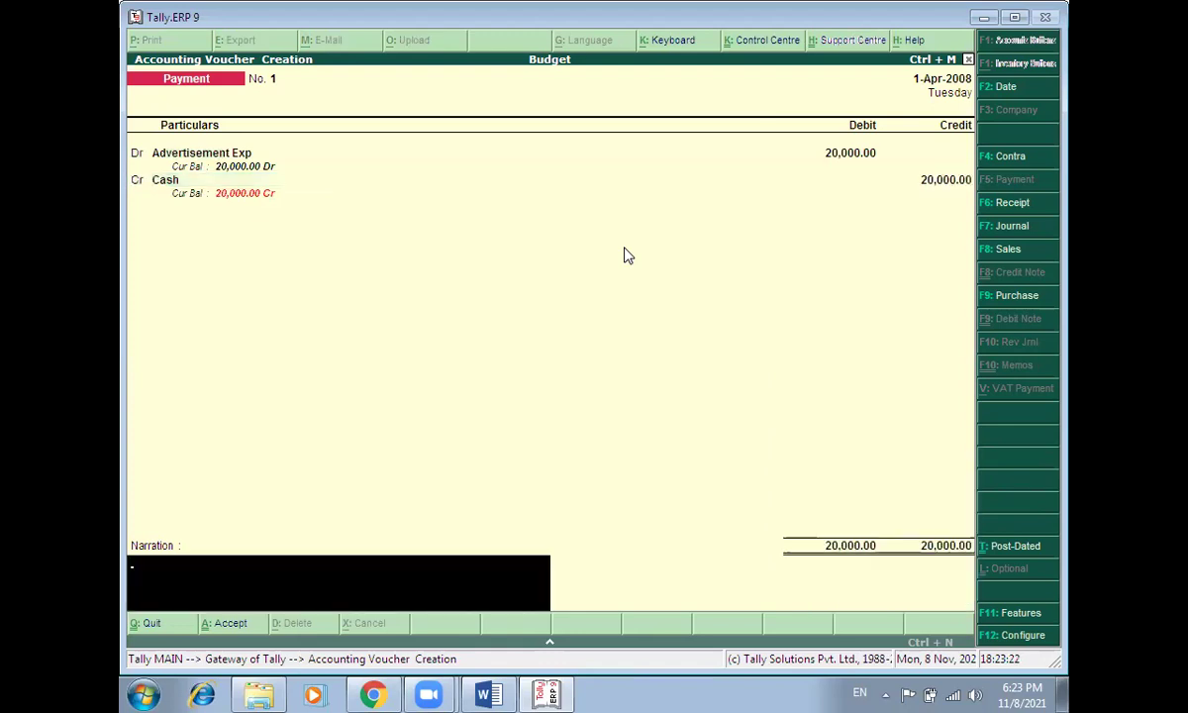
Step: Enter the narration "being paid to advertisement exp", save the payment voucher and return to the Gateway of Tally
{"action": "type", "text": "bei"}
{"action": "type", "text": "ng"}
{"action": "type", "text": " paid"}
{"action": "type", "text": " to"}
{"action": "type", "text": " adav"}
{"action": "type", "text": "ert"}
{"action": "key", "text": "BackSpace"}
{"action": "key", "text": "BackSpace"}
{"action": "key", "text": "BackSpace"}
{"action": "key", "text": "BackSpace"}
{"action": "key", "text": "BackSpace"}
{"action": "type", "text": "er"}
{"action": "key", "text": "BackSpace"}
{"action": "key", "text": "BackSpace"}
{"action": "key", "text": "BackSpace"}
{"action": "type", "text": "adver"}
{"action": "key", "text": "BackSpace"}
{"action": "key", "text": "BackSpace"}
{"action": "key", "text": "BackSpace"}
{"action": "key", "text": "BackSpace"}
{"action": "key", "text": "BackSpace"}
{"action": "type", "text": "dvertisement exp"}
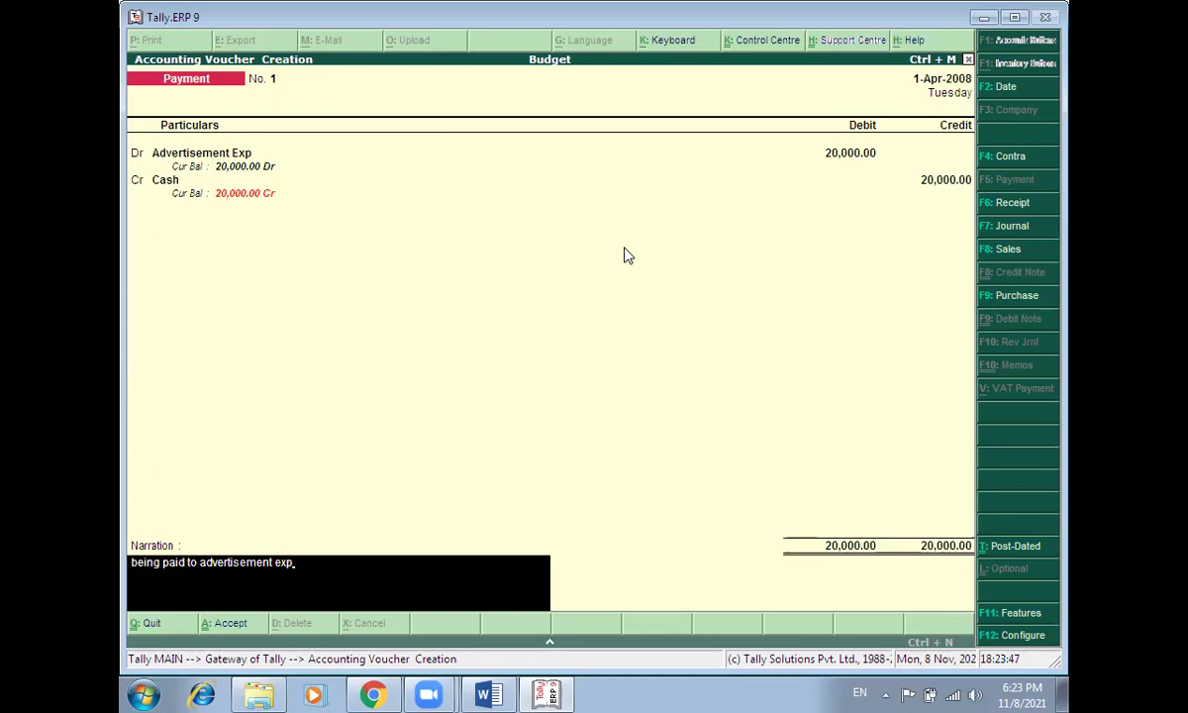
{"action": "key", "text": "Return"}
{"action": "key", "text": "Return"}
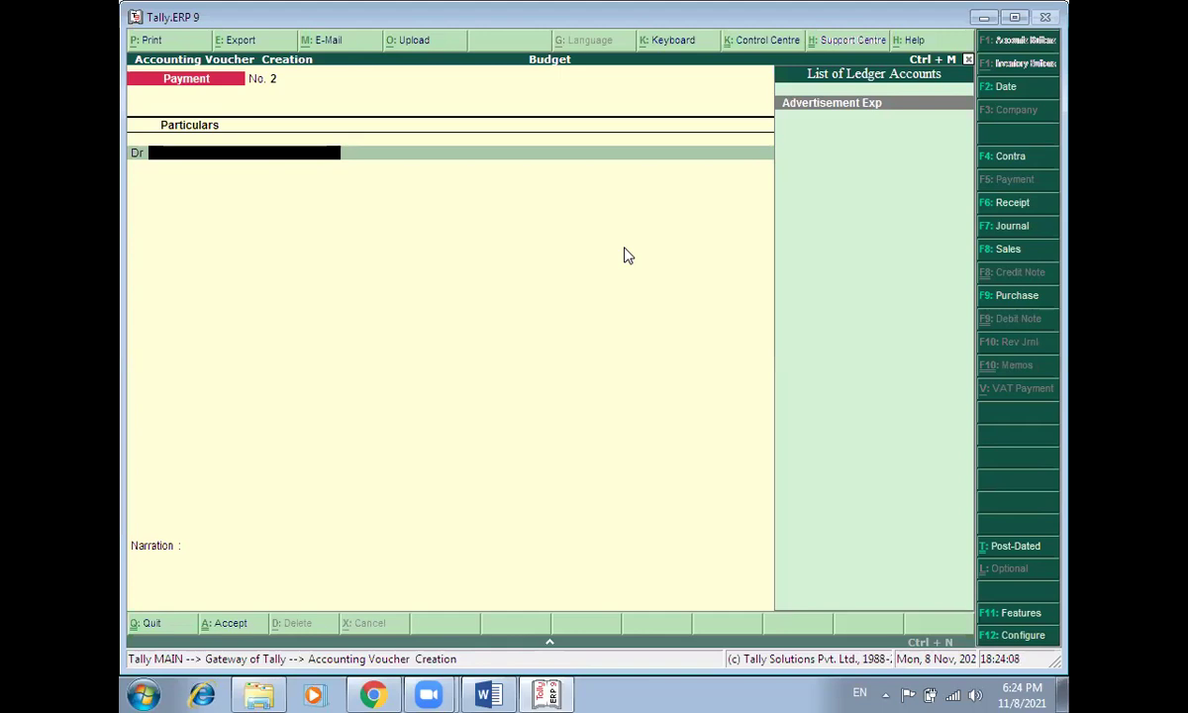
{"action": "key", "text": "Escape"}
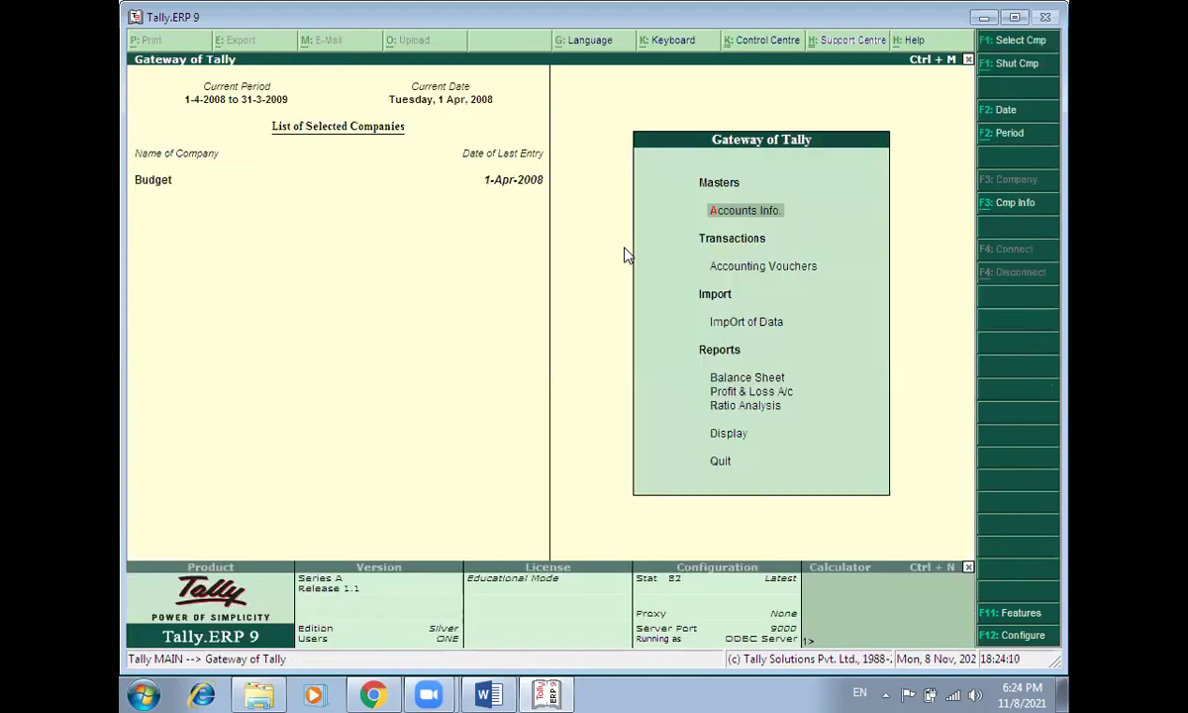
Step: Open the Display reports from the Gateway of Tally
{"action": "key", "text": "Down"}
{"action": "key", "text": "Down"}
{"action": "key", "text": "Down"}
{"action": "key", "text": "Down"}
{"action": "key", "text": "Down"}
{"action": "key", "text": "Down"}
{"action": "key", "text": "Return"}
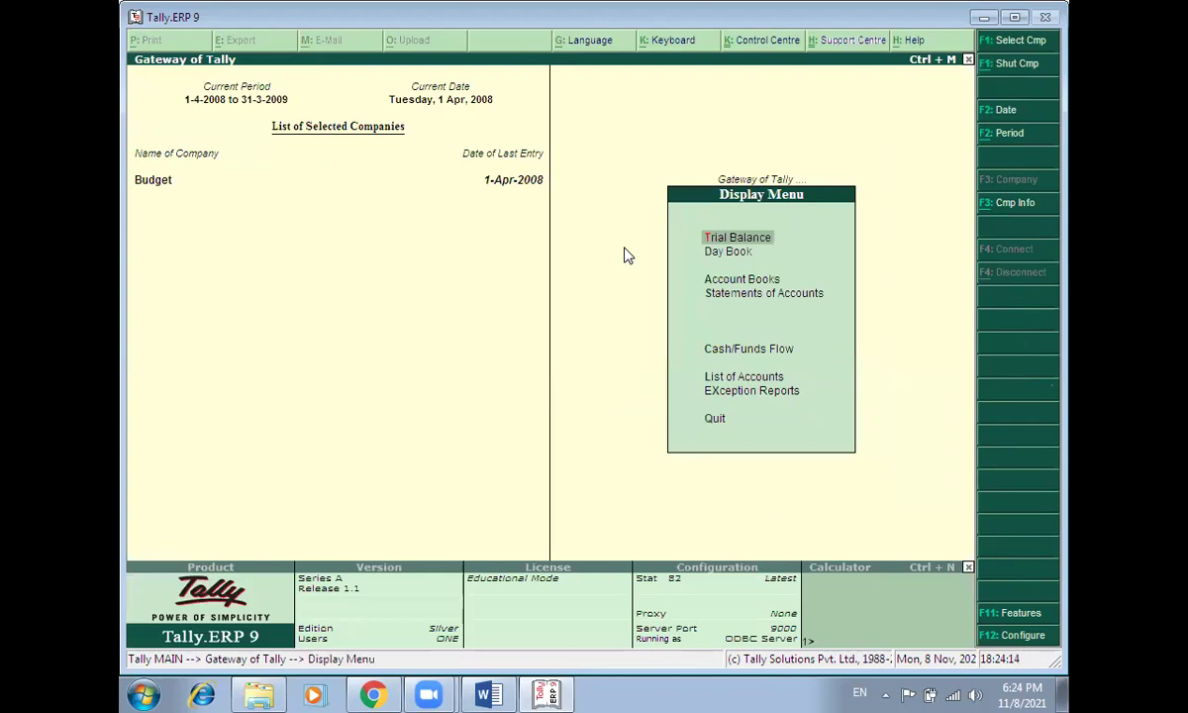
{"action": "key", "text": "Down"}
{"action": "key", "text": "Down"}
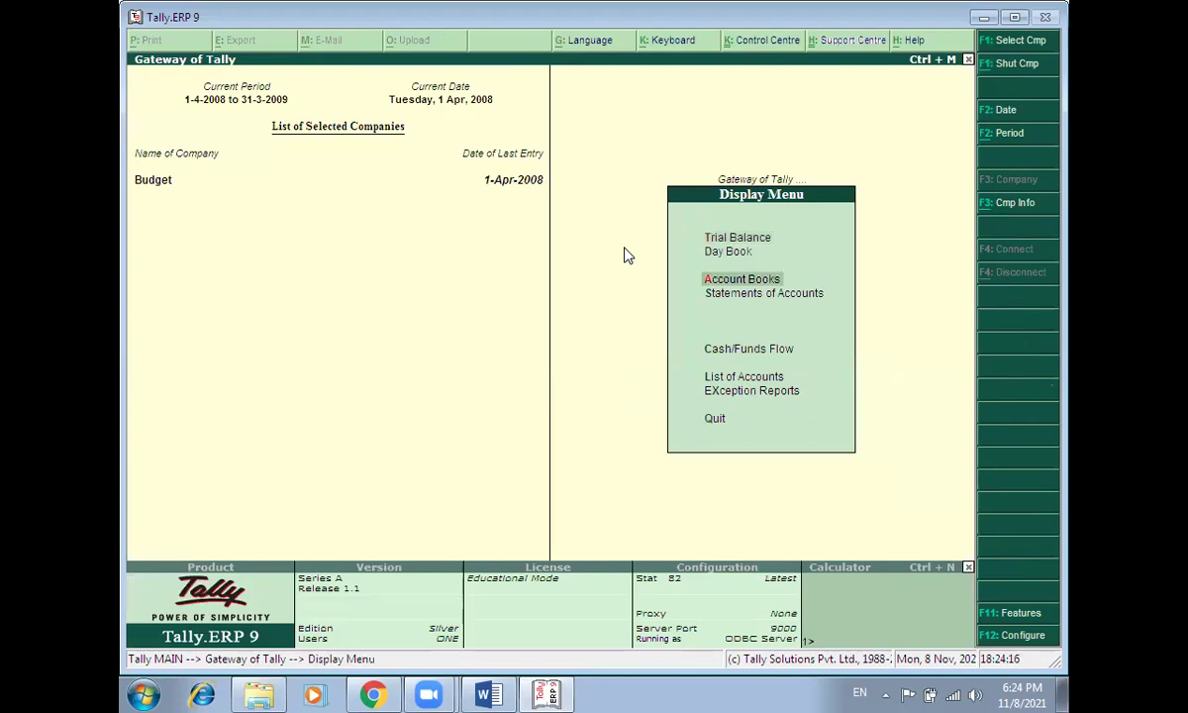
{"action": "key", "text": "Return"}
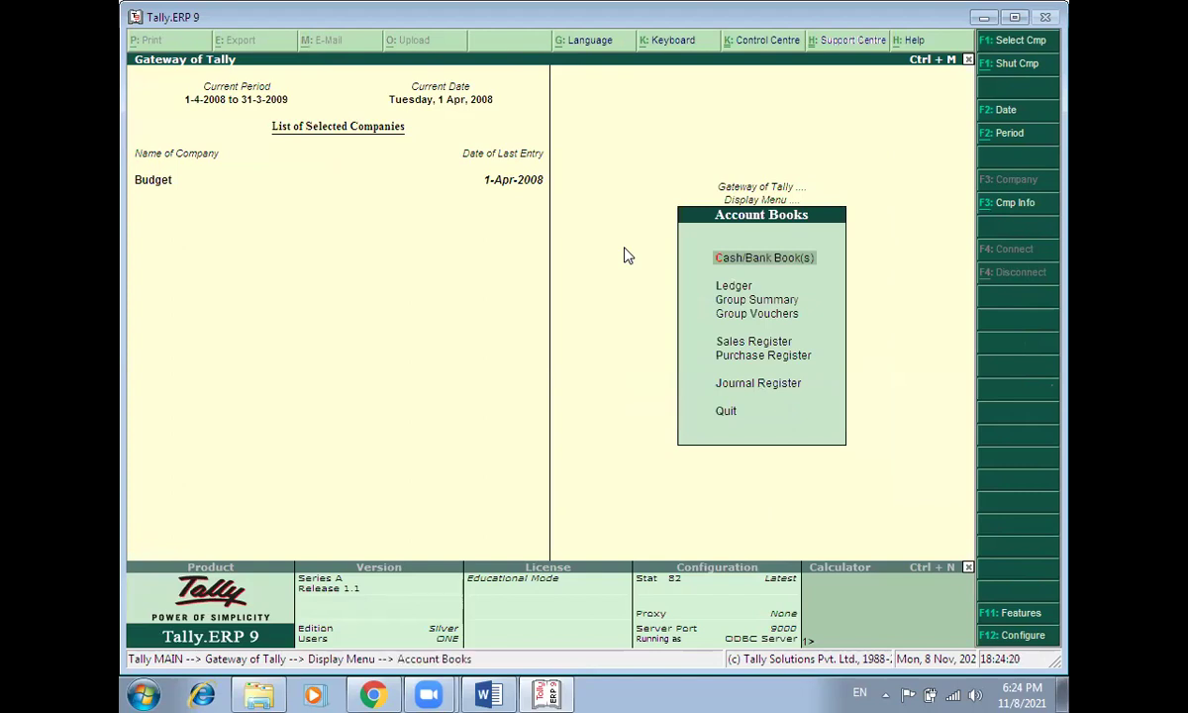
{"action": "key", "text": "Escape"}
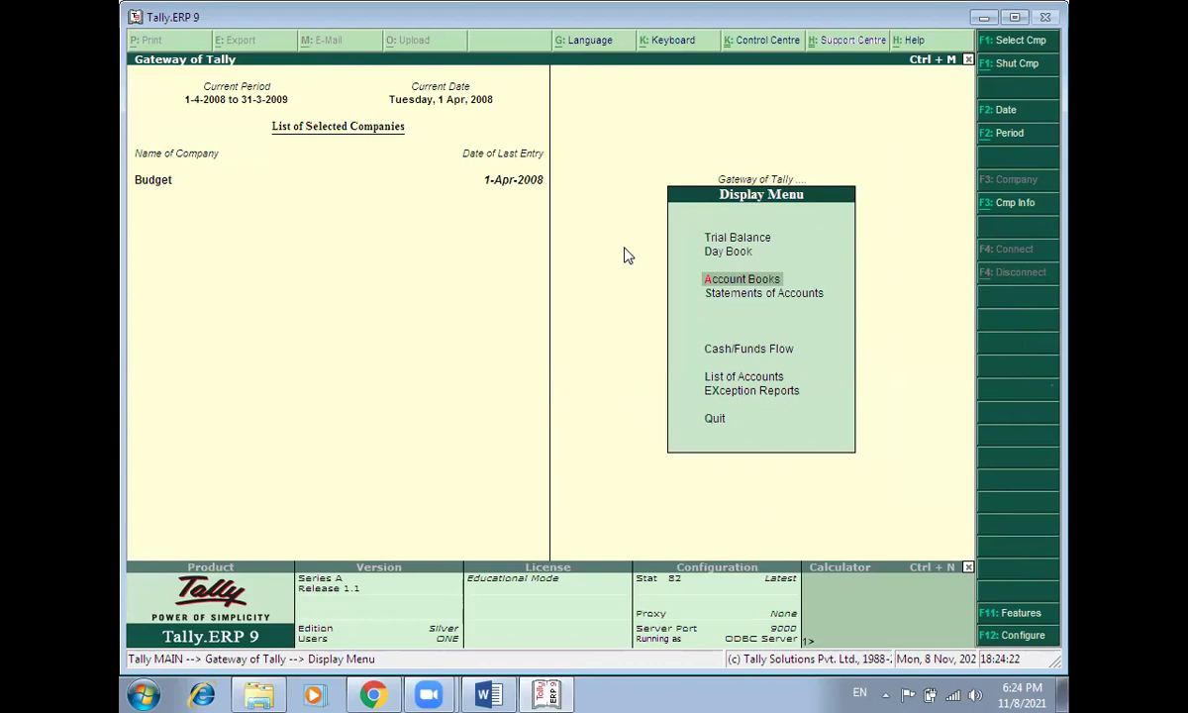
{"action": "key", "text": "Up"}
{"action": "key", "text": "Up"}
Step: Open the Trial Balance and show its variance against the Office Exp budget
{"action": "key", "text": "Return"}
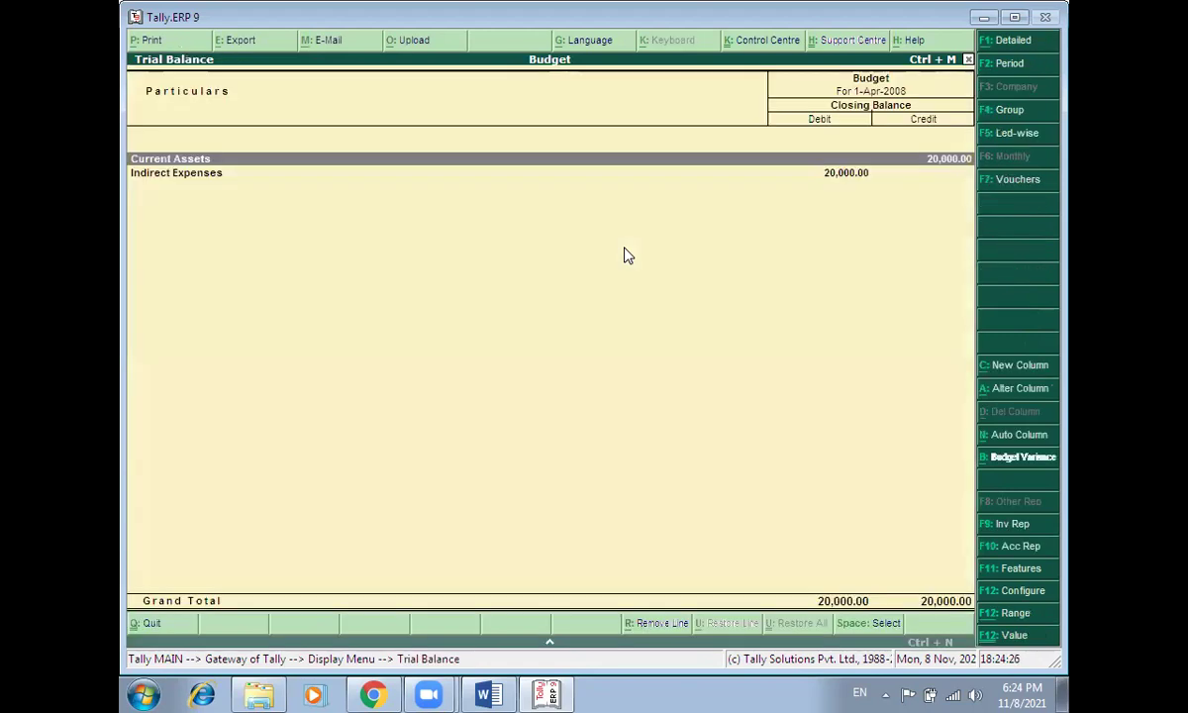
{"action": "left_click", "coordinate": [1001, 461]}
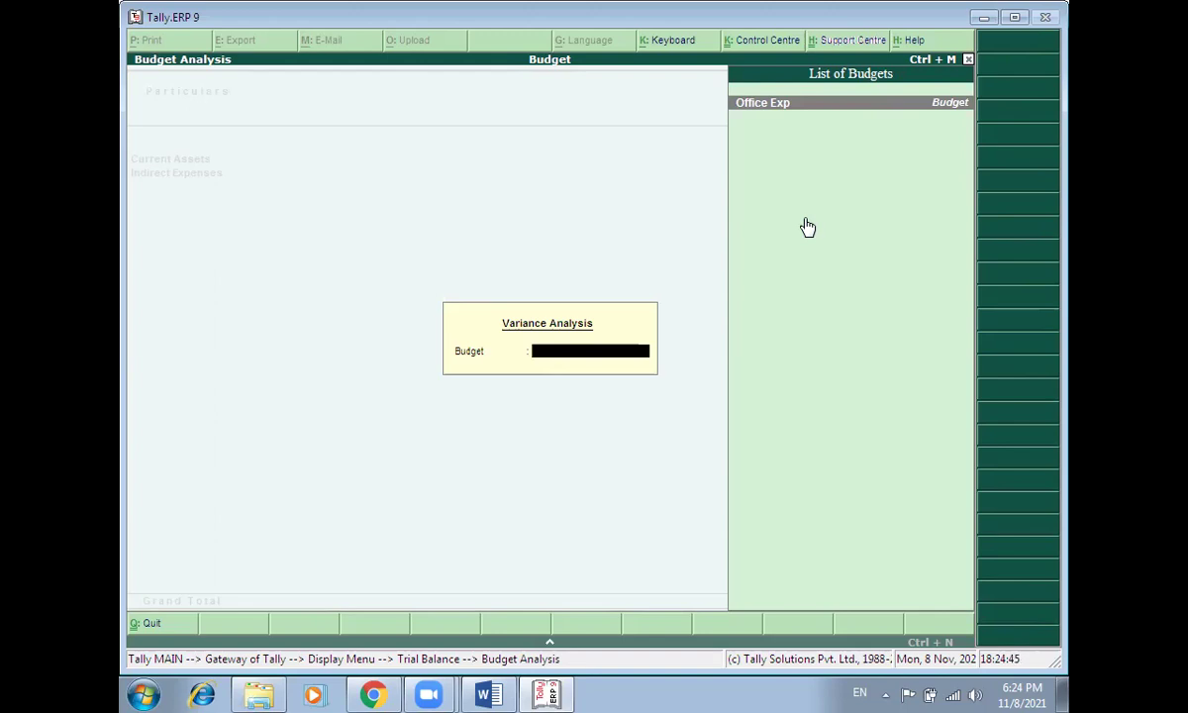
{"action": "key", "text": "Return"}
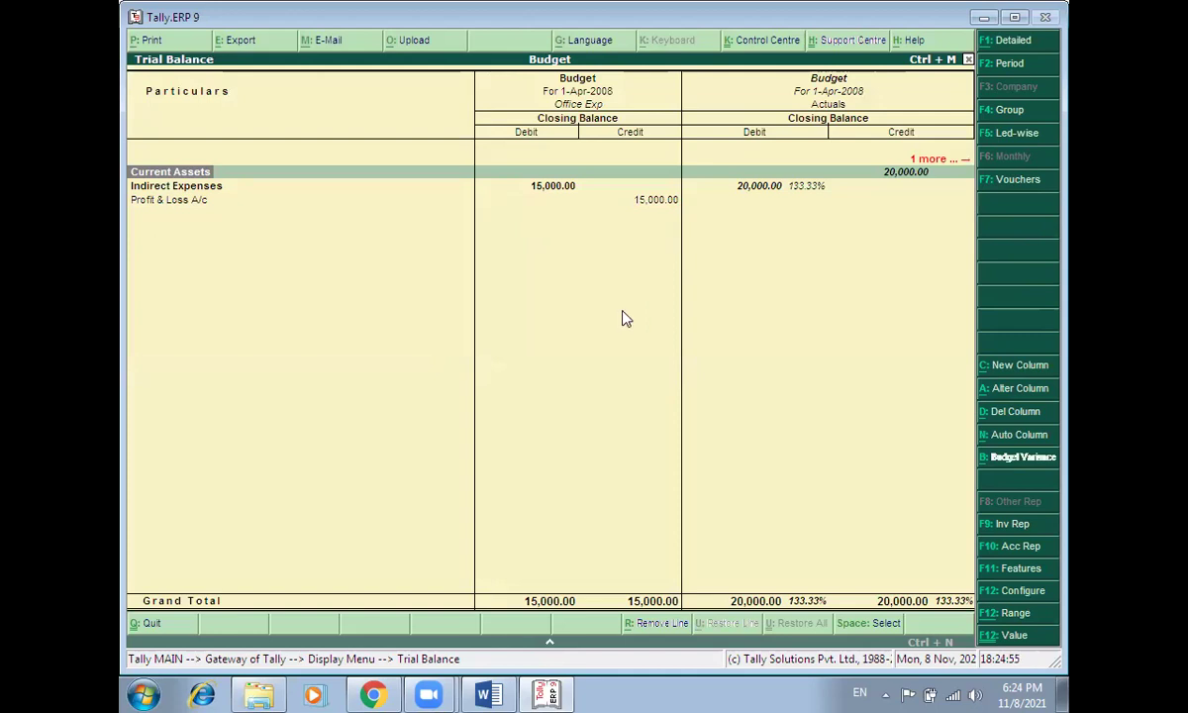
Step: Drill down from Current Assets to the Cash ledger's April vouchers, and return to the Trial Balance
{"action": "key", "text": "Return"}
{"action": "key", "text": "Return"}
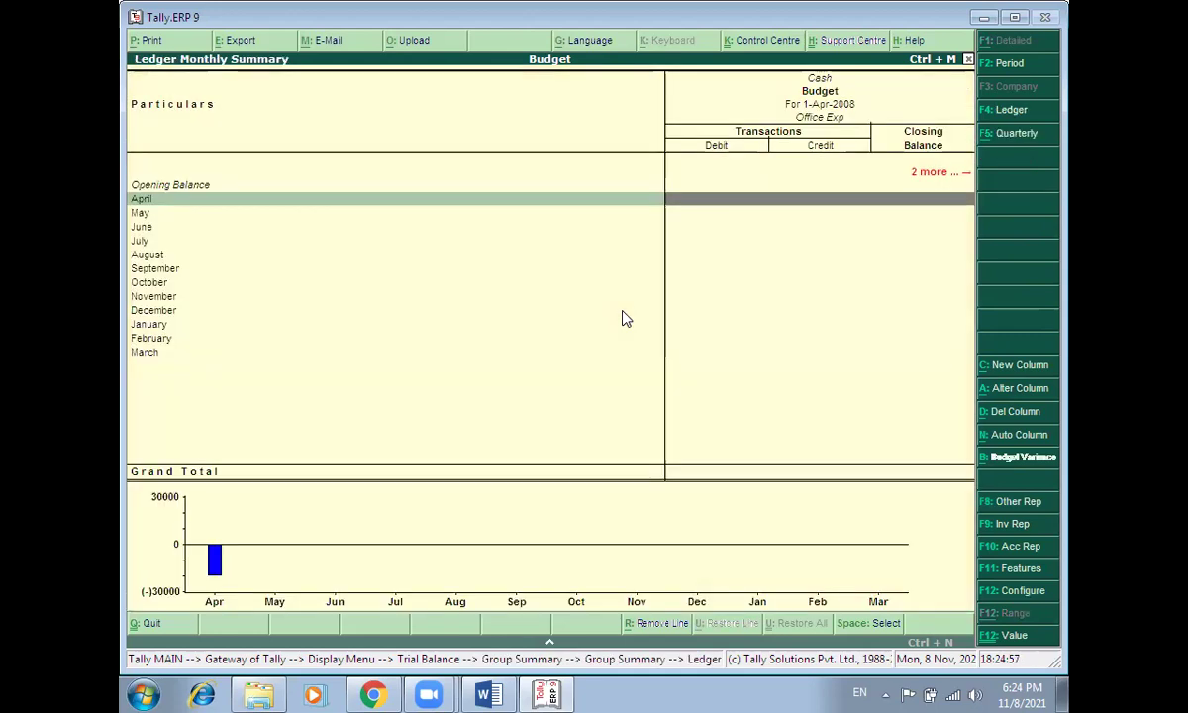
{"action": "key", "text": "Return"}
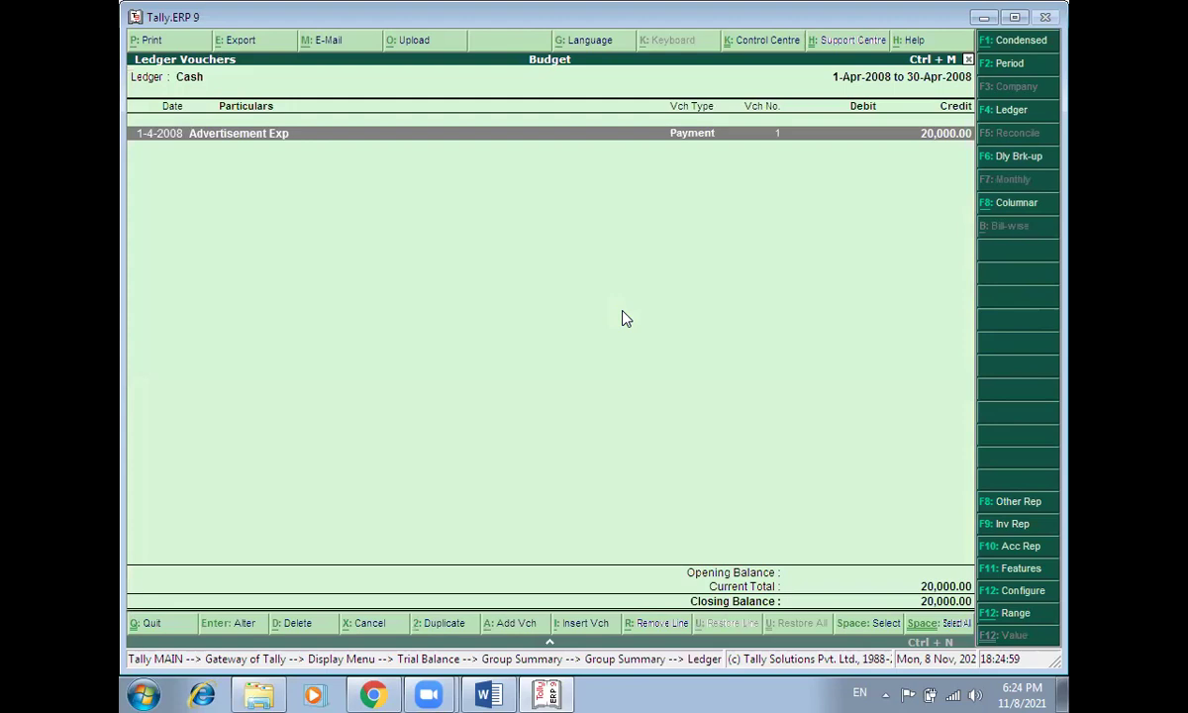
{"action": "key", "text": "Return"}
{"action": "key", "text": "Escape"}
{"action": "key", "text": "Escape"}
{"action": "key", "text": "Escape"}
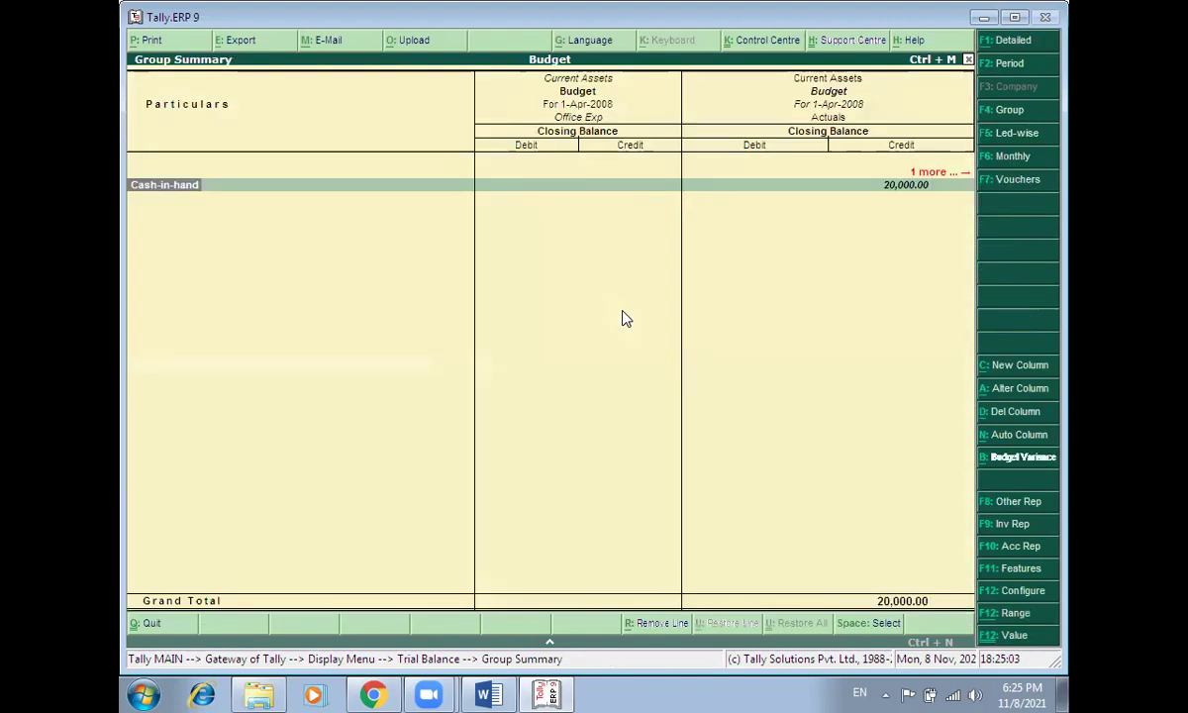
{"action": "key", "text": "Escape"}
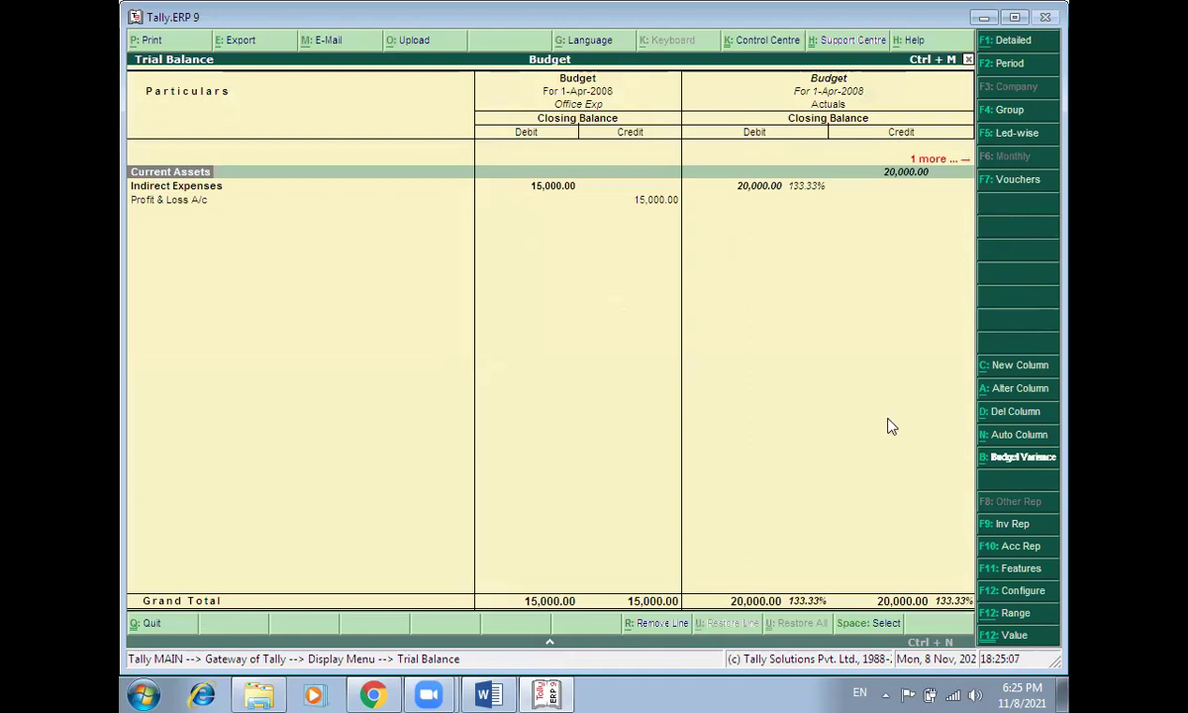
Step: Reapply the Office Exp budget variance to the Trial Balance, preview its printout and return to the Display reports
{"action": "left_click", "coordinate": [1019, 457]}
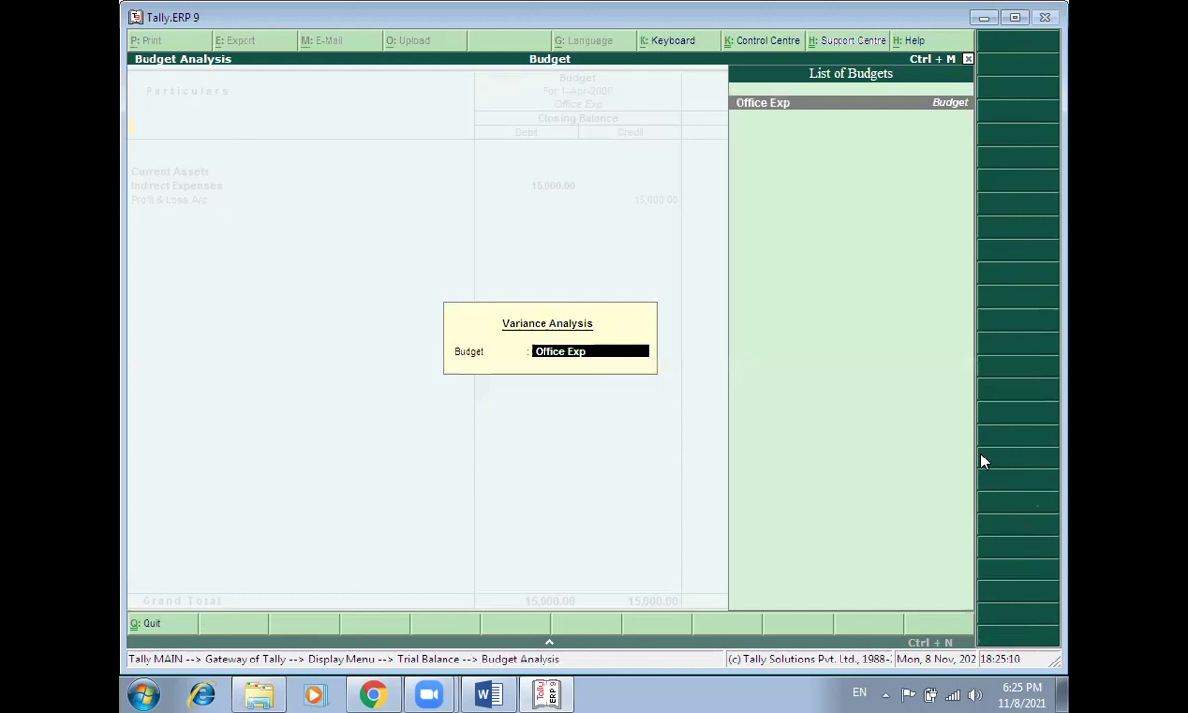
{"action": "key", "text": "Return"}
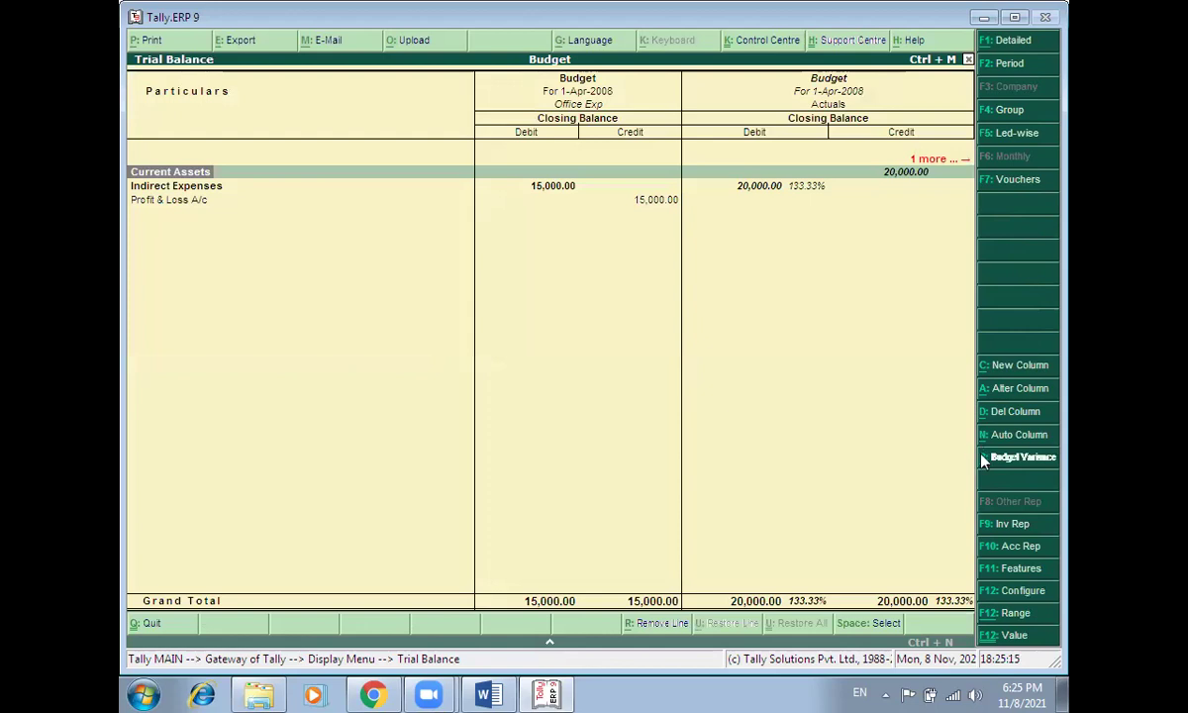
{"action": "key", "text": "alt+p"}
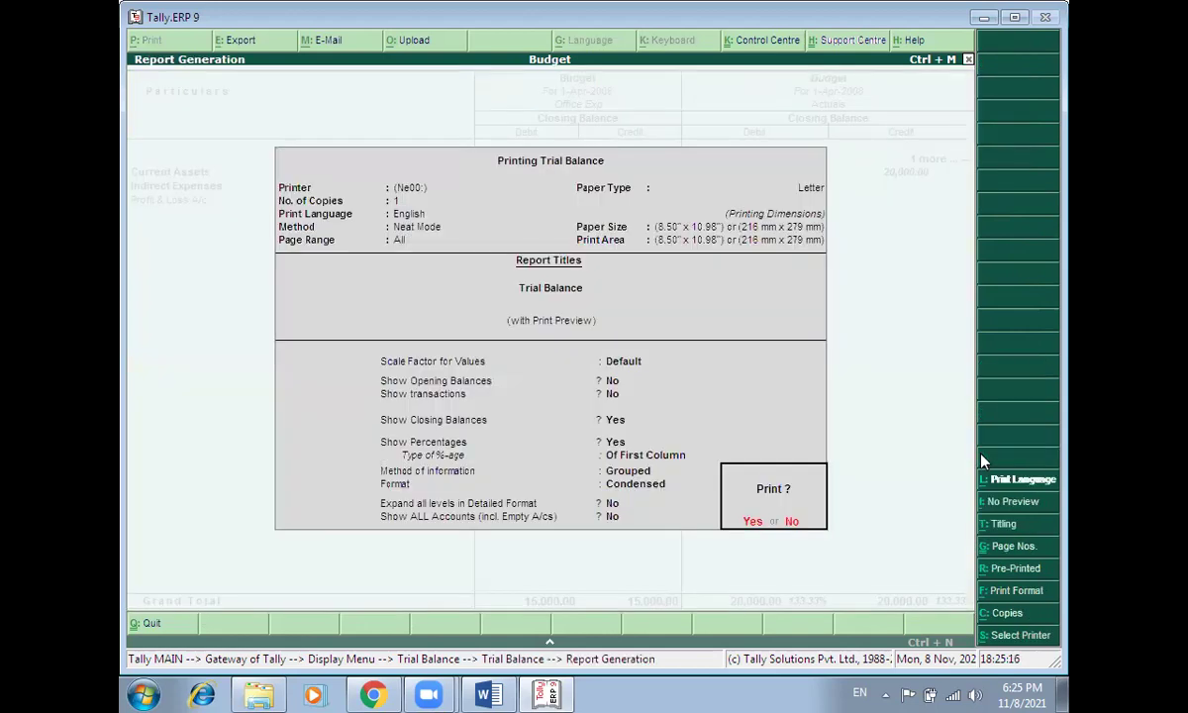
{"action": "key", "text": "Return"}
{"action": "key", "text": "alt+z"}
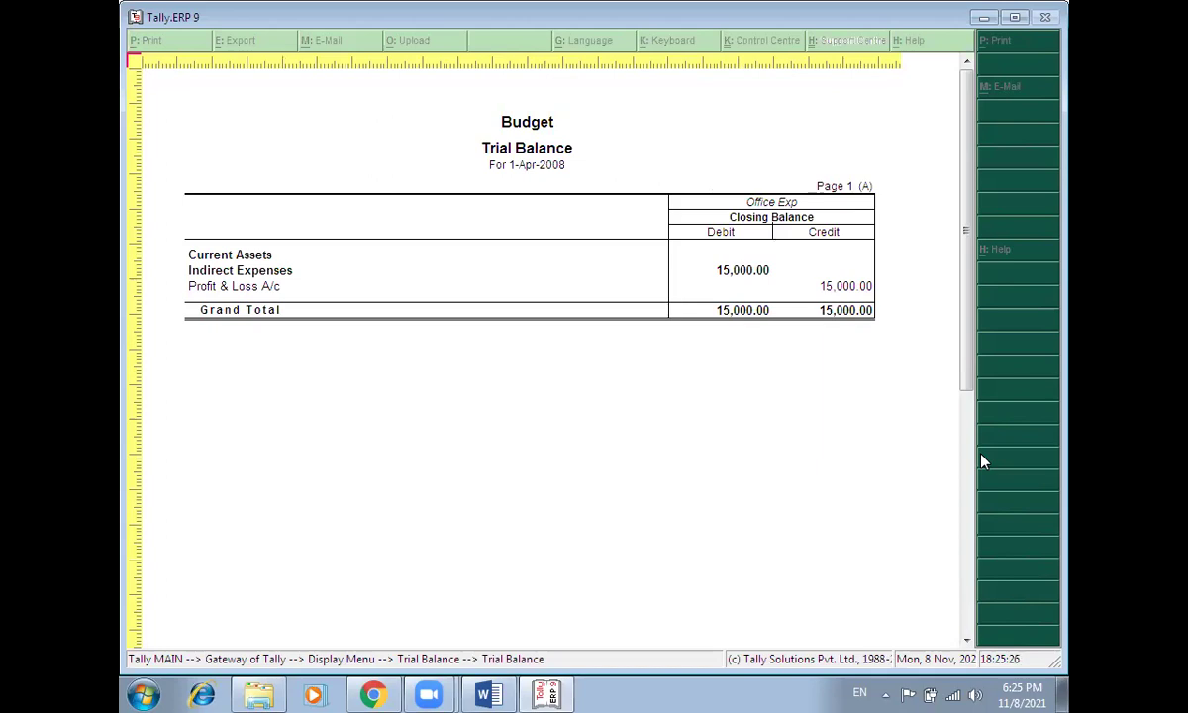
{"action": "key", "text": "Escape"}
{"action": "key", "text": "Escape"}
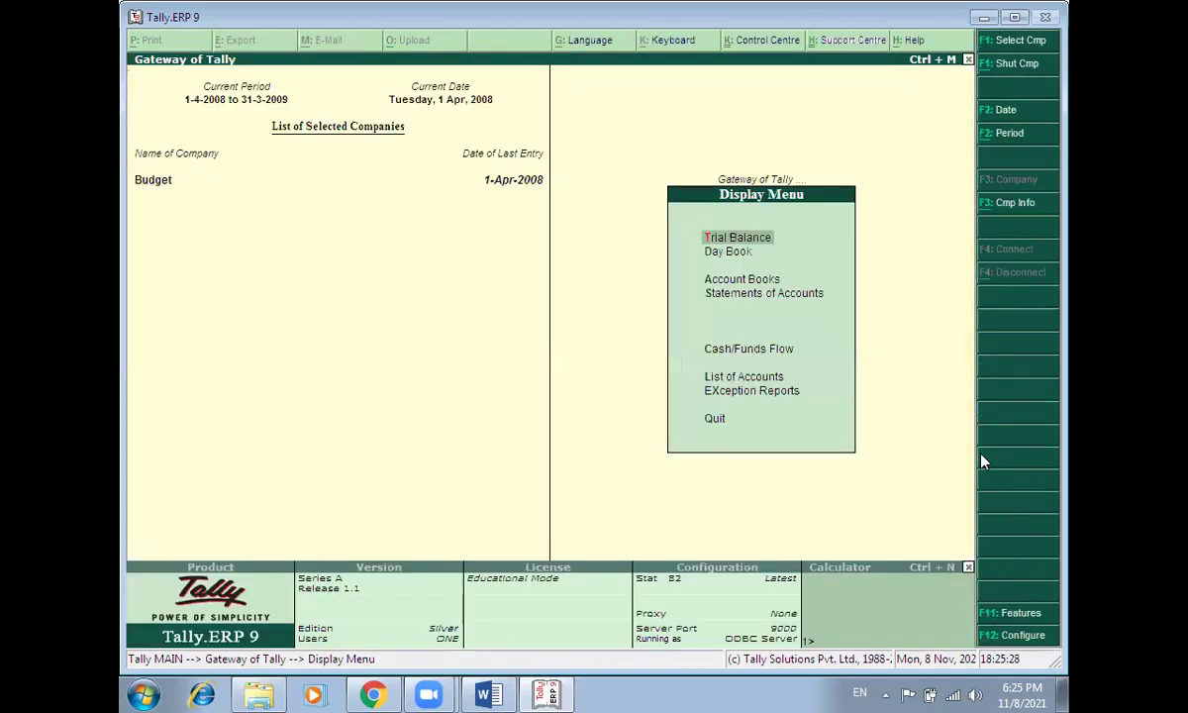
Step: Open the Cash/Bank Book under Account Books and show its variance against the Office Exp budget
{"action": "key", "text": "Down"}
{"action": "key", "text": "Down"}
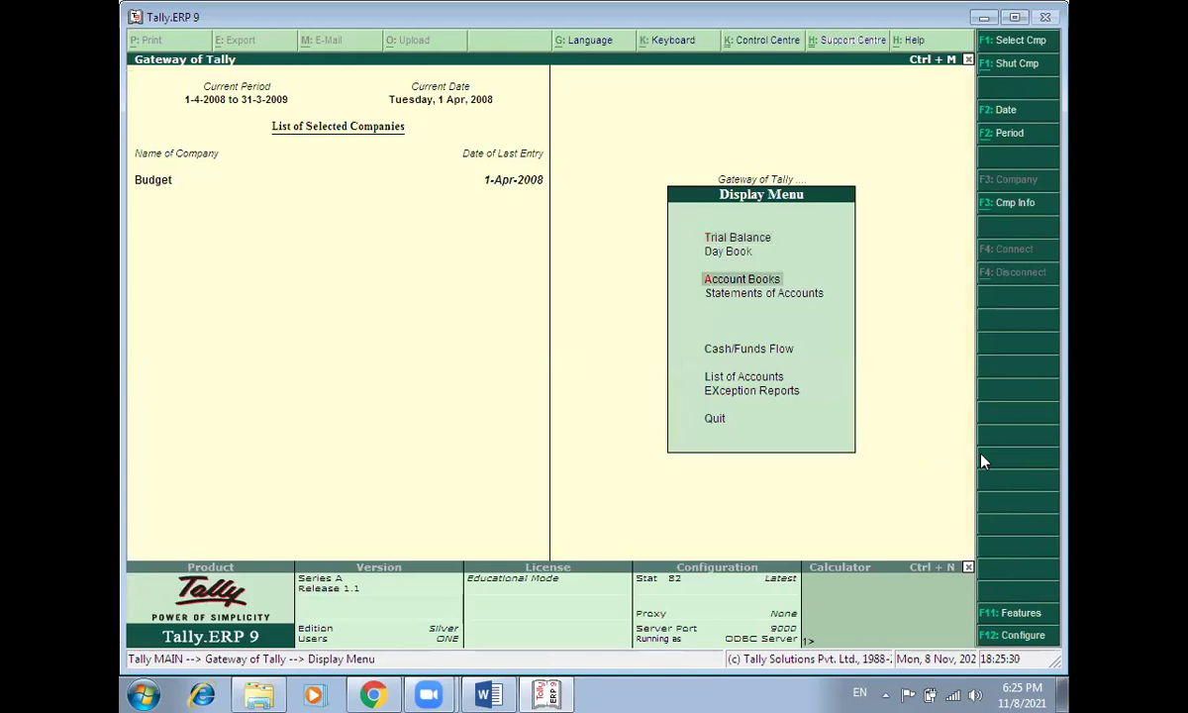
{"action": "key", "text": "Return"}
{"action": "key", "text": "Return"}
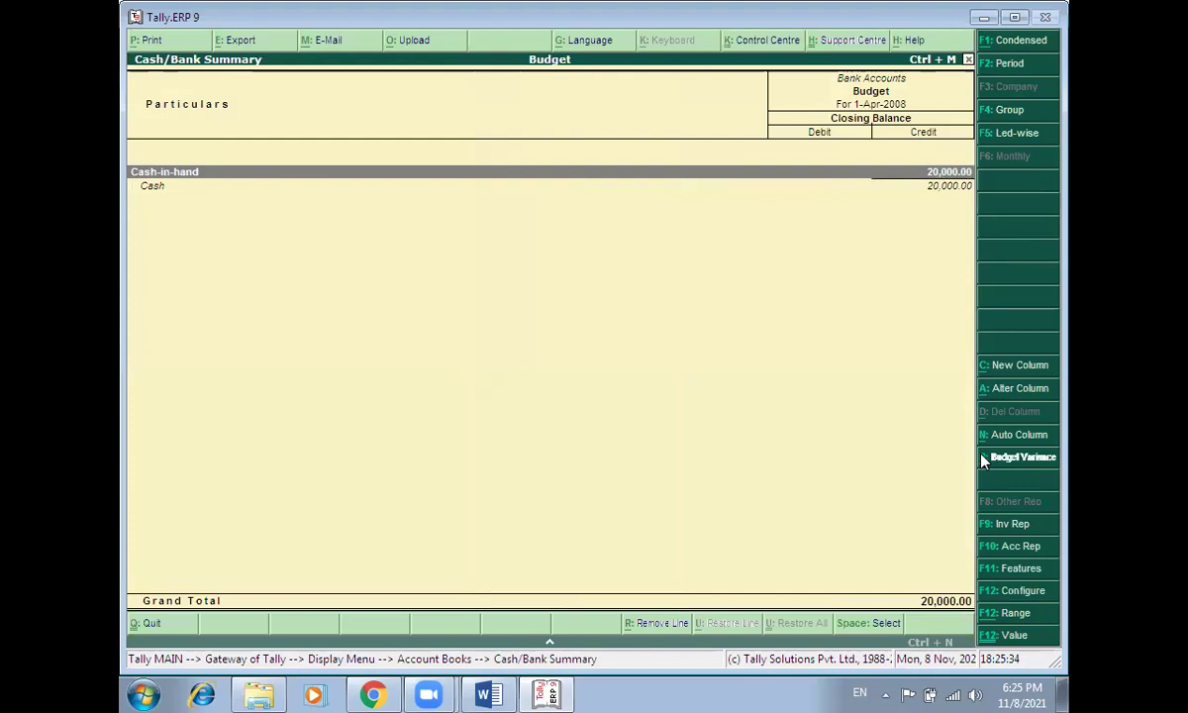
{"action": "left_click", "coordinate": [984, 458]}
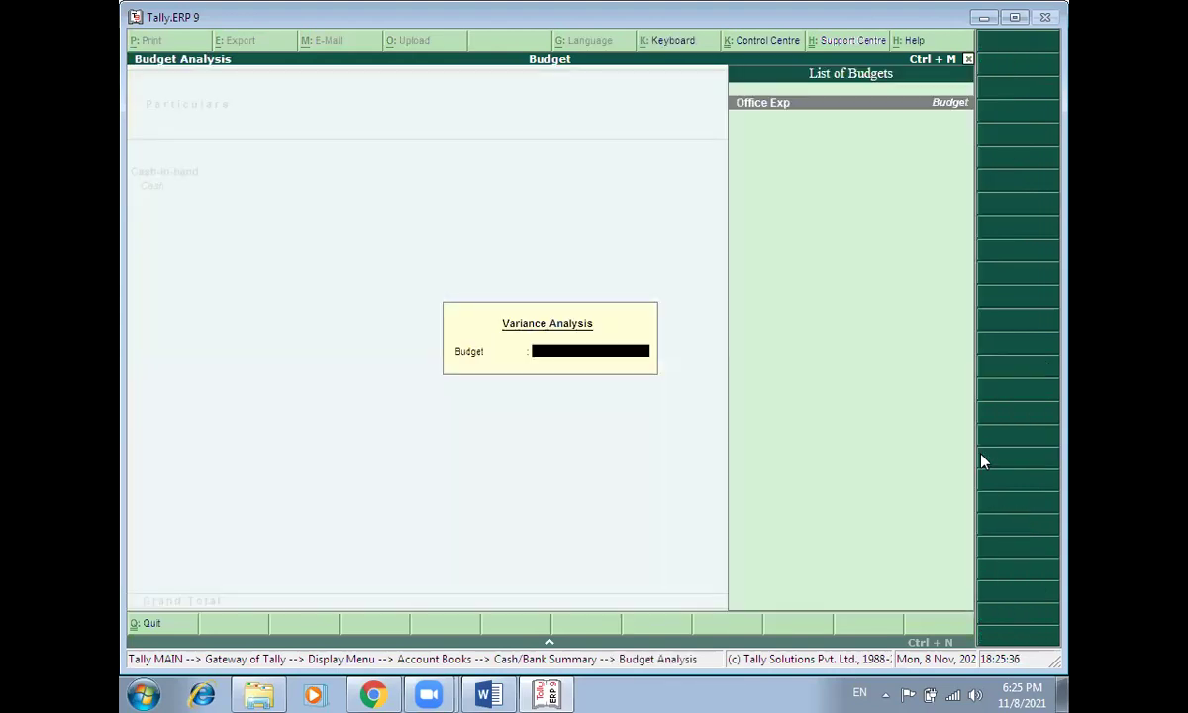
{"action": "key", "text": "Return"}
Step: Drill down from Cash-in-hand to the April payment voucher for Advertisement Exp, and return to Account Books
{"action": "key", "text": "Return"}
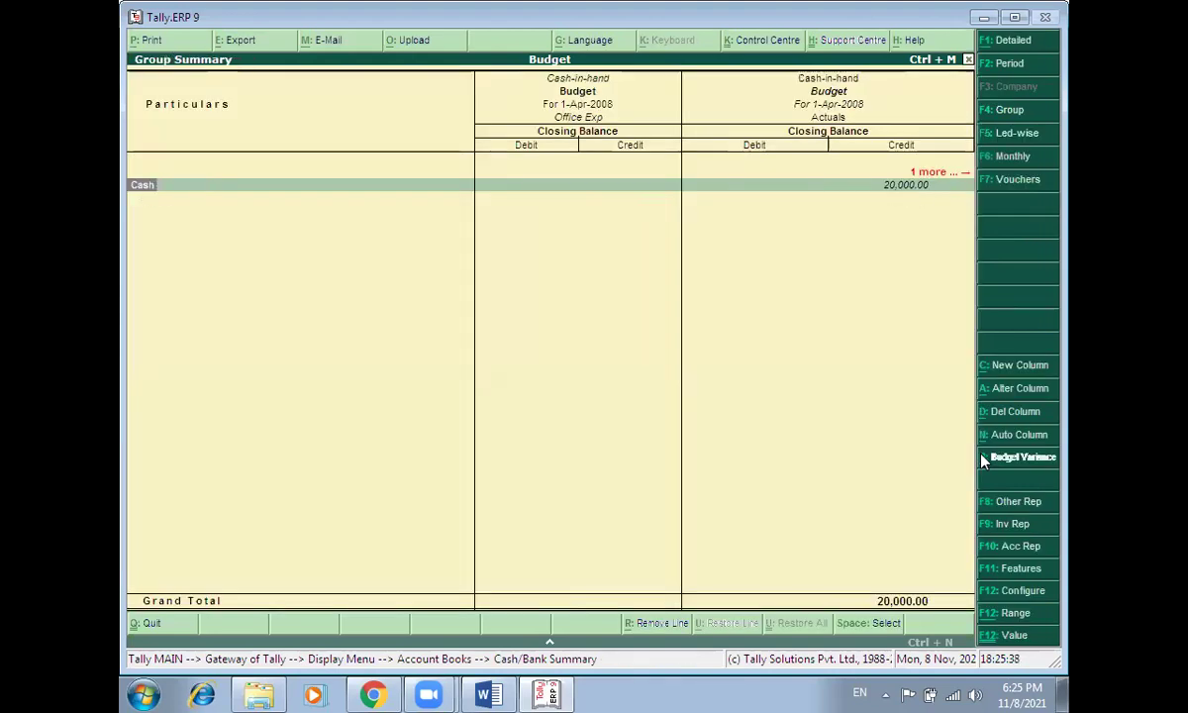
{"action": "key", "text": "Return"}
{"action": "key", "text": "Return"}
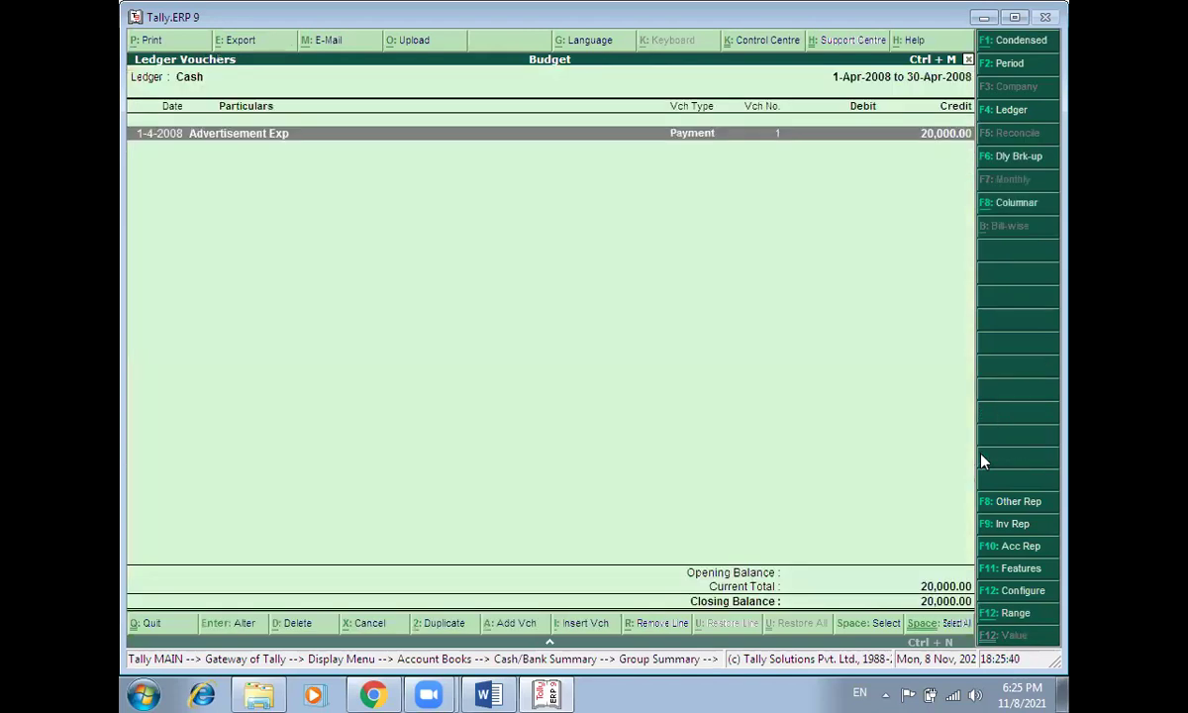
{"action": "key", "text": "Return"}
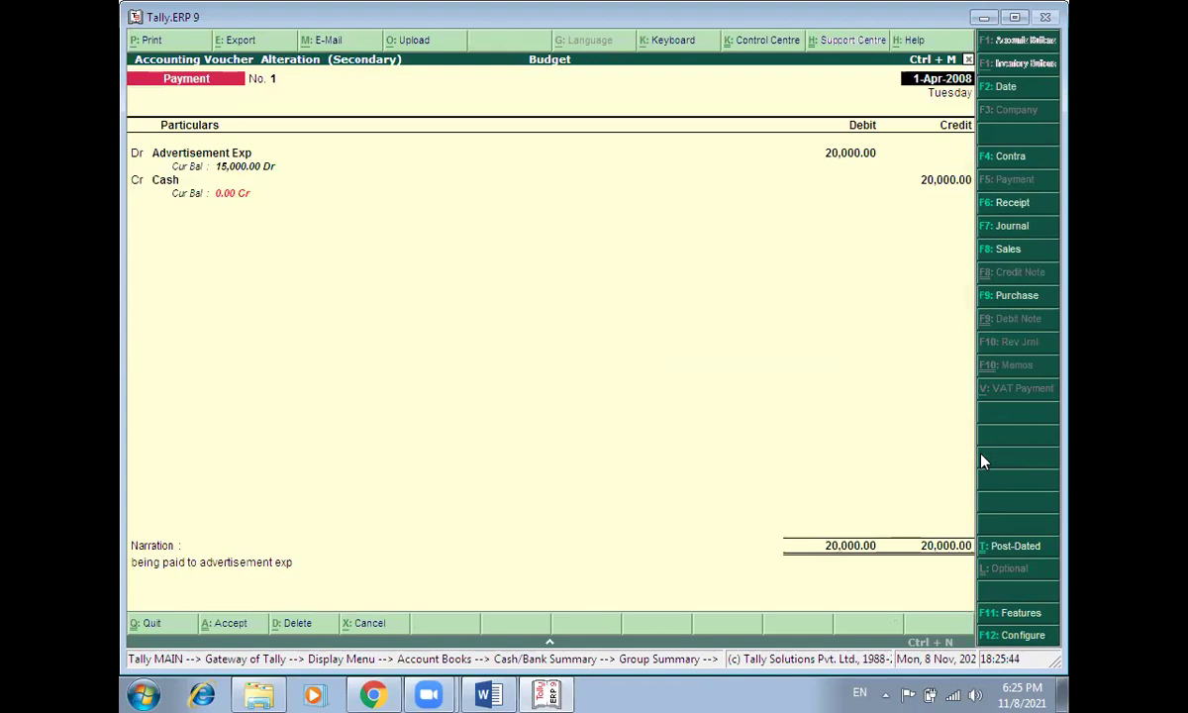
{"action": "key", "text": "Escape"}
{"action": "key", "text": "Escape"}
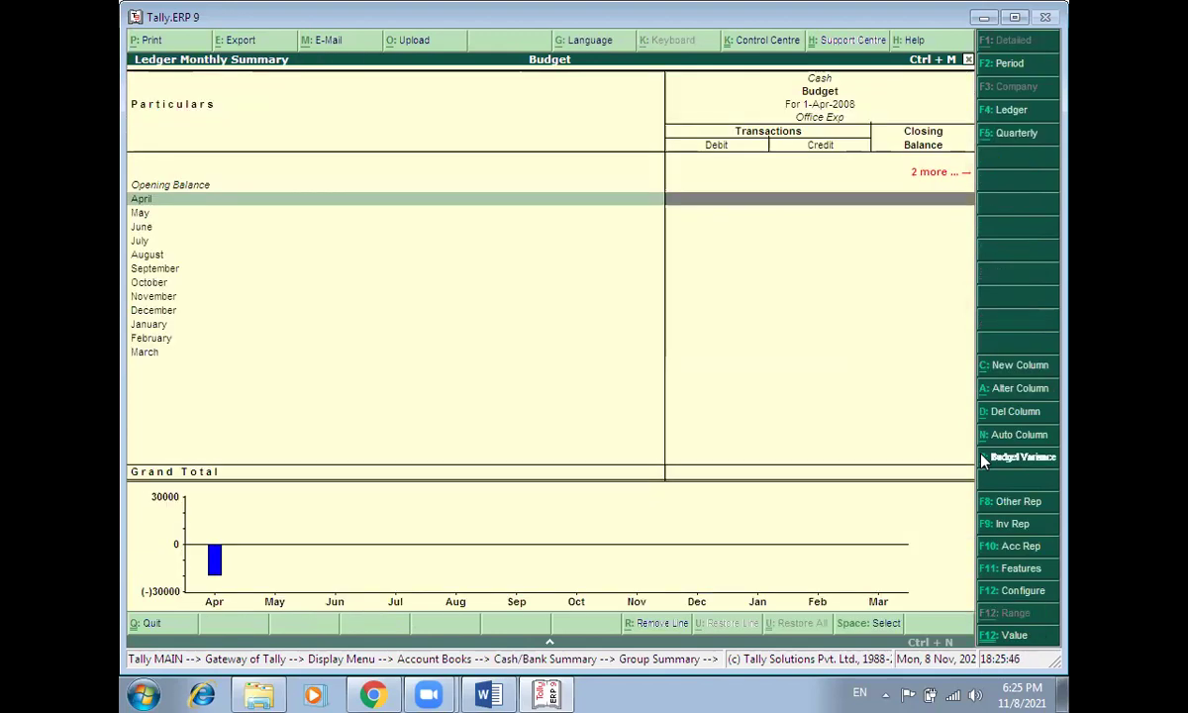
{"action": "key", "text": "Escape"}
{"action": "key", "text": "Escape"}
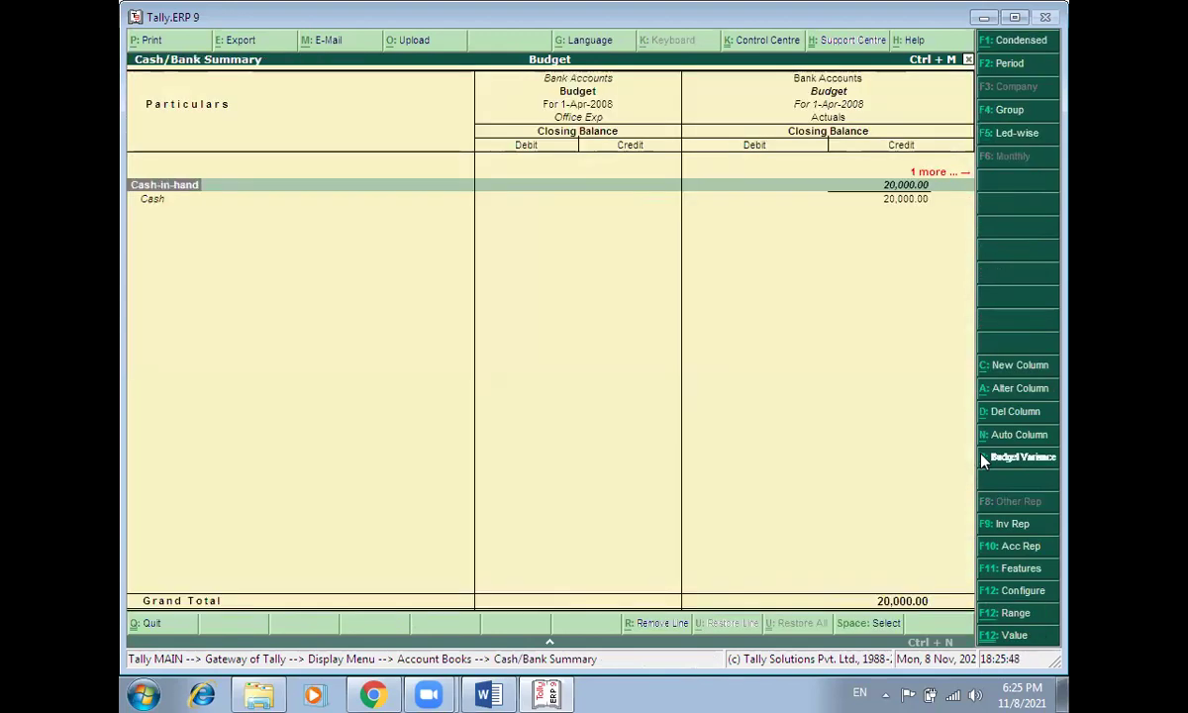
{"action": "key", "text": "Escape"}
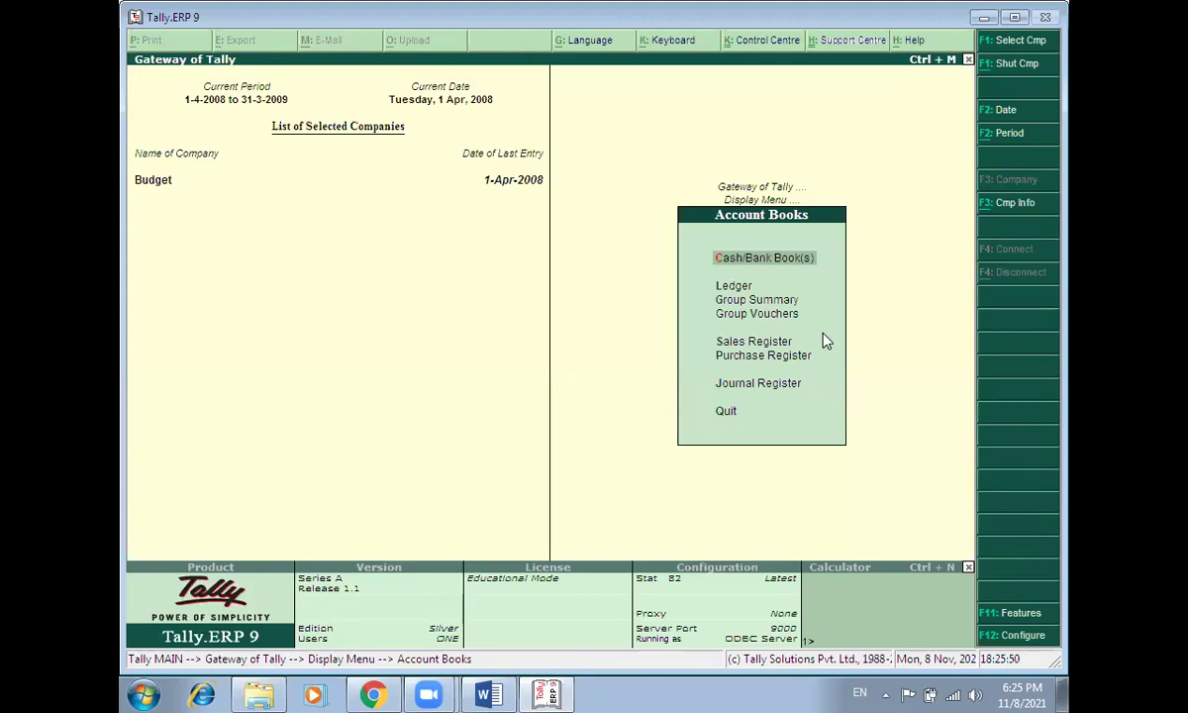
Step: View the Cash ledger's vouchers from Account Books, and return to the Gateway of Tally
{"action": "key", "text": "Down"}
{"action": "key", "text": "Down"}
{"action": "key", "text": "Down"}
{"action": "key", "text": "Up"}
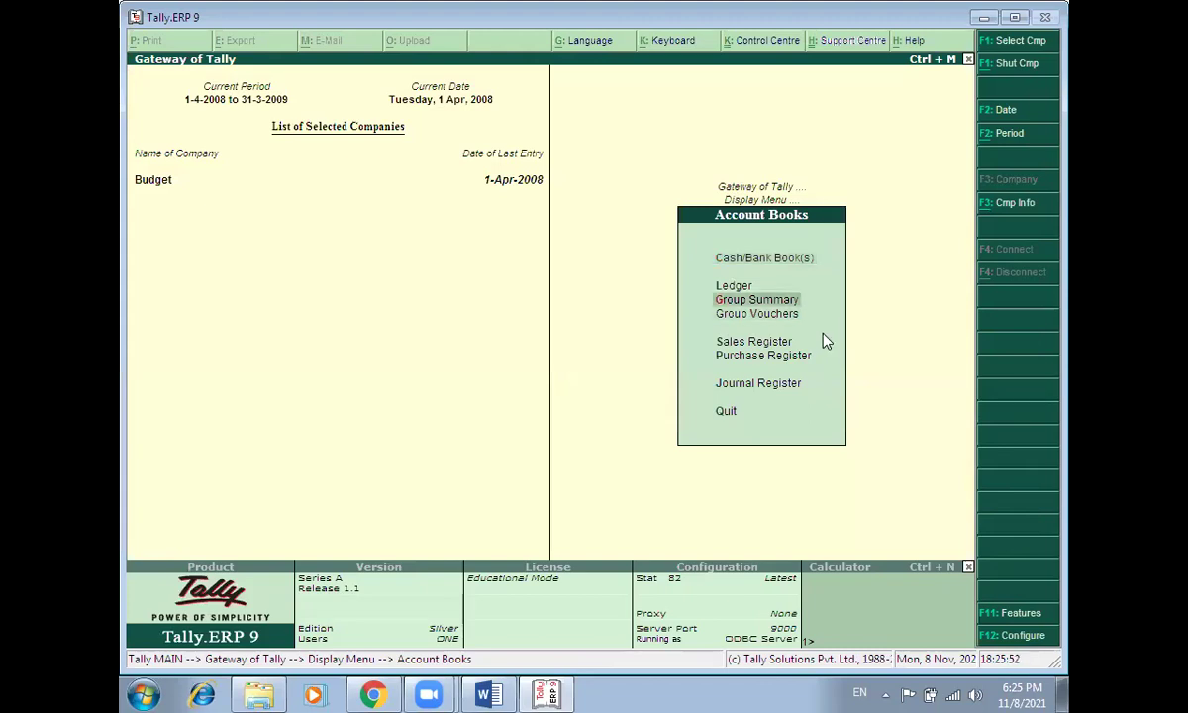
{"action": "key", "text": "Down"}
{"action": "key", "text": "l"}
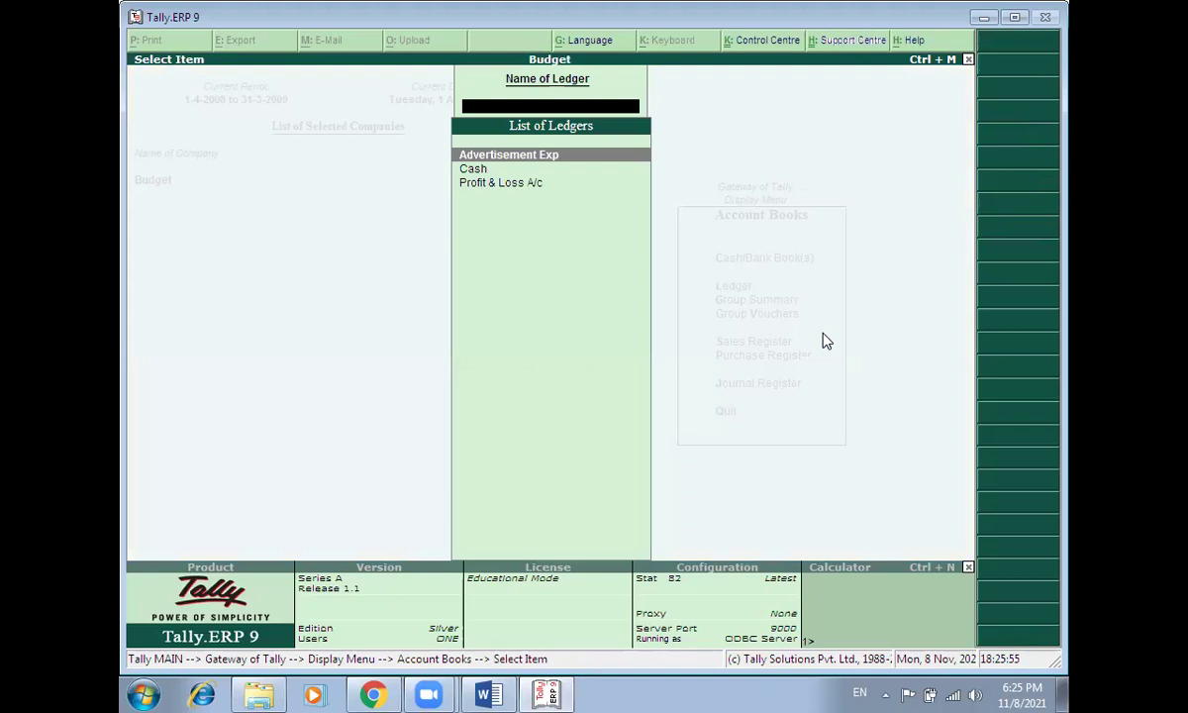
{"action": "key", "text": "Down"}
{"action": "key", "text": "Down"}
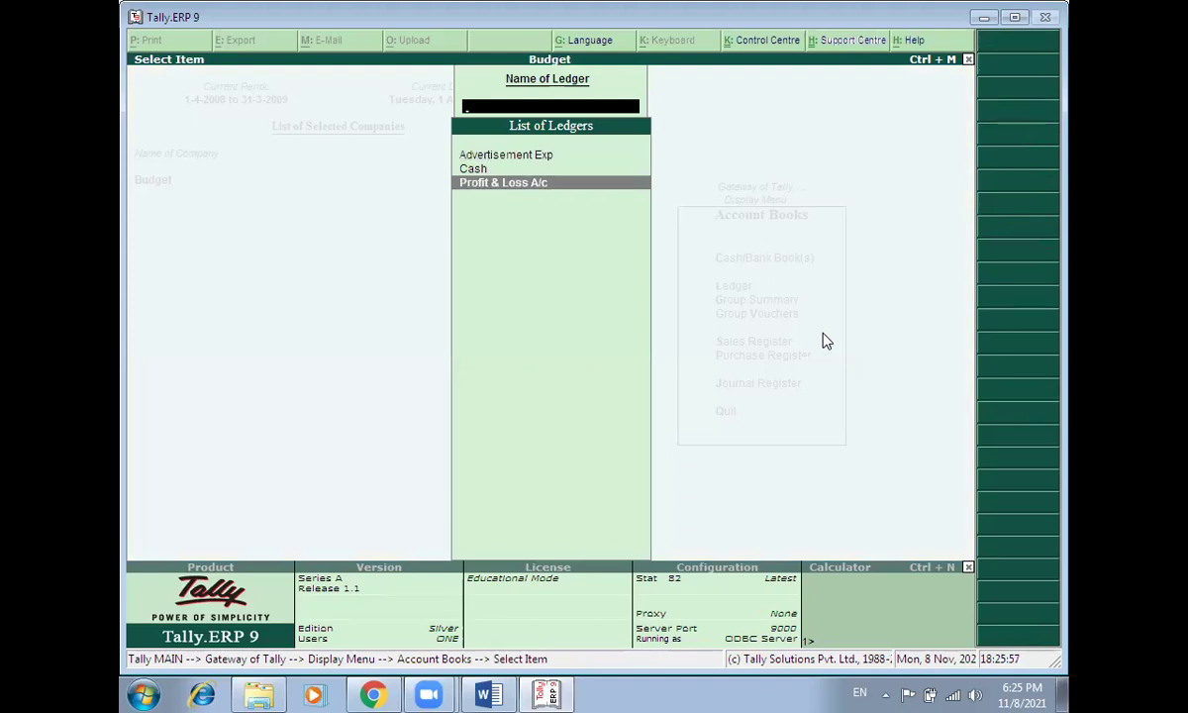
{"action": "key", "text": "Up"}
{"action": "key", "text": "Return"}
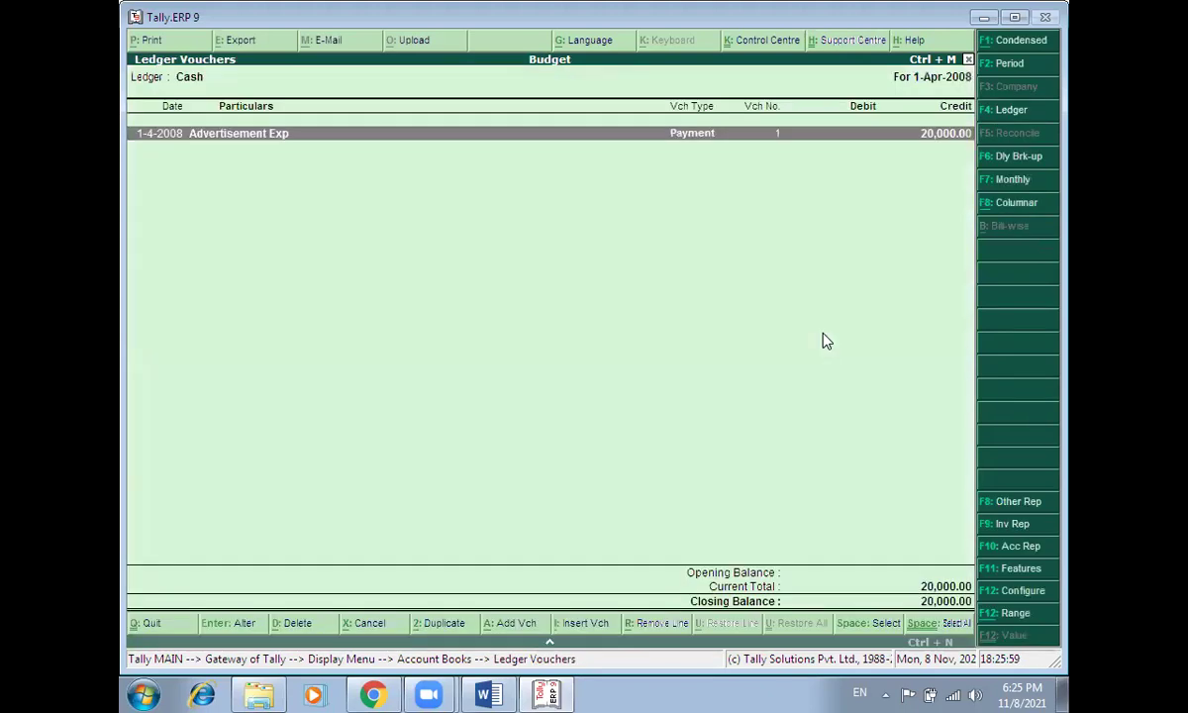
{"action": "key", "text": "Escape"}
{"action": "key", "text": "Escape"}
{"action": "key", "text": "Escape"}
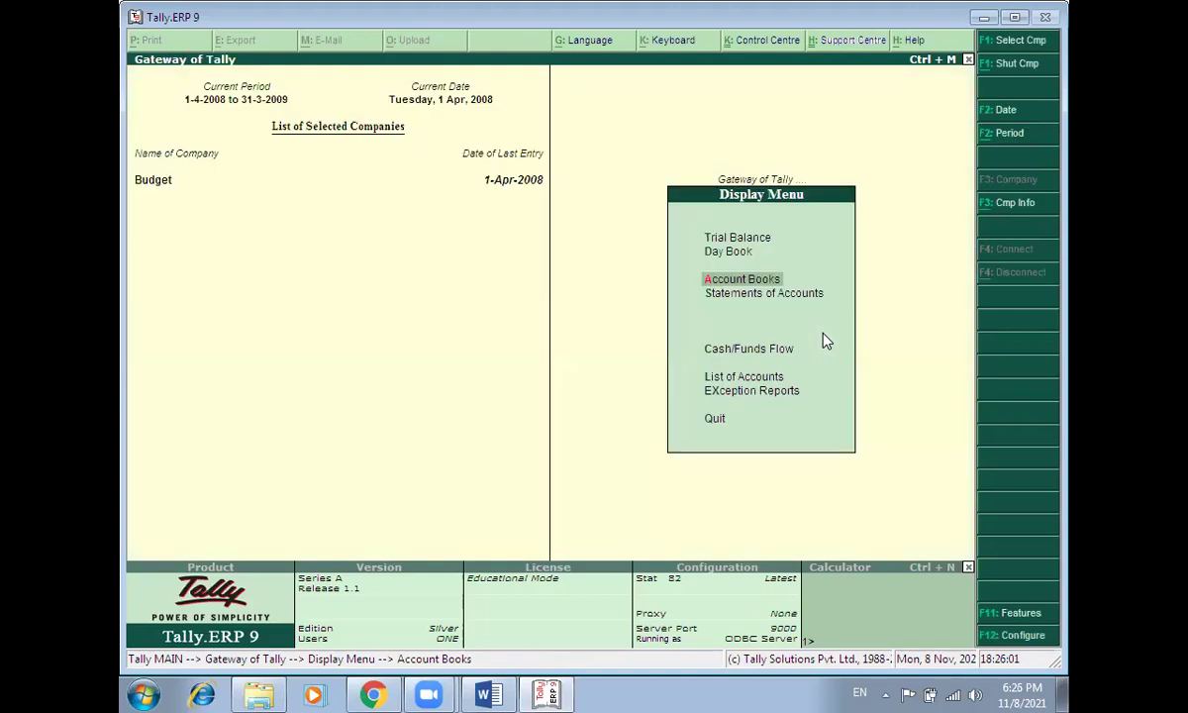
{"action": "key", "text": "Escape"}
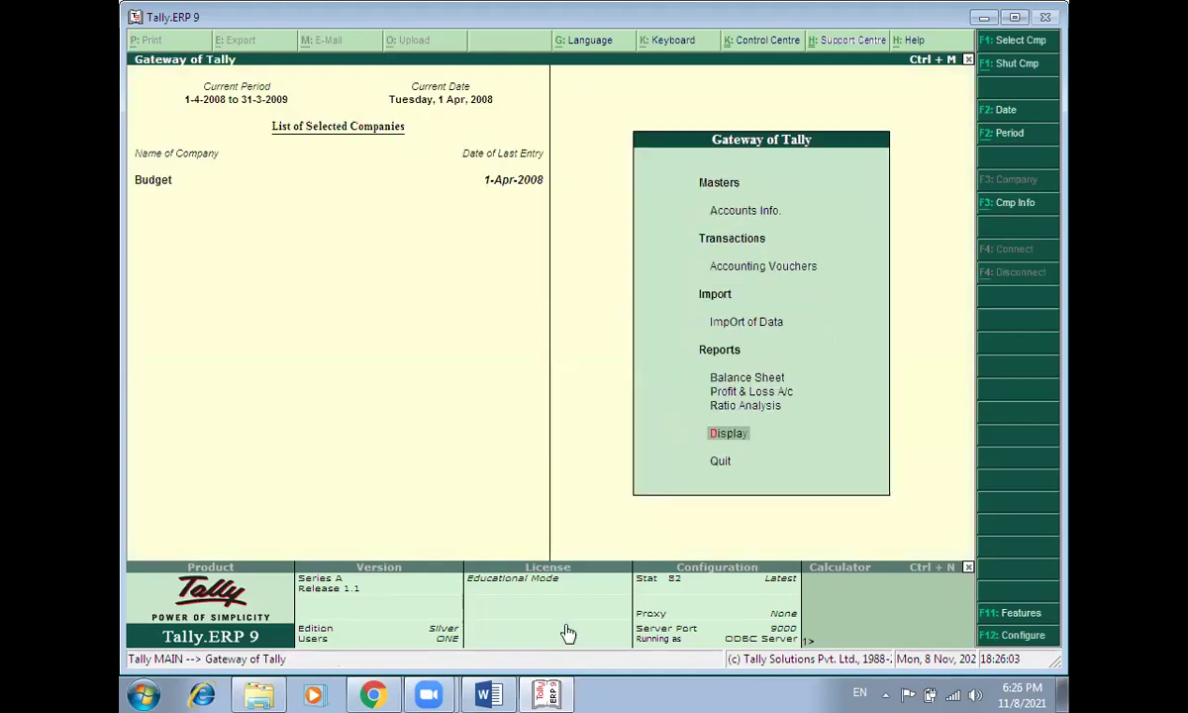
Step: Switch to the budget document in Word, review its notes on budget types and the variance report, and close it
{"action": "key", "text": "alt+Tab"}
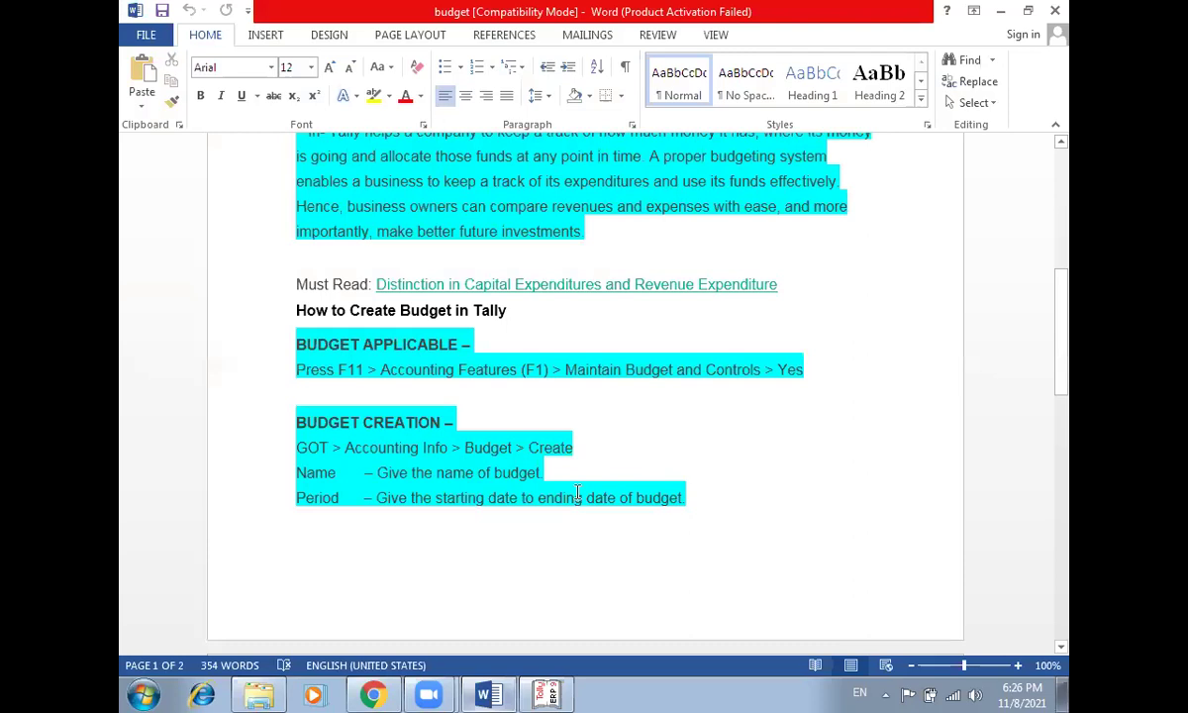
{"action": "left_click_drag", "start_coordinate": [1060, 351], "coordinate": [1068, 554]}
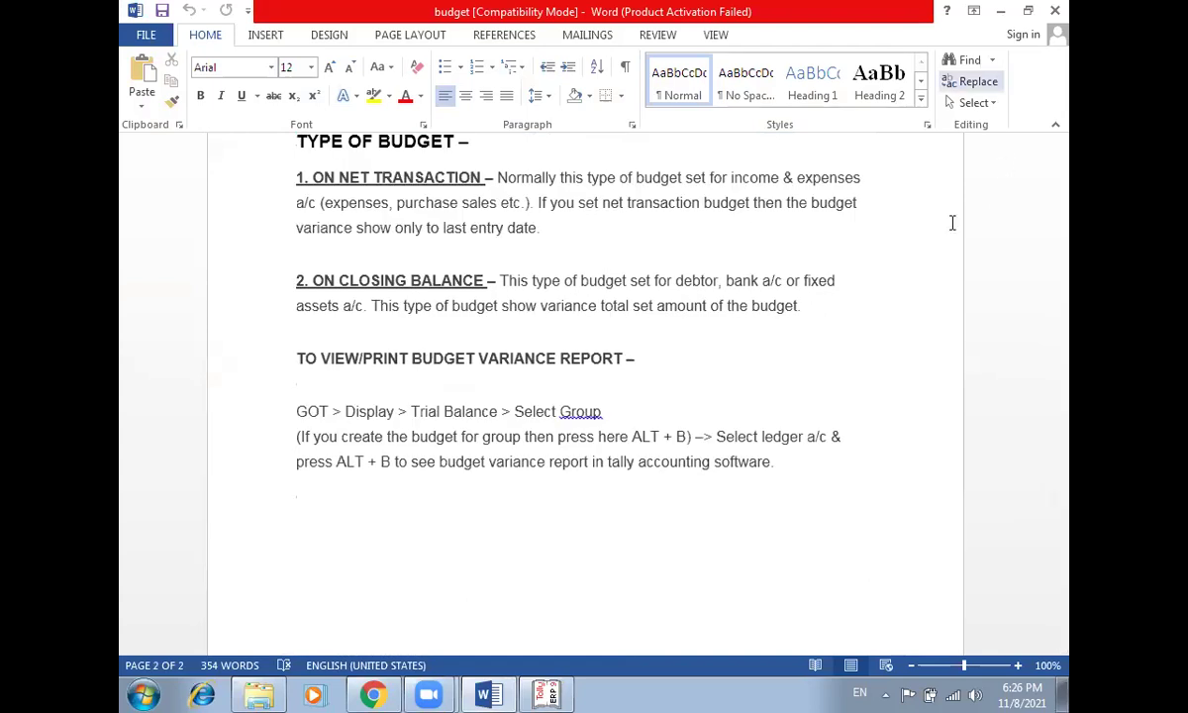
{"action": "left_click", "coordinate": [1058, 9]}
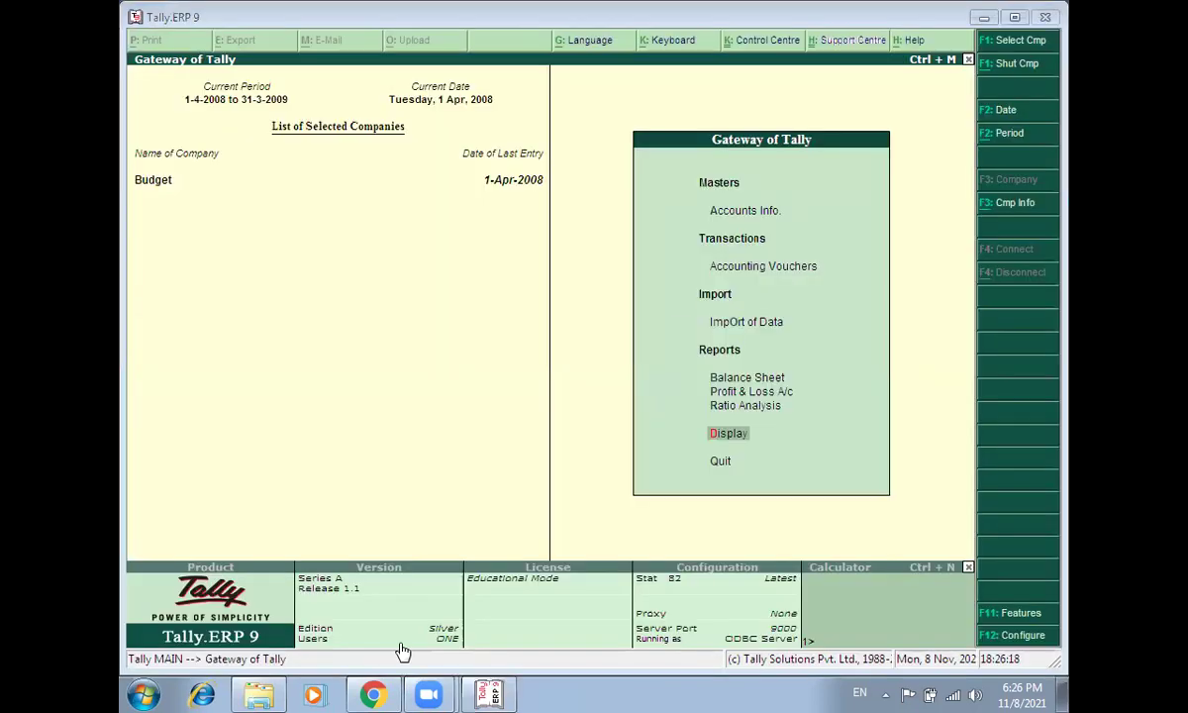
Step: Open the BRS document from the Tally assingnment 1 folder and review its list of opening balances
{"action": "left_click", "coordinate": [255, 698]}
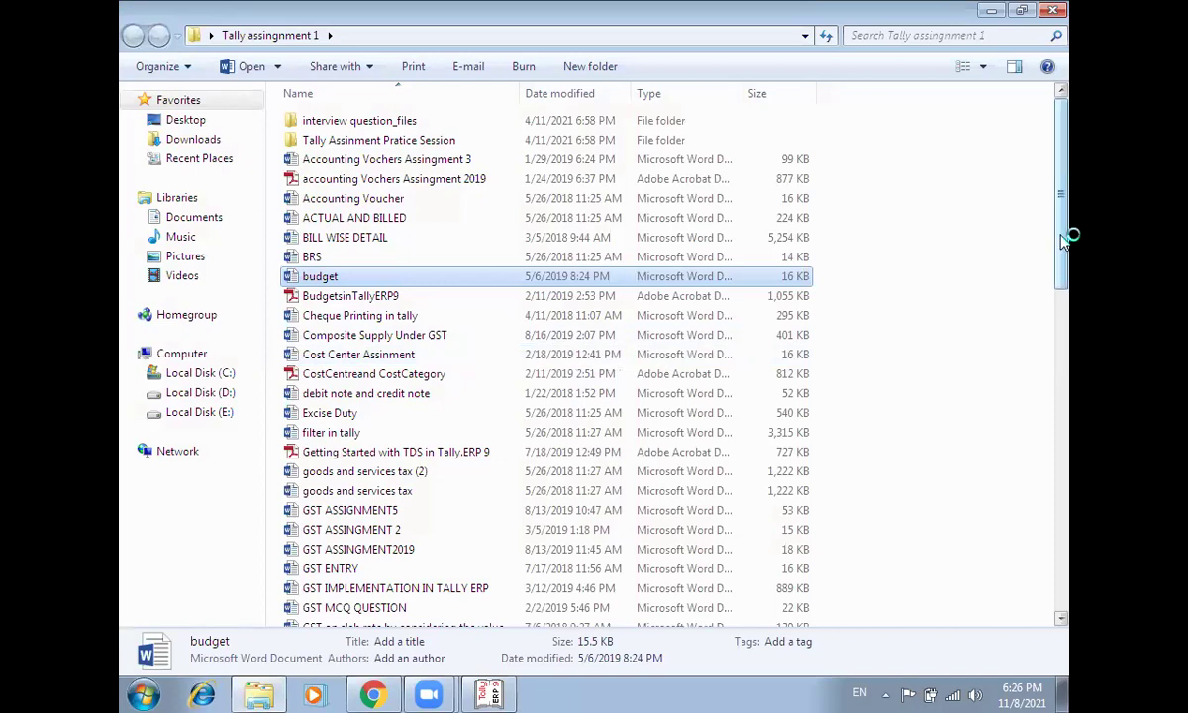
{"action": "left_click_drag", "start_coordinate": [1057, 238], "coordinate": [1039, 424]}
{"action": "scroll", "coordinate": [1037, 426], "scroll_direction": "down", "scroll_amount": 2}
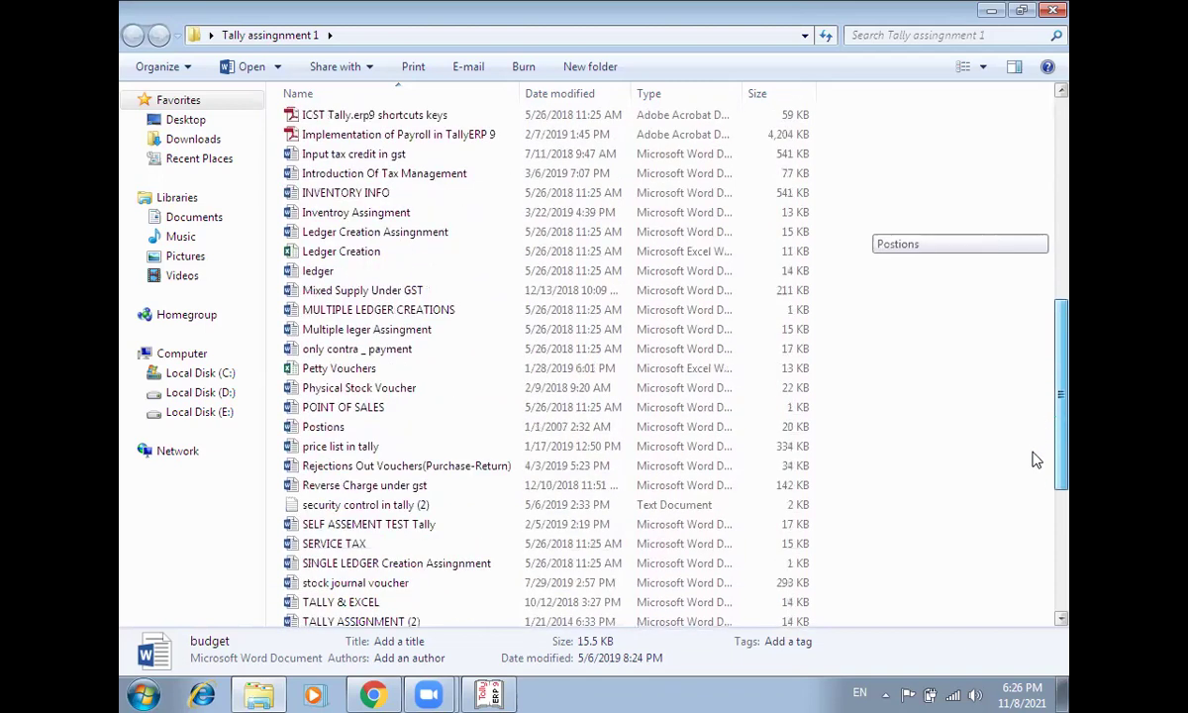
{"action": "scroll", "coordinate": [1035, 428], "scroll_direction": "down", "scroll_amount": 1}
{"action": "scroll", "coordinate": [1035, 428], "scroll_direction": "up", "scroll_amount": 4}
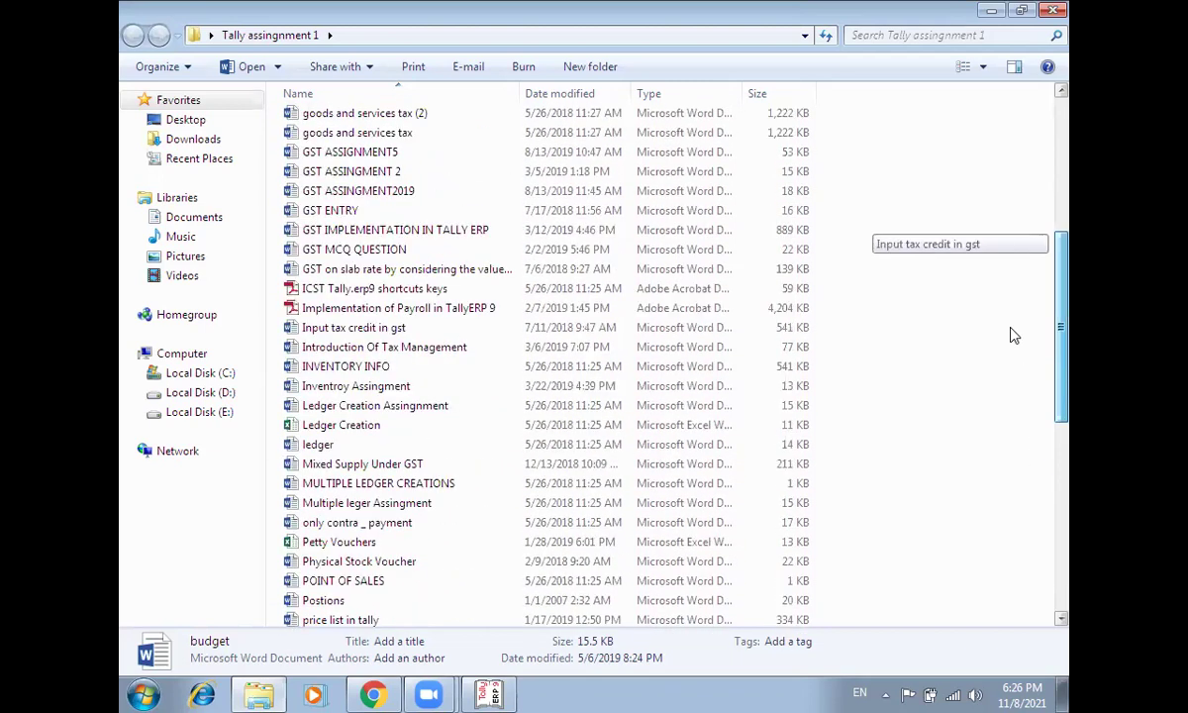
{"action": "left_click_drag", "start_coordinate": [1009, 322], "coordinate": [997, 285]}
{"action": "scroll", "coordinate": [997, 285], "scroll_direction": "up", "scroll_amount": 3}
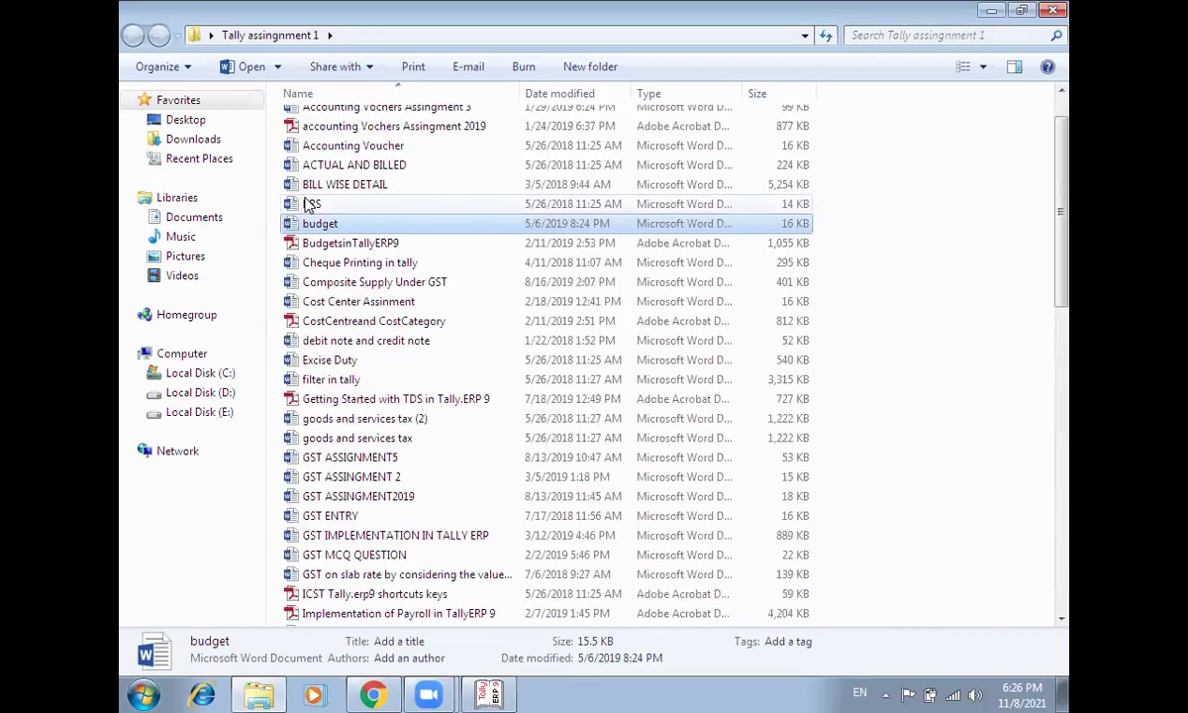
{"action": "double_click", "coordinate": [310, 203]}
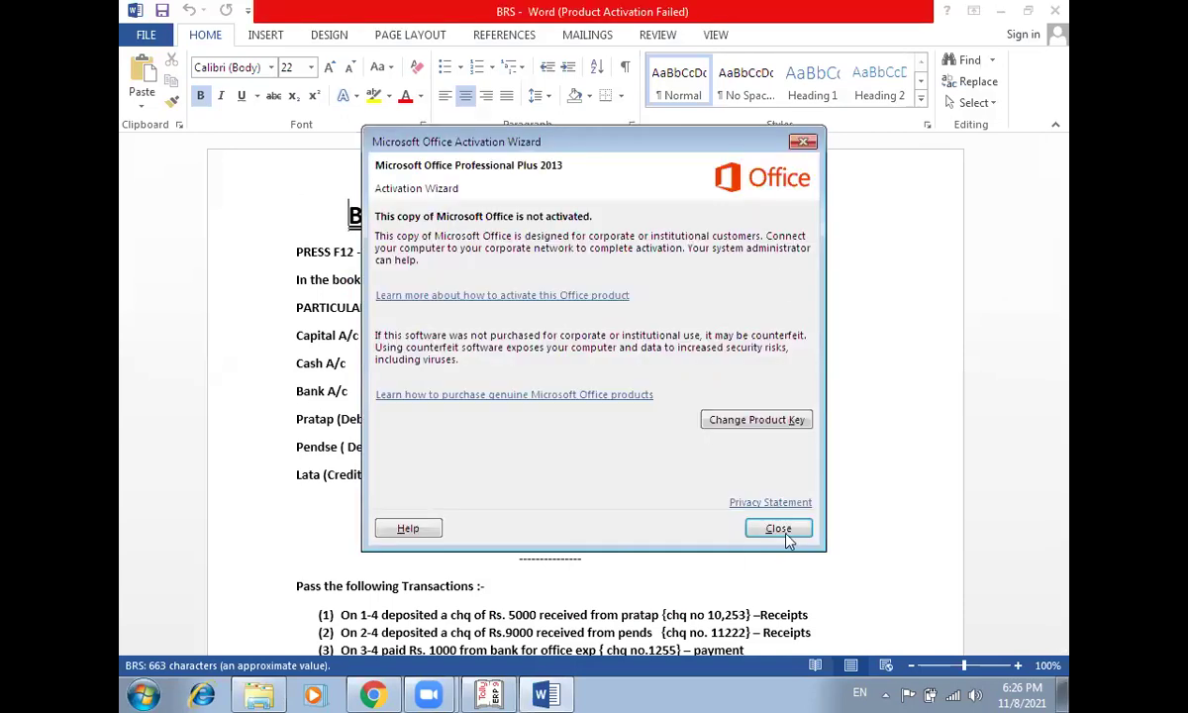
{"action": "left_click", "coordinate": [784, 532]}
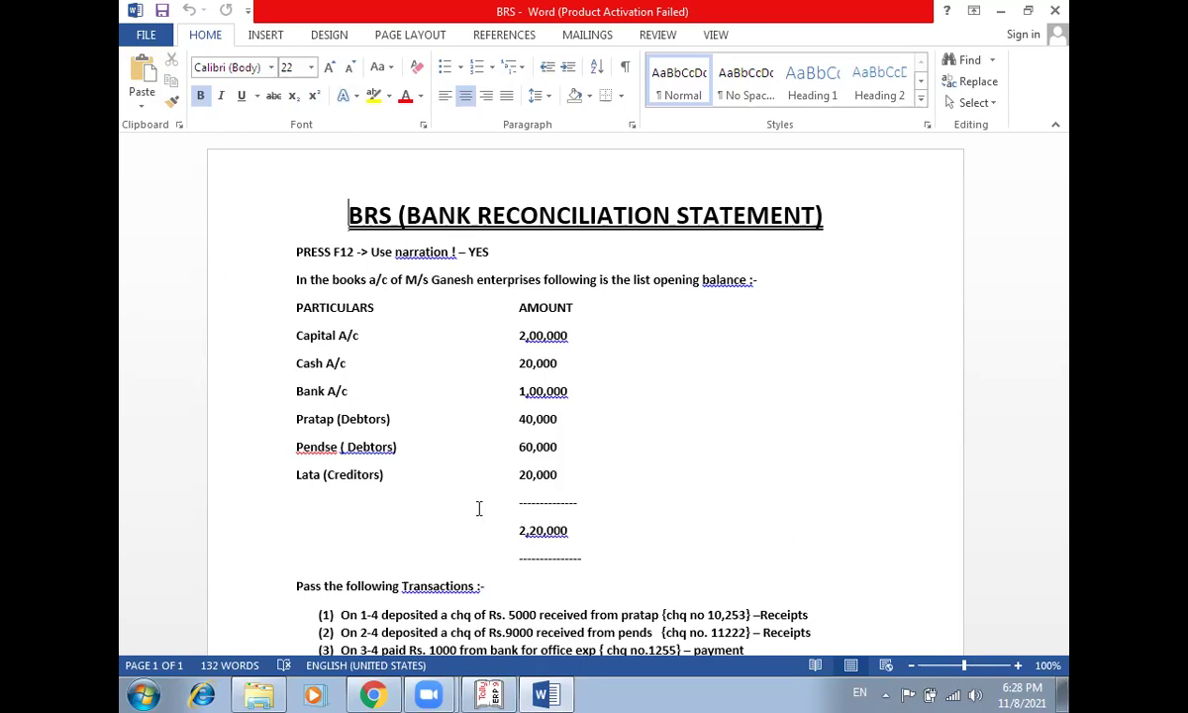
{"action": "left_click_drag", "start_coordinate": [449, 446], "coordinate": [559, 551]}
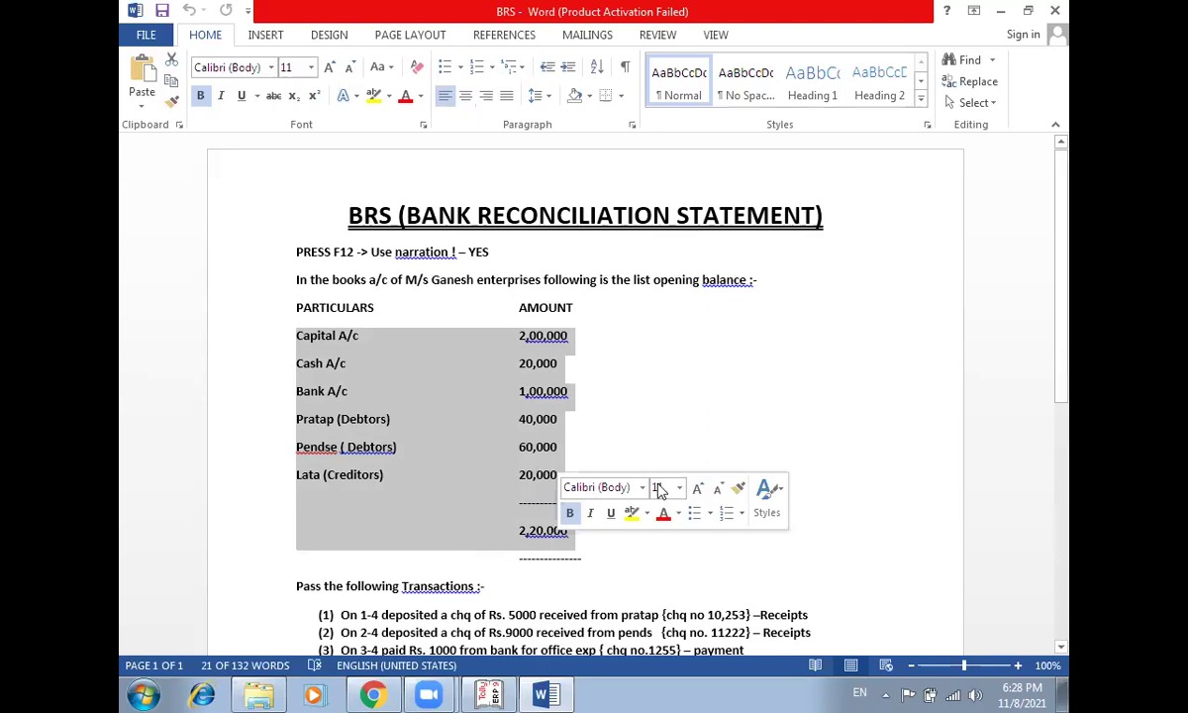
{"action": "left_click", "coordinate": [512, 615]}
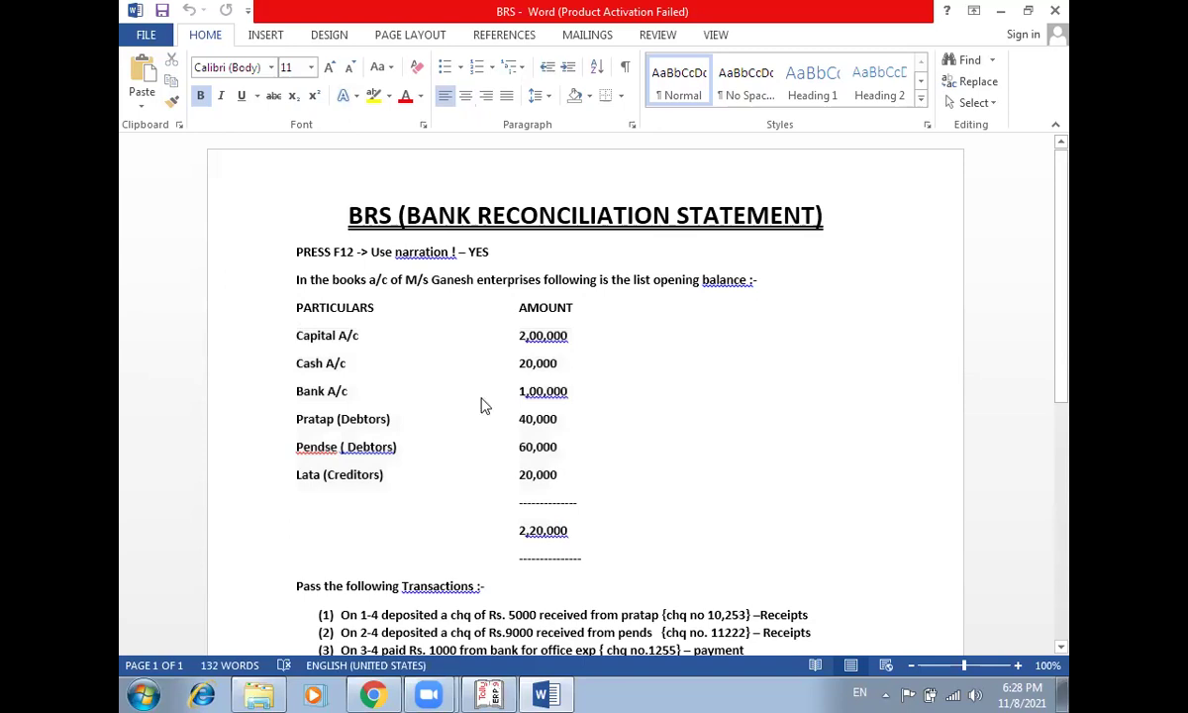
Step: Switch to Tally.ERP 9 and start creating a single ledger under Accounts Info
{"action": "key", "text": "alt+Tab"}
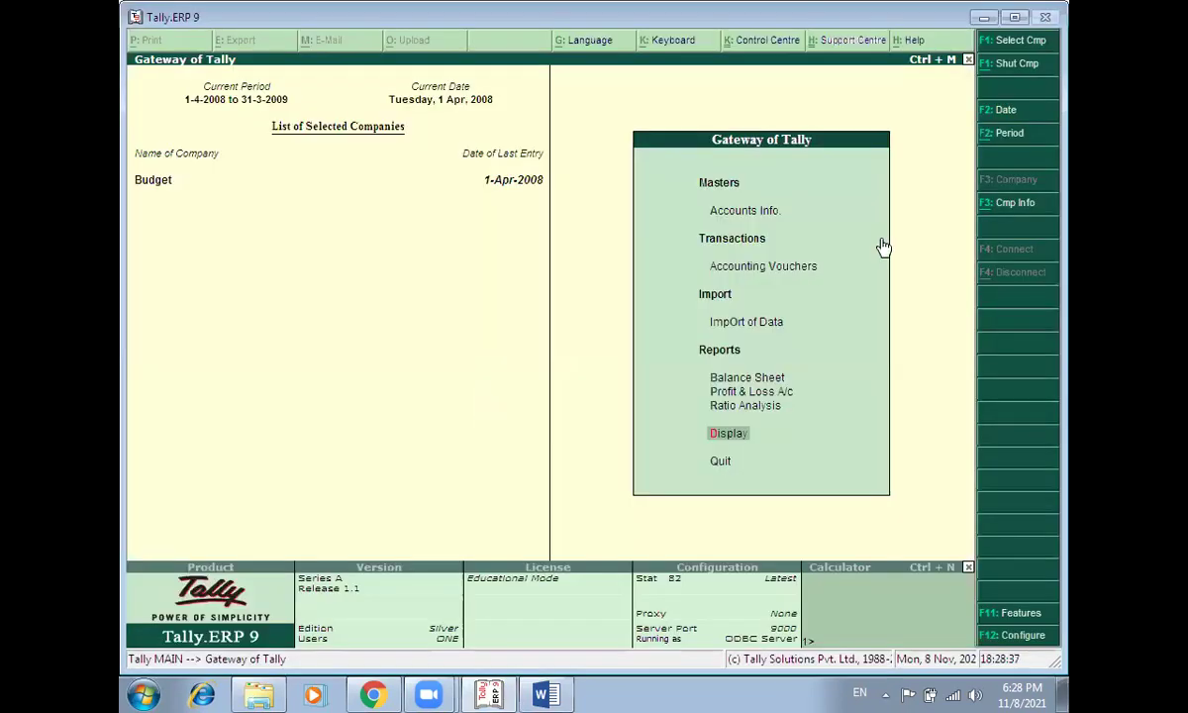
{"action": "key", "text": "o"}
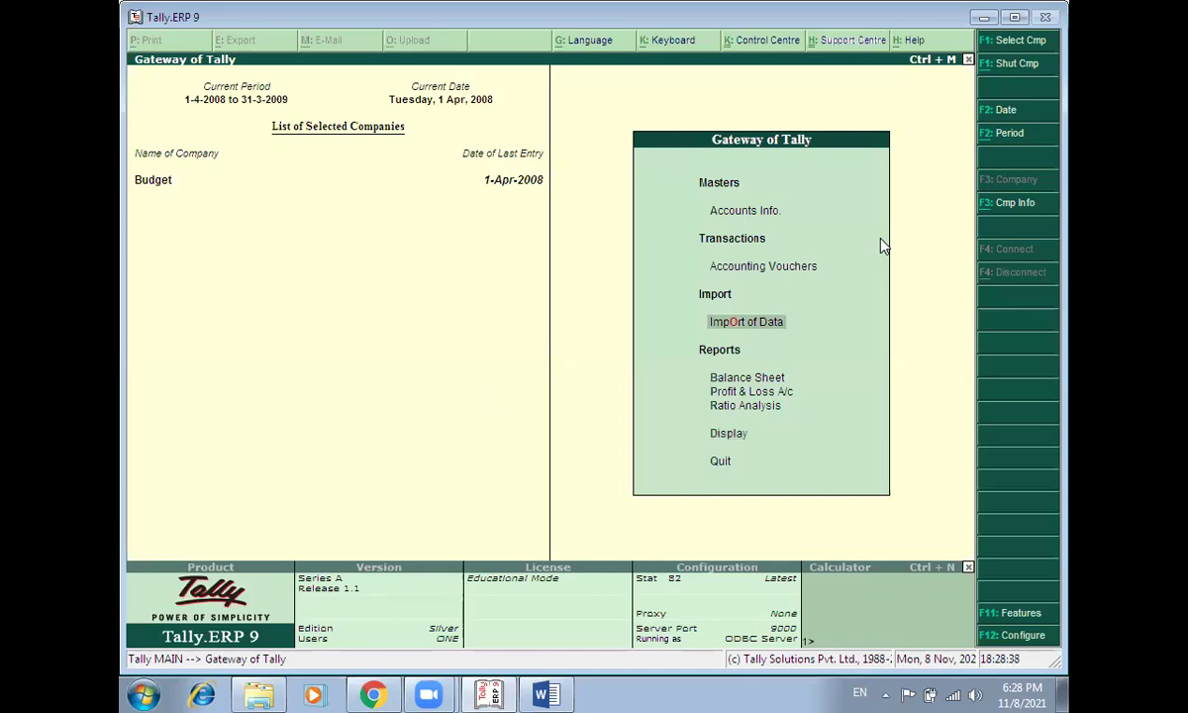
{"action": "key", "text": "Up"}
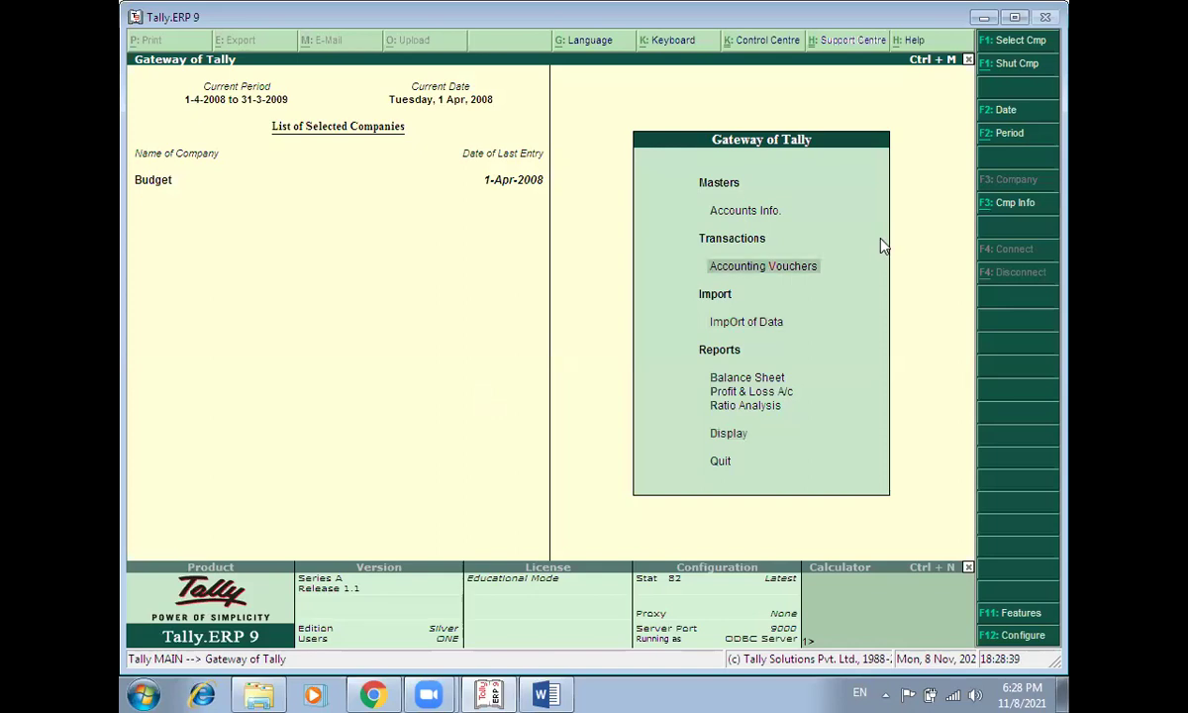
{"action": "key", "text": "Up"}
{"action": "key", "text": "Return"}
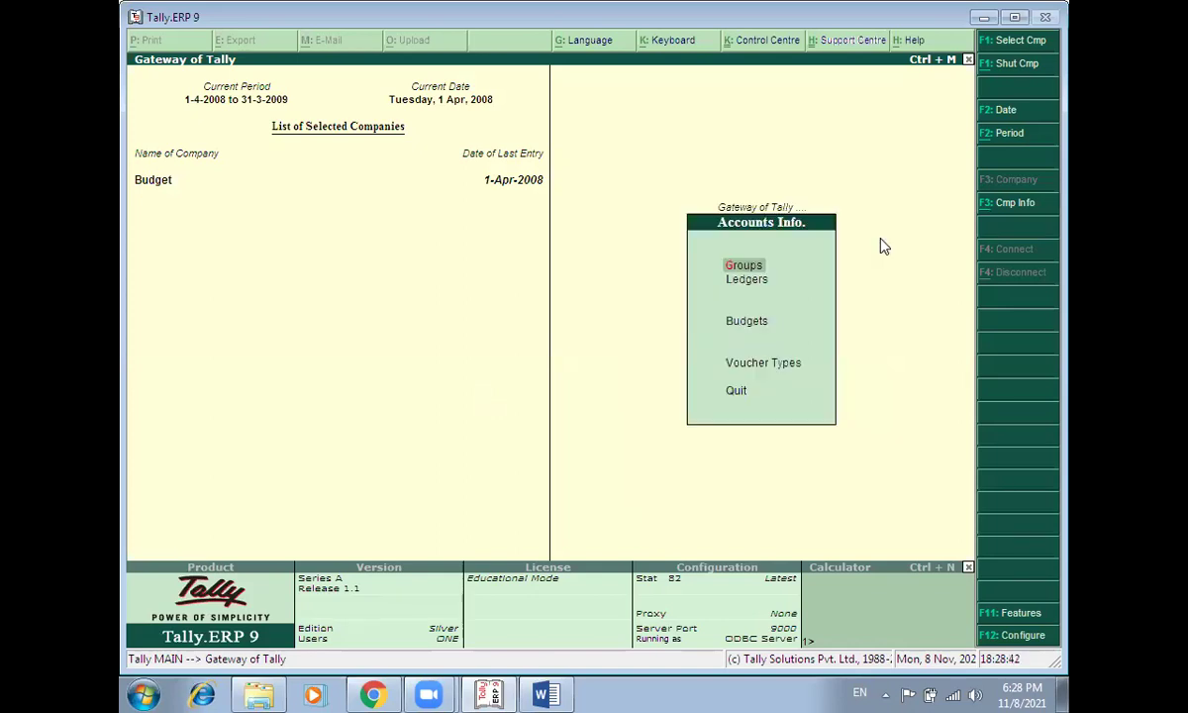
{"action": "key", "text": "Down"}
{"action": "key", "text": "Return"}
{"action": "key", "text": "Return"}
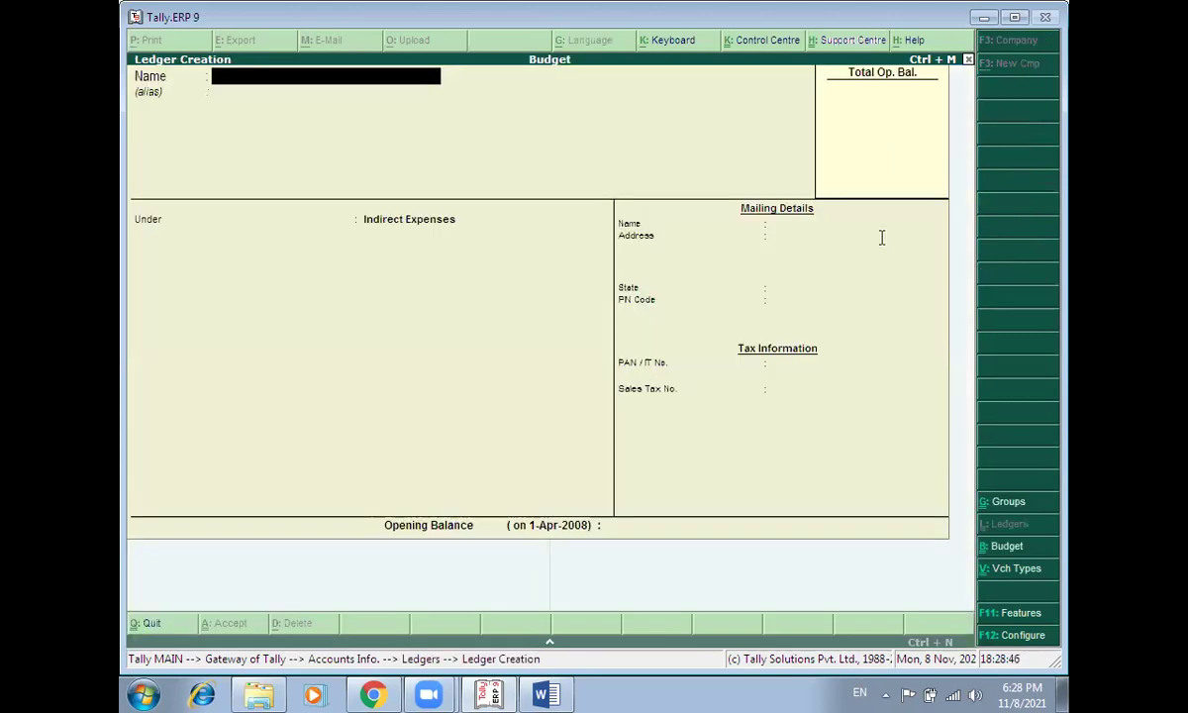
Step: Name the new ledger Capital A/c, place it under Capital Account, and keep the state as Not Applicable
{"action": "key", "text": "alt+Tab"}
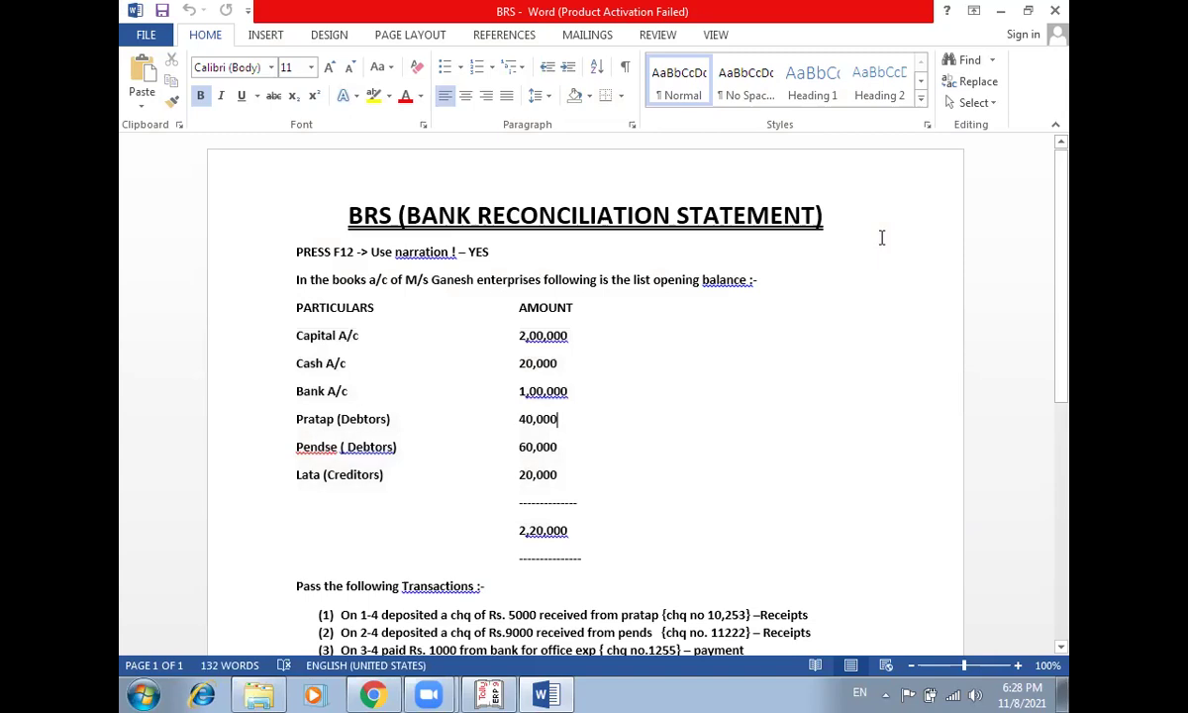
{"action": "key", "text": "alt+Tab"}
{"action": "type", "text": "Capital a/c"}
{"action": "key", "text": "Return"}
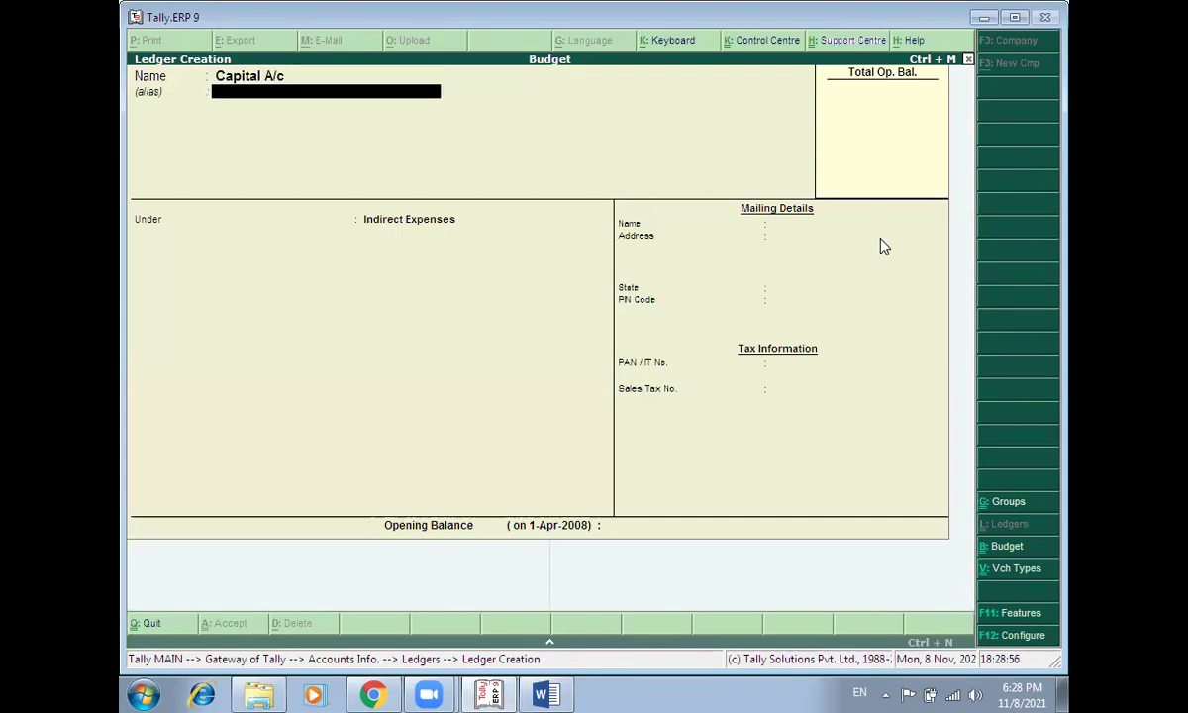
{"action": "key", "text": "Return"}
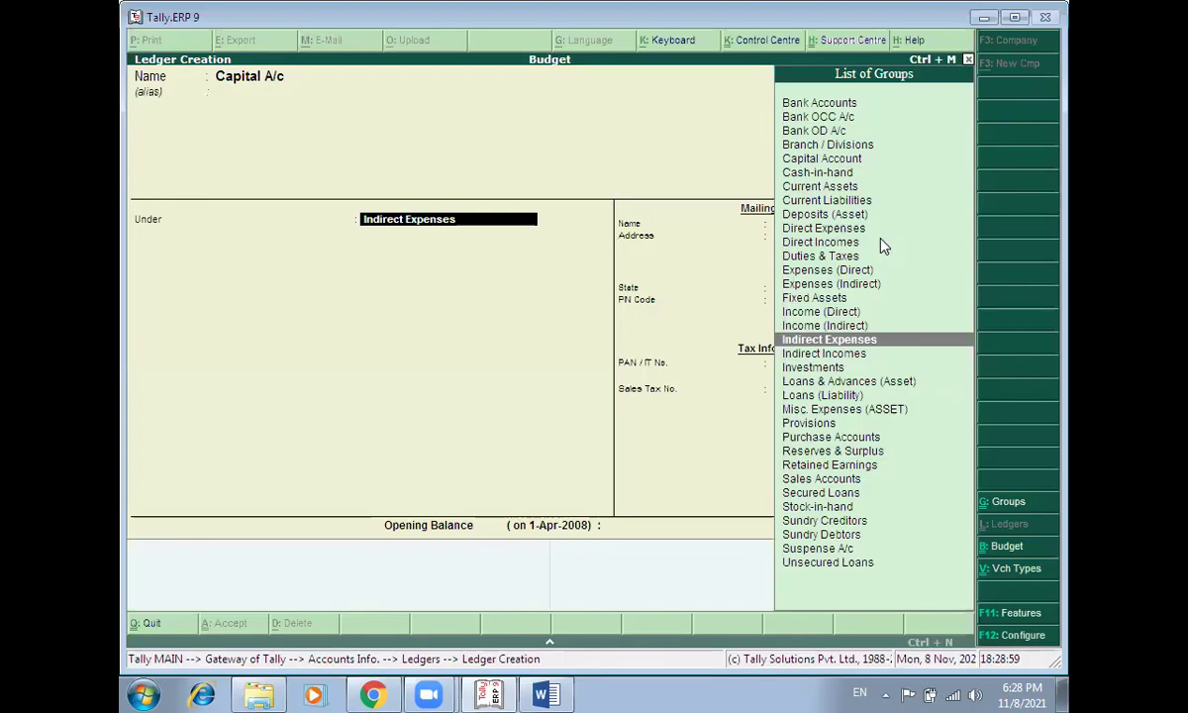
{"action": "type", "text": "Capital Account"}
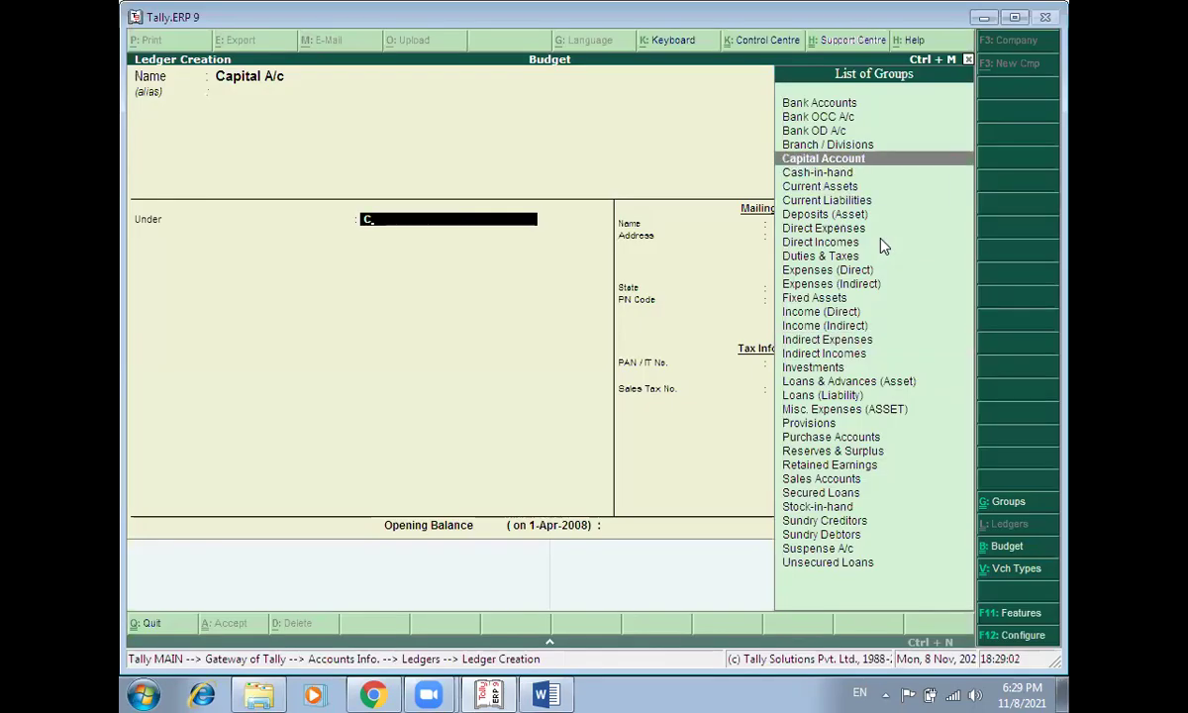
{"action": "key", "text": "Return"}
{"action": "key", "text": "Return"}
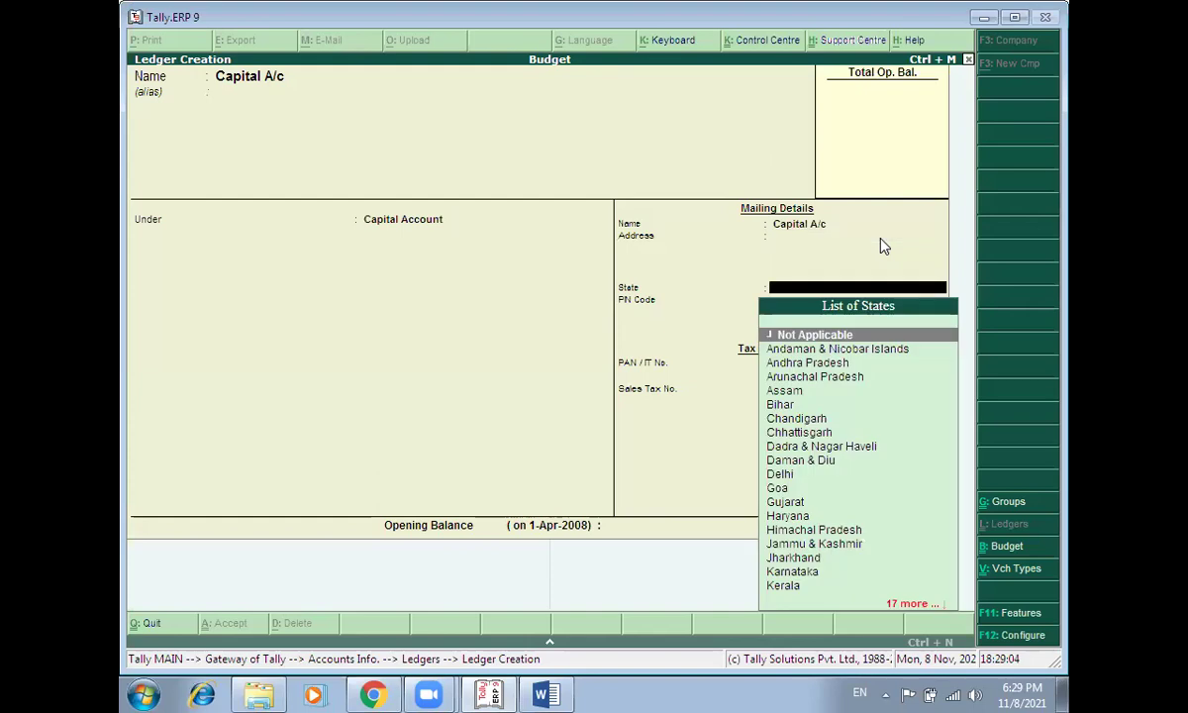
{"action": "key", "text": "Return"}
{"action": "key", "text": "Return"}
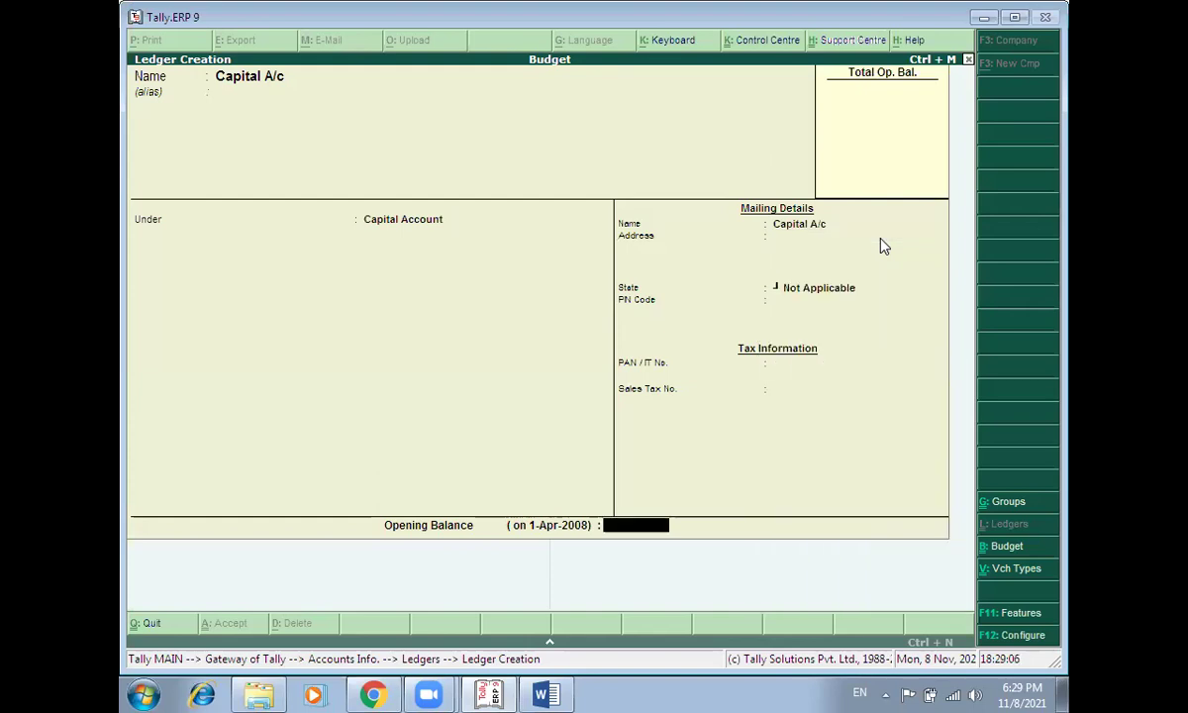
Step: Set the Capital A/c opening balance to 200,000 Cr as listed in the BRS document, and save the ledger
{"action": "key", "text": "alt+Tab"}
{"action": "key", "text": "alt+Tab"}
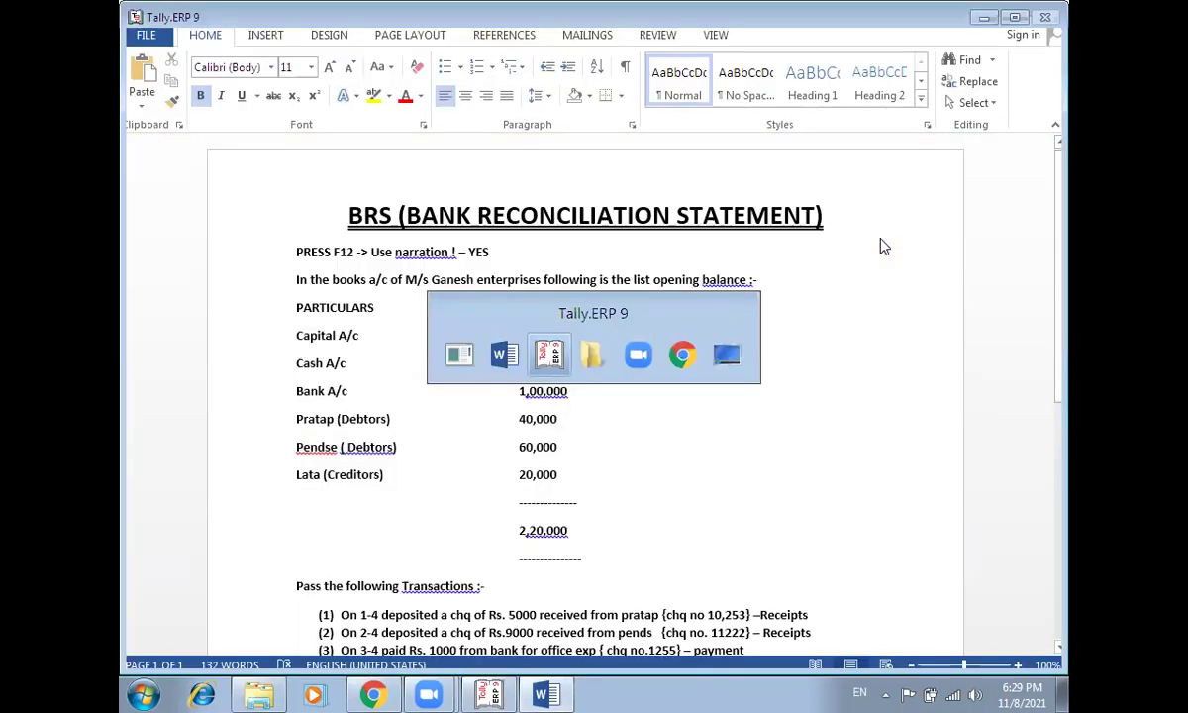
{"action": "type", "text": "200,000"}
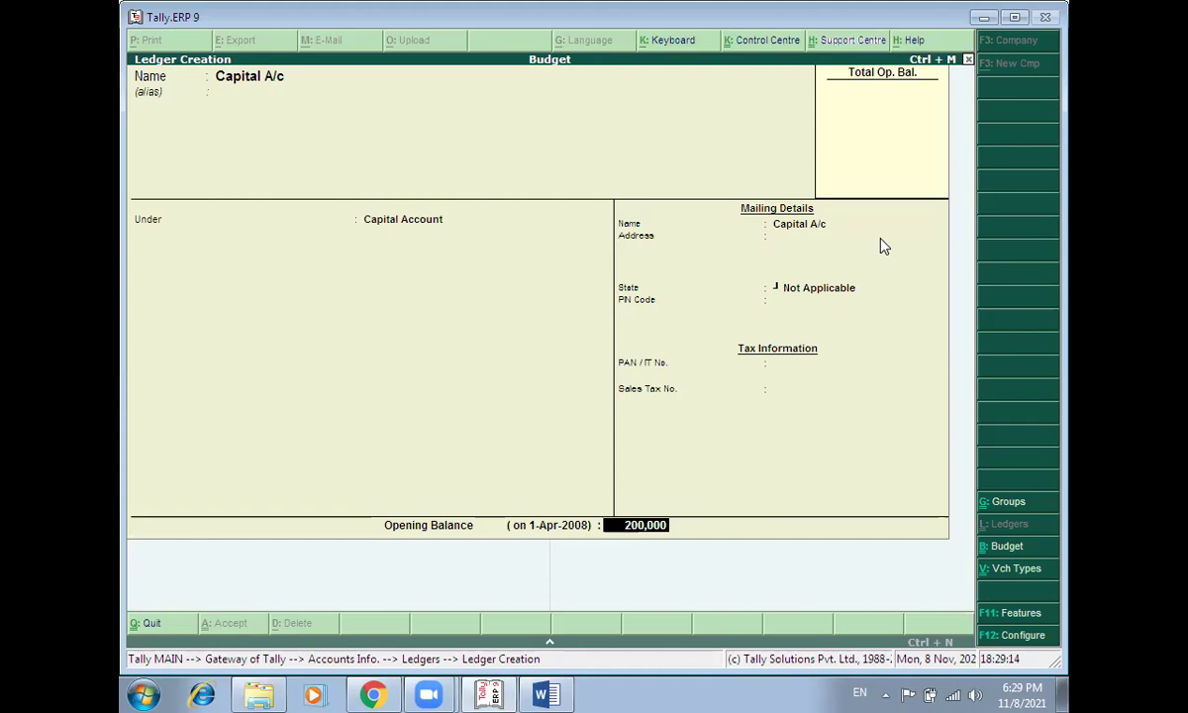
{"action": "key", "text": "alt+Tab"}
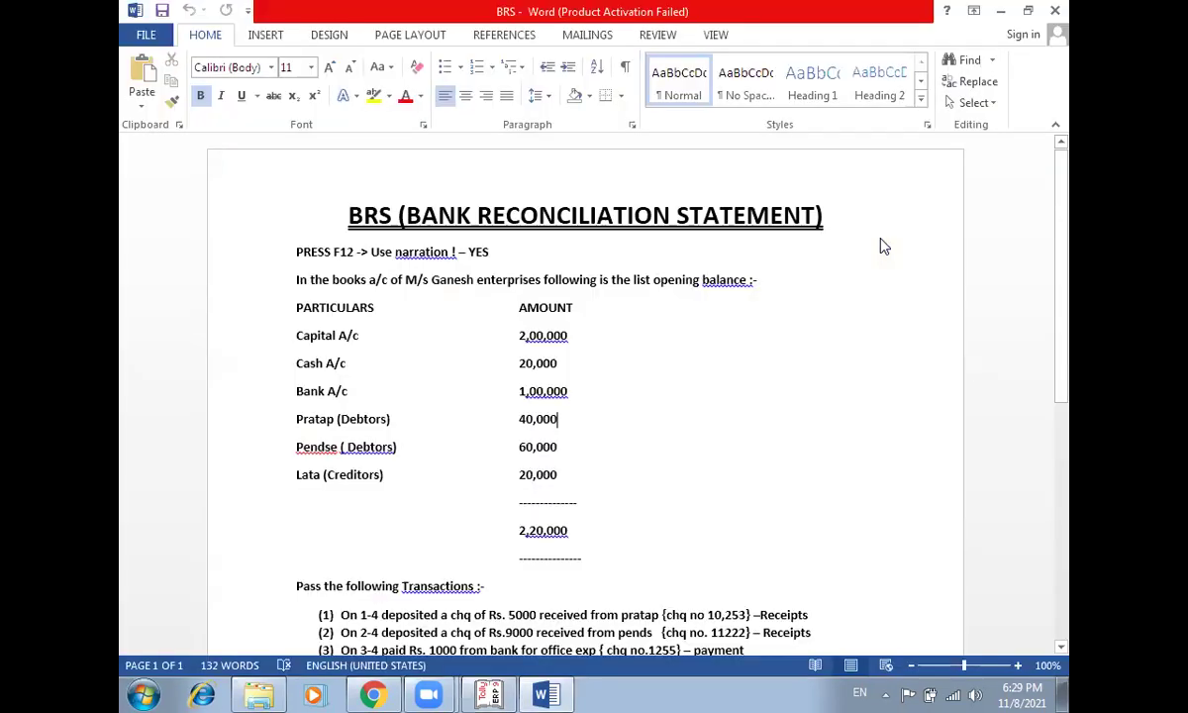
{"action": "key", "text": "alt+Tab"}
{"action": "key", "text": "Return"}
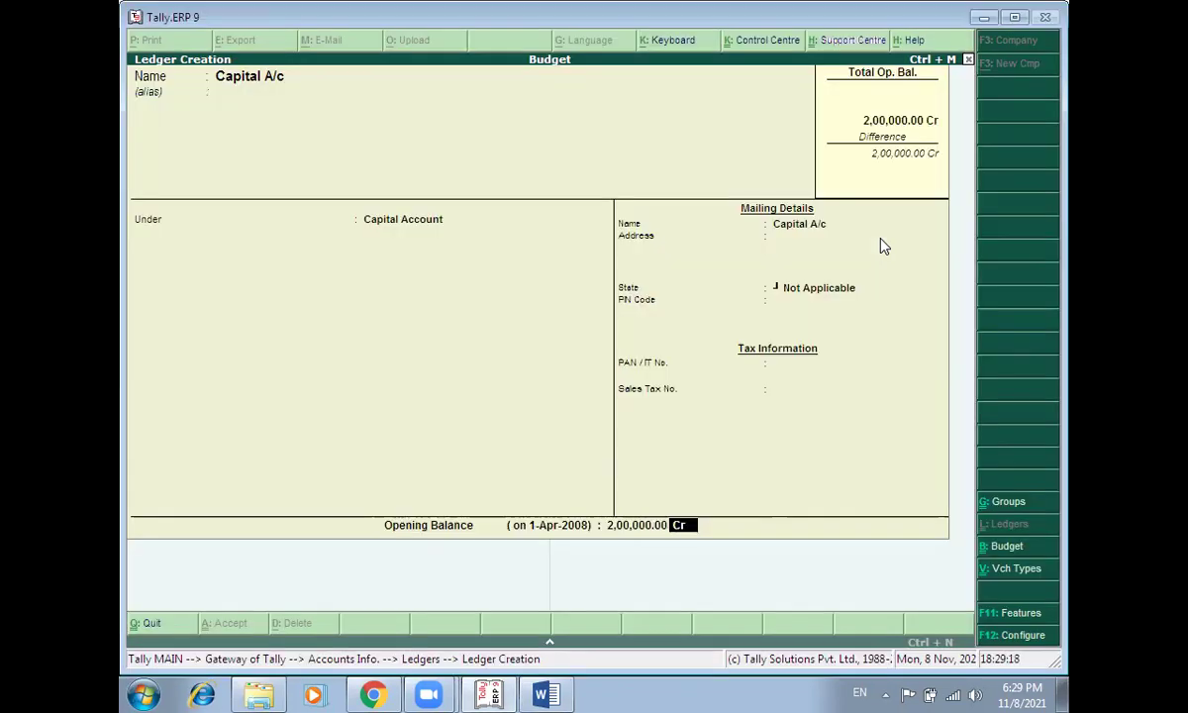
{"action": "key", "text": "Return"}
{"action": "key", "text": "Return"}
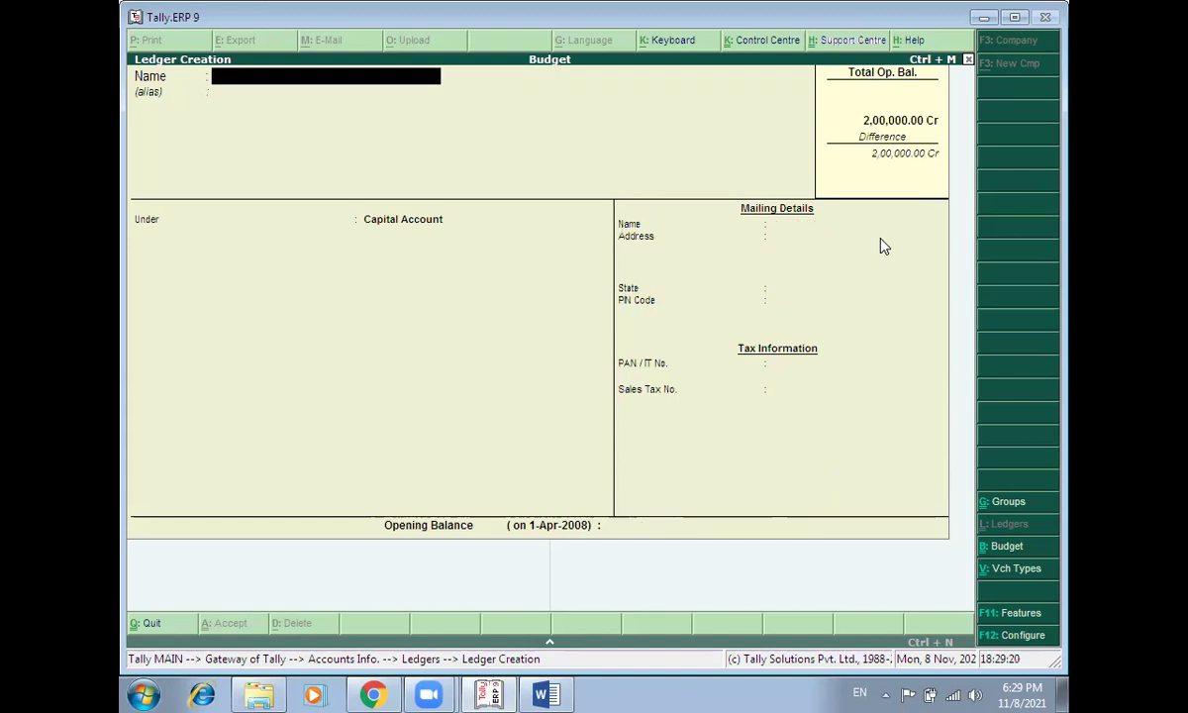
Step: Try to create a new ledger named Cash
{"action": "key", "text": "alt+Tab"}
{"action": "key", "text": "alt+Tab"}
{"action": "type", "text": "Cash"}
{"action": "key", "text": "Return"}
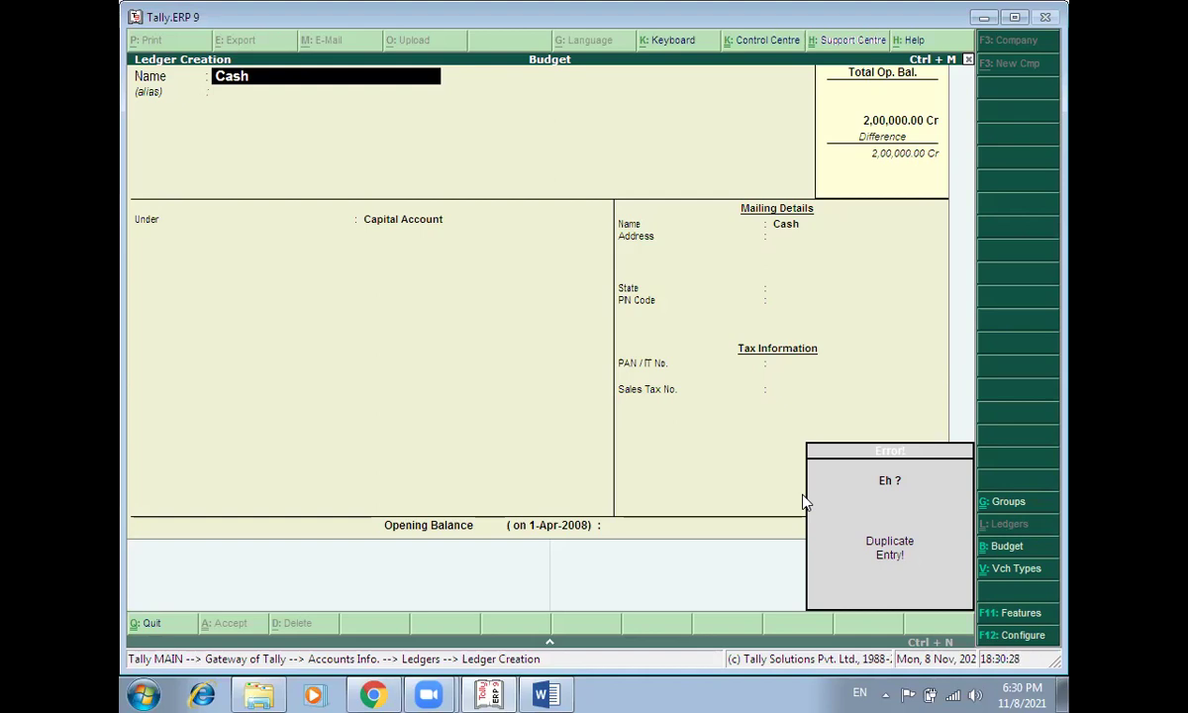
{"action": "key", "text": "BackSpace"}
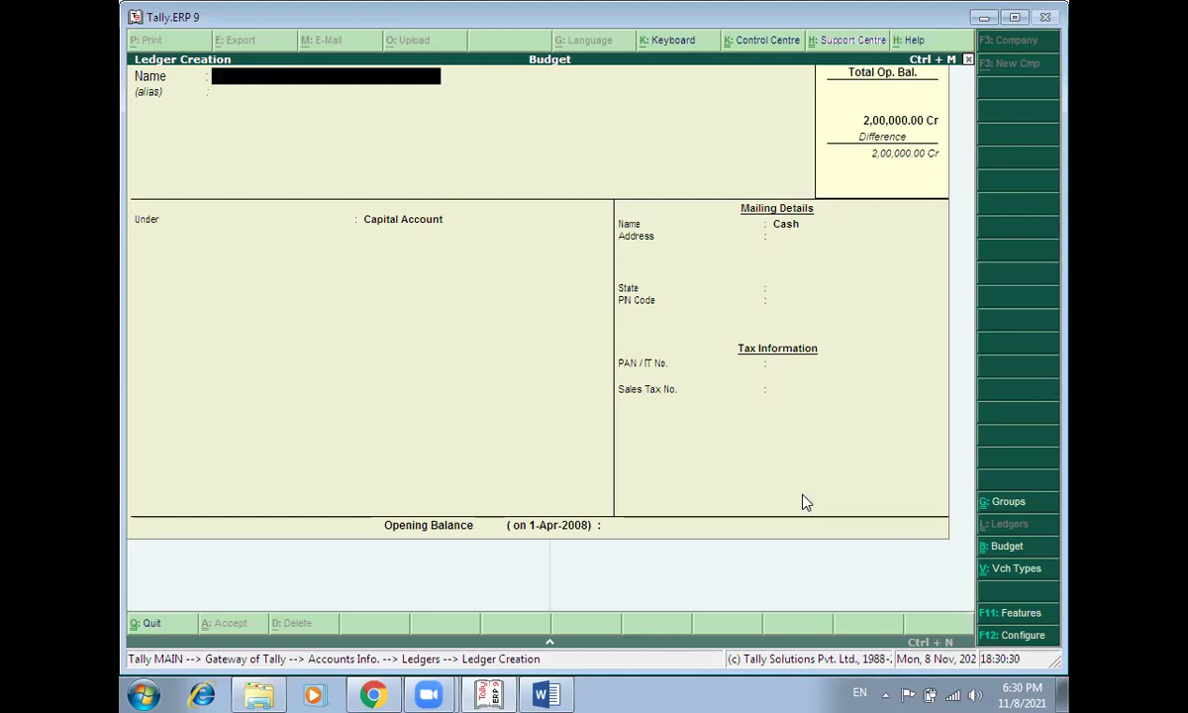
{"action": "key", "text": "Escape"}
Step: Open the existing Cash ledger for single-ledger alteration
{"action": "key", "text": "Down"}
{"action": "key", "text": "Down"}
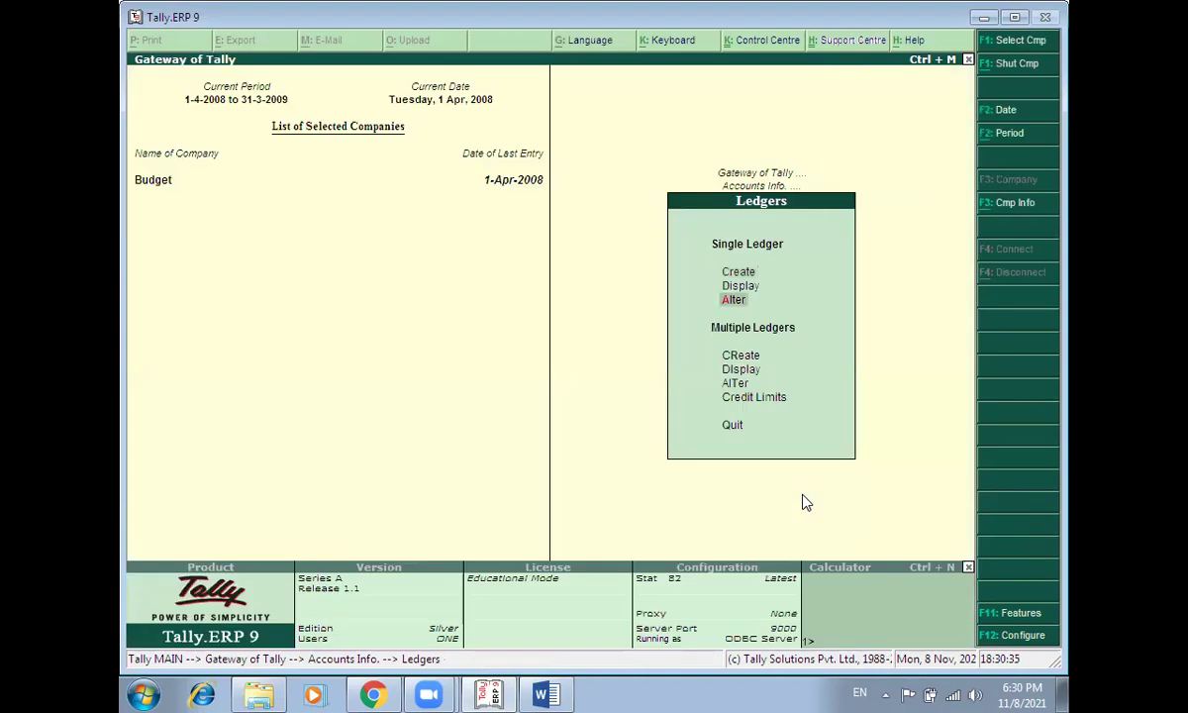
{"action": "key", "text": "Return"}
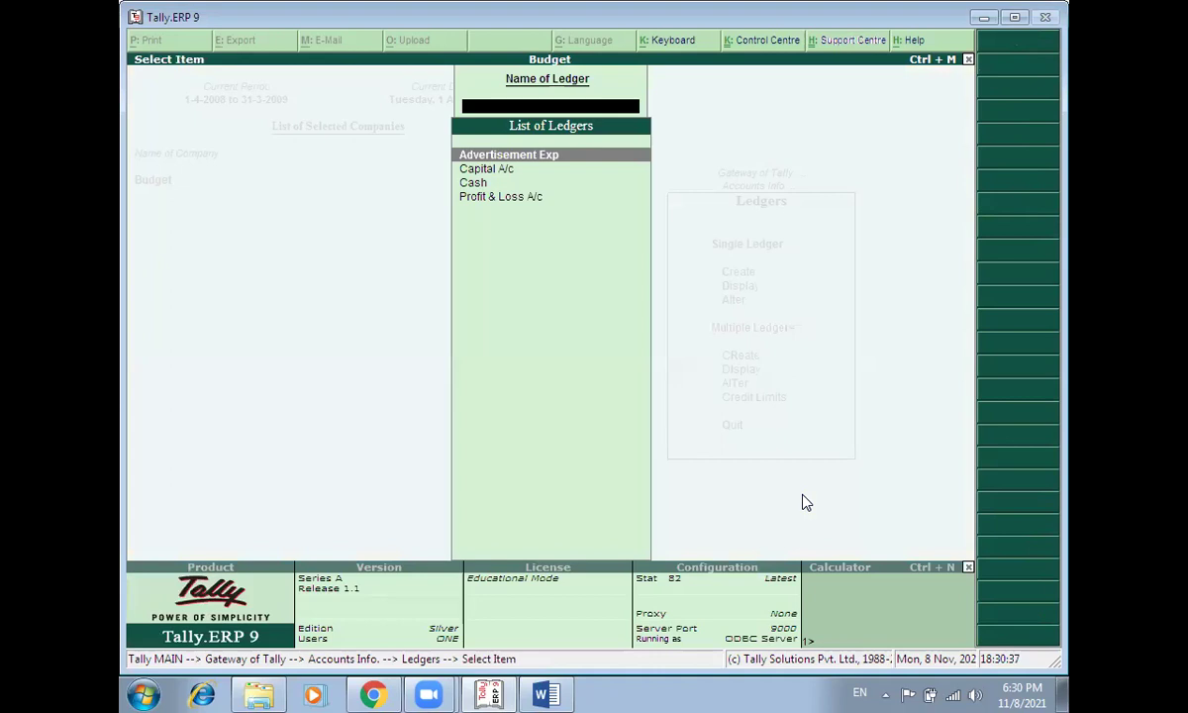
{"action": "key", "text": "Down"}
{"action": "key", "text": "Down"}
{"action": "key", "text": "Return"}
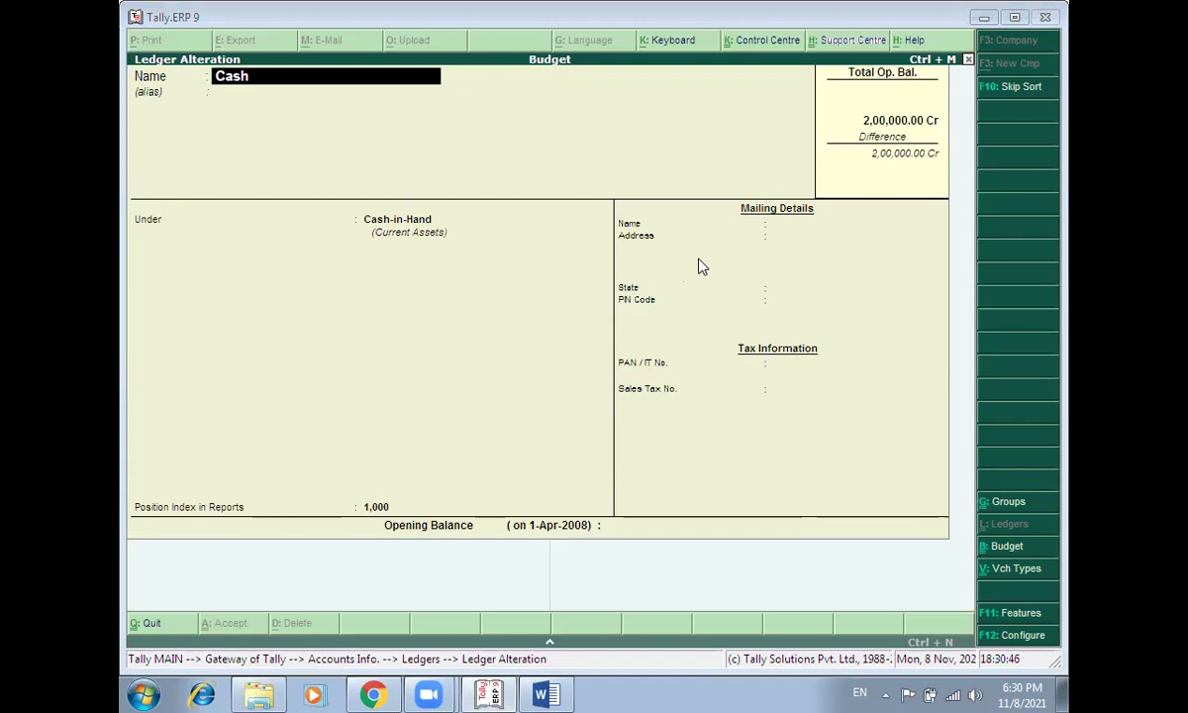
Step: Set the Cash ledger's opening balance to 20,000 Dr from the BRS document, save it, and return to Ledgers
{"action": "left_click", "coordinate": [982, 16]}
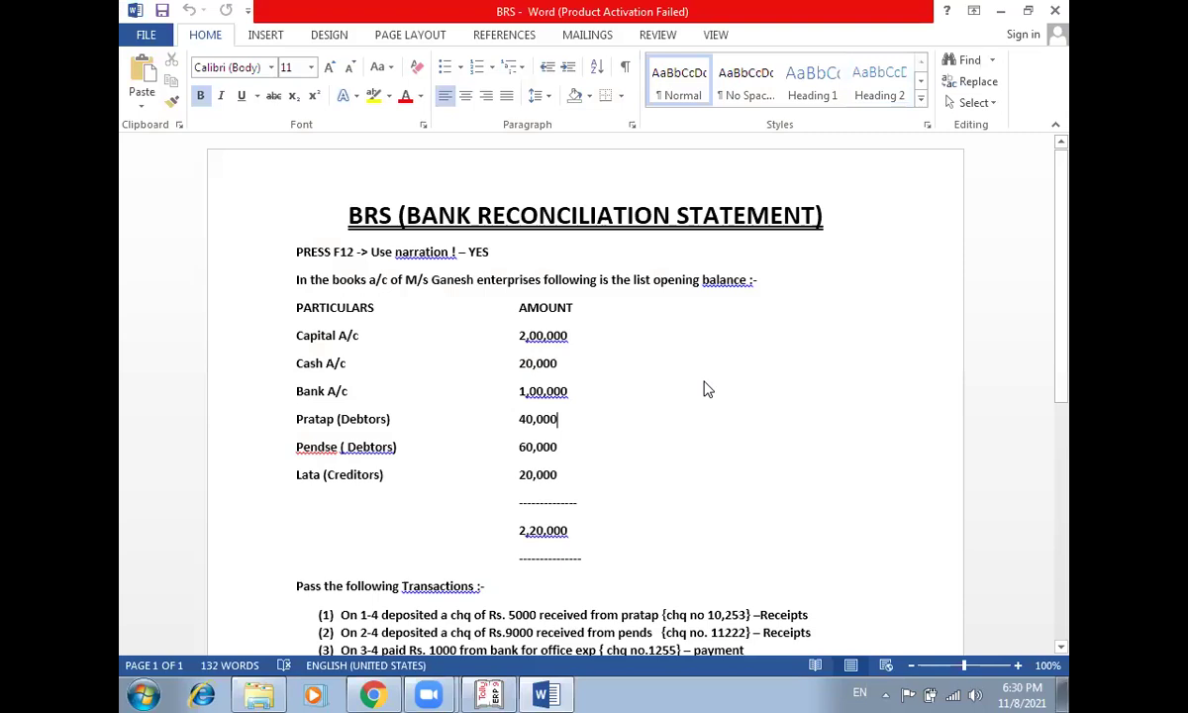
{"action": "key", "text": "alt+Tab"}
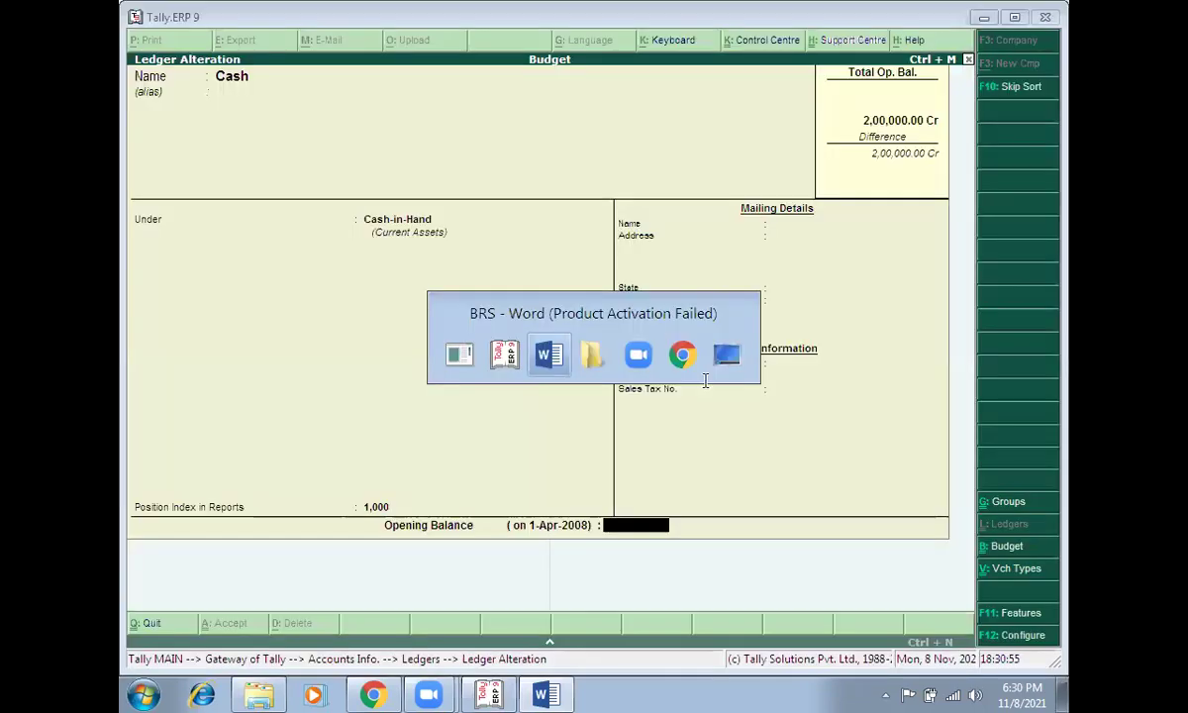
{"action": "key", "text": "alt+Tab"}
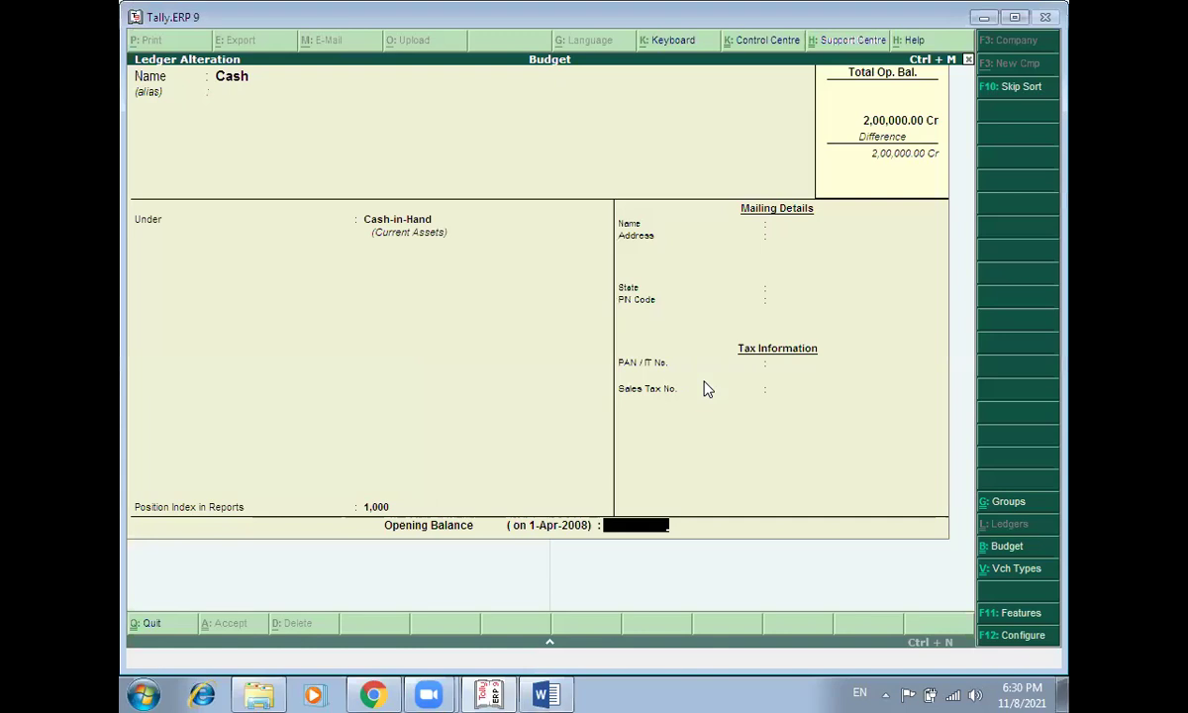
{"action": "type", "text": "20,000"}
{"action": "key", "text": "Return"}
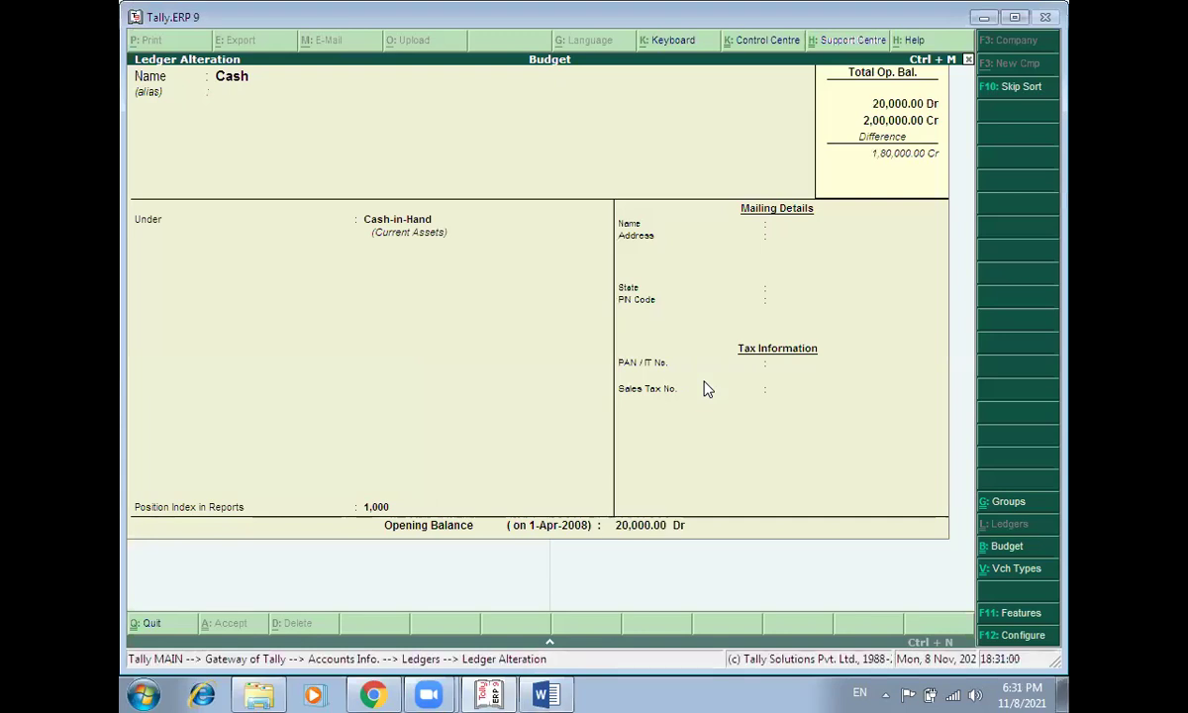
{"action": "key", "text": "ctrl+a"}
{"action": "key", "text": "Escape"}
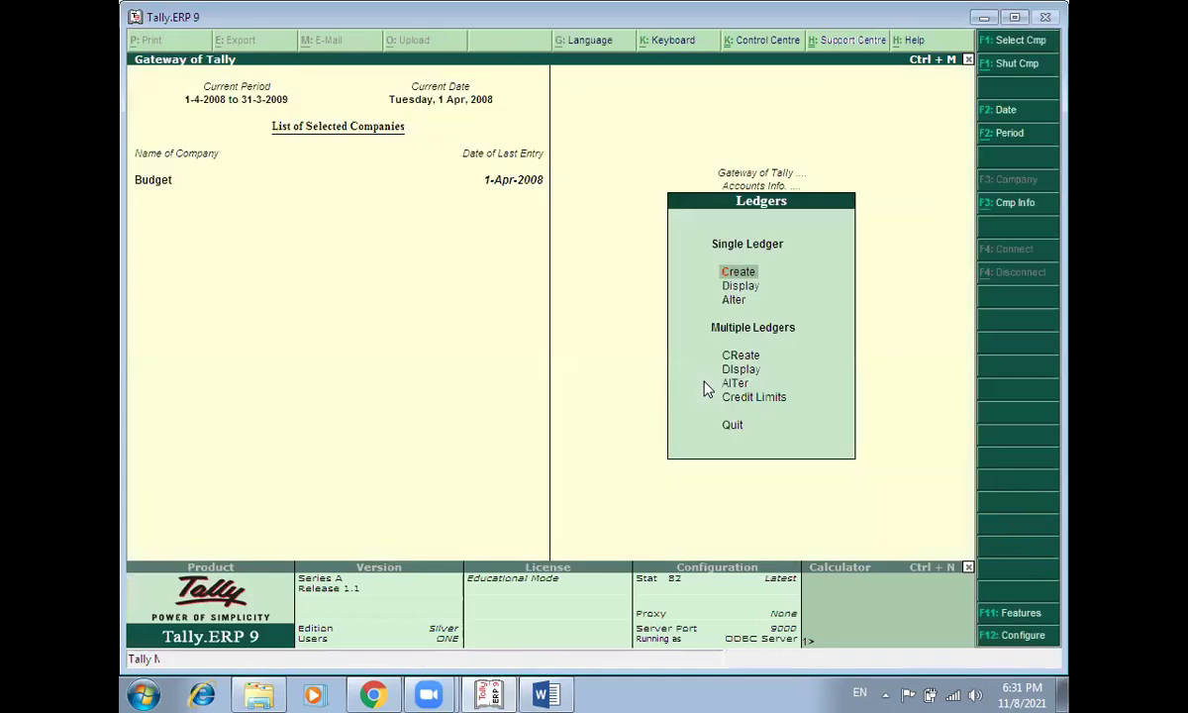
Step: Create a single ledger named Bank A/c as listed in the BRS document, placing it under Bank Accounts
{"action": "key", "text": "Return"}
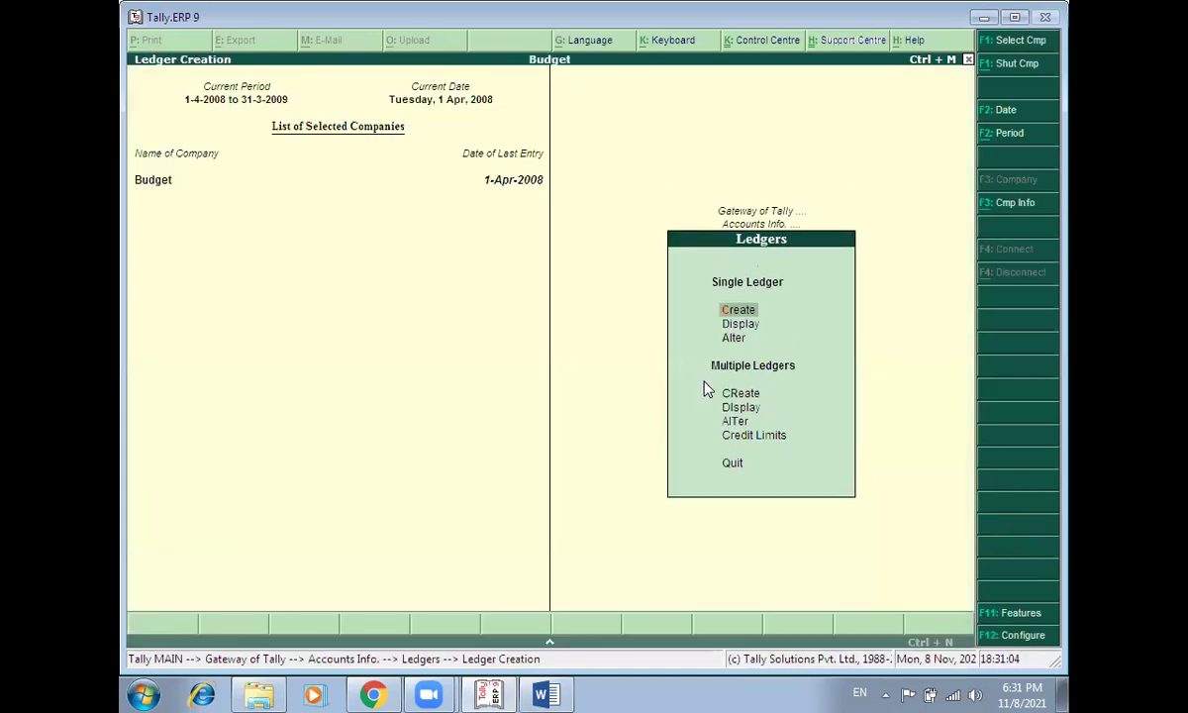
{"action": "key", "text": "alt+Tab"}
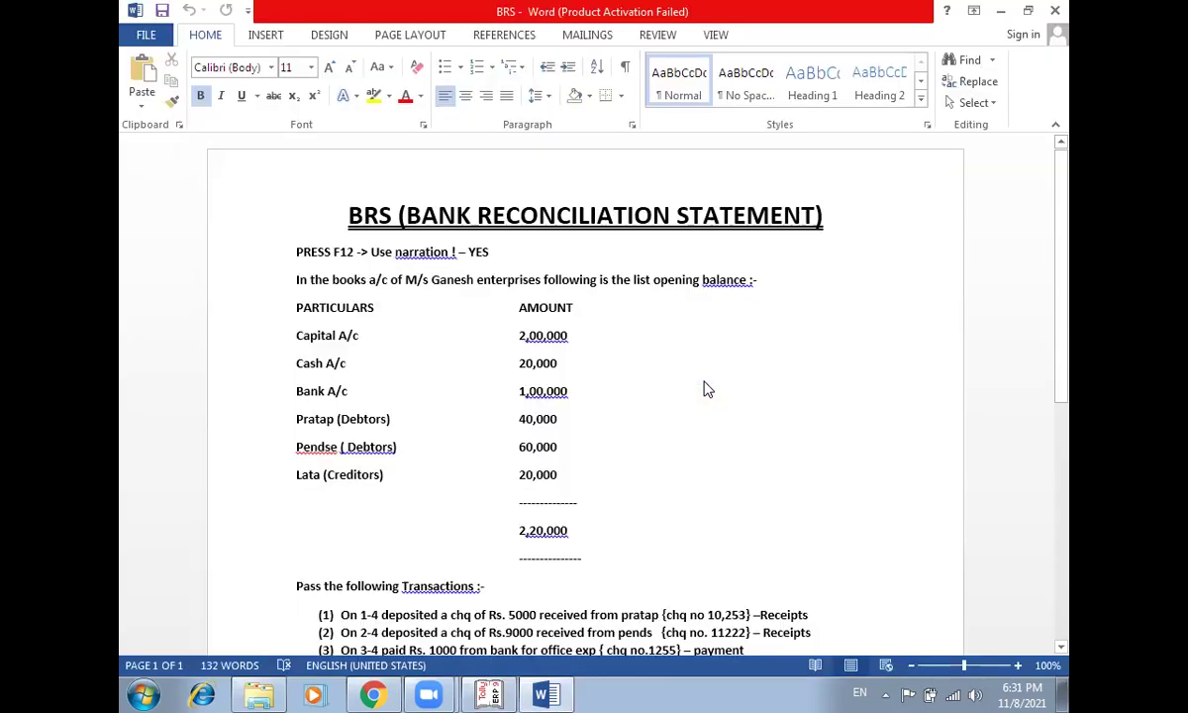
{"action": "key", "text": "alt+Tab"}
{"action": "type", "text": "Bank a/c"}
{"action": "key", "text": "Return"}
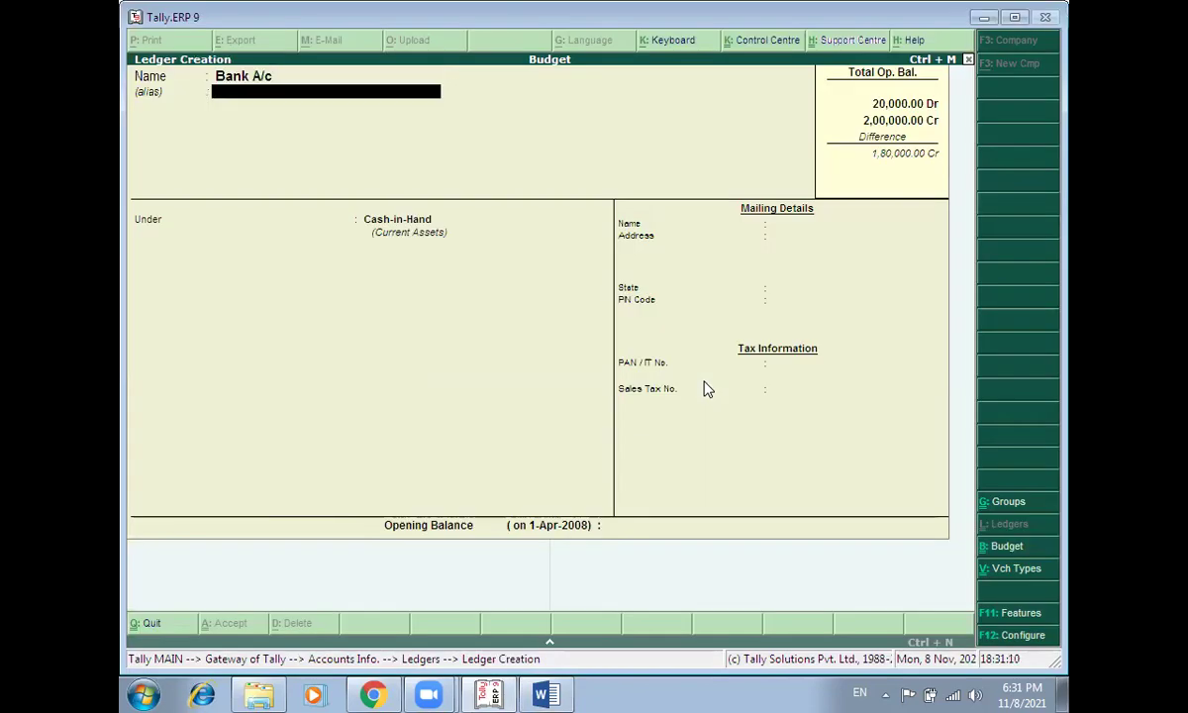
{"action": "key", "text": "Return"}
{"action": "type", "text": "B"}
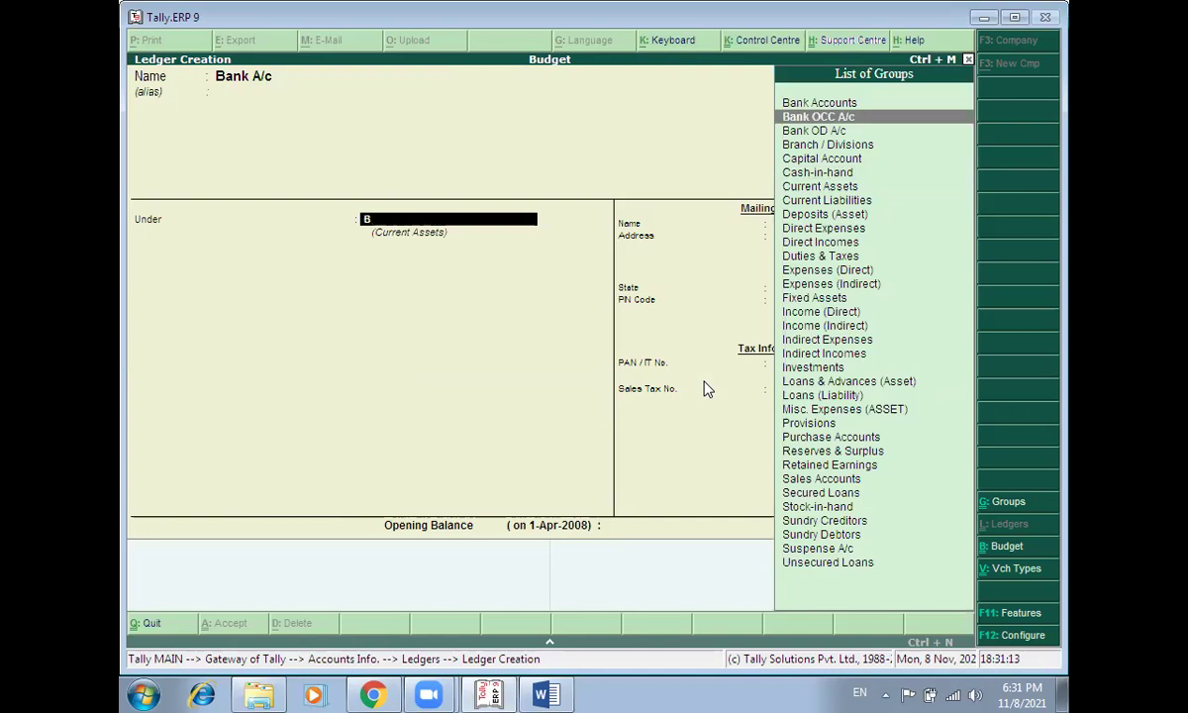
{"action": "key", "text": "Up"}
{"action": "key", "text": "Return"}
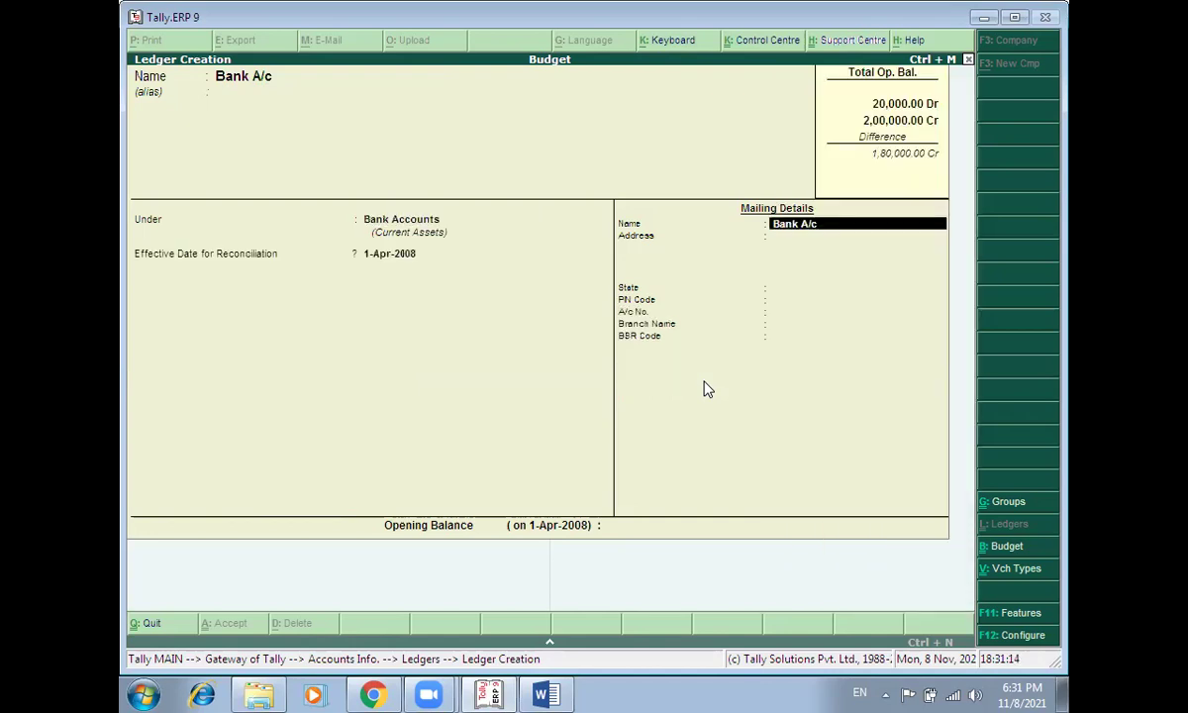
Step: Leave the mailing details at their defaults, set the Bank A/c opening balance to 100,000 from the BRS document, and save the ledger
{"action": "key", "text": "Return"}
{"action": "key", "text": "Return"}
{"action": "key", "text": "Return"}
{"action": "key", "text": "Return"}
{"action": "key", "text": "Return"}
{"action": "key", "text": "Return"}
{"action": "key", "text": "Return"}
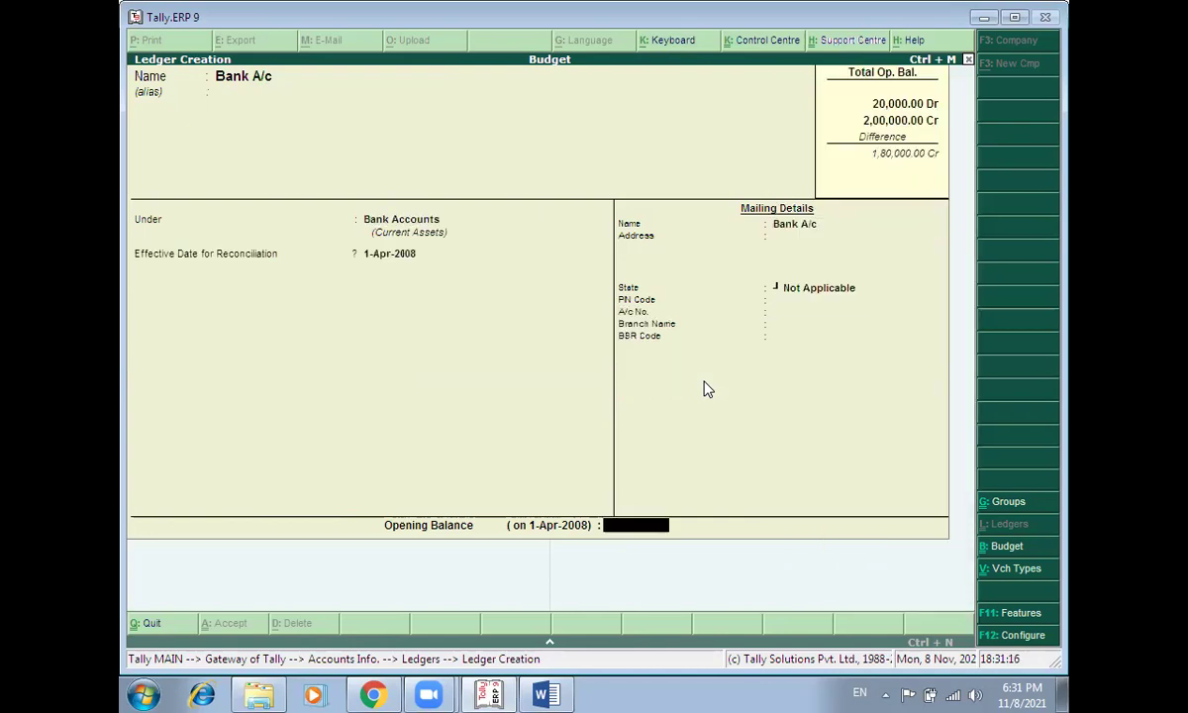
{"action": "key", "text": "alt+Tab"}
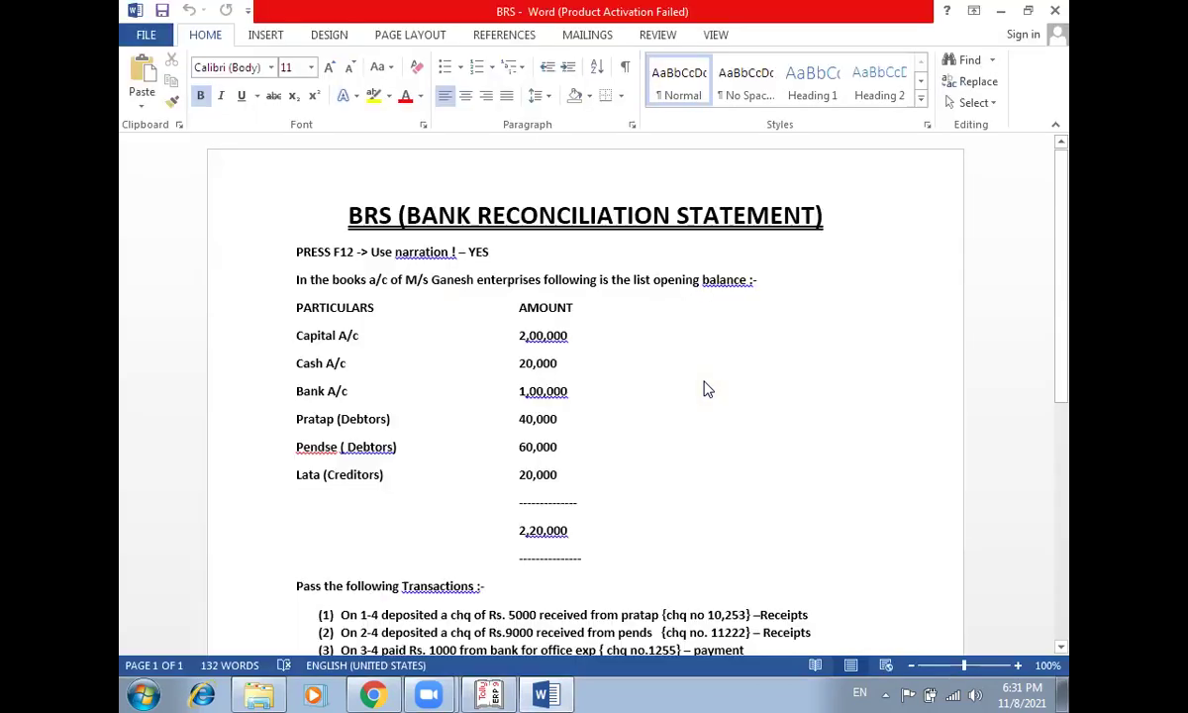
{"action": "key", "text": "alt+Tab"}
{"action": "type", "text": "100,000"}
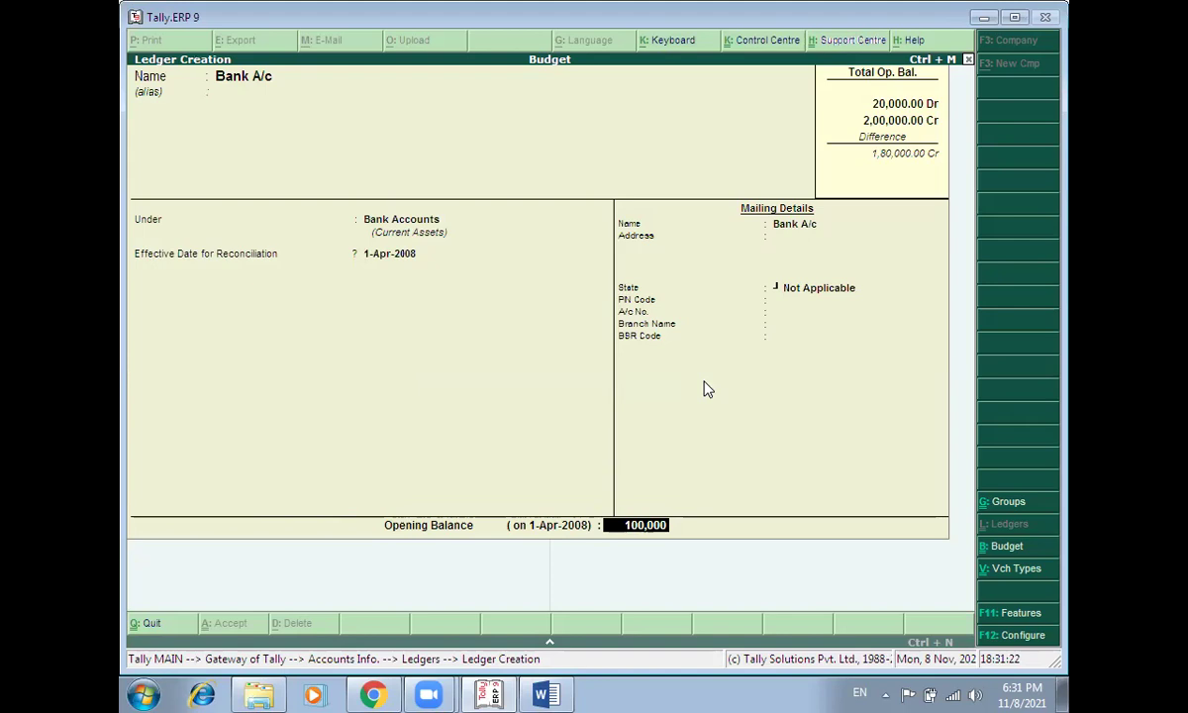
{"action": "key", "text": "Return"}
{"action": "key", "text": "Return"}
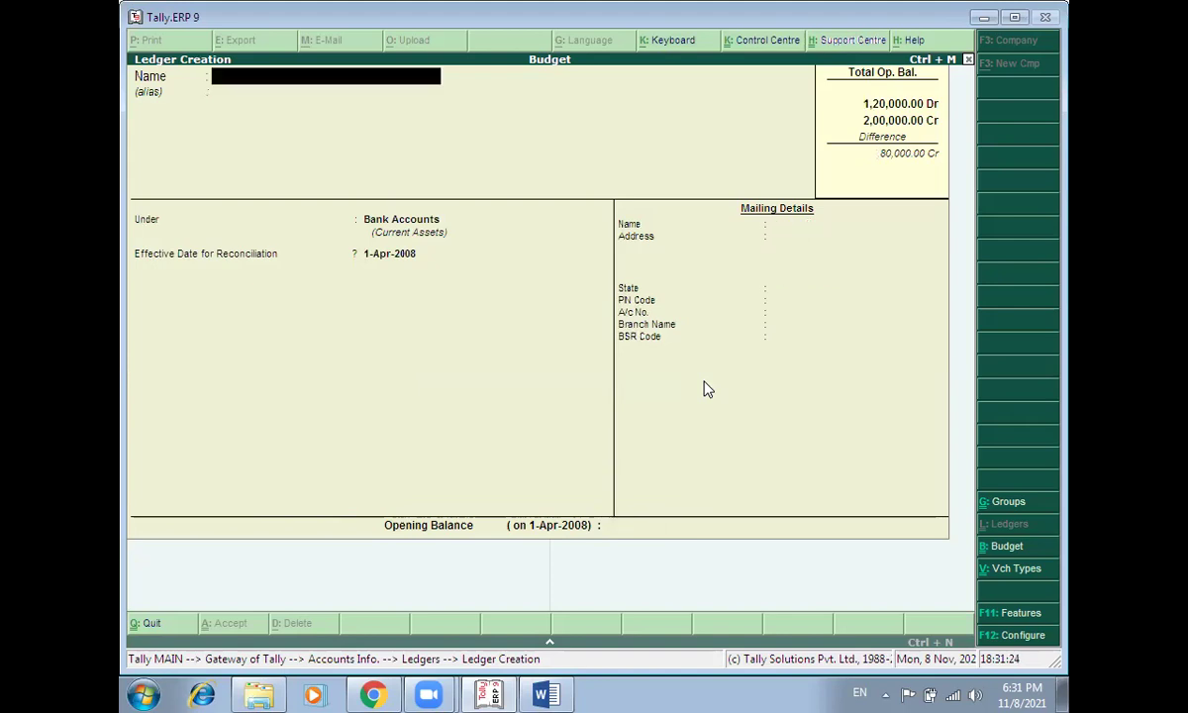
Step: Name the new ledger after the first debtor listed in the BRS document, leaving the alias blank
{"action": "key", "text": "alt+Tab"}
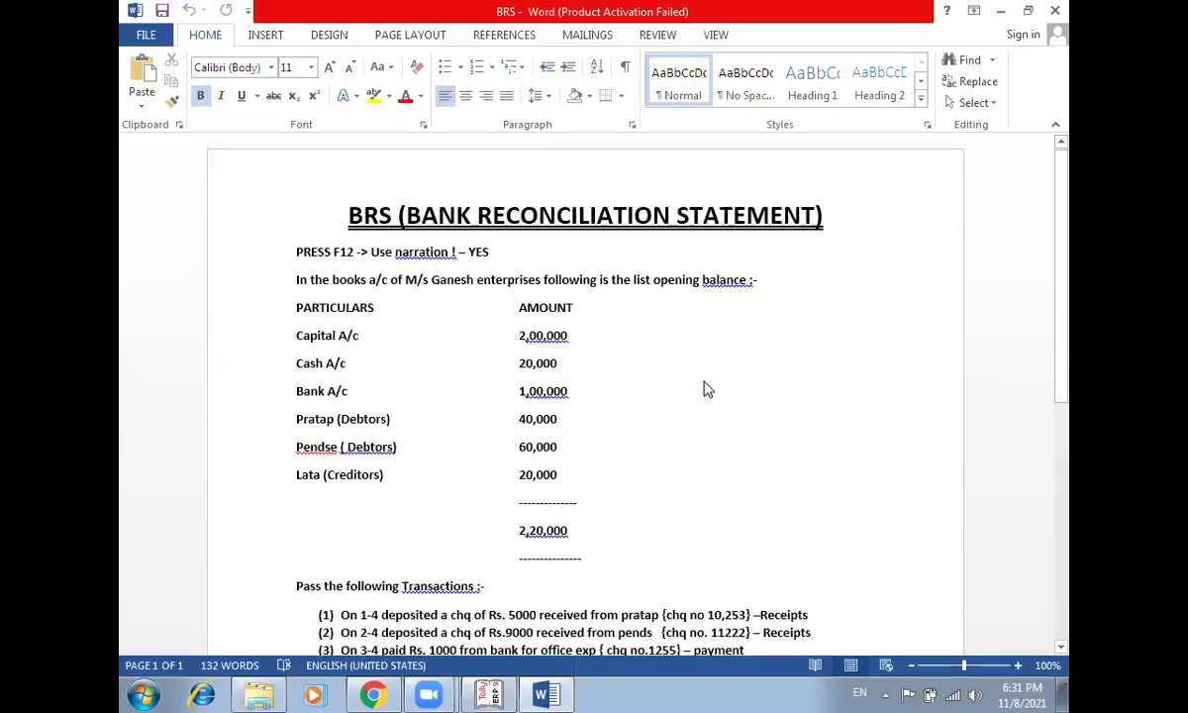
{"action": "key", "text": "alt+Tab"}
{"action": "type", "text": "Pratap"}
{"action": "key", "text": "Return"}
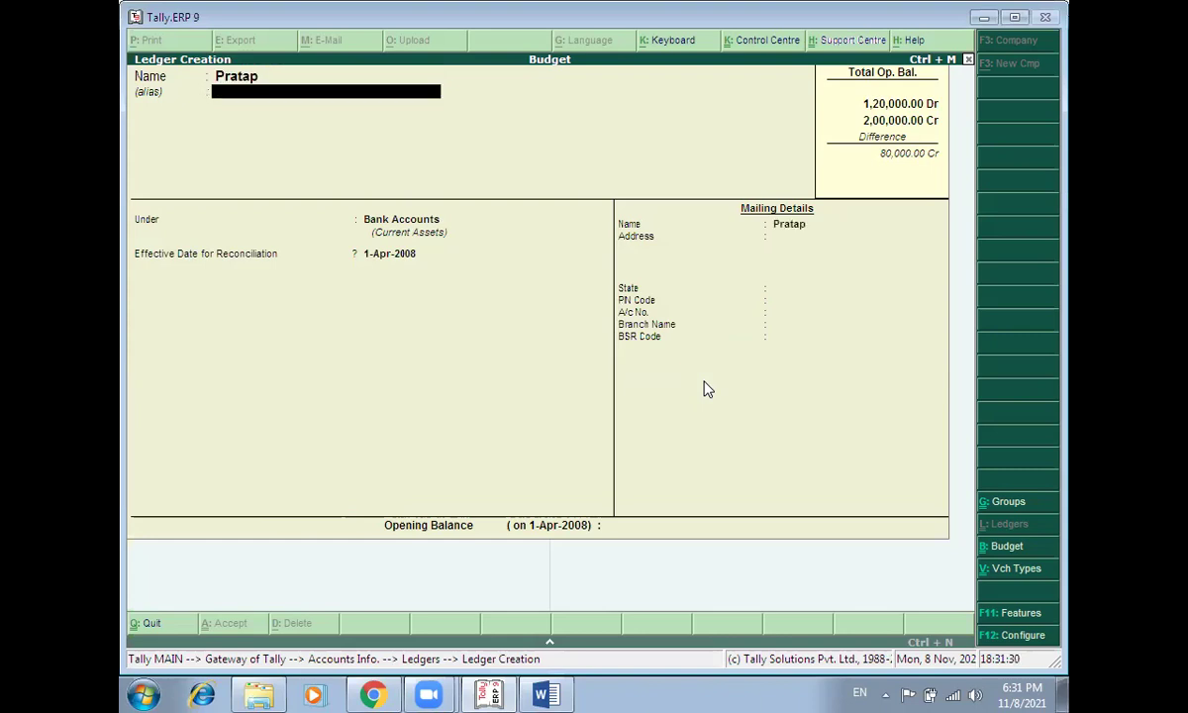
{"action": "key", "text": "Return"}
Step: Check the first debtor's classification in the BRS document and place the ledger under Sundry Debtors
{"action": "key", "text": "alt+Tab"}
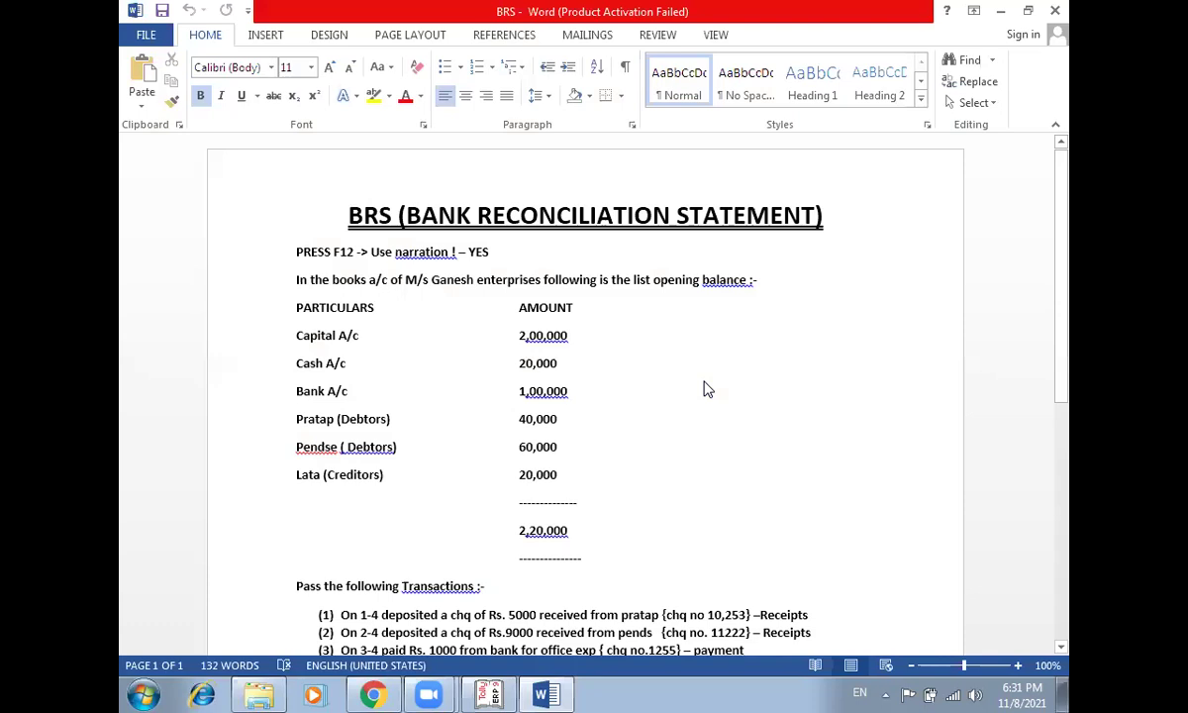
{"action": "key", "text": "alt+Tab"}
{"action": "type", "text": "D"}
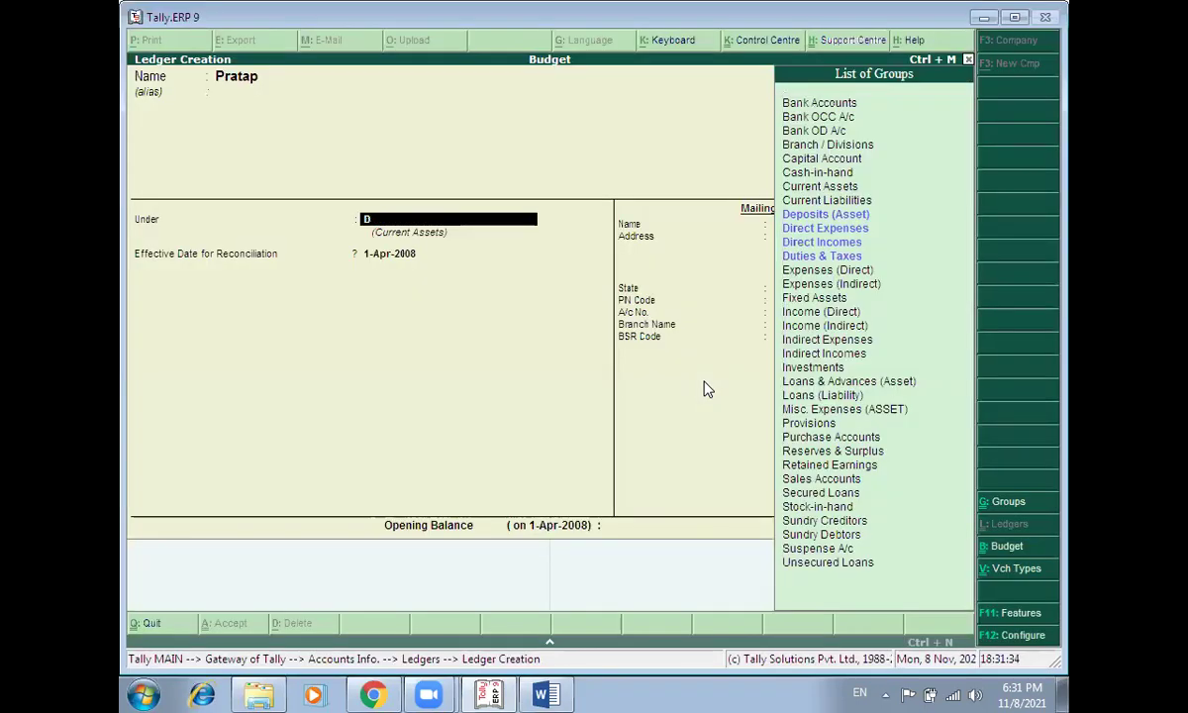
{"action": "type", "text": "i"}
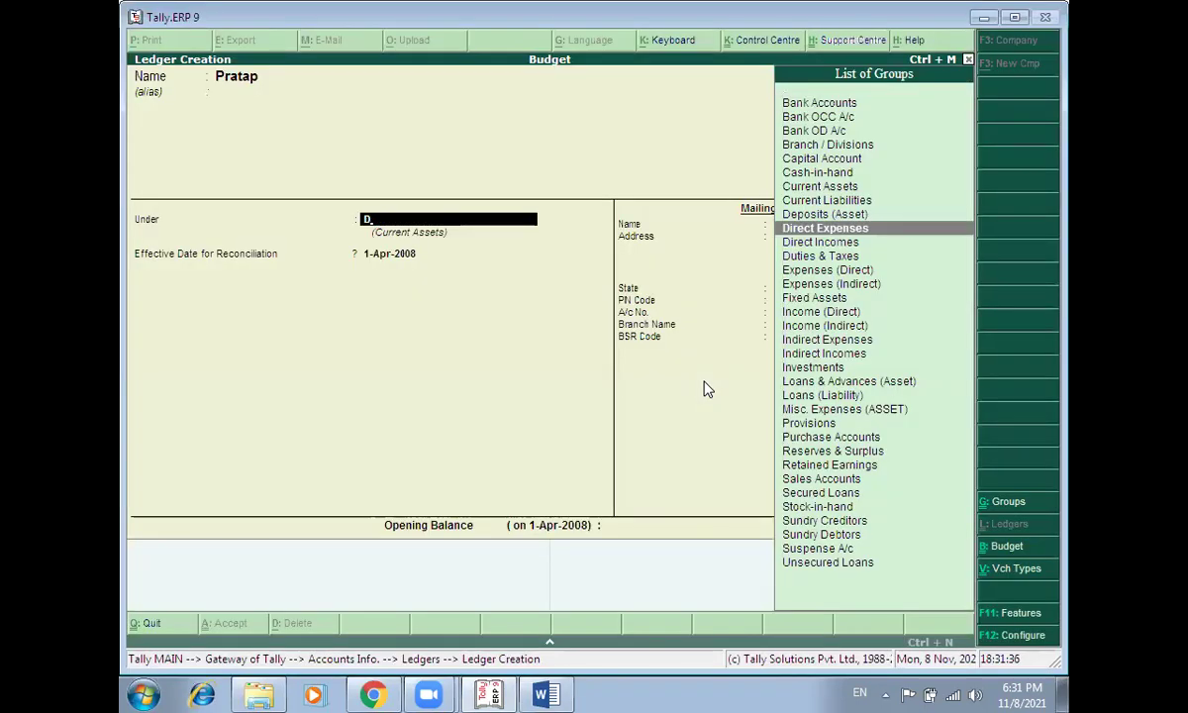
{"action": "key", "text": "BackSpace"}
{"action": "key", "text": "BackSpace"}
{"action": "type", "text": "S"}
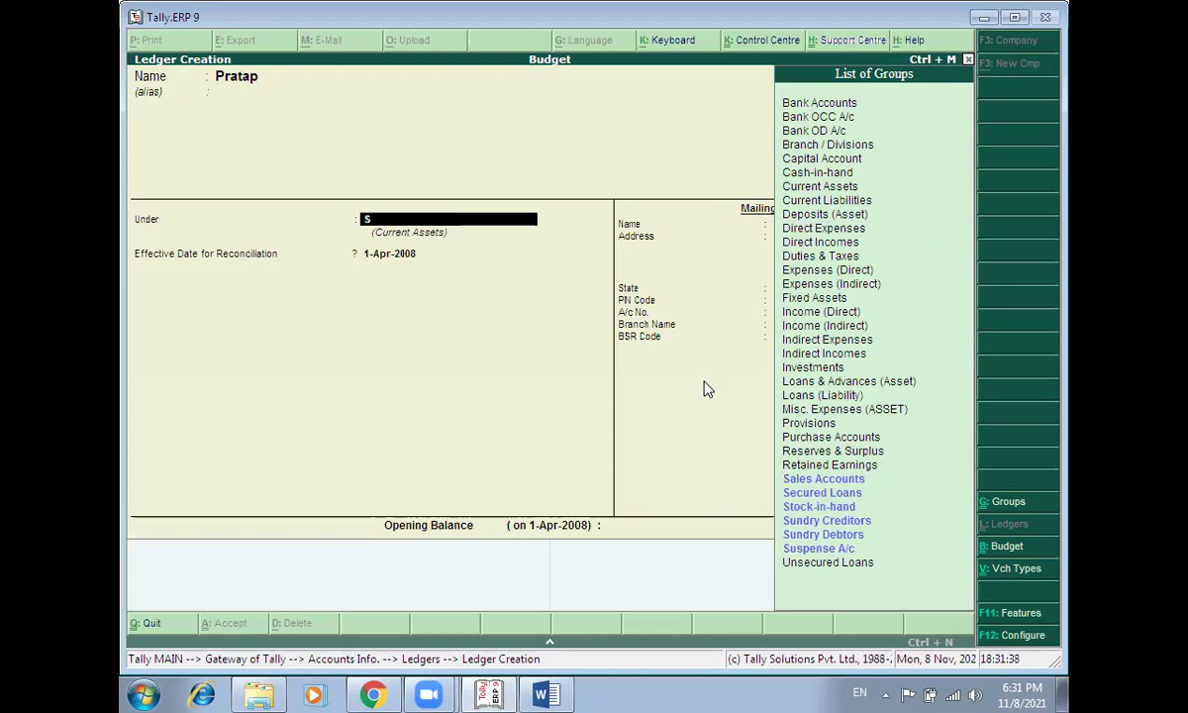
{"action": "key", "text": "Down"}
{"action": "key", "text": "Down"}
{"action": "key", "text": "Down"}
{"action": "key", "text": "Down"}
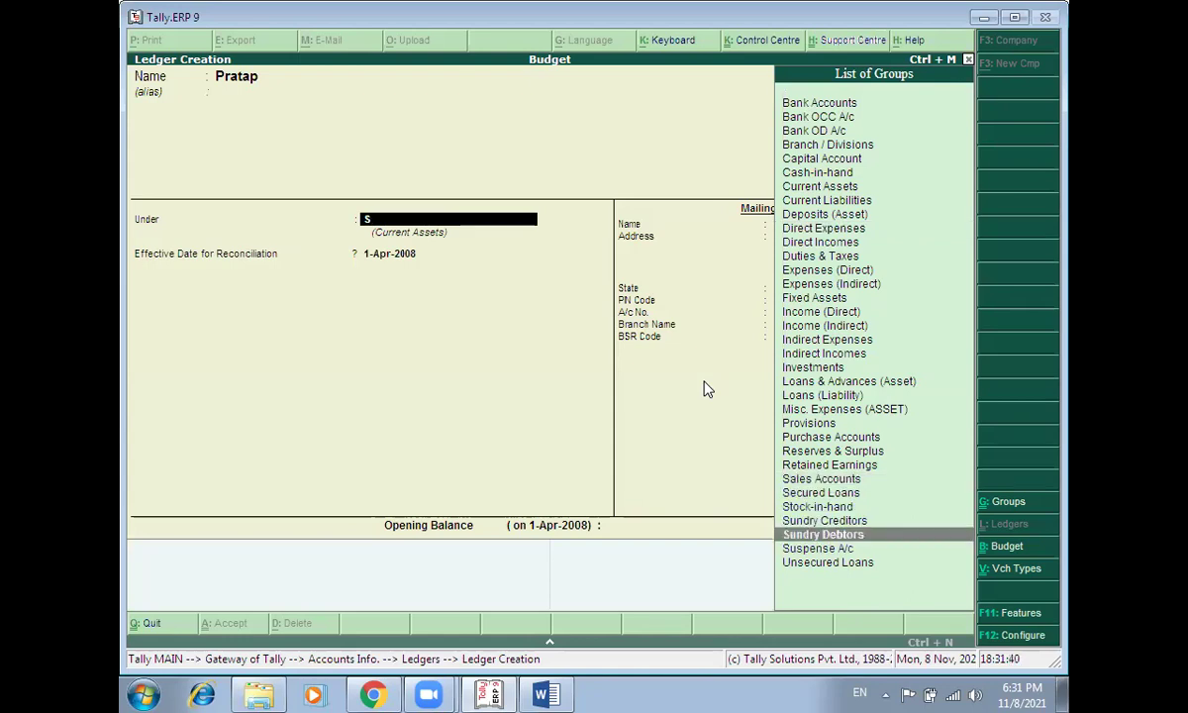
{"action": "key", "text": "Return"}
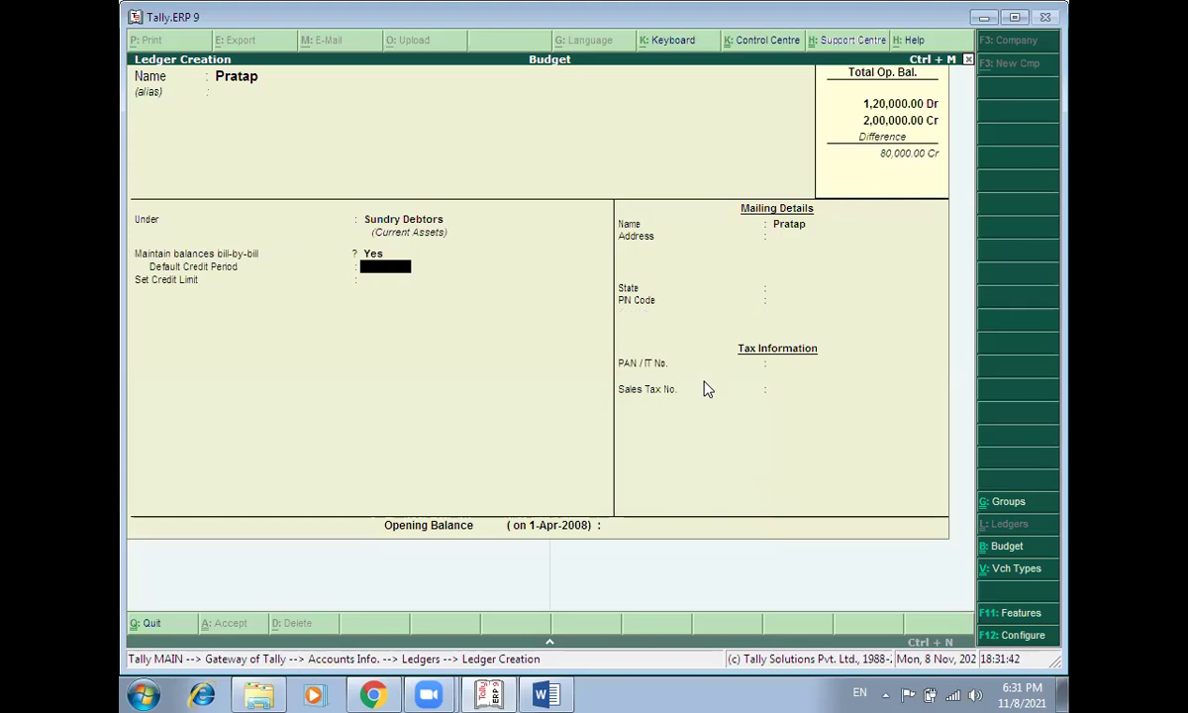
Step: Set bill-by-bill balances to No for the first debtor, enter the 40,000 opening balance from the BRS document, and save the ledger
{"action": "key", "text": "BackSpace"}
{"action": "key", "text": "n"}
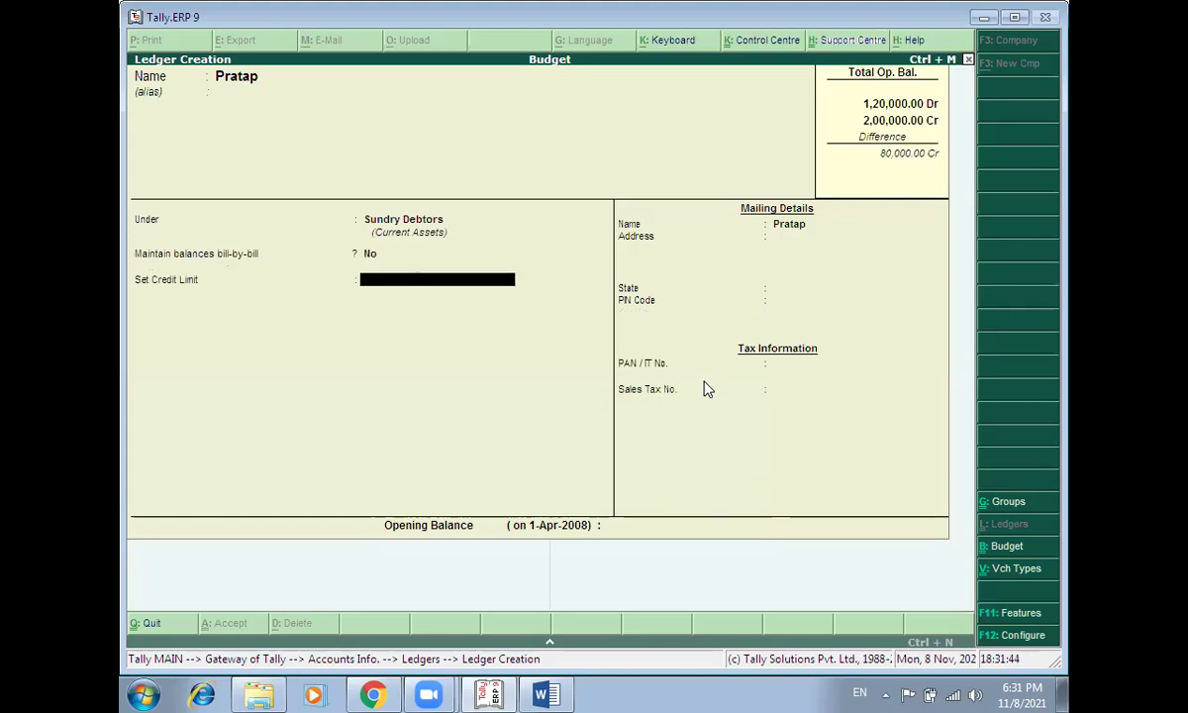
{"action": "key", "text": "Return"}
{"action": "key", "text": "Return"}
{"action": "key", "text": "Return"}
{"action": "key", "text": "Return"}
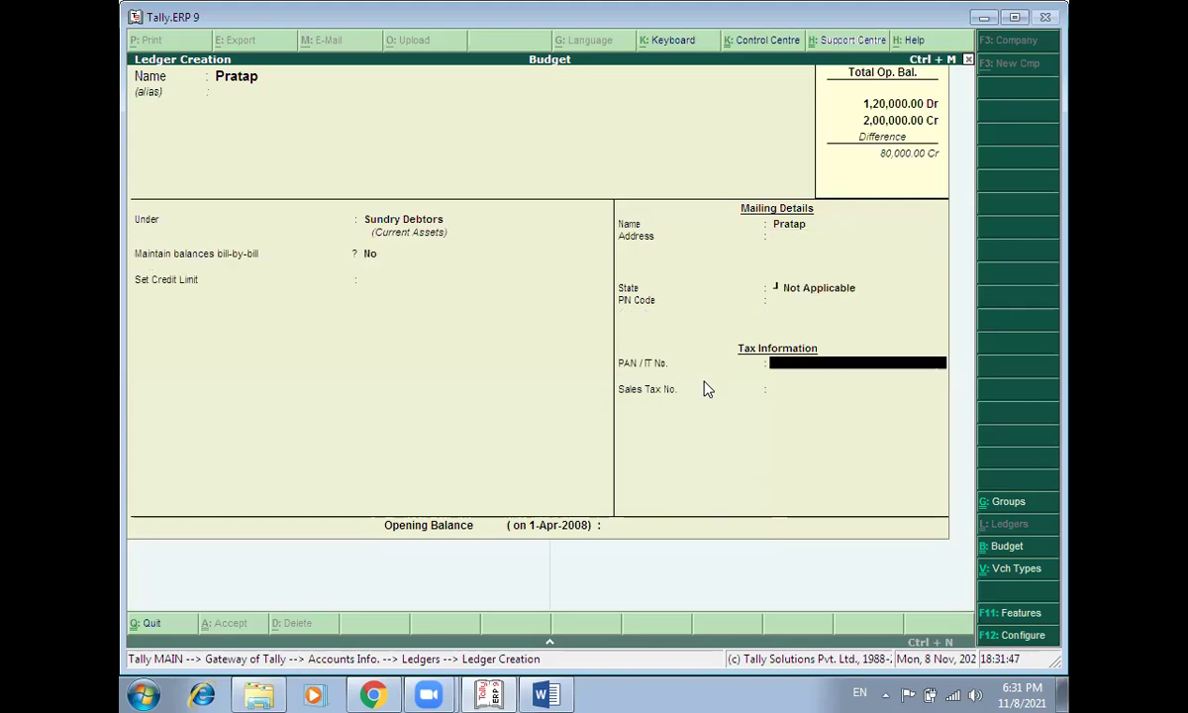
{"action": "key", "text": "Return"}
{"action": "key", "text": "Return"}
{"action": "key", "text": "alt+Tab"}
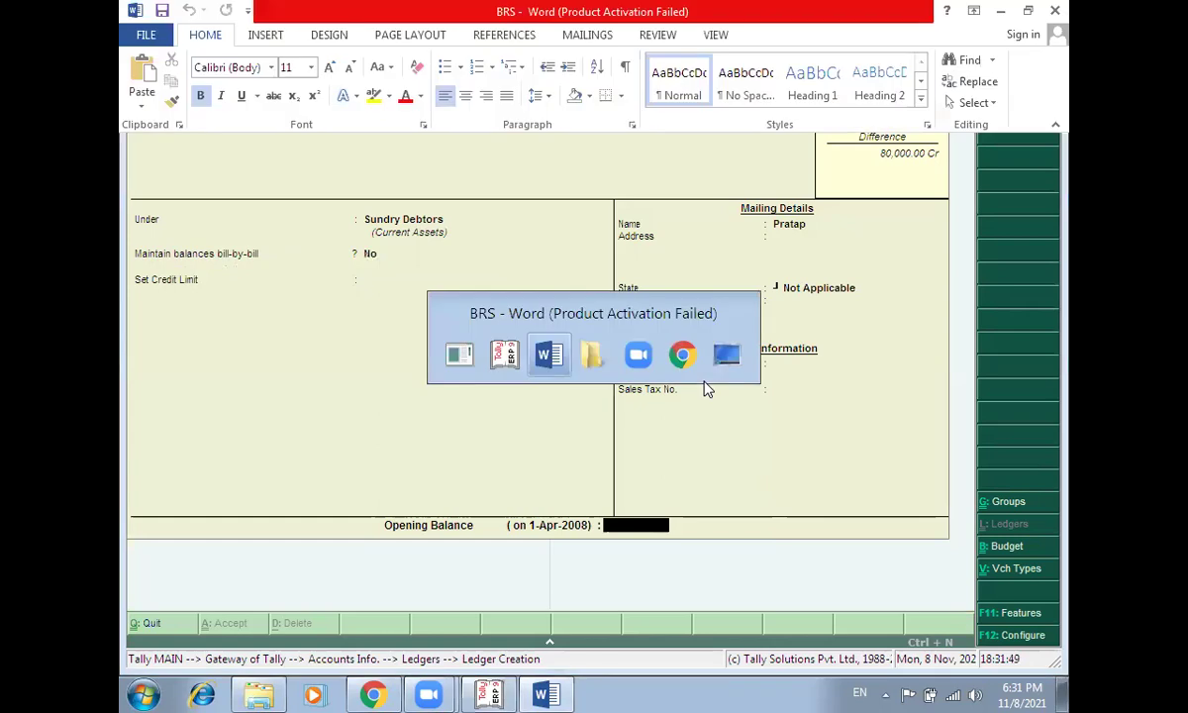
{"action": "key", "text": "alt+Tab"}
{"action": "type", "text": "40,000"}
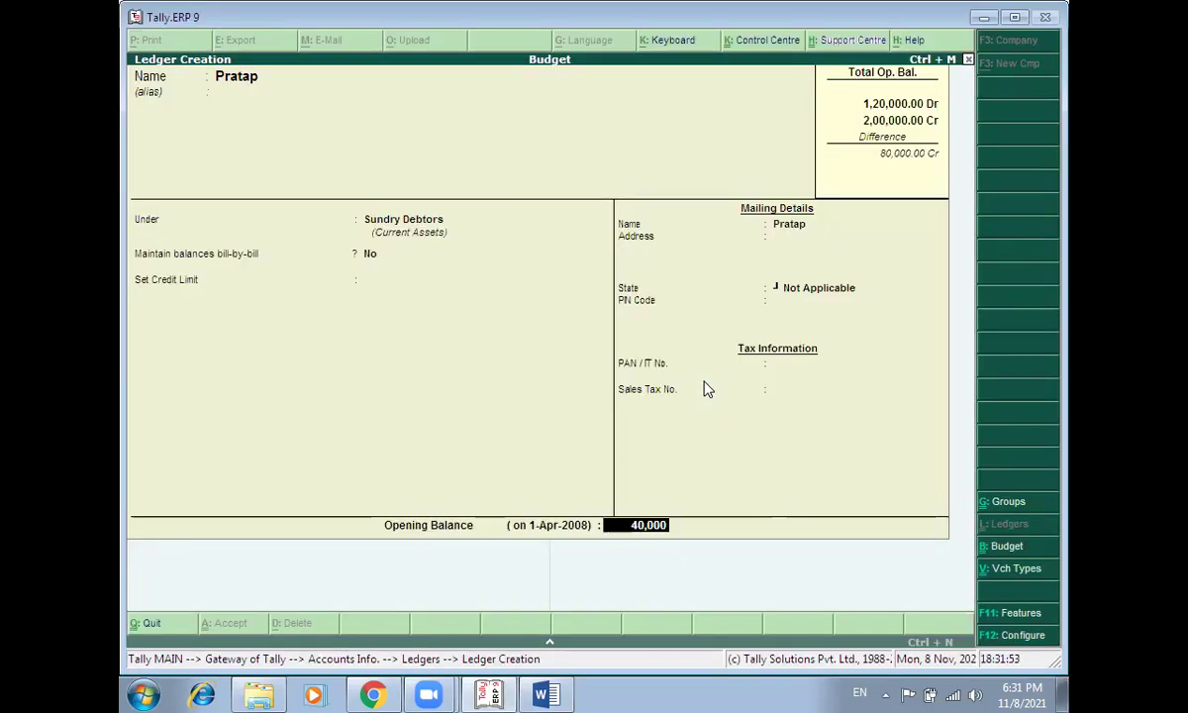
{"action": "key", "text": "Return"}
Step: Create a ledger for the second debtor listed in the BRS document, keeping it under Sundry Debtors without bill-by-bill balances
{"action": "key", "text": "alt+Tab"}
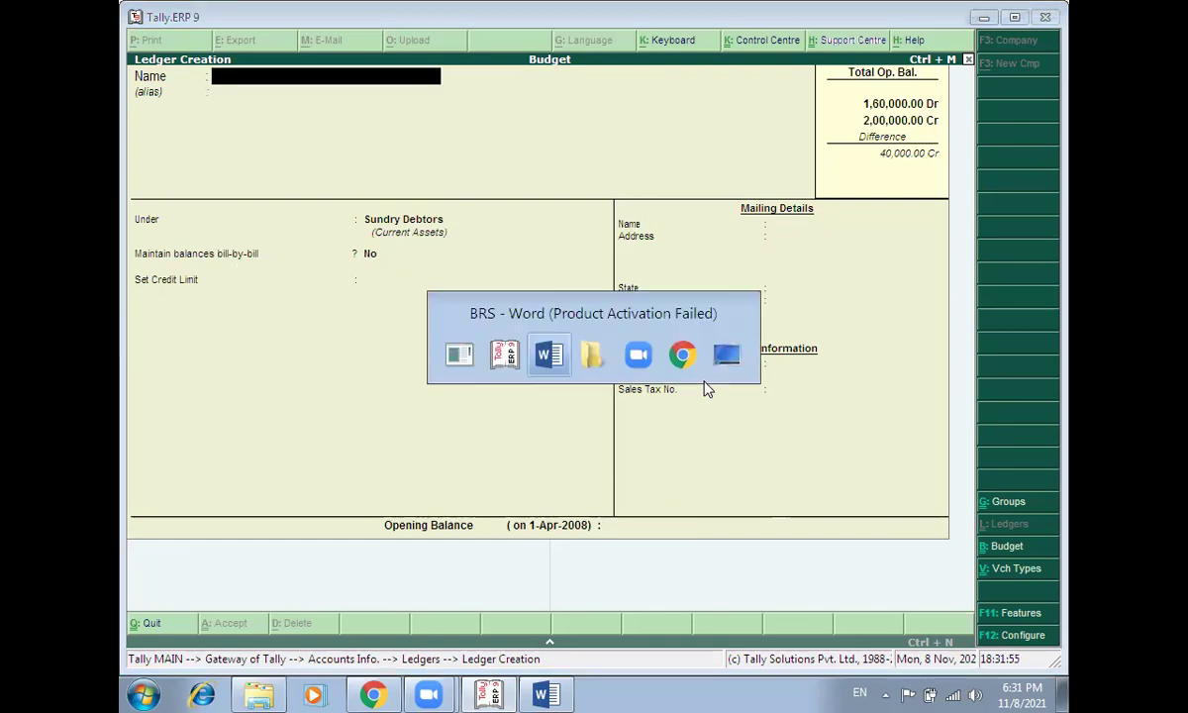
{"action": "key", "text": "alt+Tab"}
{"action": "type", "text": "Pende"}
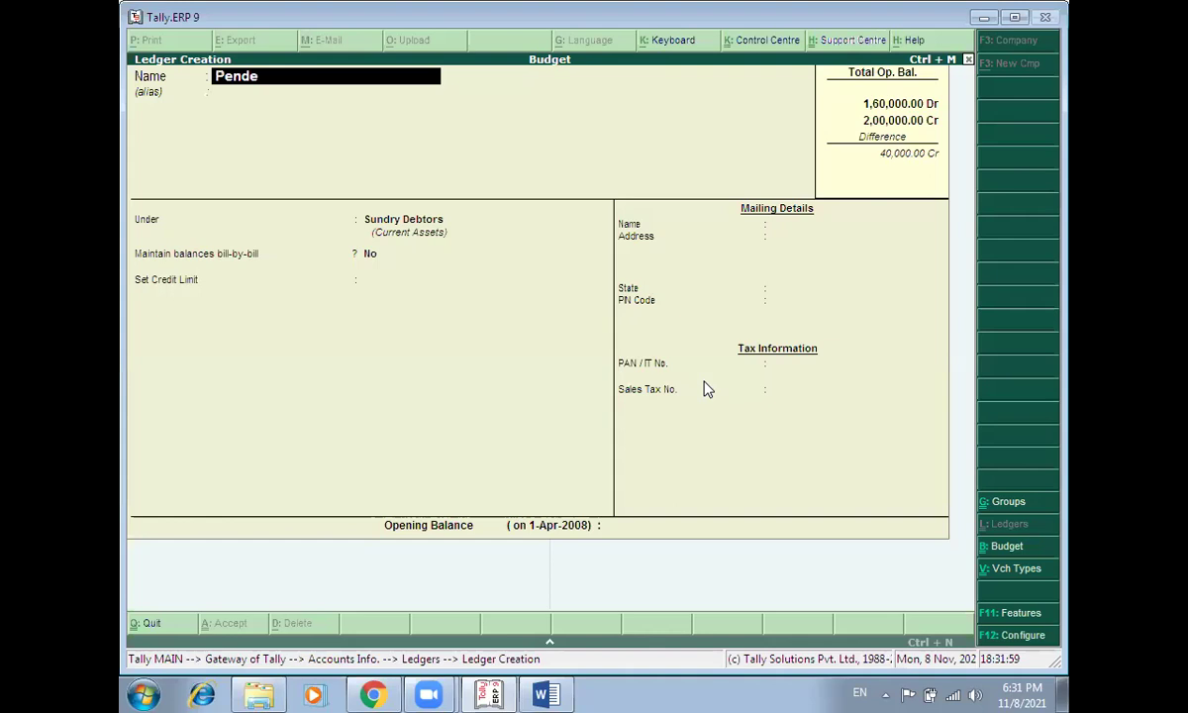
{"action": "type", "text": "se"}
{"action": "key", "text": "Return"}
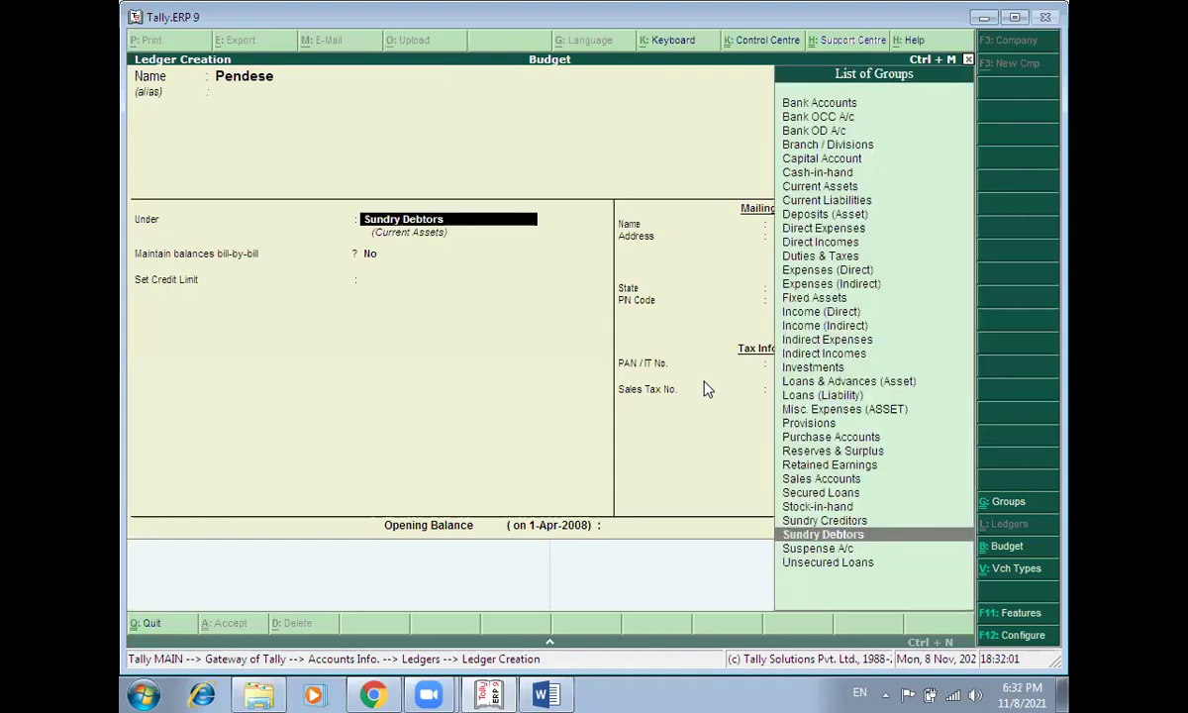
{"action": "key", "text": "Return"}
{"action": "key", "text": "Return"}
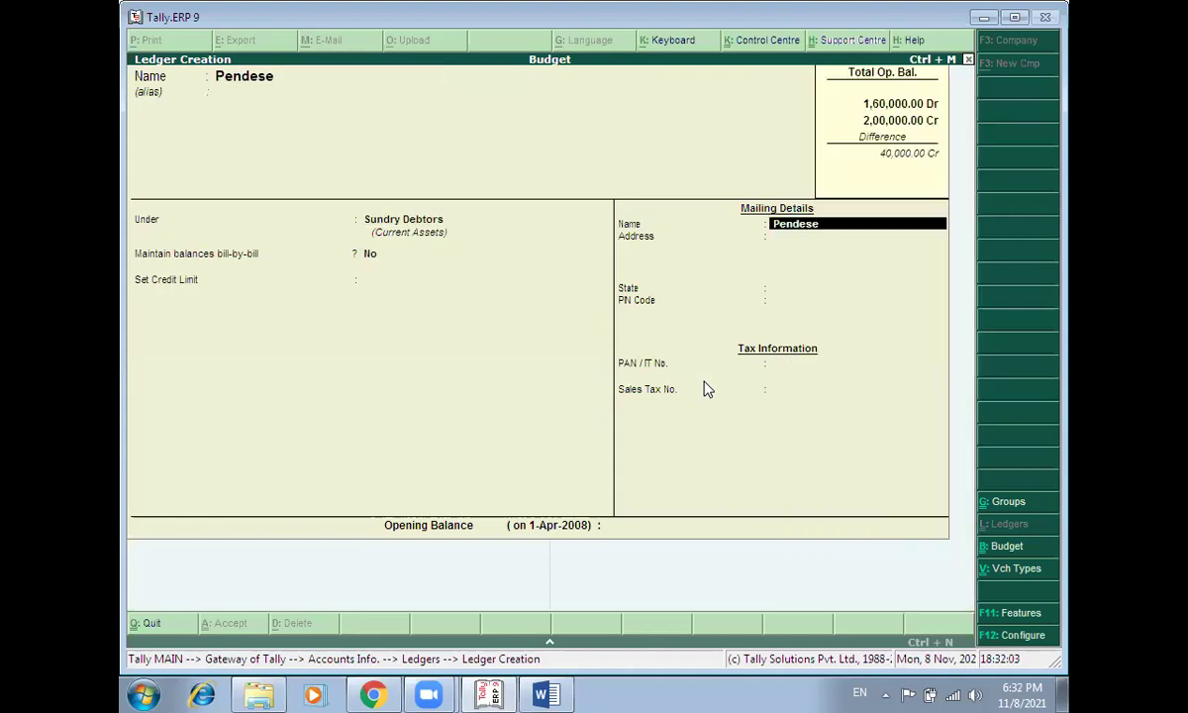
Step: Set the second debtor's opening balance to 60,000 Dr from the BRS document, leaving the mailing and tax details unfilled, and save the ledger
{"action": "key", "text": "Return"}
{"action": "key", "text": "Return"}
{"action": "key", "text": "Return"}
{"action": "key", "text": "Return"}
{"action": "key", "text": "Return"}
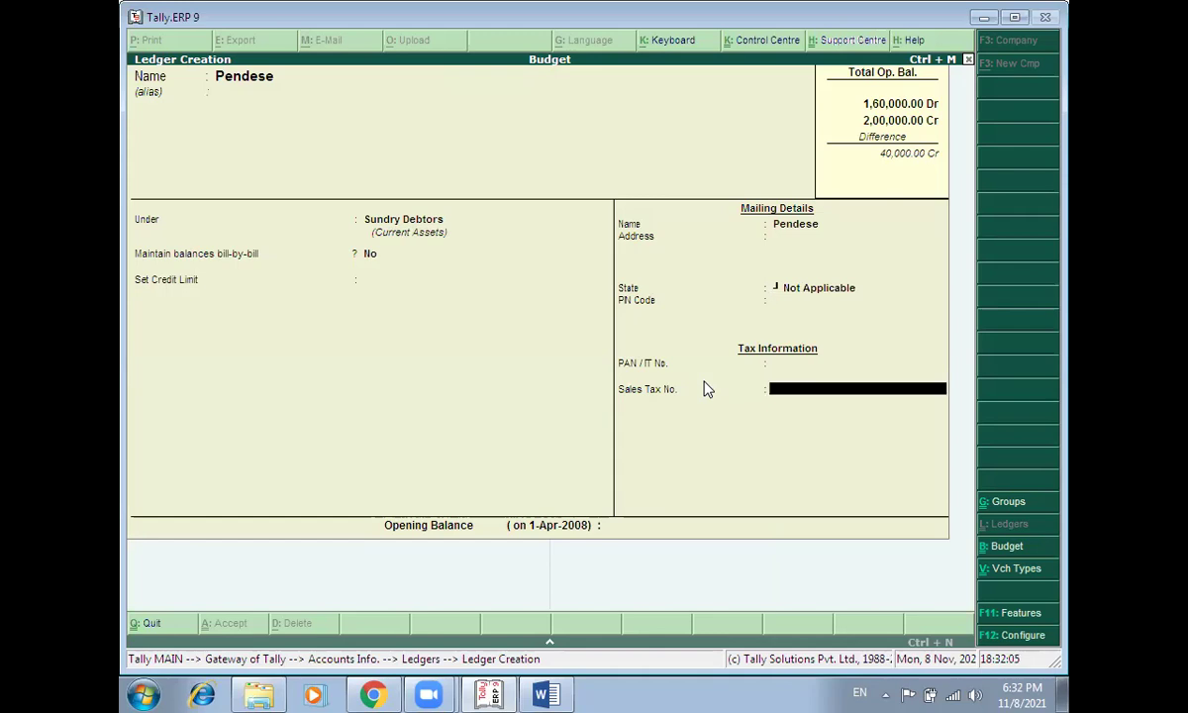
{"action": "key", "text": "Return"}
{"action": "key", "text": "alt+Tab"}
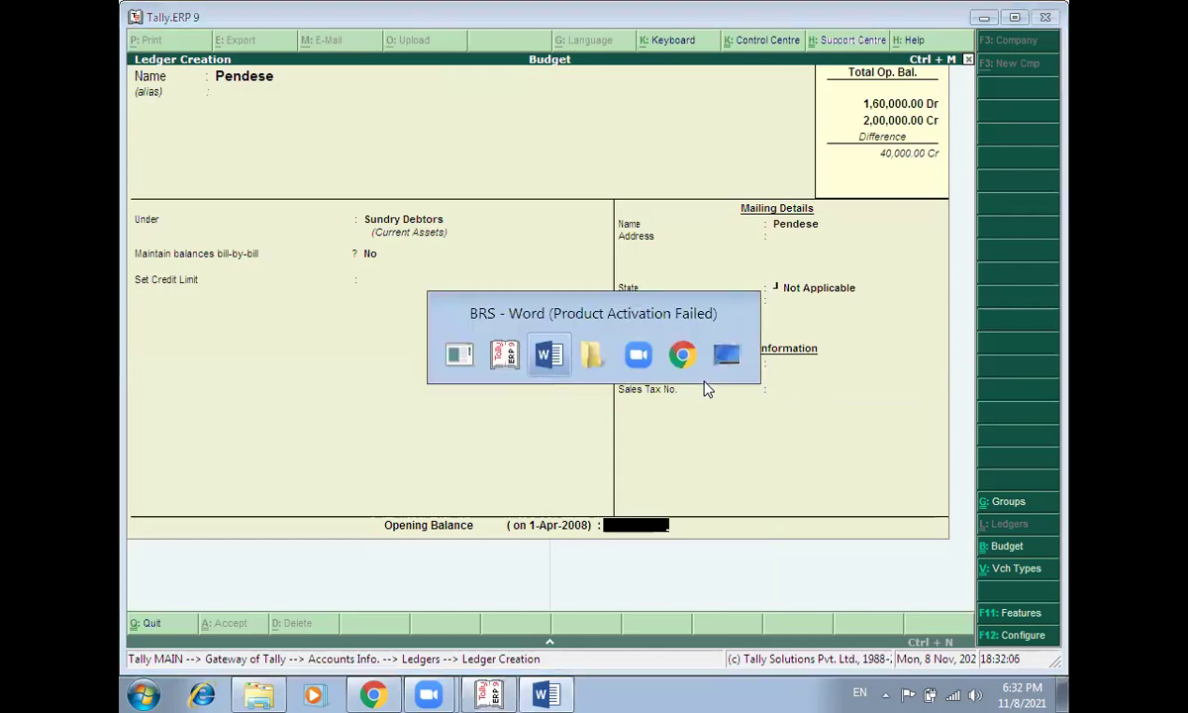
{"action": "key", "text": "alt+Tab"}
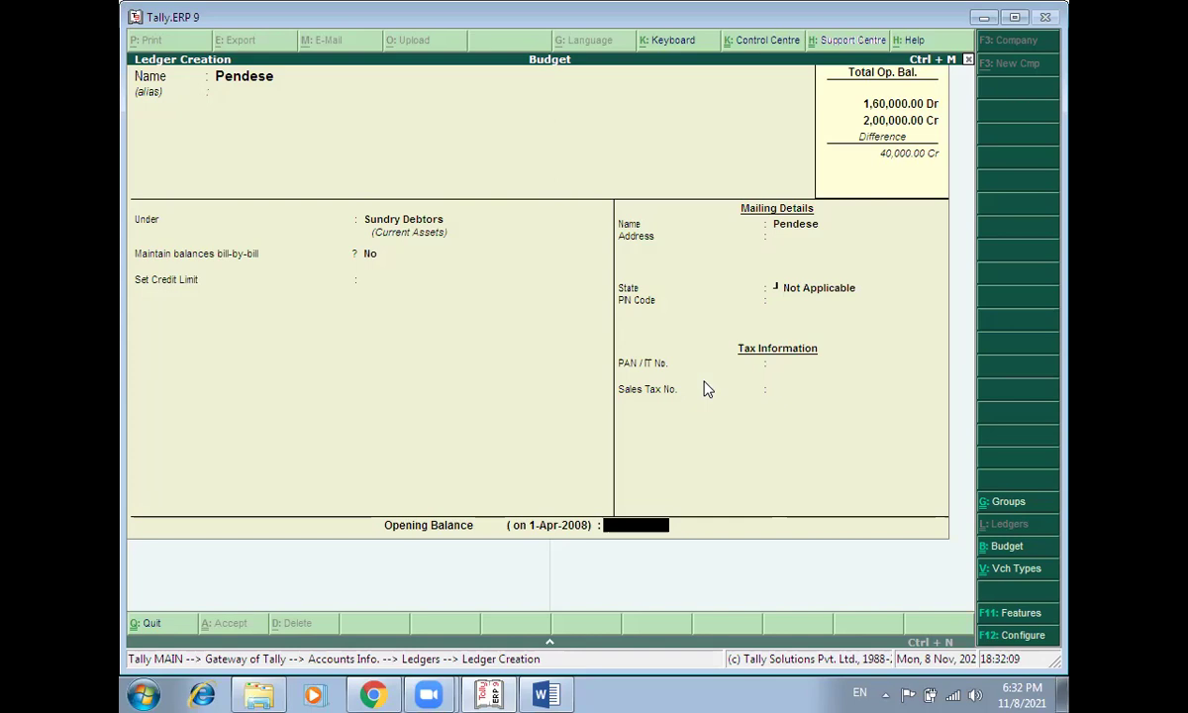
{"action": "type", "text": "60,000"}
{"action": "key", "text": "Return"}
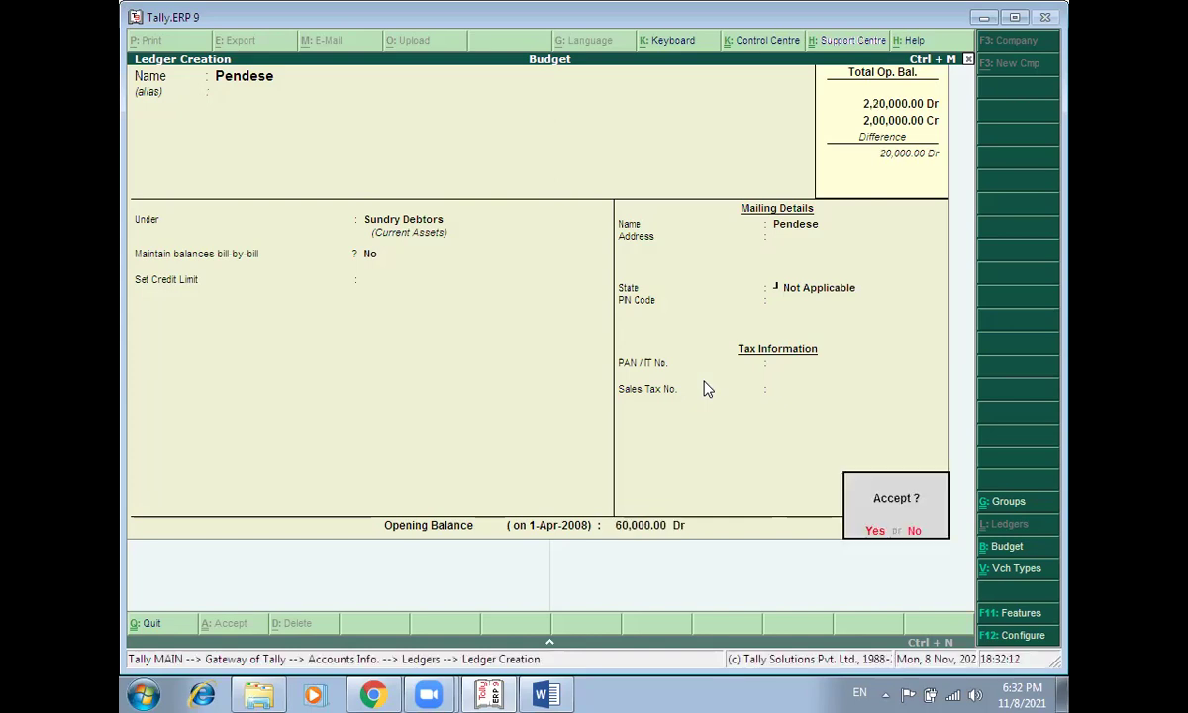
{"action": "key", "text": "Return"}
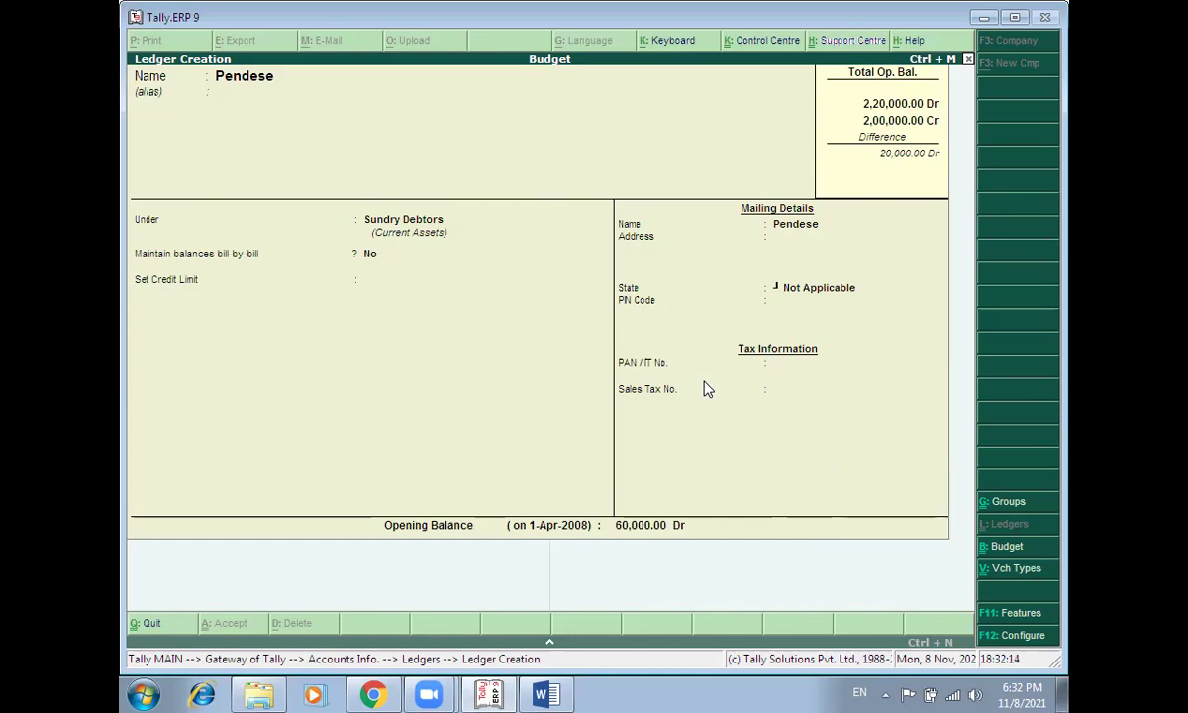
Step: Name the new ledger after the creditor listed in the BRS document, leaving the alias blank
{"action": "key", "text": "alt+Tab"}
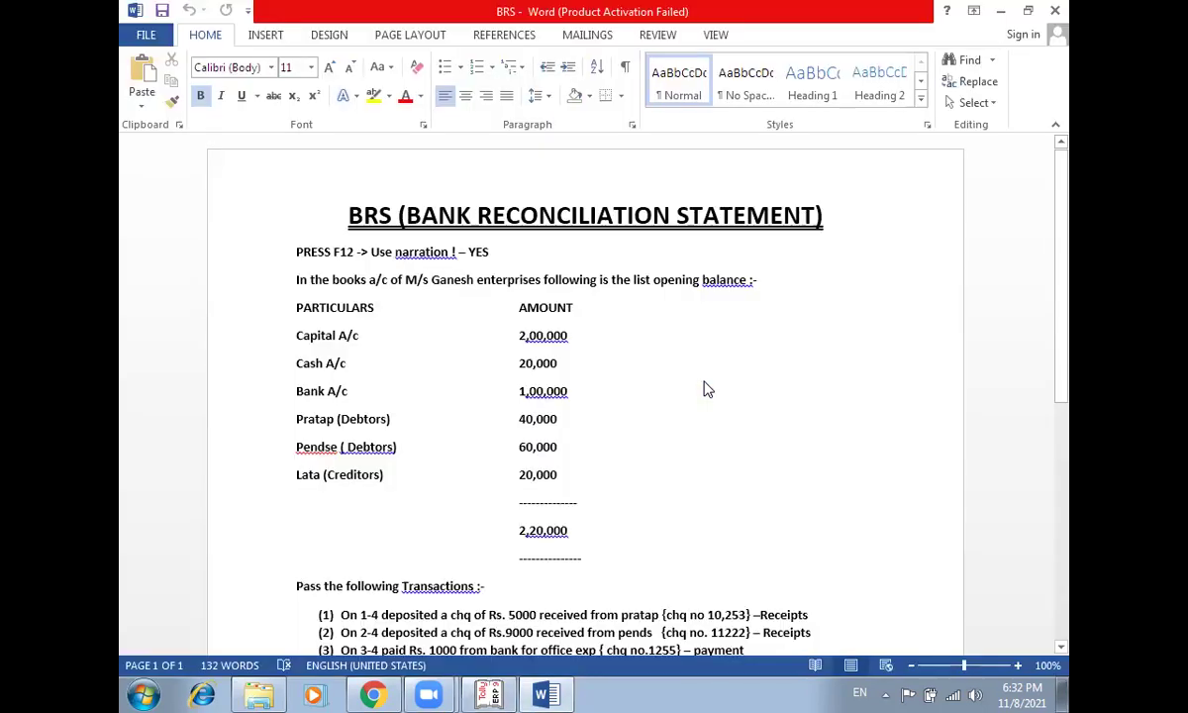
{"action": "key", "text": "alt+Tab"}
{"action": "type", "text": "Lata"}
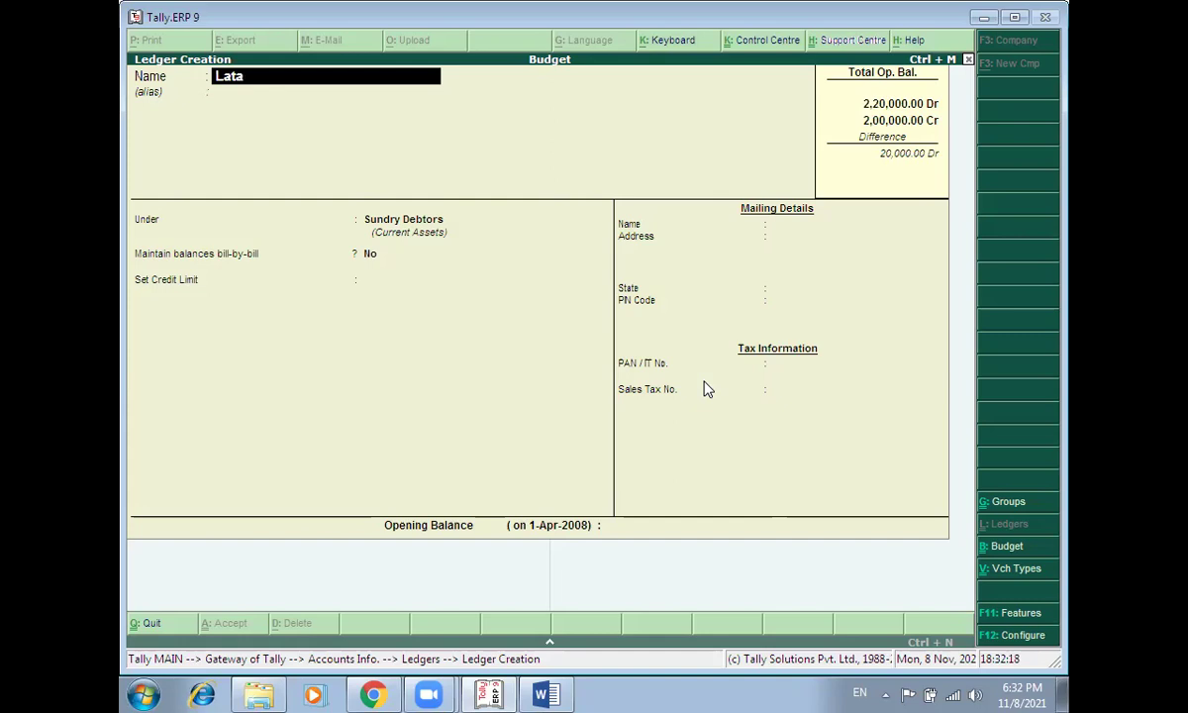
{"action": "key", "text": "Return"}
{"action": "key", "text": "Return"}
Step: Place the creditor's ledger under the Sundry Creditors group after checking the BRS document
{"action": "key", "text": "alt+Tab"}
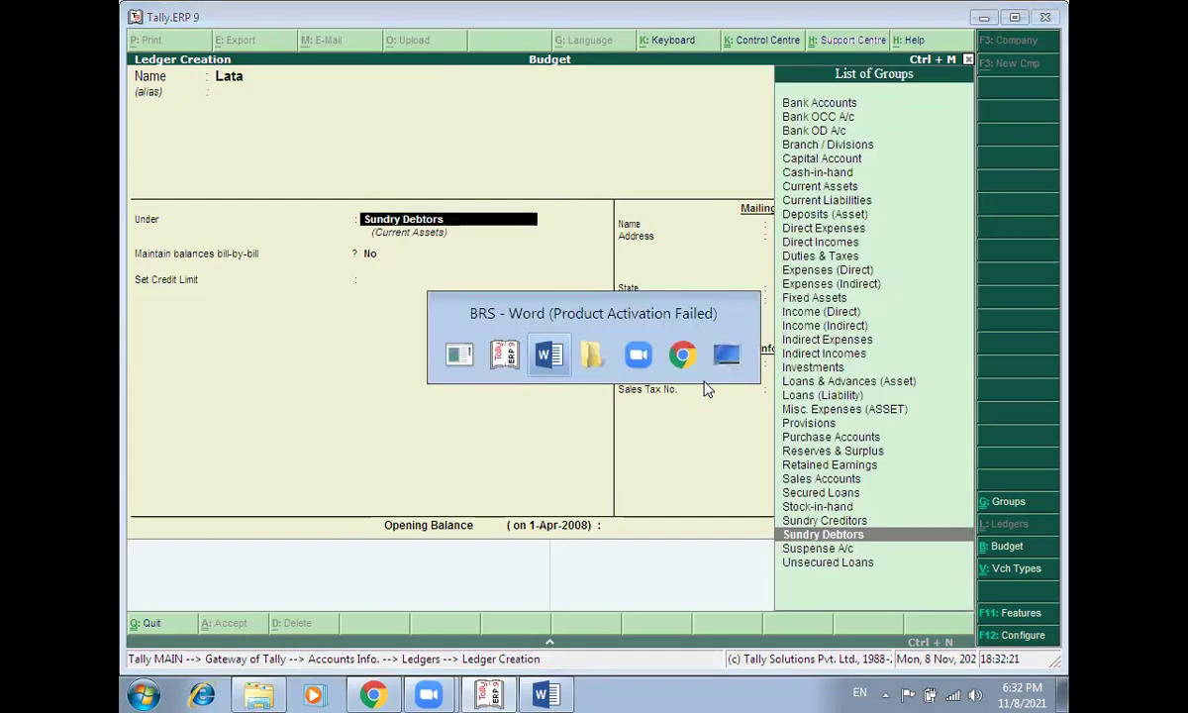
{"action": "key", "text": "alt+Tab"}
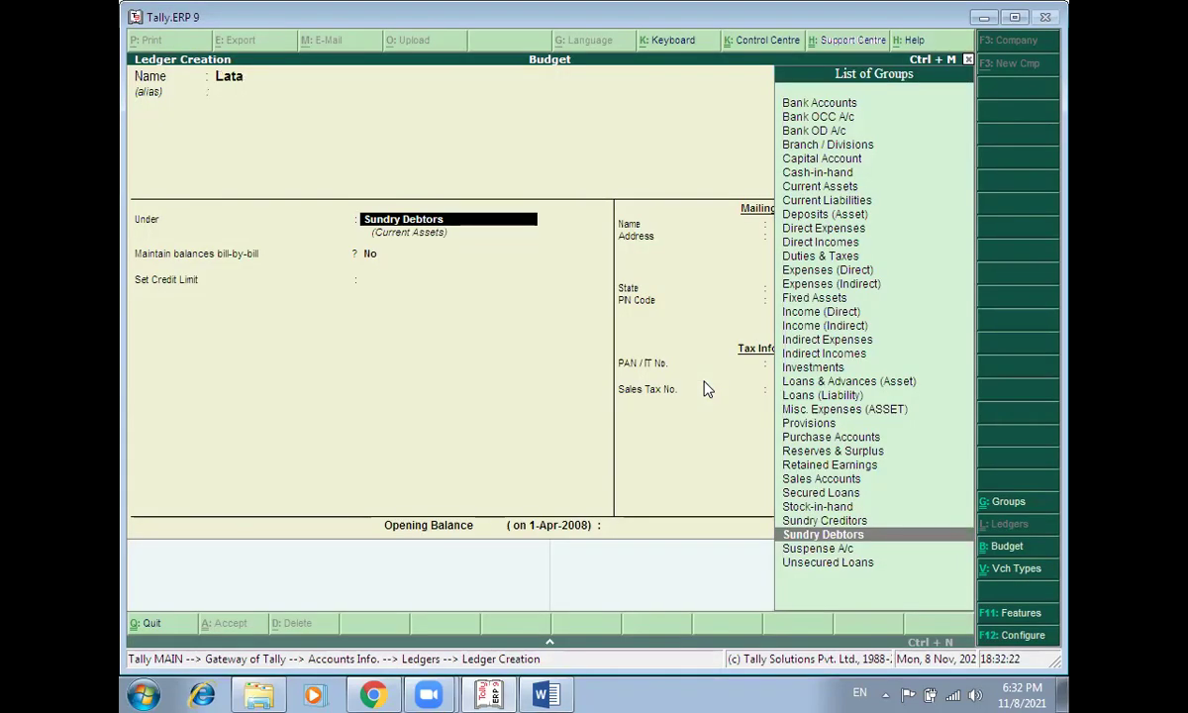
{"action": "type", "text": "C"}
{"action": "key", "text": "BackSpace"}
{"action": "type", "text": "Sun"}
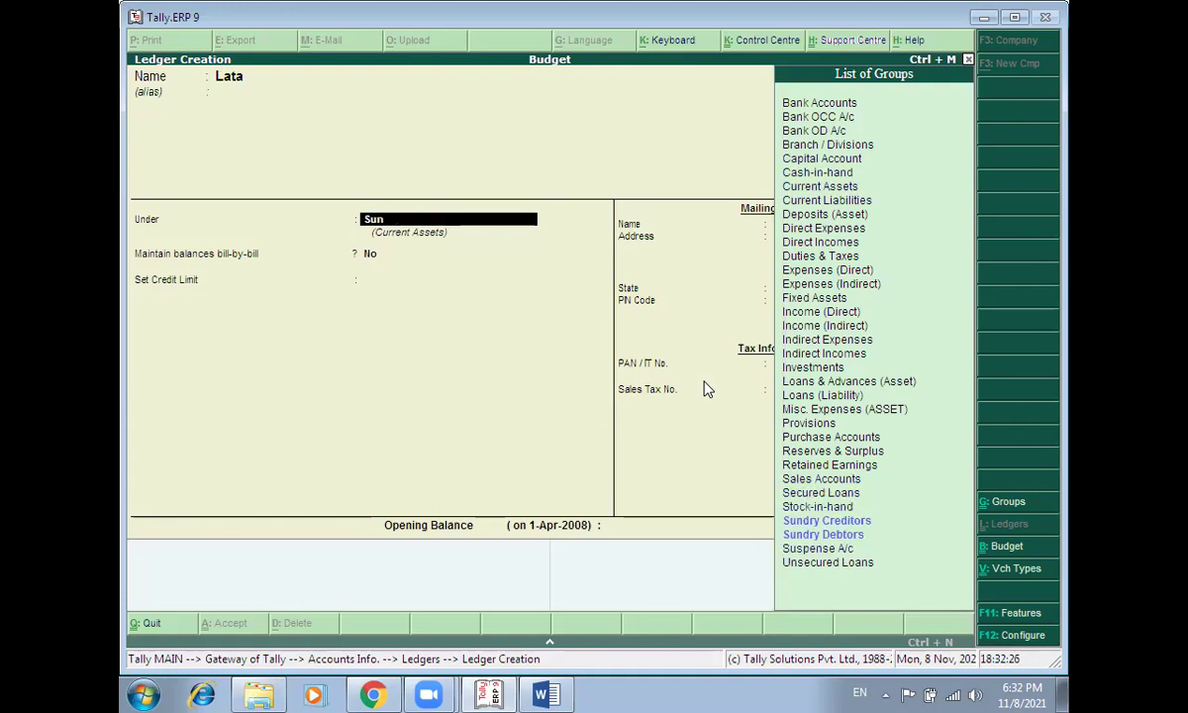
{"action": "key", "text": "Return"}
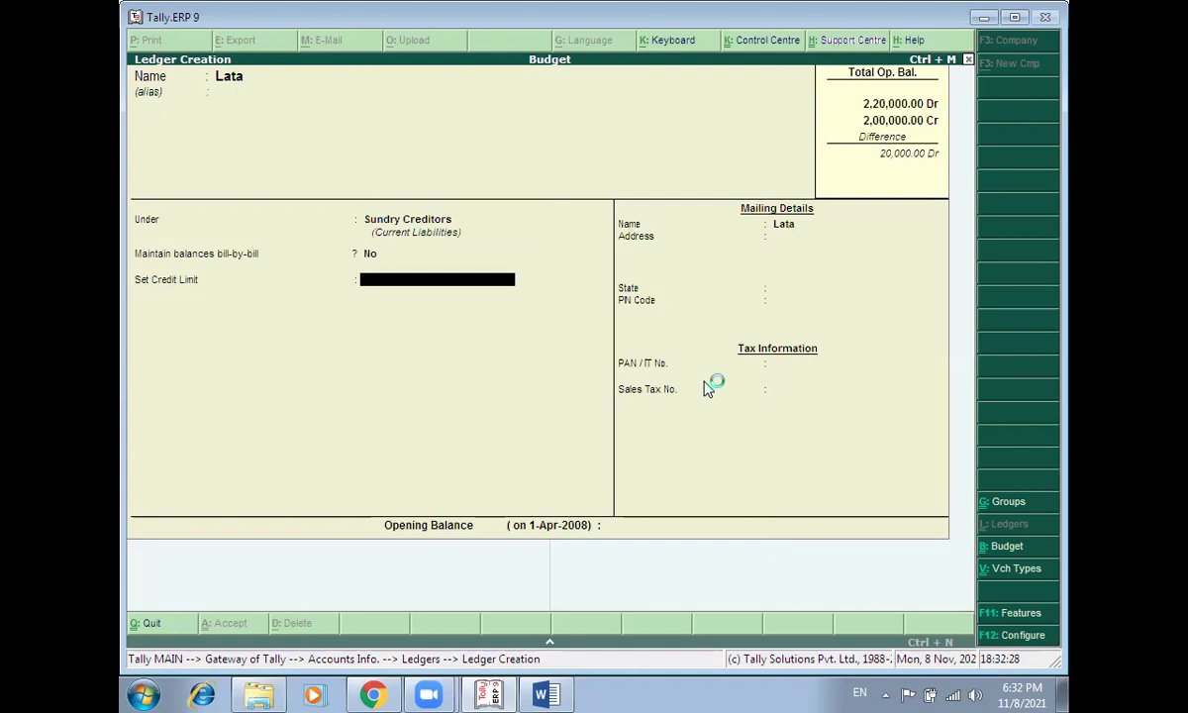
Step: Set the creditor's state to Maharashtra, leaving the credit limit, address, PIN code and tax fields blank
{"action": "key", "text": "Return"}
{"action": "key", "text": "Return"}
{"action": "key", "text": "Return"}
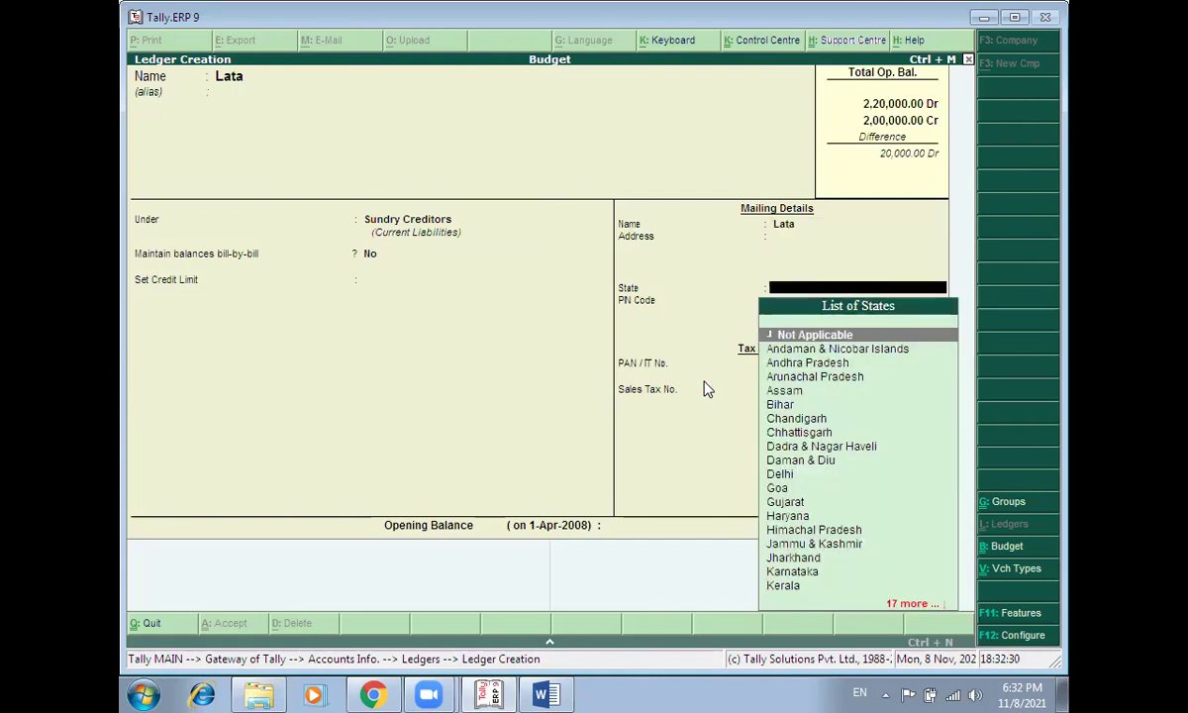
{"action": "type", "text": "M"}
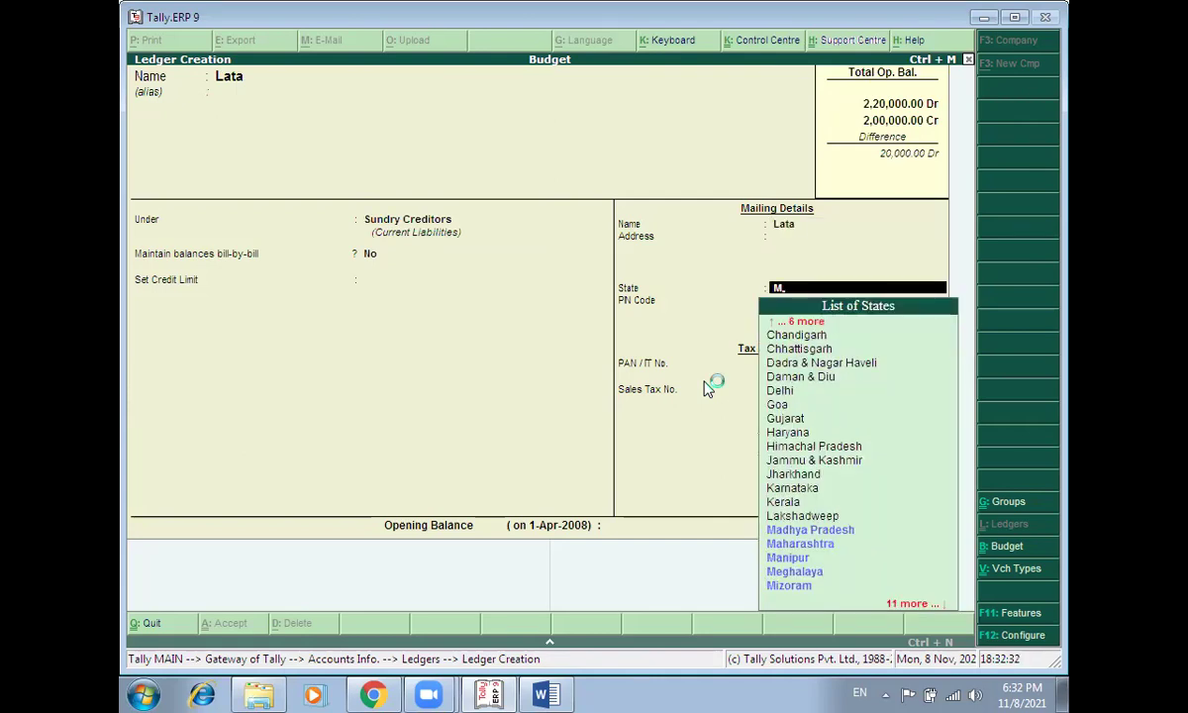
{"action": "key", "text": "Down"}
{"action": "key", "text": "Down"}
{"action": "key", "text": "Return"}
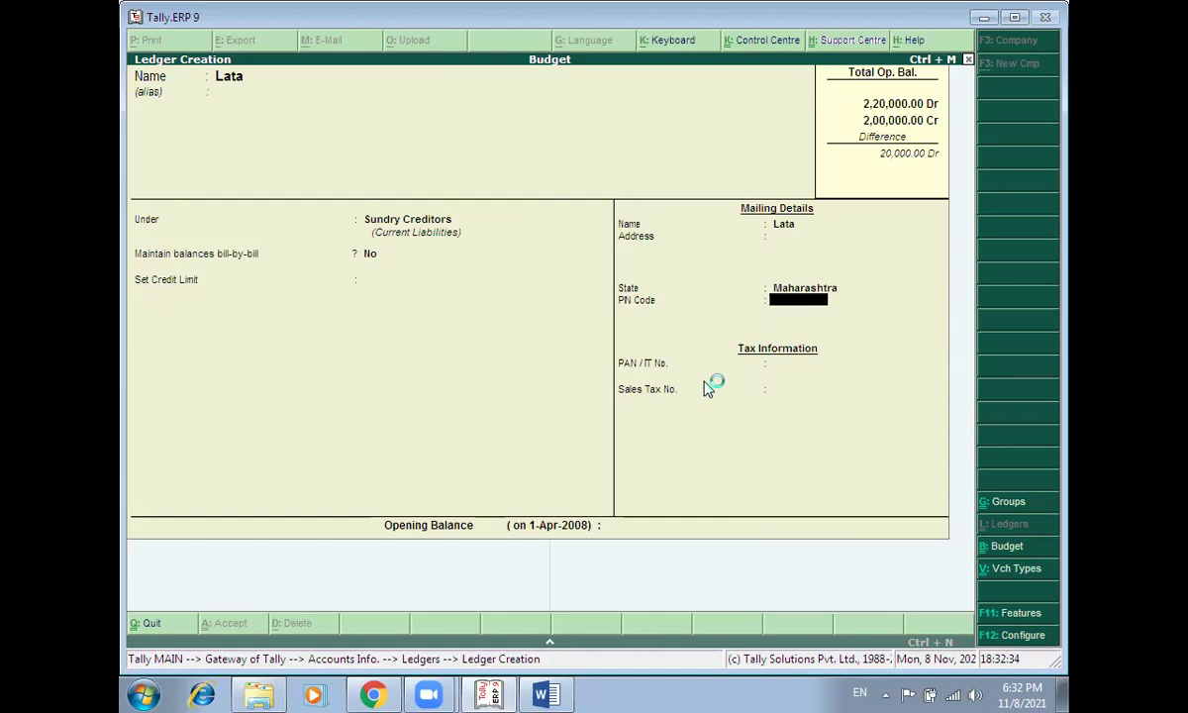
{"action": "key", "text": "Return"}
{"action": "key", "text": "Return"}
{"action": "key", "text": "Return"}
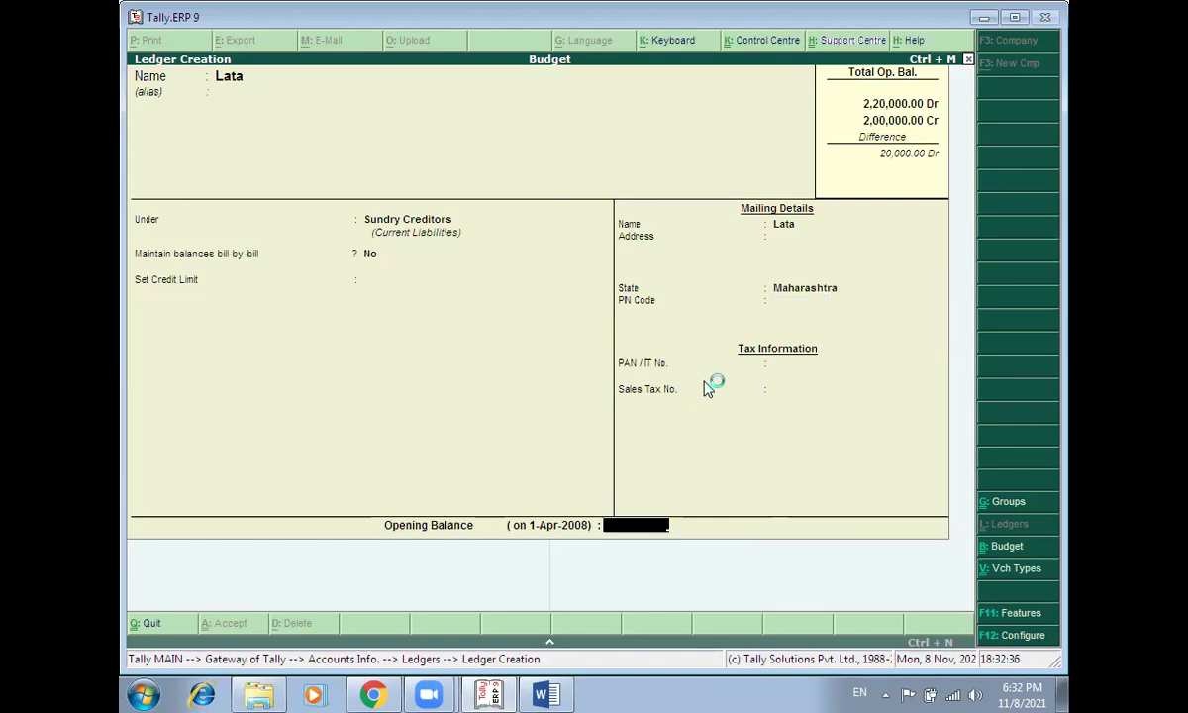
Step: Enter the creditor's 20,000 Cr opening balance from the BRS document and save the ledger
{"action": "key", "text": "alt+Tab"}
{"action": "key", "text": "alt+Tab"}
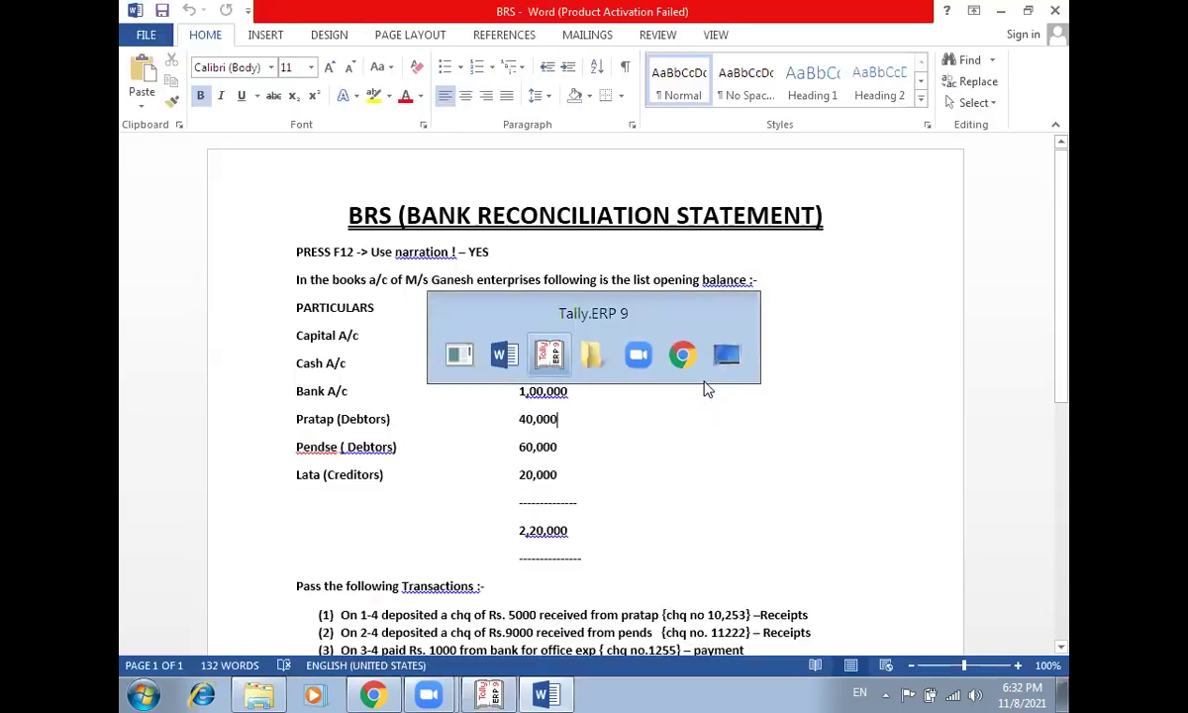
{"action": "key", "text": "alt+Tab"}
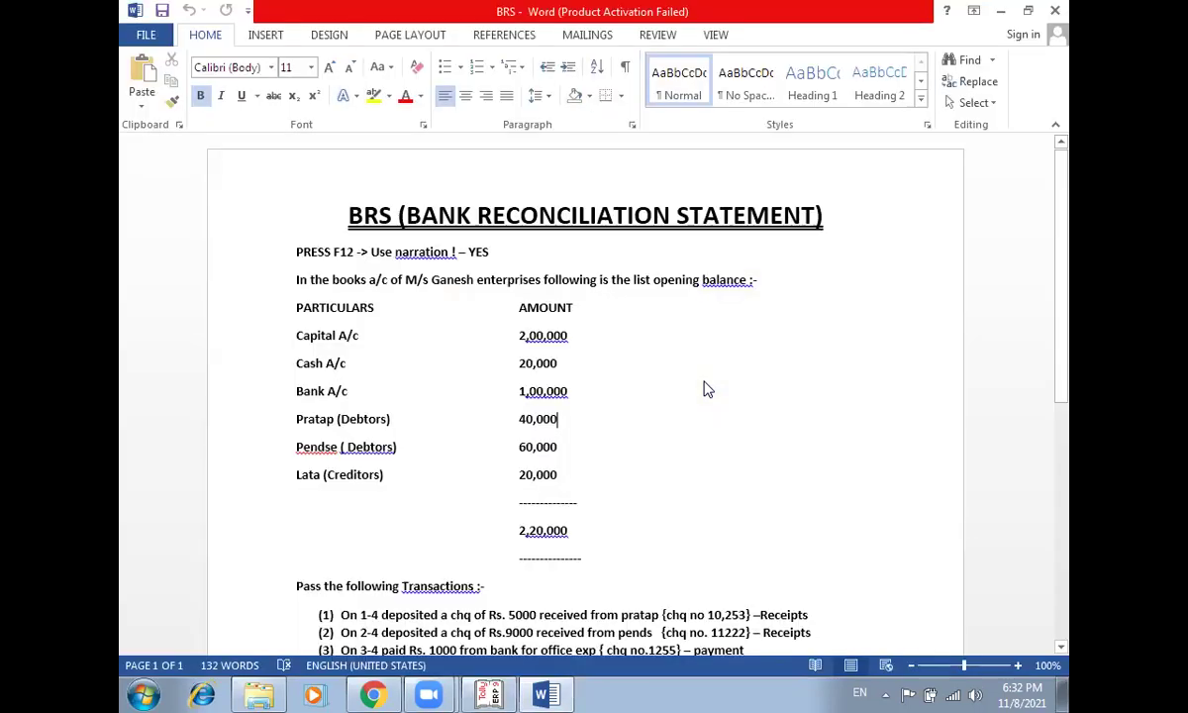
{"action": "key", "text": "alt+Tab"}
{"action": "type", "text": "20,000"}
{"action": "key", "text": "Return"}
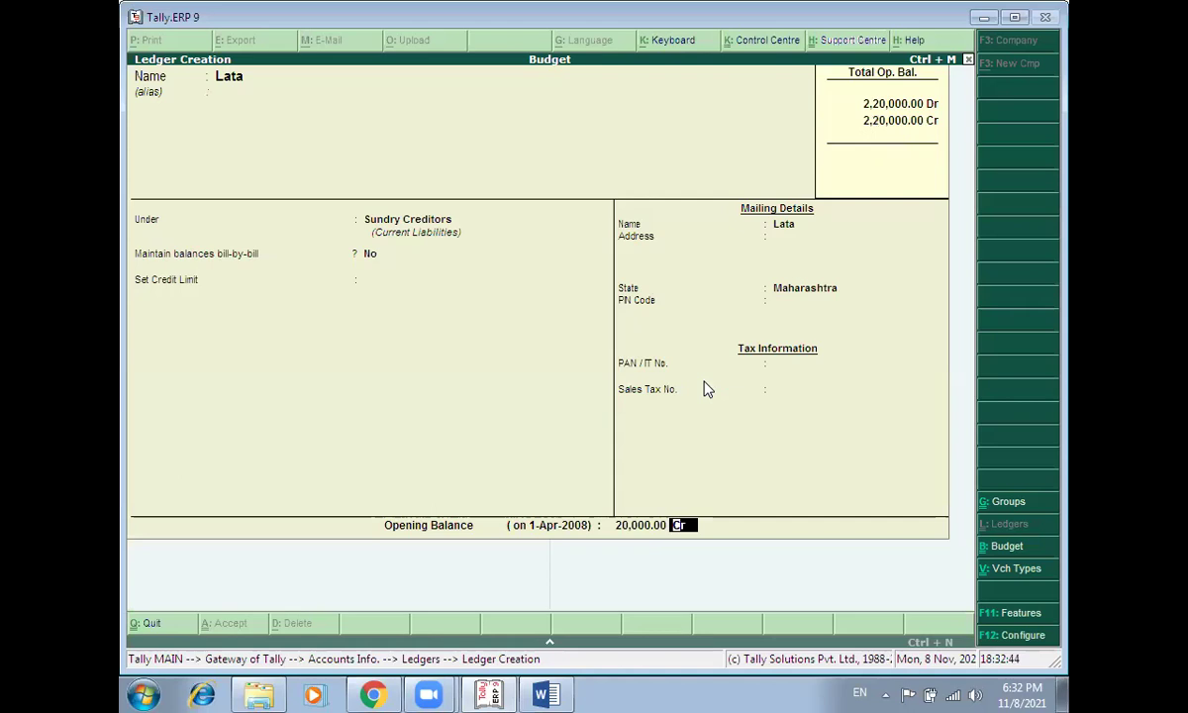
{"action": "key", "text": "Return"}
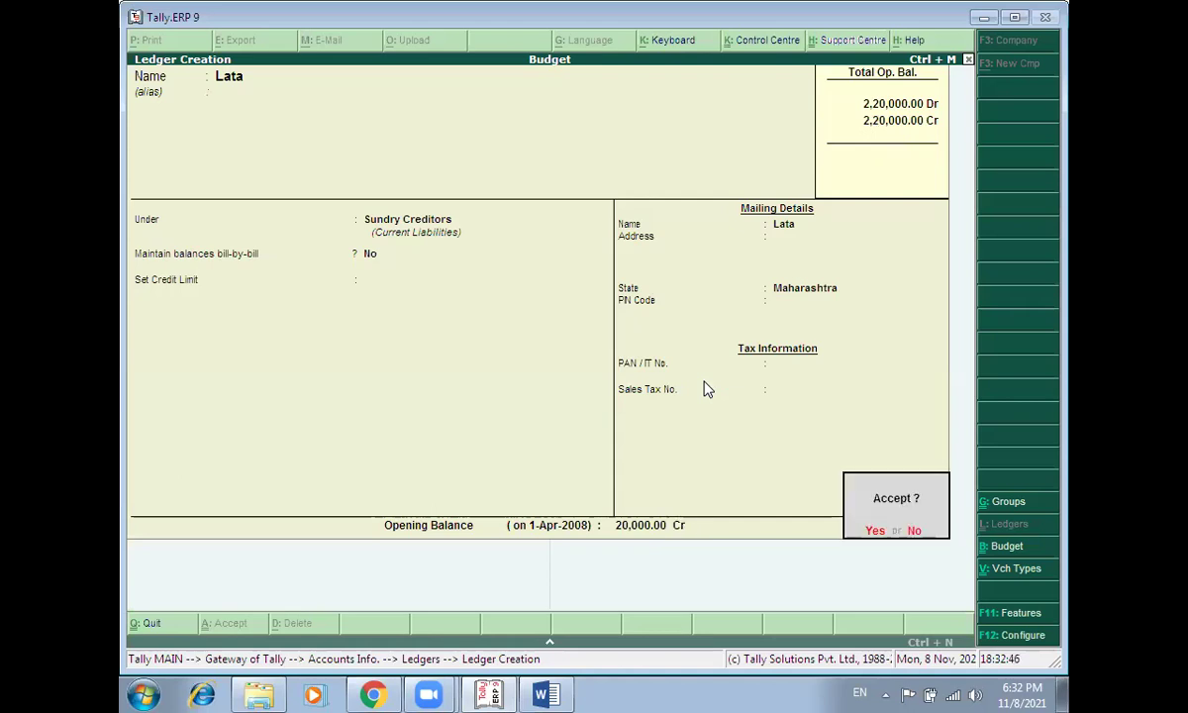
{"action": "key", "text": "Return"}
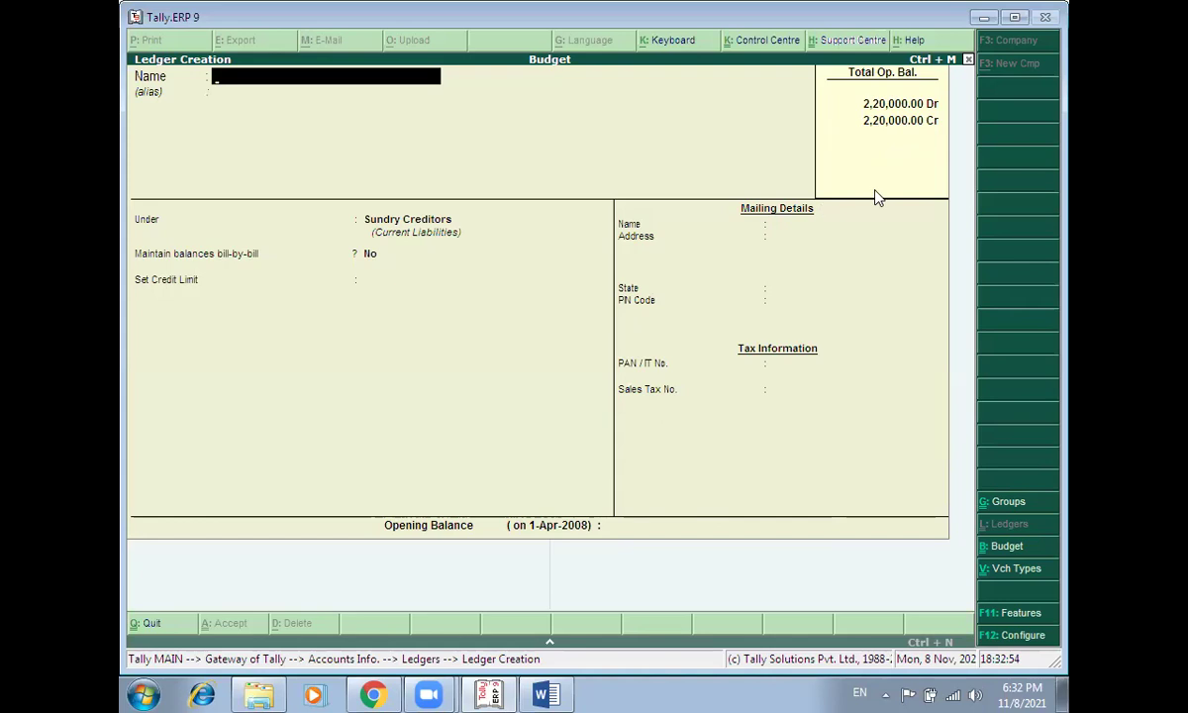
Step: Exit ledger creation, open Accounting Vouchers, and review the transactions listed in the BRS document
{"action": "key", "text": "Escape"}
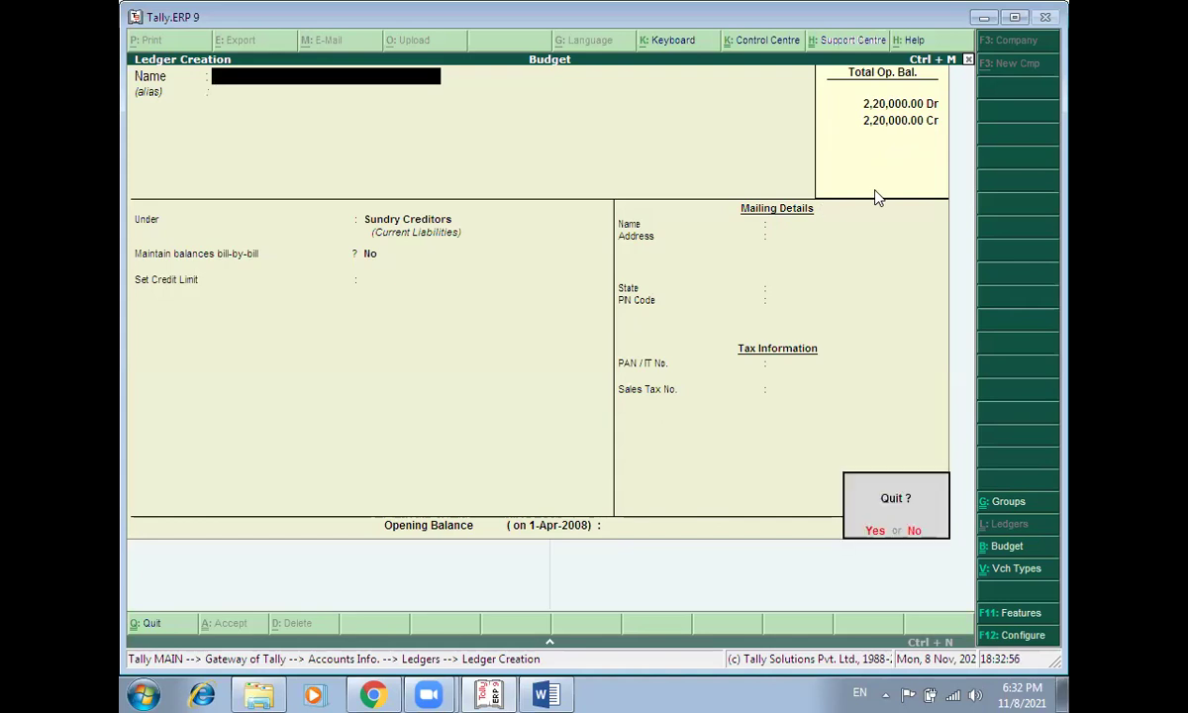
{"action": "key", "text": "y"}
{"action": "key", "text": "Escape"}
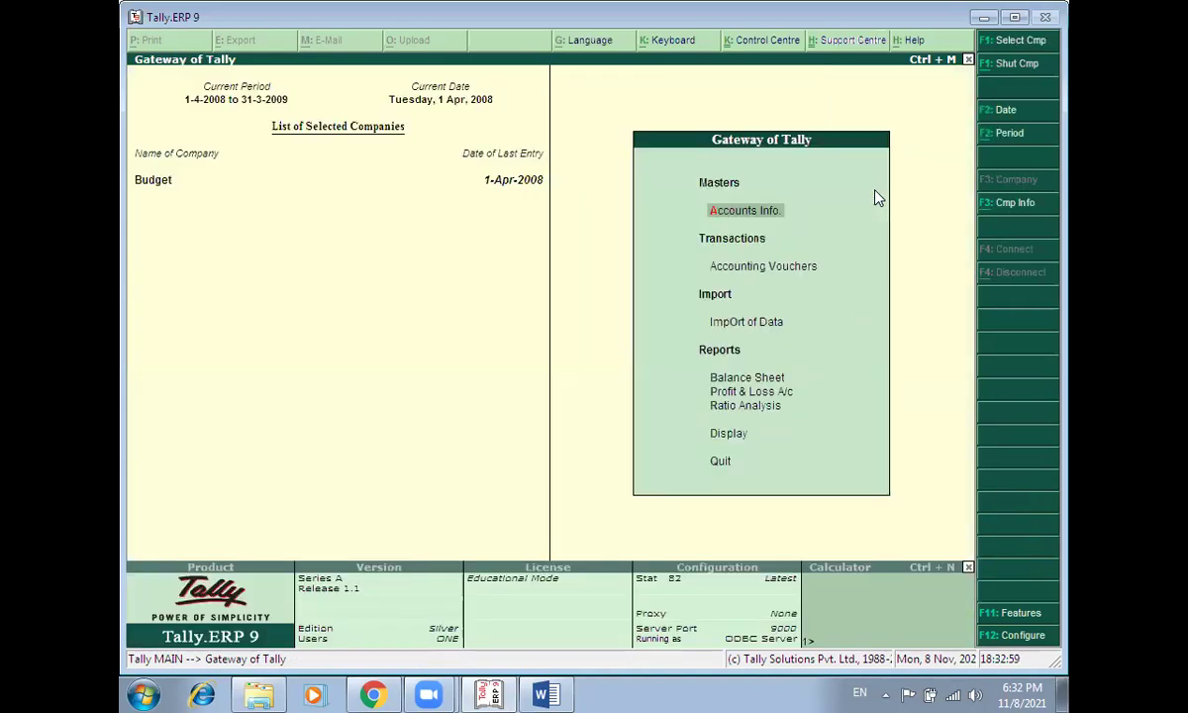
{"action": "key", "text": "Down"}
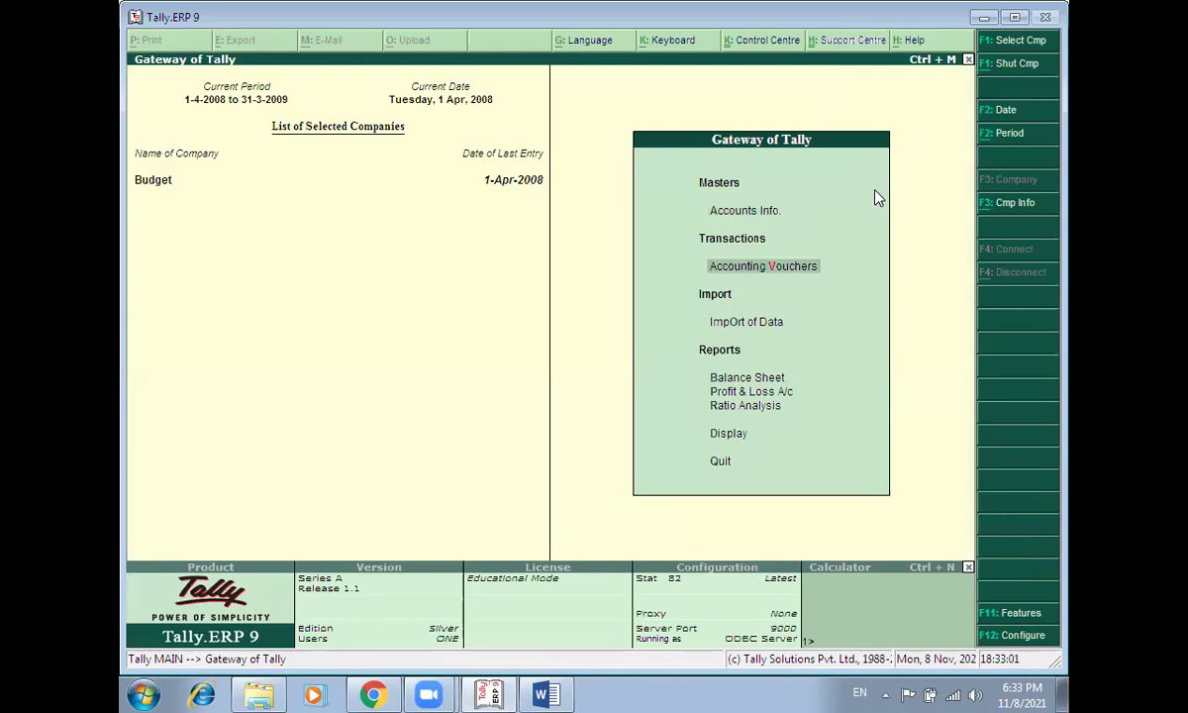
{"action": "key", "text": "Return"}
{"action": "key", "text": "alt+Tab"}
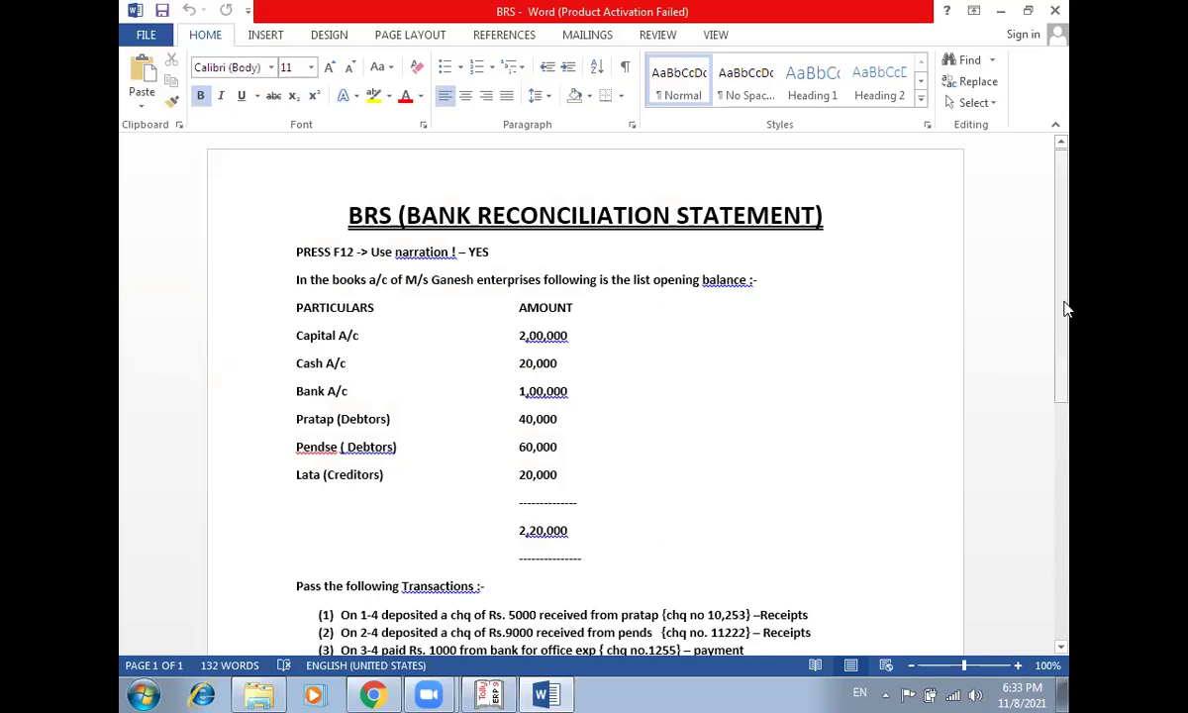
{"action": "scroll", "coordinate": [1065, 310], "scroll_direction": "down", "scroll_amount": 3}
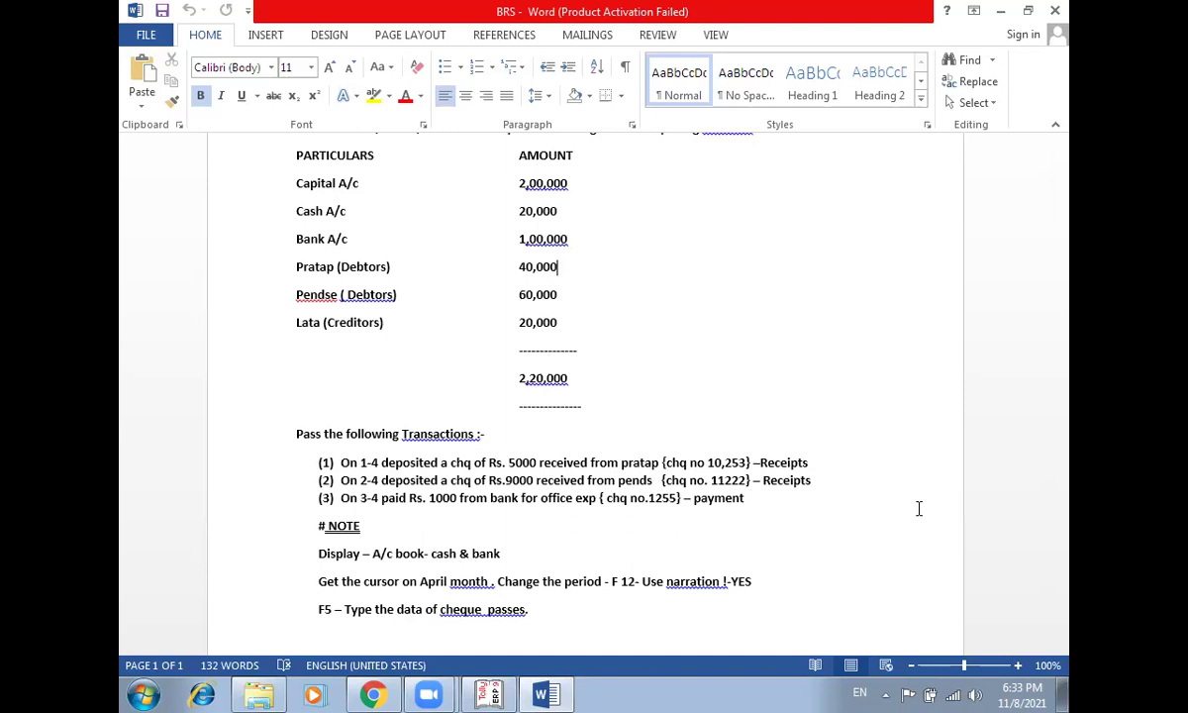
{"action": "key", "text": "alt+Tab"}
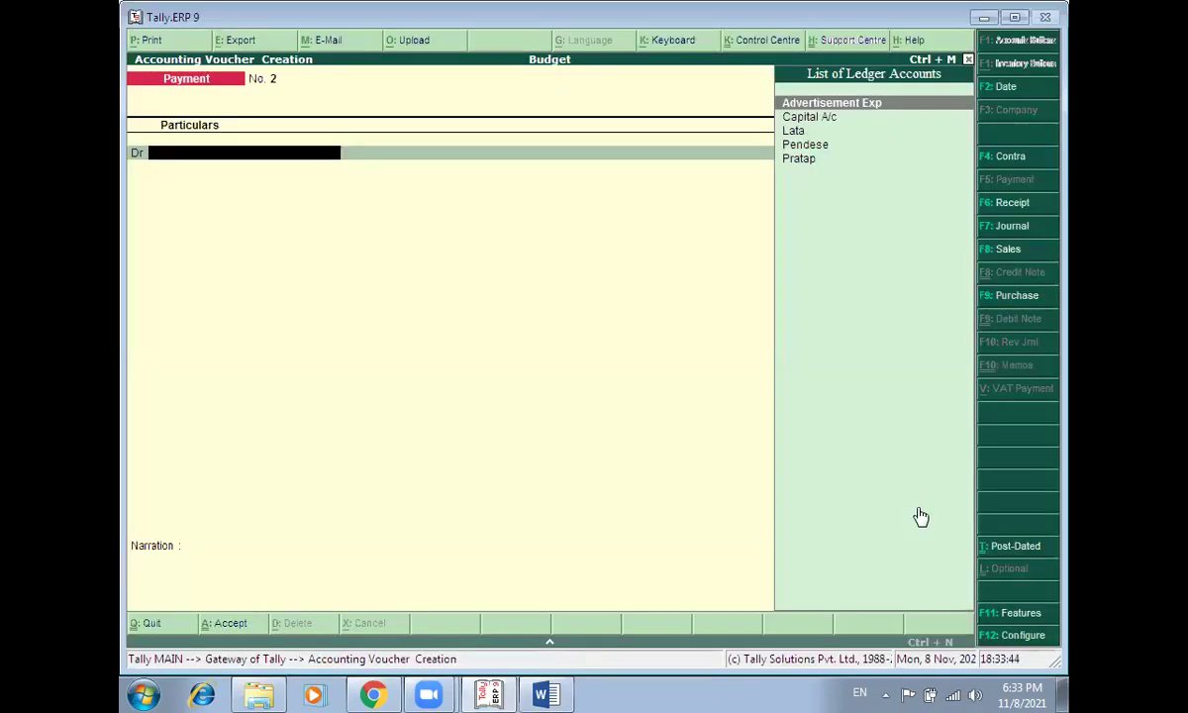
Step: Start a receipt voucher and choose the debtor from the first BRS transaction as the credited ledger
{"action": "key", "text": "F6"}
{"action": "key", "text": "alt+Tab"}
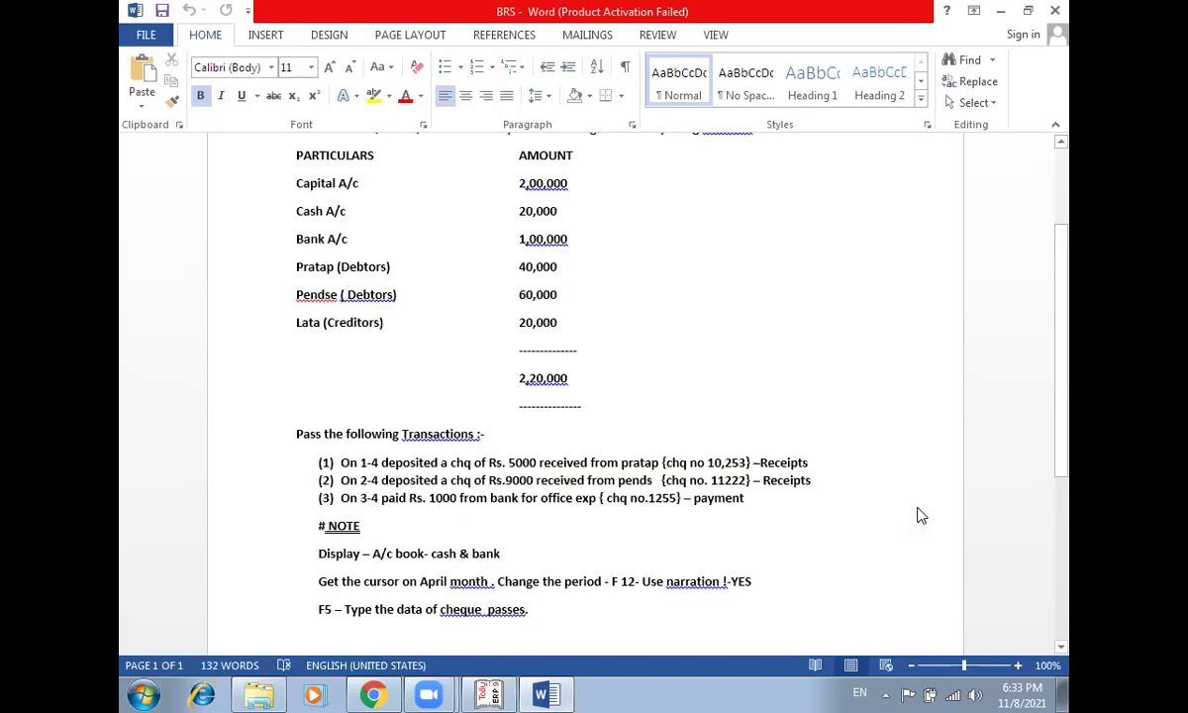
{"action": "key", "text": "alt+Tab"}
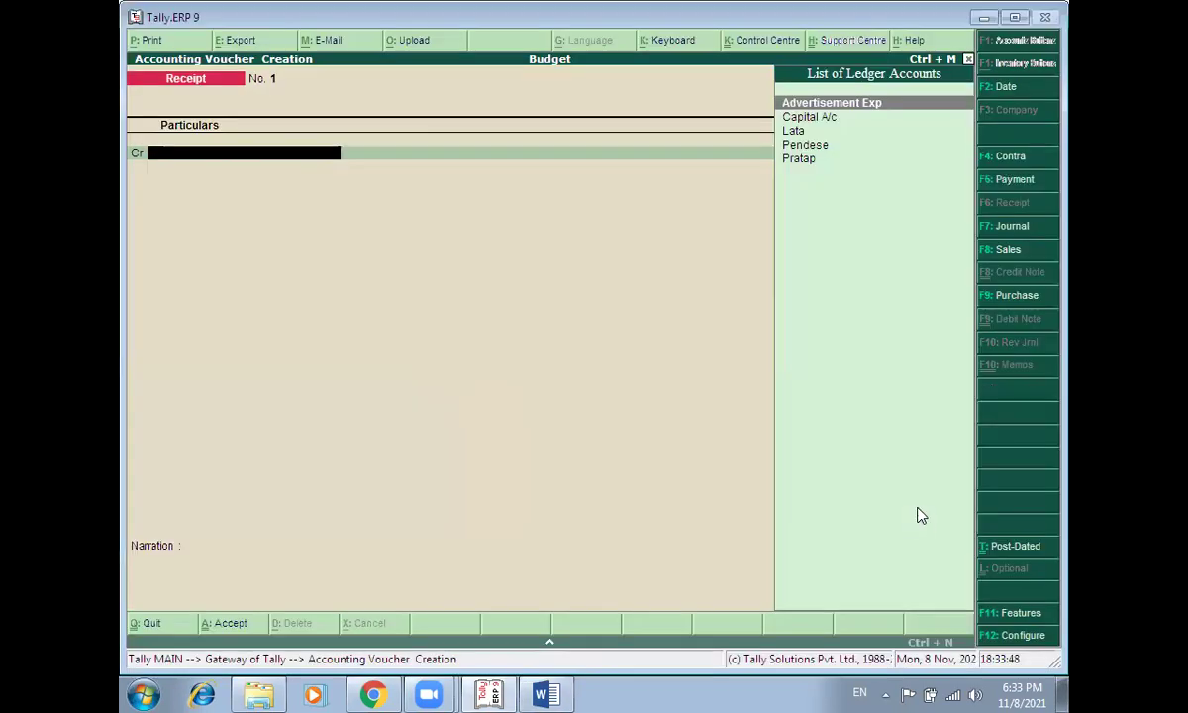
{"action": "key", "text": "Down"}
{"action": "key", "text": "Down"}
{"action": "key", "text": "Down"}
{"action": "key", "text": "Down"}
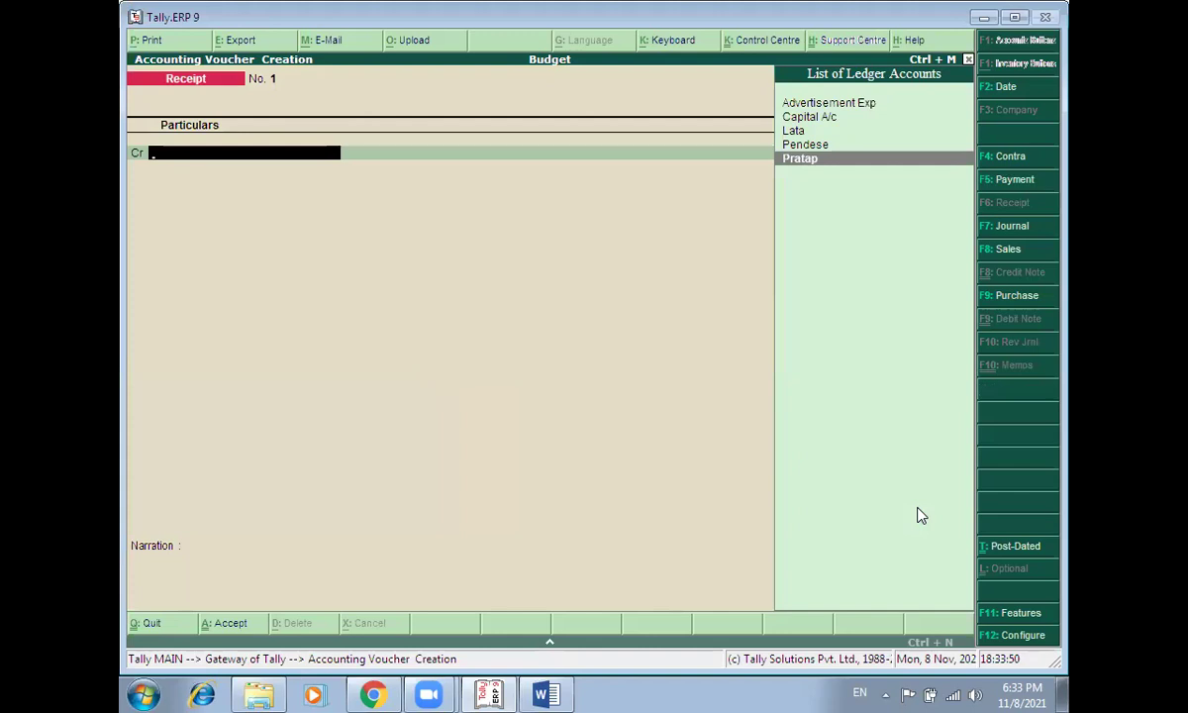
{"action": "key", "text": "Return"}
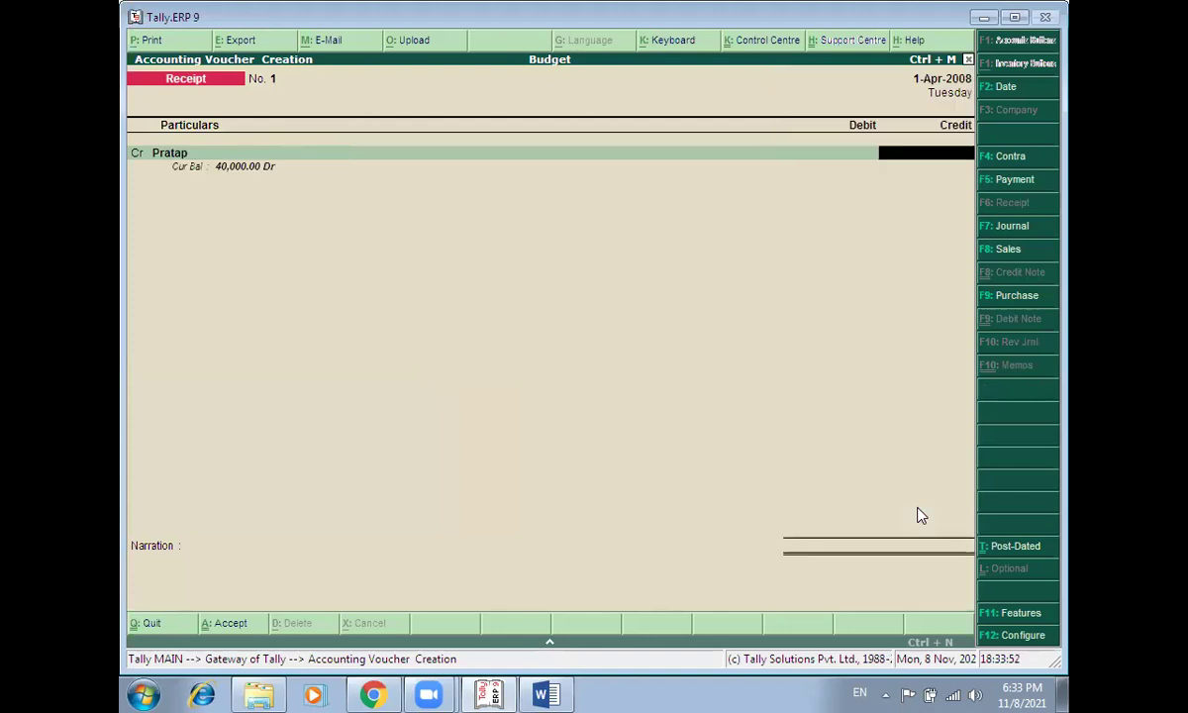
Step: Credit the first debtor with 5,000 as given in the BRS document and debit Bank A/c with the same amount
{"action": "key", "text": "alt+Tab"}
{"action": "key", "text": "alt+Tab"}
{"action": "type", "text": "5000"}
{"action": "key", "text": "Return"}
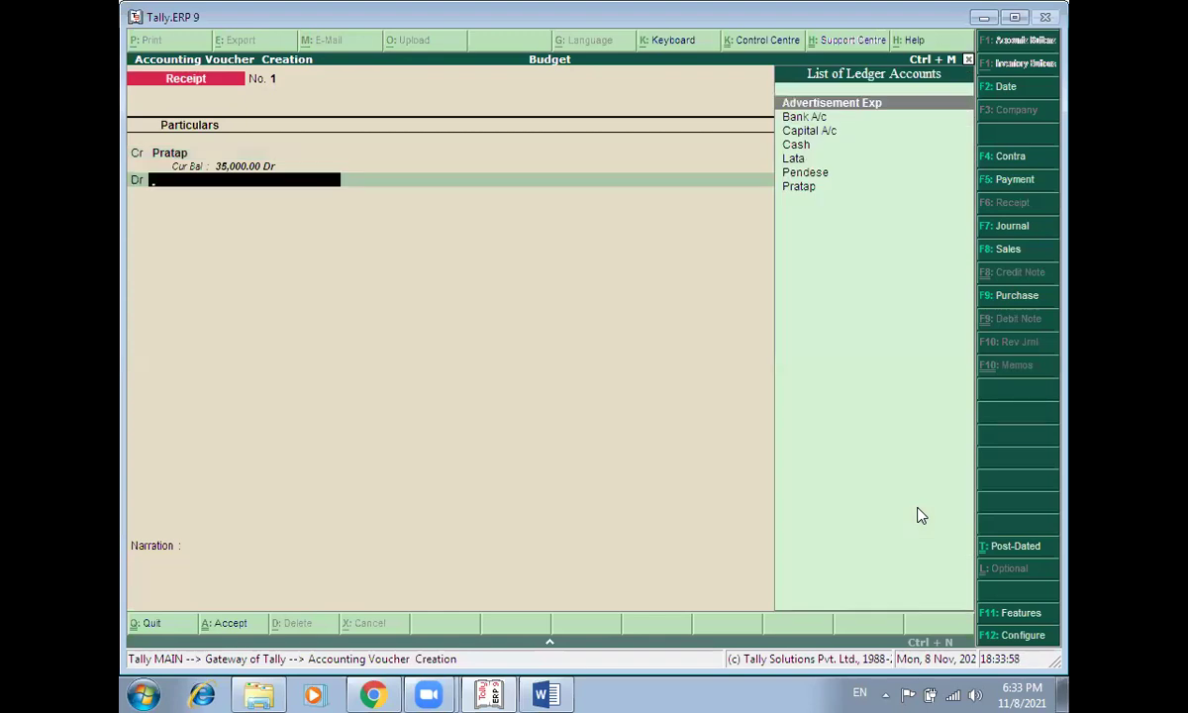
{"action": "type", "text": "b"}
{"action": "key", "text": "Return"}
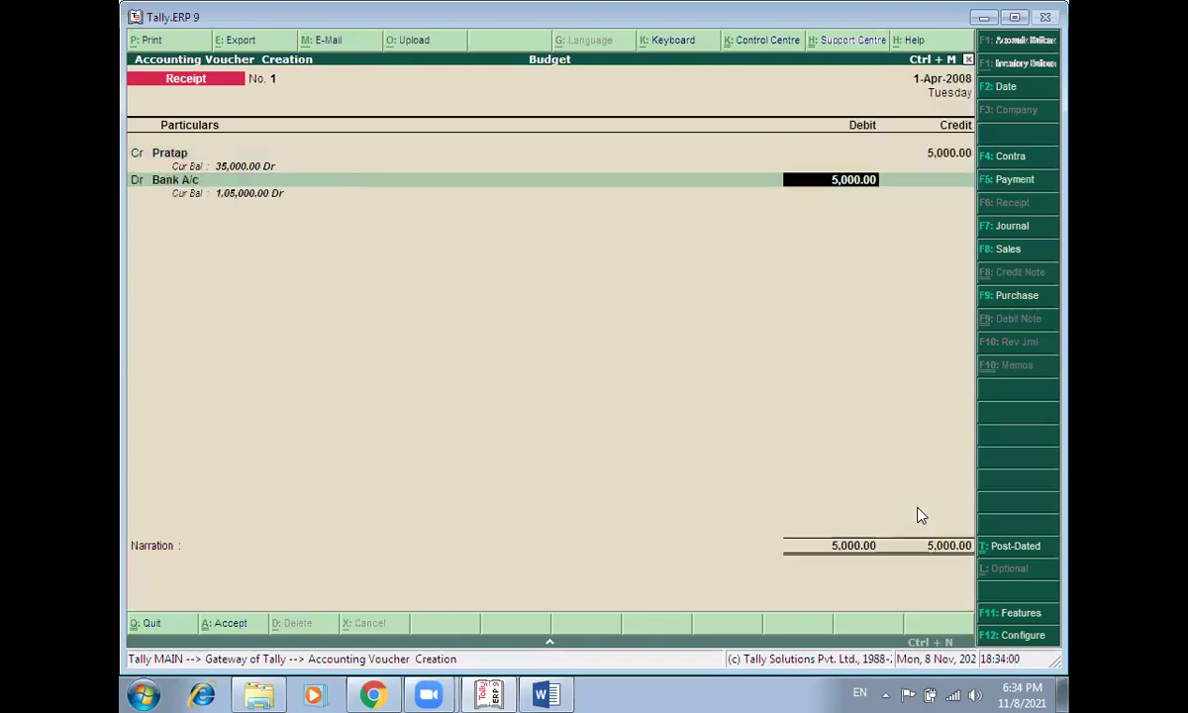
{"action": "key", "text": "Return"}
Step: Enter the cheque number 10253 from the first BRS transaction as the narration and save the receipt voucher
{"action": "key", "text": "alt+Tab"}
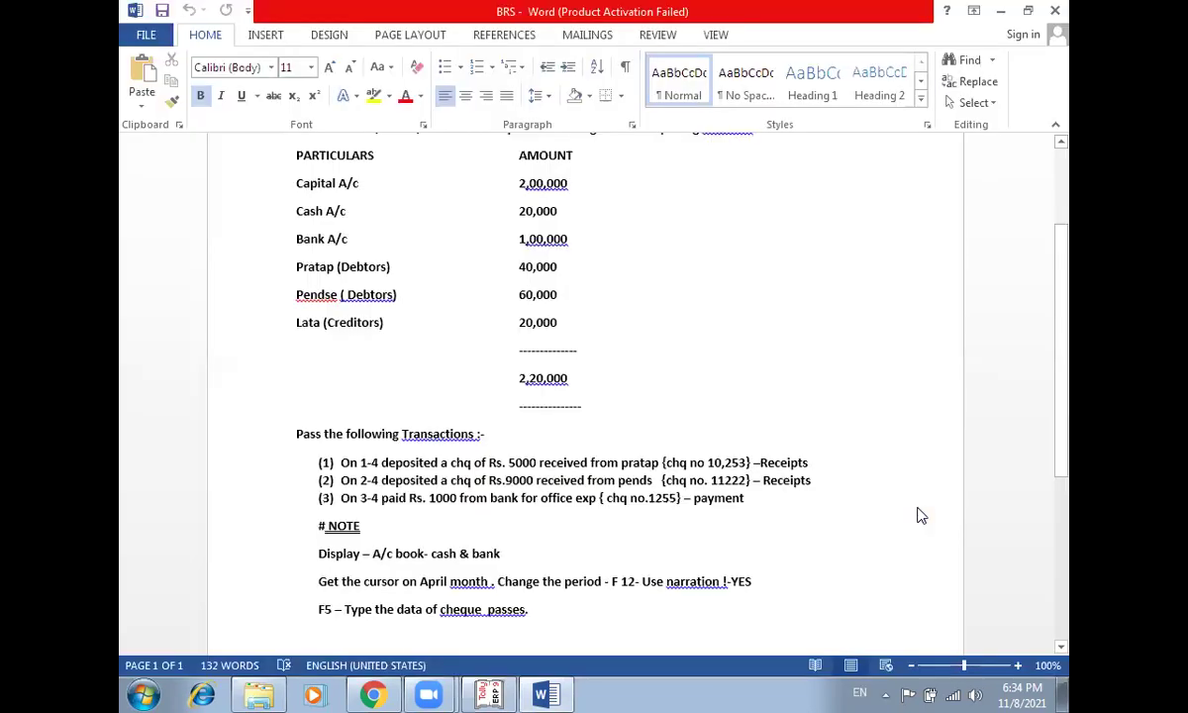
{"action": "key", "text": "alt+Tab"}
{"action": "type", "text": "10"}
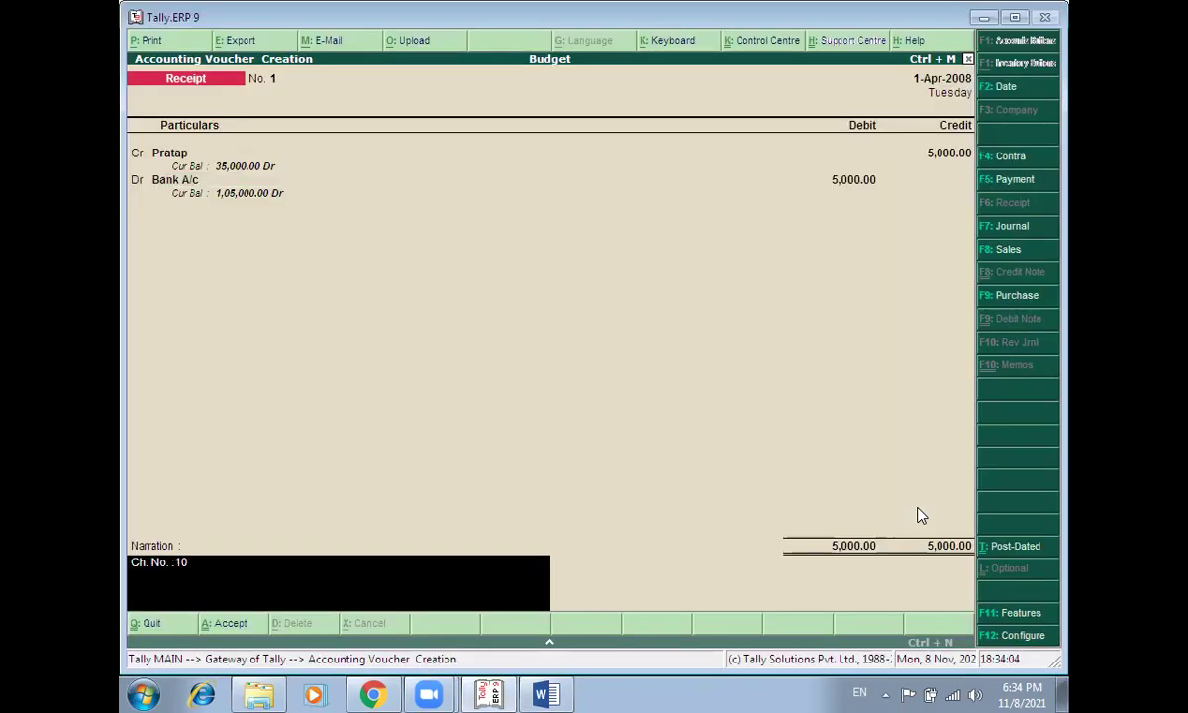
{"action": "key", "text": "alt+Tab"}
{"action": "key", "text": "alt+Tab"}
{"action": "type", "text": "25"}
{"action": "key", "text": "Return"}
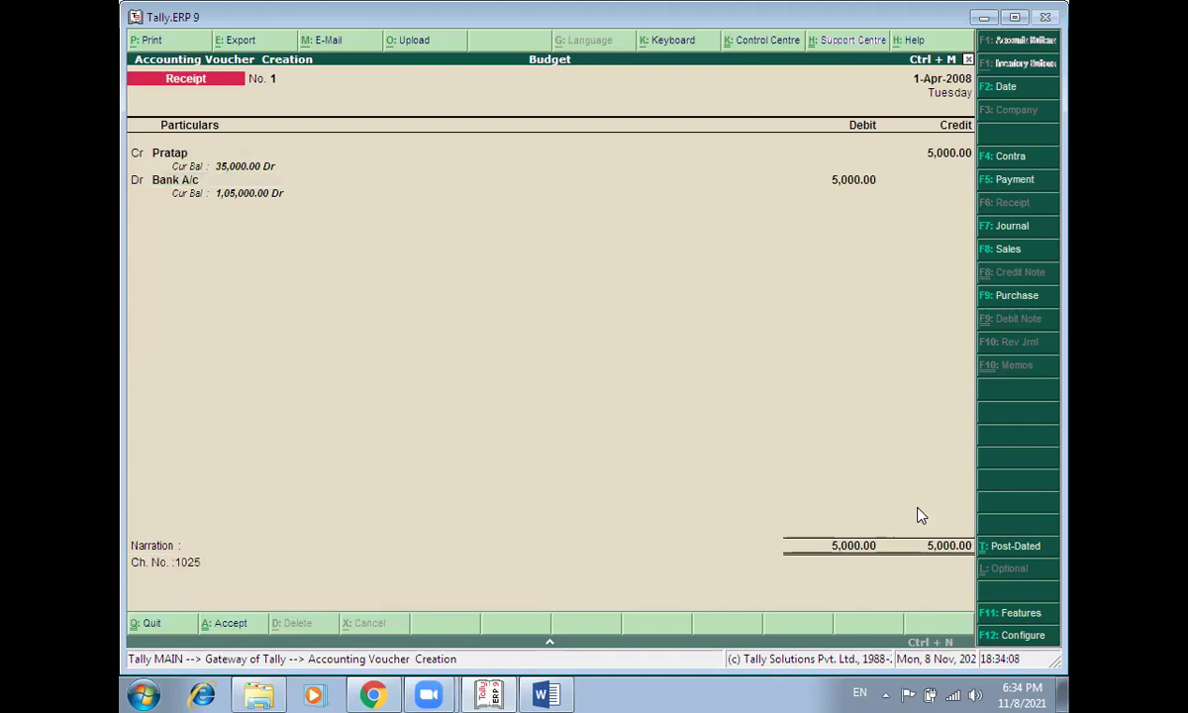
{"action": "key", "text": "BackSpace"}
{"action": "type", "text": "10253"}
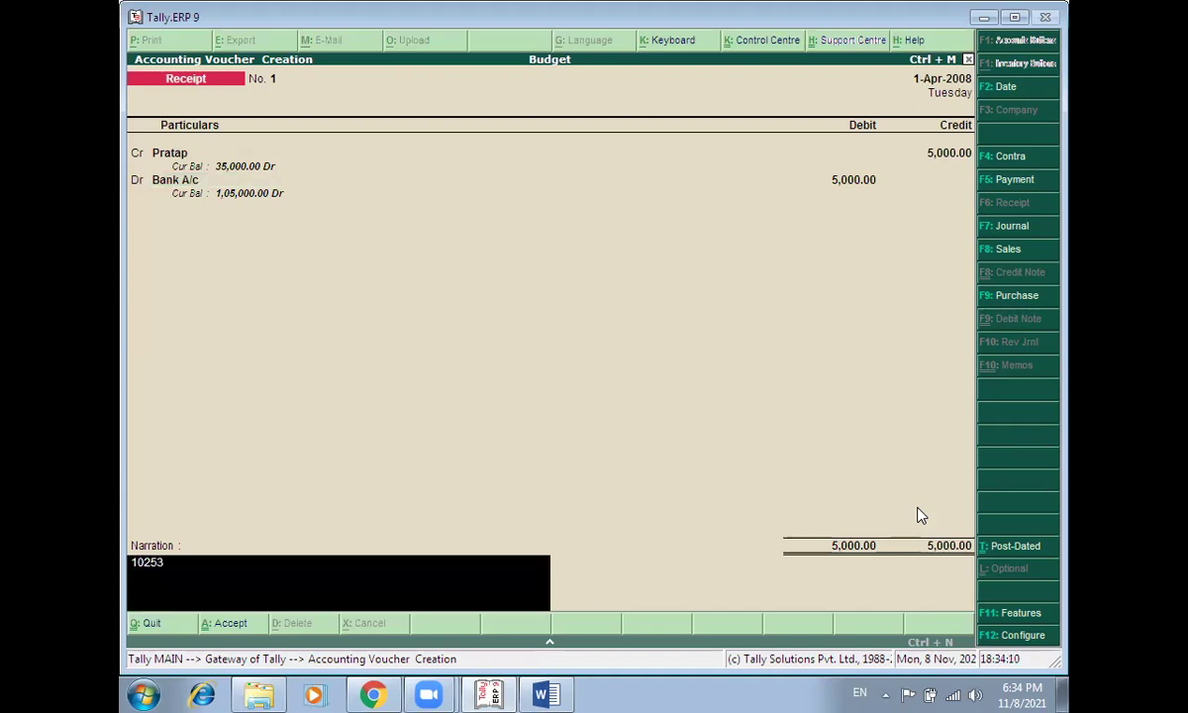
{"action": "key", "text": "Return"}
{"action": "key", "text": "y"}
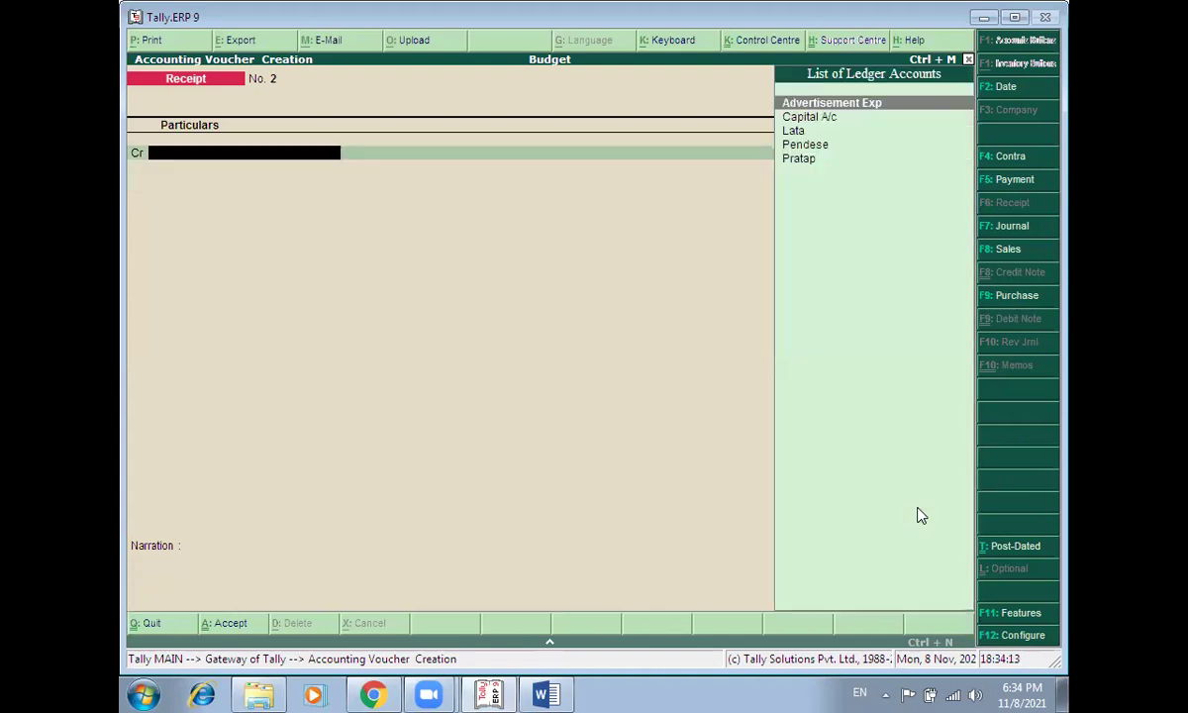
Step: Credit the debtor from the second BRS transaction with 9,000 in the new receipt voucher
{"action": "key", "text": "alt+Tab"}
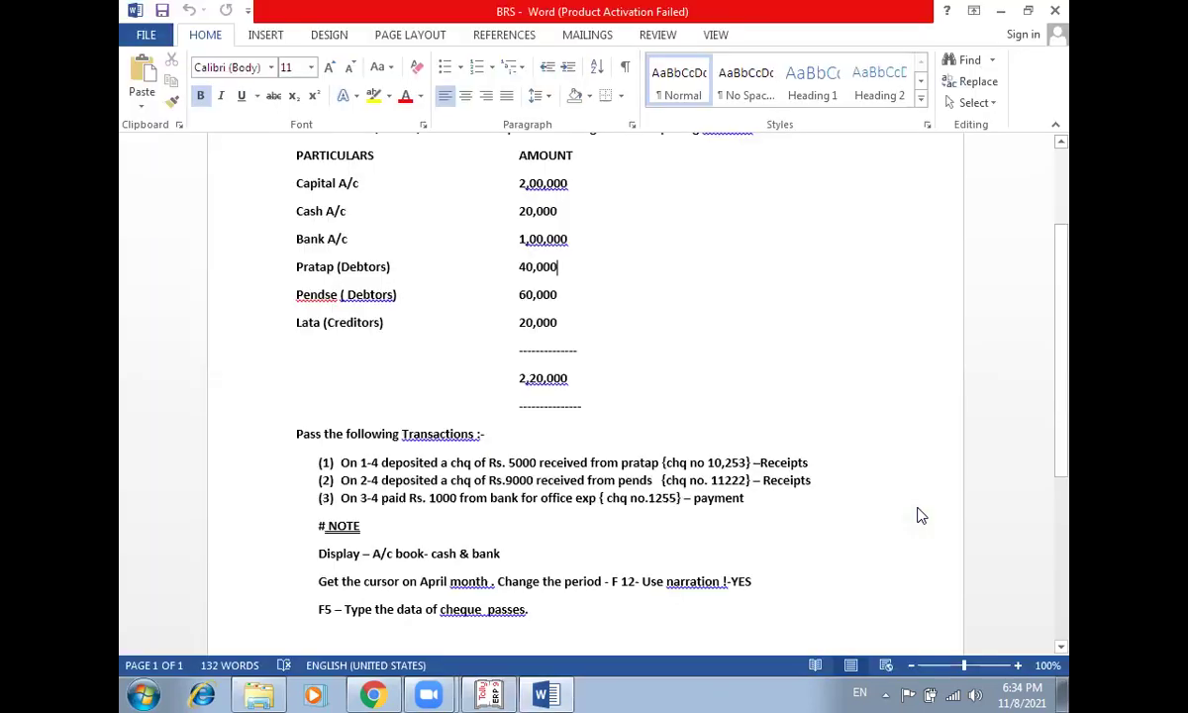
{"action": "key", "text": "alt+Tab"}
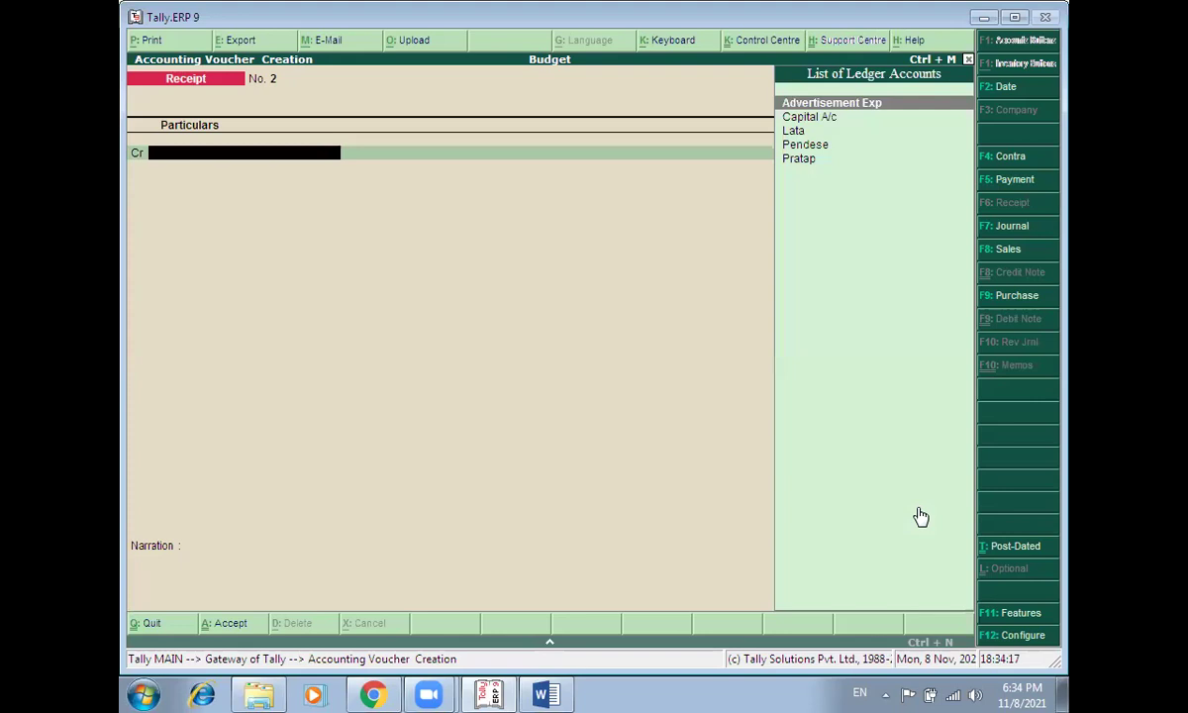
{"action": "key", "text": "Down"}
{"action": "key", "text": "Down"}
{"action": "key", "text": "Down"}
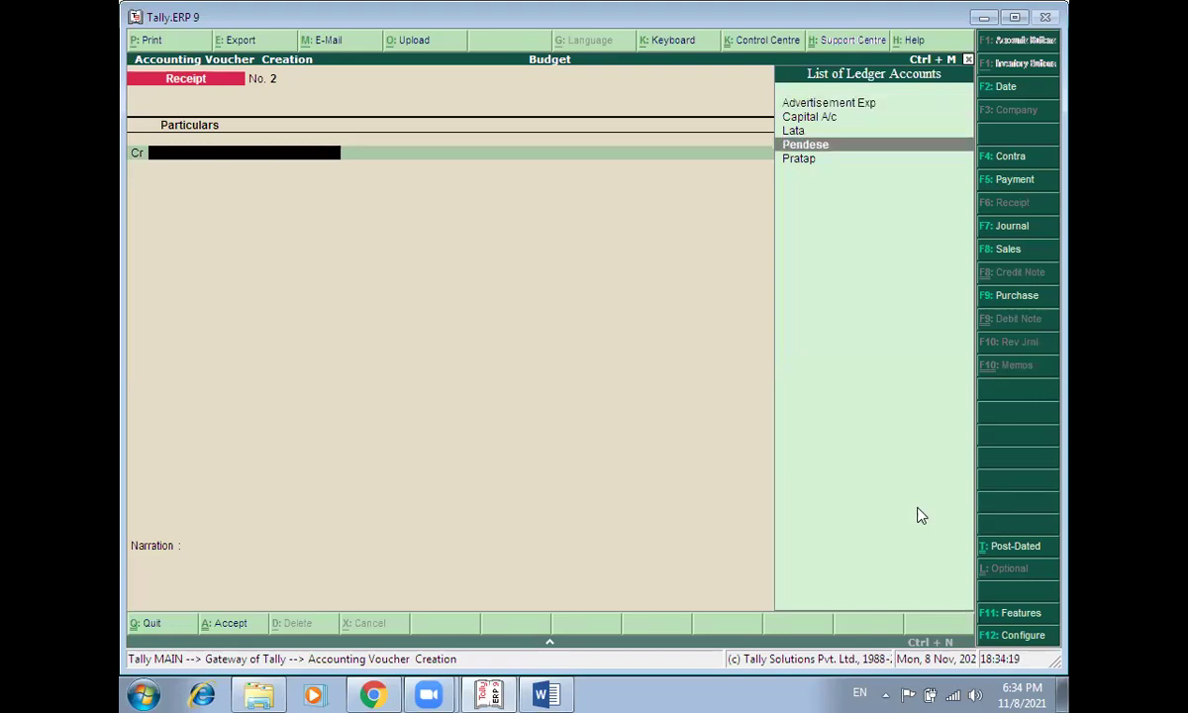
{"action": "key", "text": "Return"}
{"action": "key", "text": "alt+Tab"}
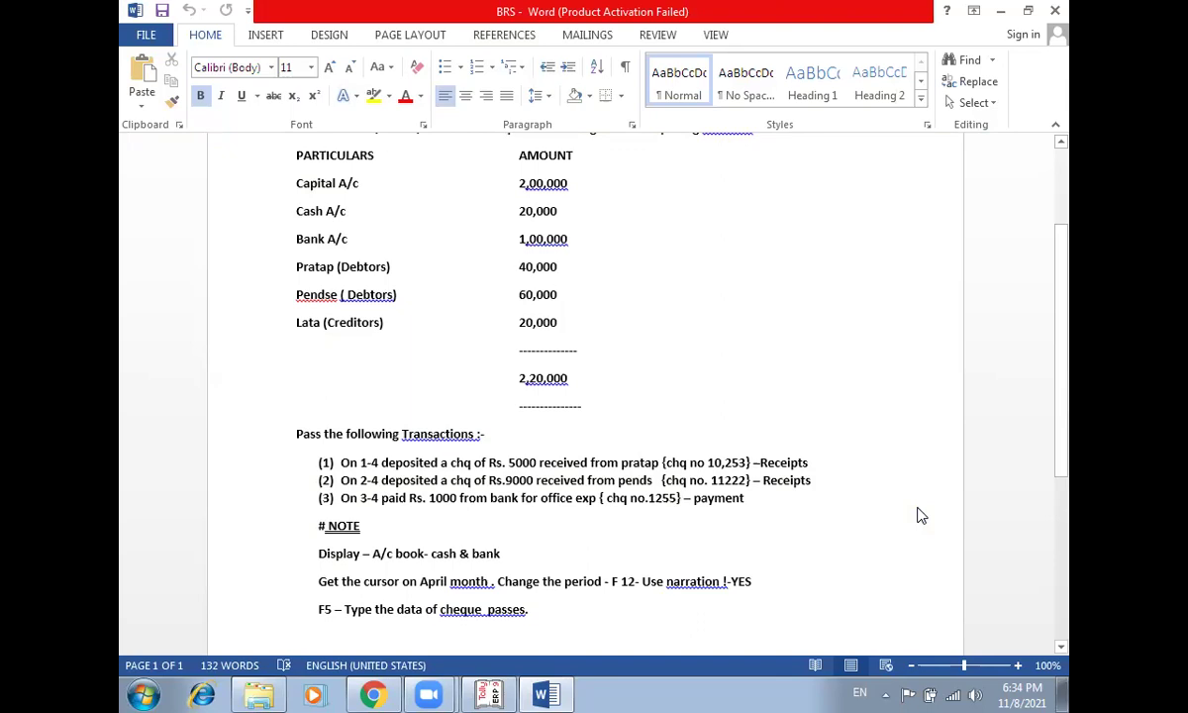
{"action": "key", "text": "alt+Tab"}
{"action": "type", "text": "9,0"}
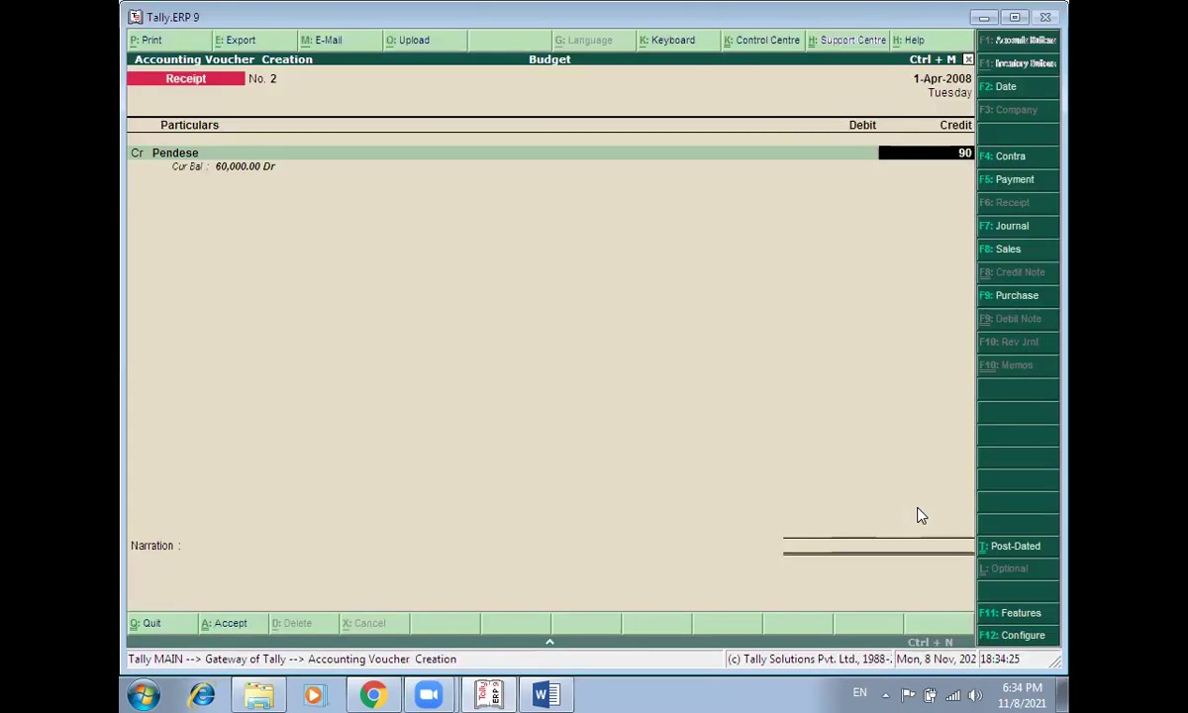
{"action": "type", "text": "00"}
{"action": "key", "text": "Return"}
Step: Debit Bank A/c with the same 9,000 in the receipt voucher
{"action": "key", "text": "alt+Tab"}
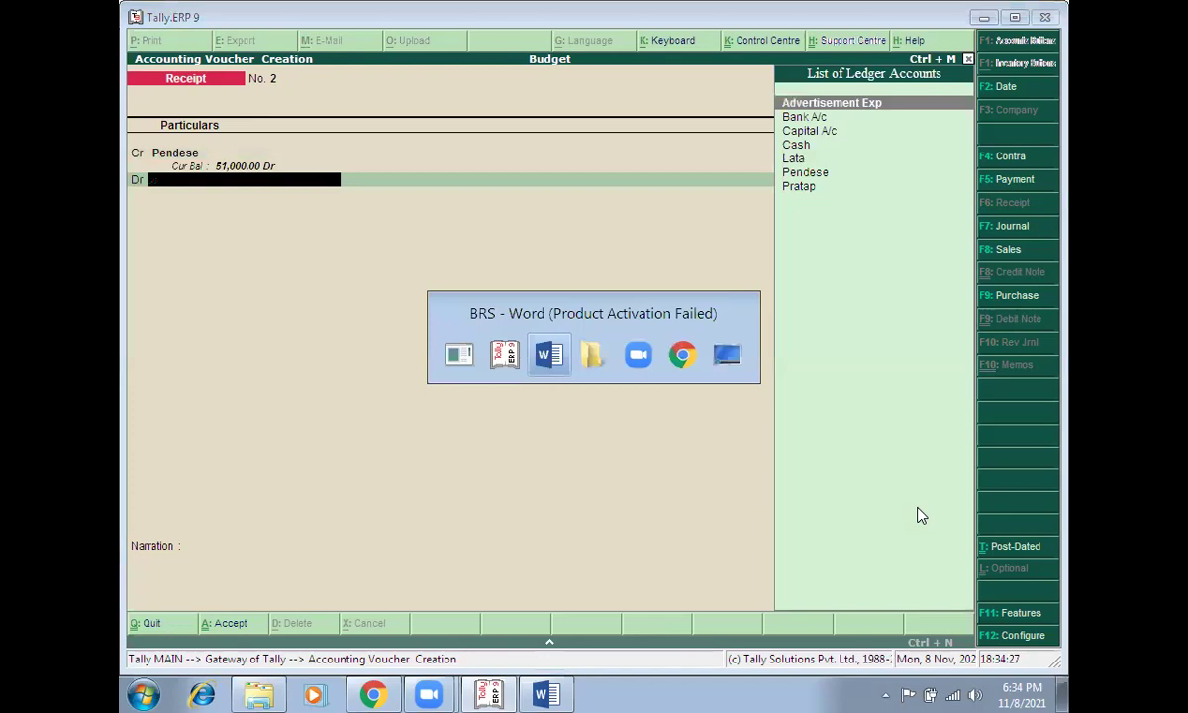
{"action": "key", "text": "alt+Tab"}
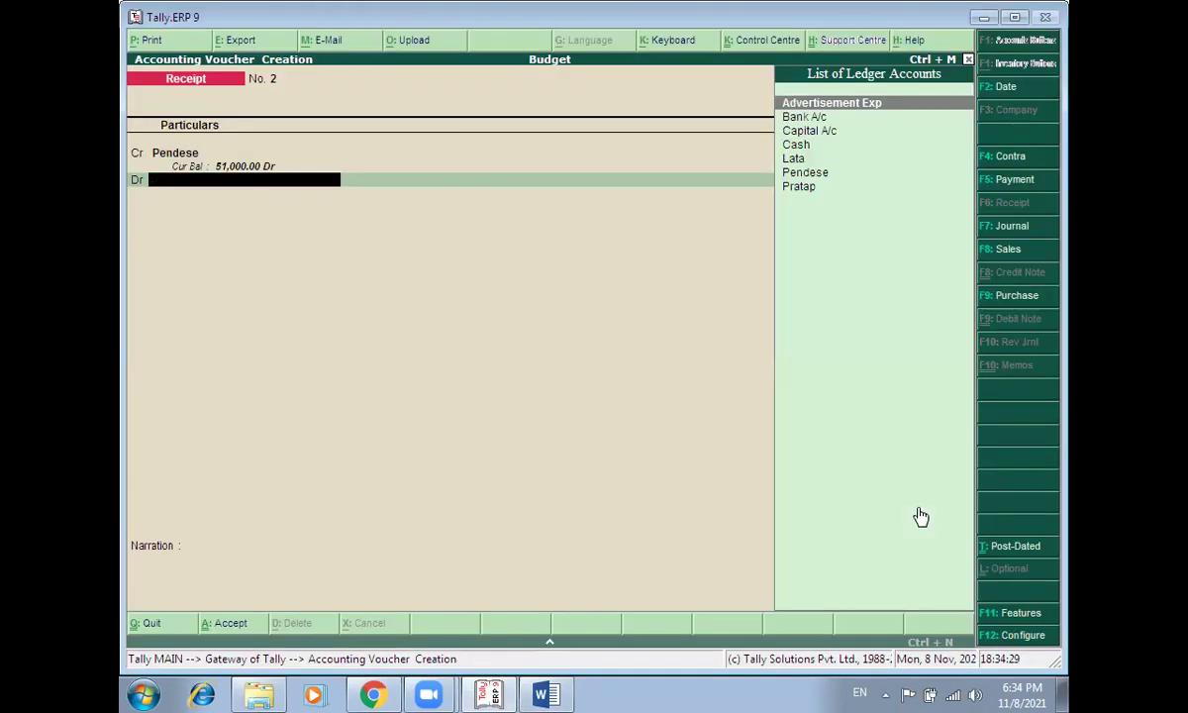
{"action": "key", "text": "Down"}
{"action": "key", "text": "Down"}
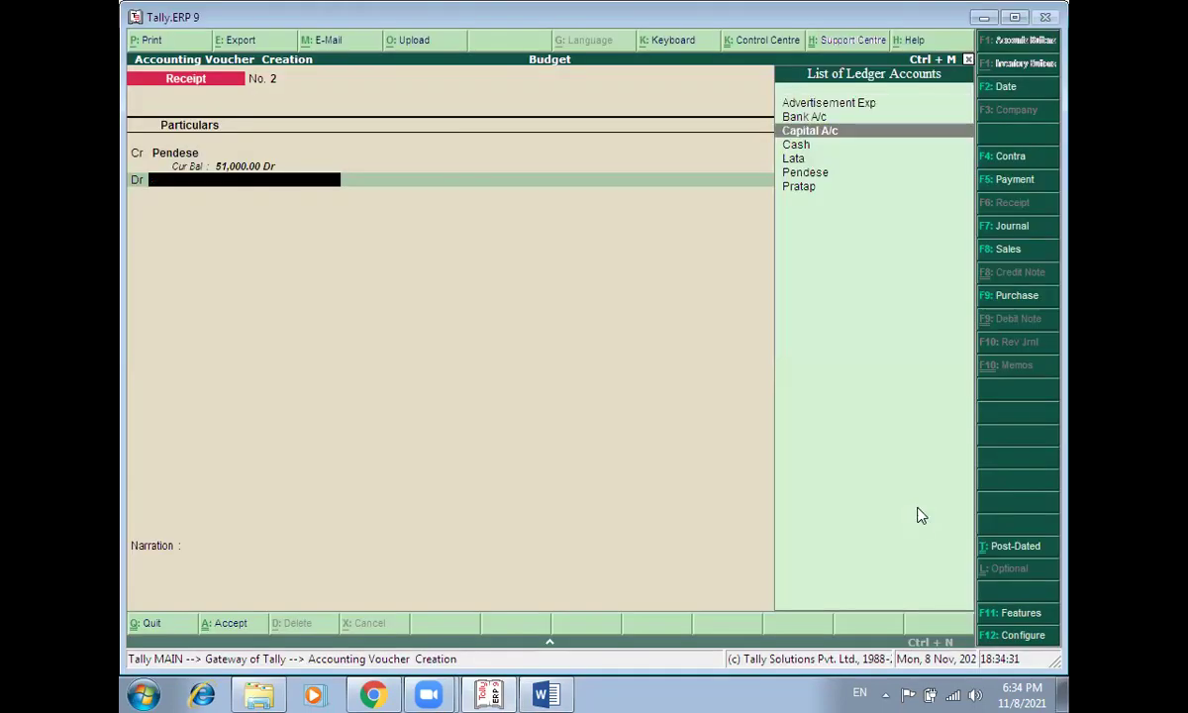
{"action": "key", "text": "Down"}
{"action": "key", "text": "Down"}
{"action": "key", "text": "Down"}
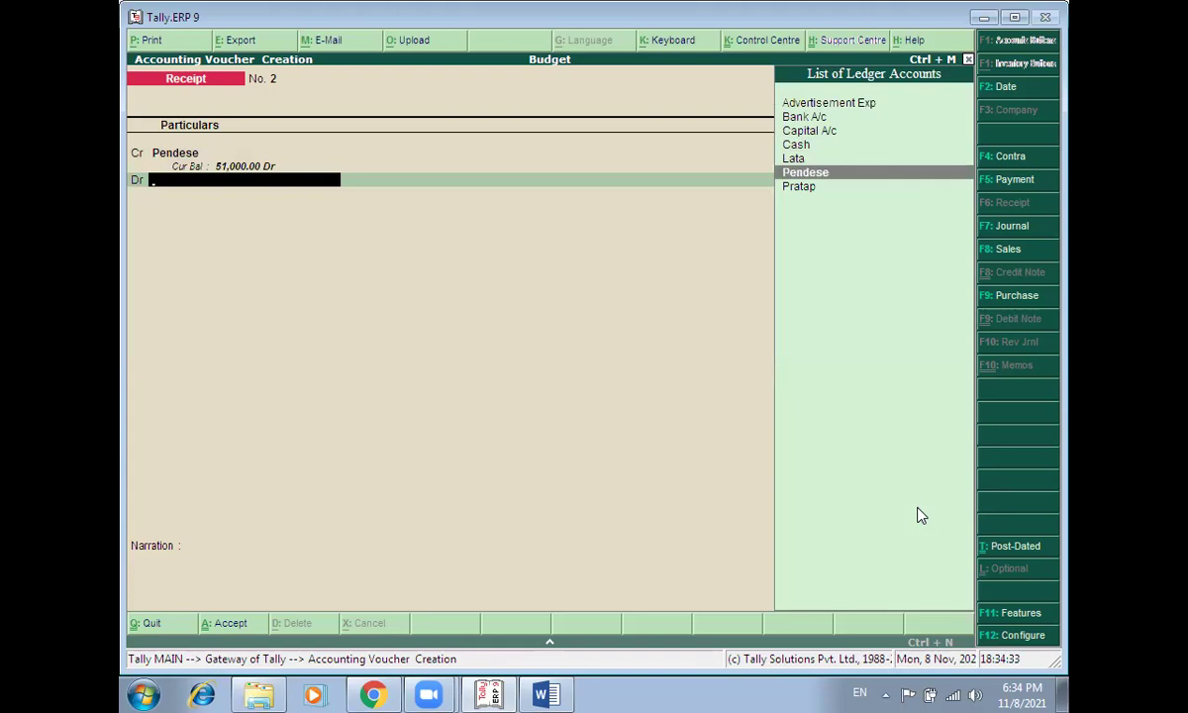
{"action": "key", "text": "Up"}
{"action": "key", "text": "Up"}
{"action": "key", "text": "Up"}
{"action": "key", "text": "Up"}
{"action": "key", "text": "Return"}
{"action": "key", "text": "Return"}
{"action": "key", "text": "Return"}
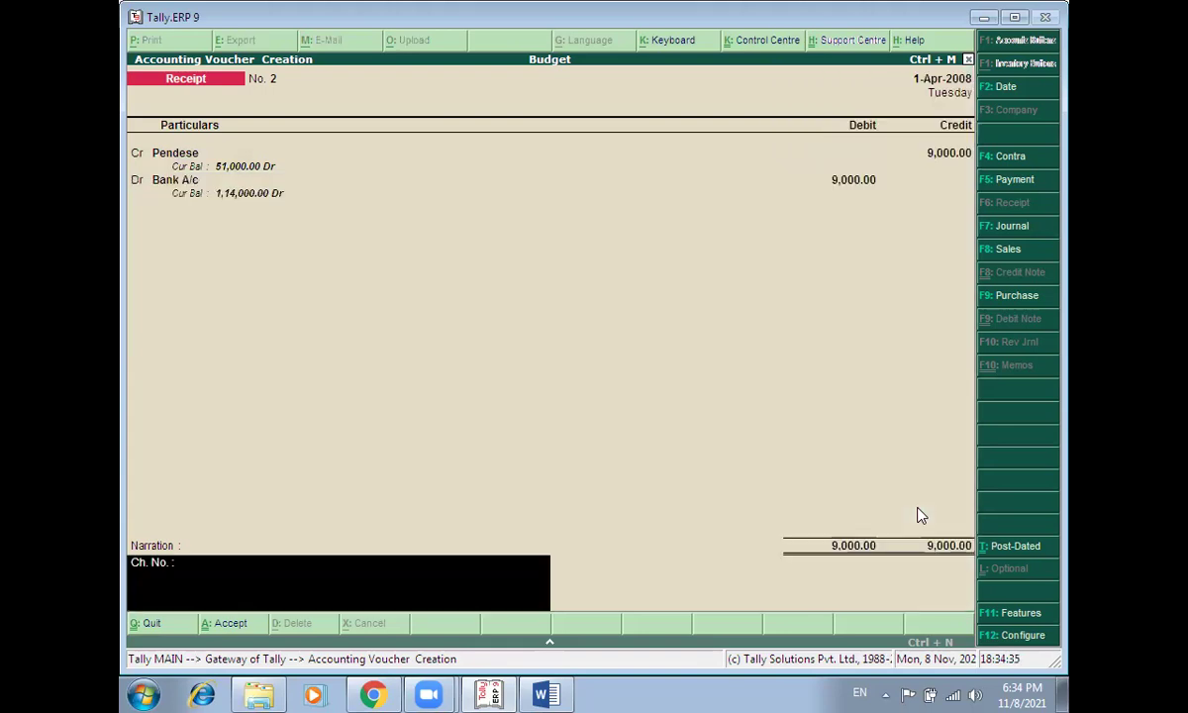
Step: Enter the second transaction's cheque number 11222 as the narration and save the receipt voucher
{"action": "key", "text": "alt+Tab"}
{"action": "key", "text": "alt+Tab"}
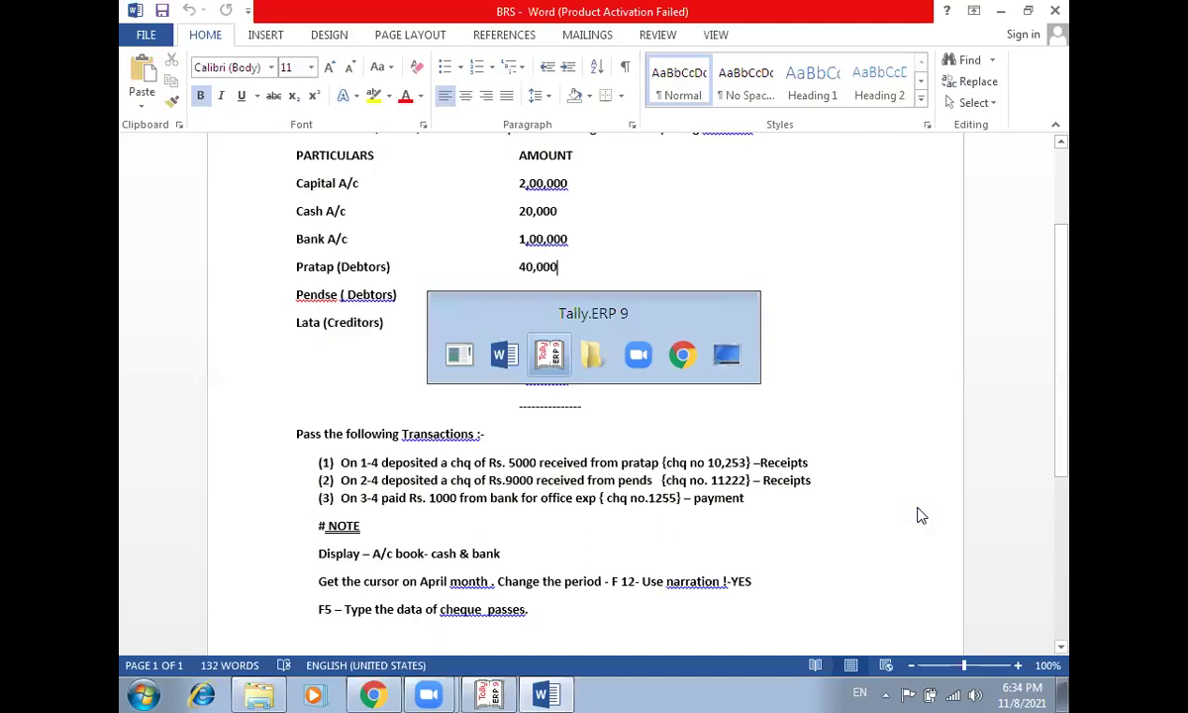
{"action": "type", "text": "222"}
{"action": "key", "text": "Return"}
{"action": "key", "text": "Return"}
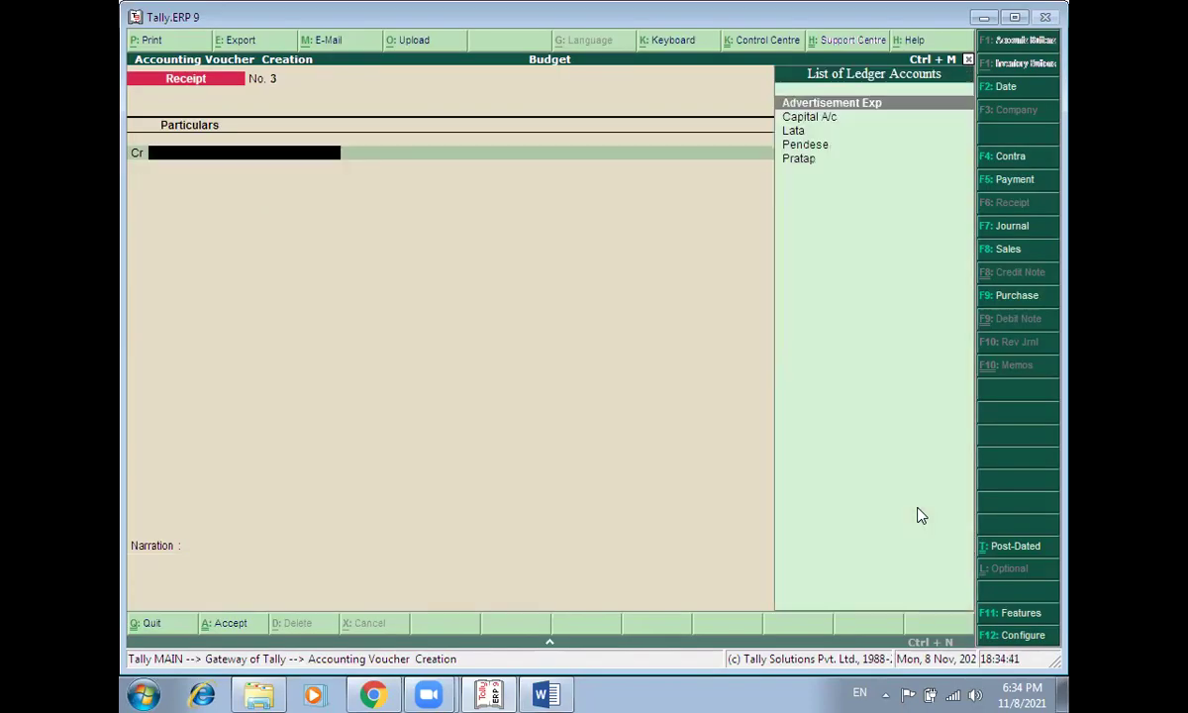
Step: Start a payment voucher for the third BRS transaction and create an Office Exp ledger under Indirect Expenses from within it
{"action": "key", "text": "alt+Tab"}
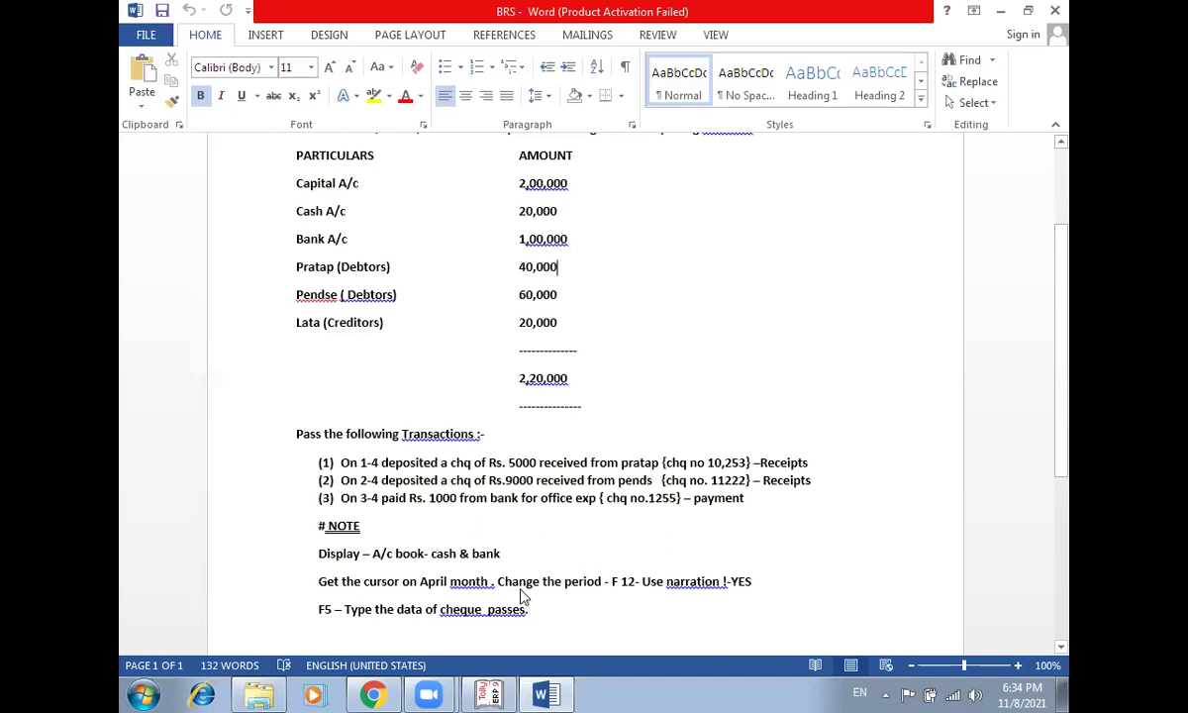
{"action": "key", "text": "alt+Tab"}
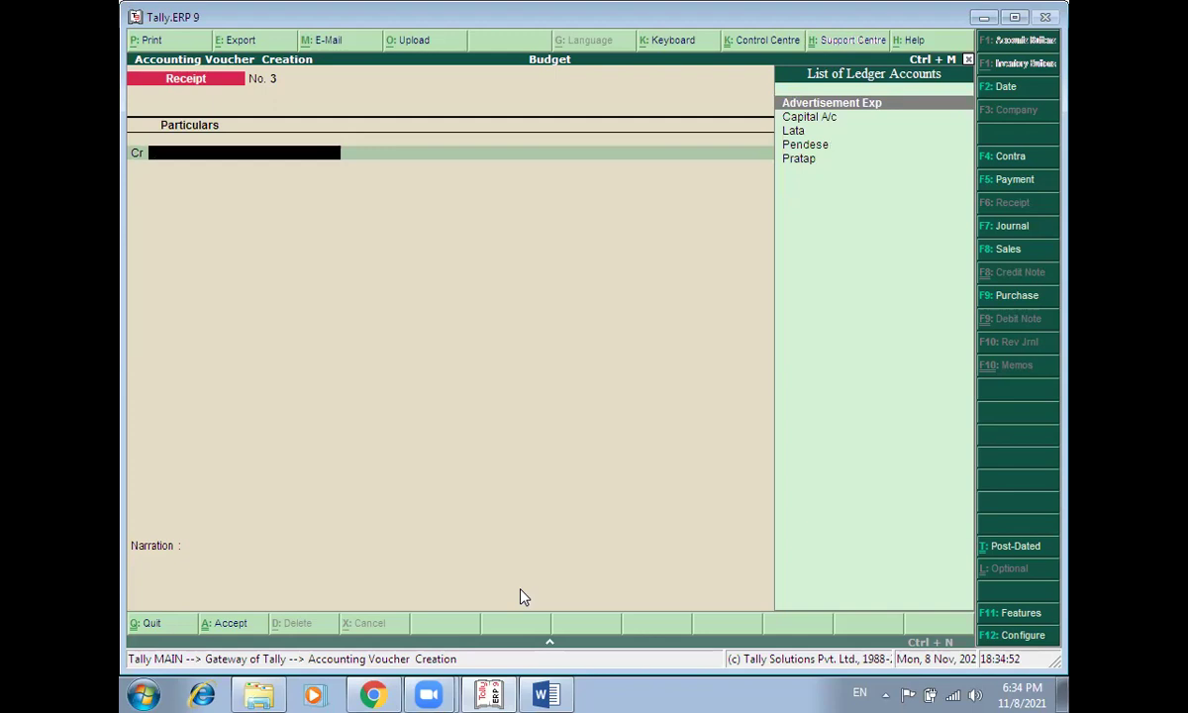
{"action": "key", "text": "F5"}
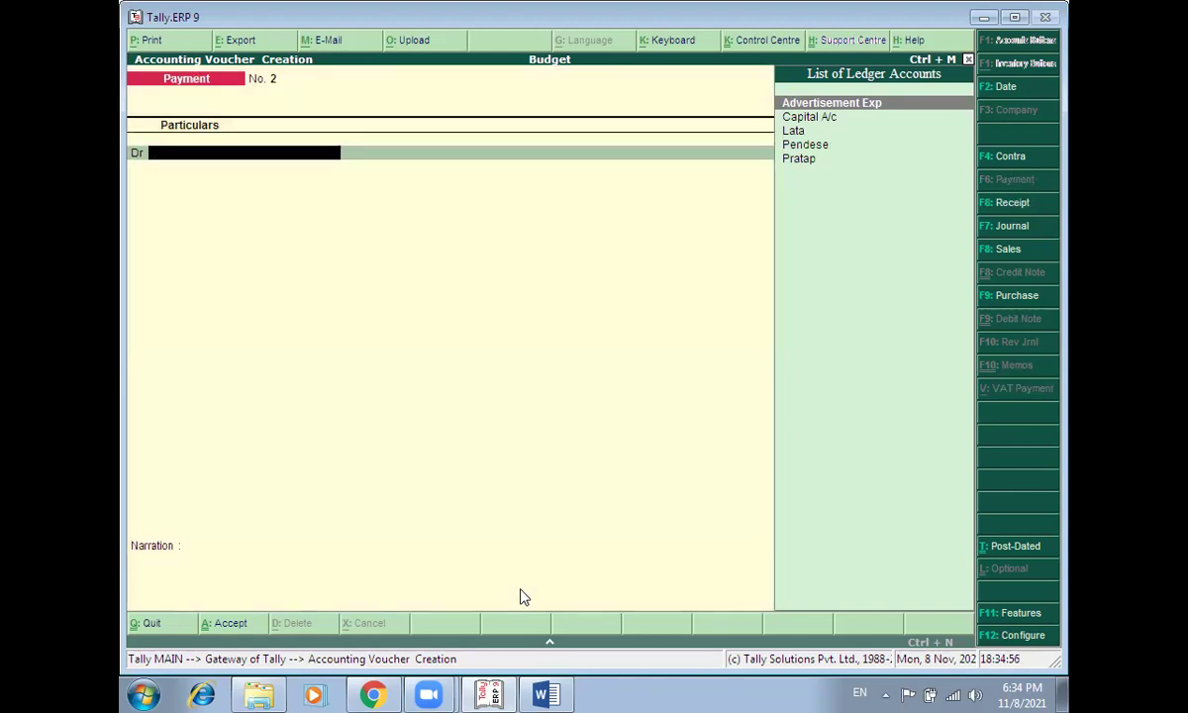
{"action": "key", "text": "alt+c"}
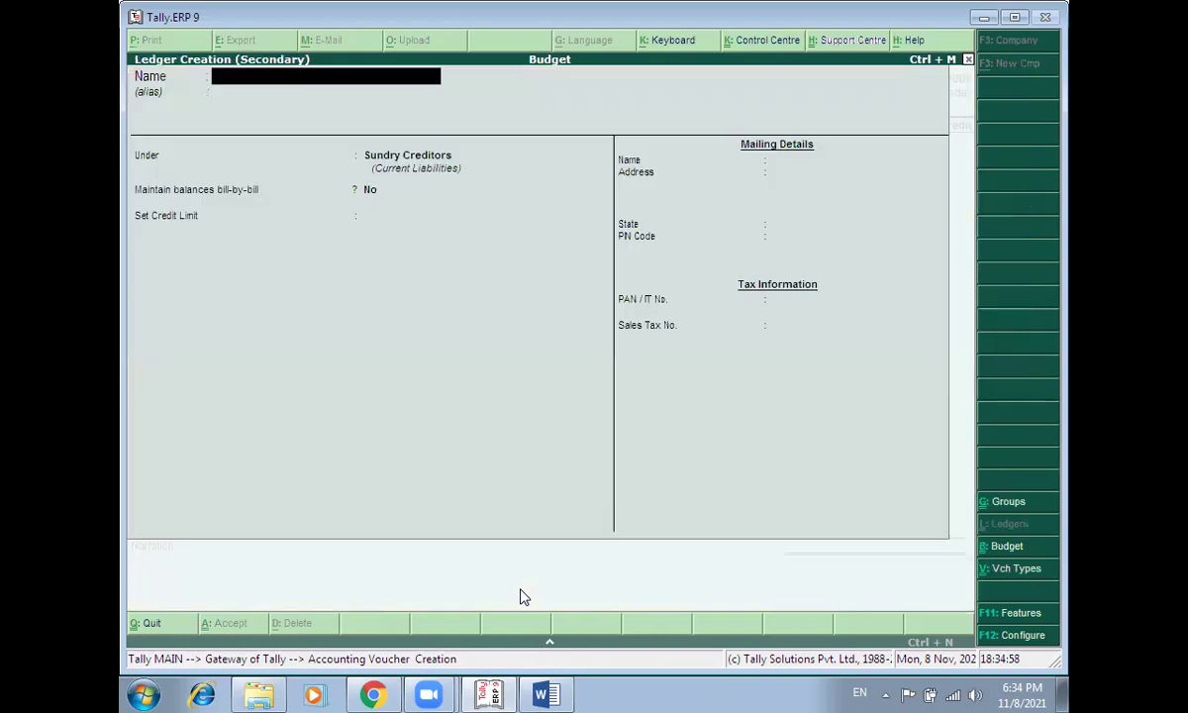
{"action": "type", "text": "Office Exp"}
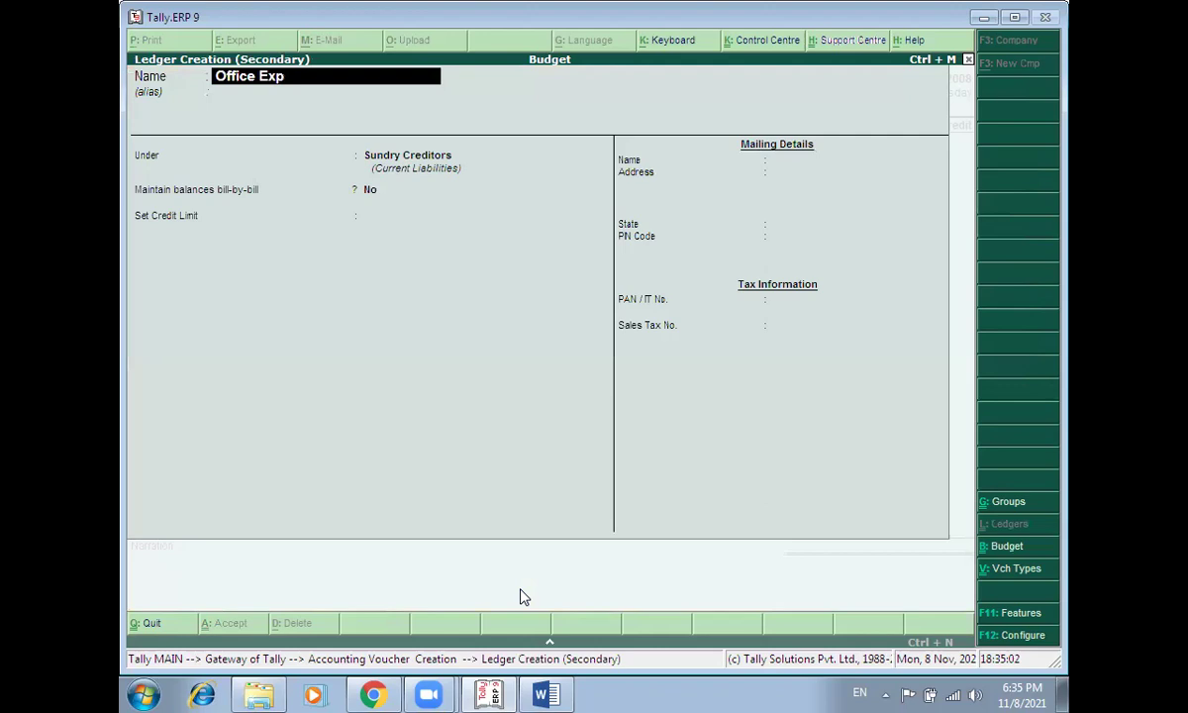
{"action": "key", "text": "Return"}
{"action": "key", "text": "alt+Tab"}
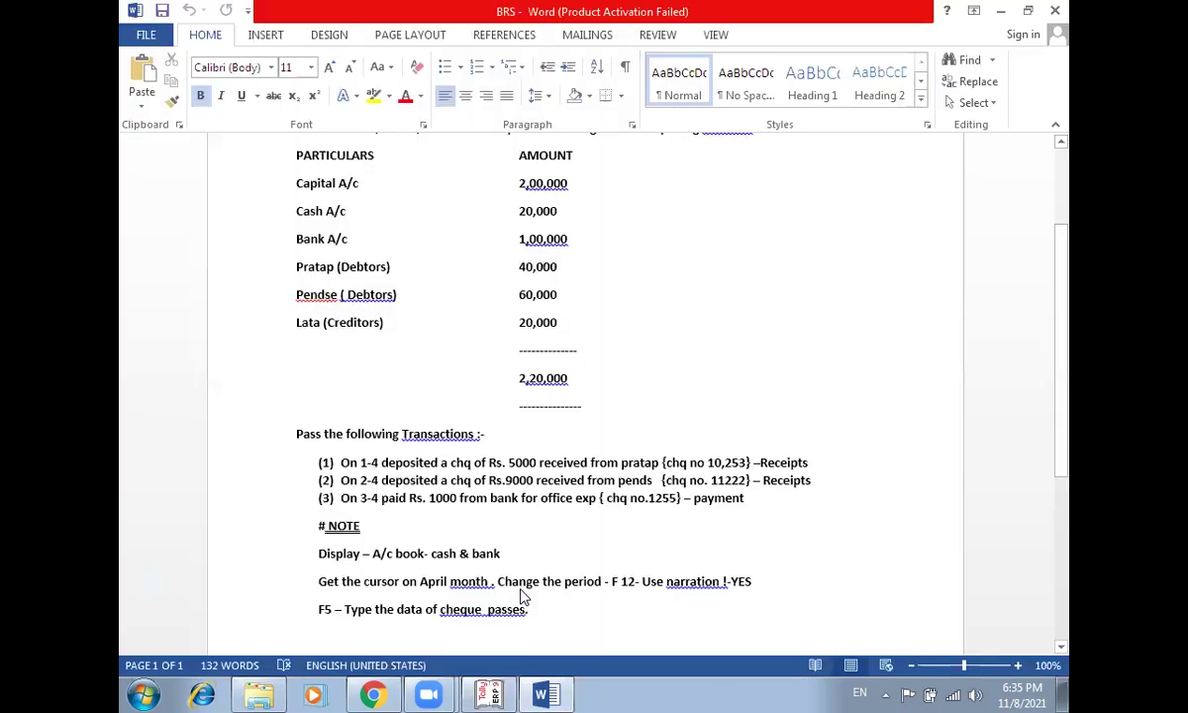
{"action": "key", "text": "alt+Tab"}
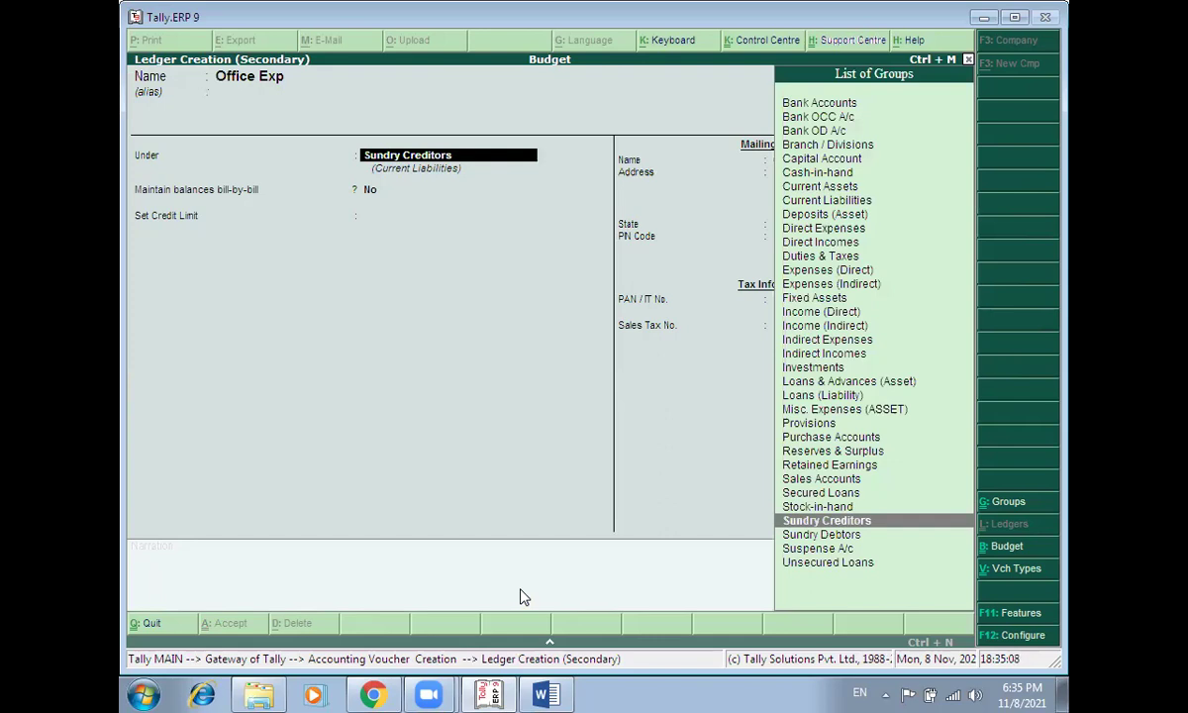
{"action": "type", "text": "I"}
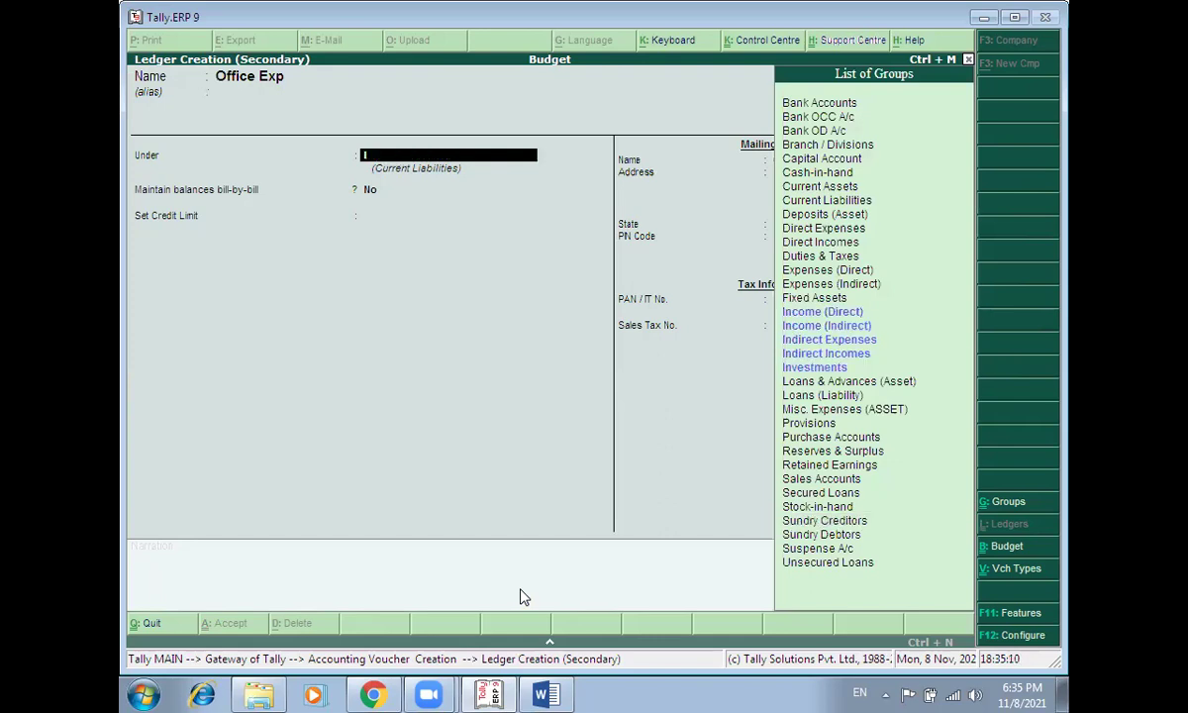
{"action": "type", "text": "nd"}
{"action": "key", "text": "ctrl+a"}
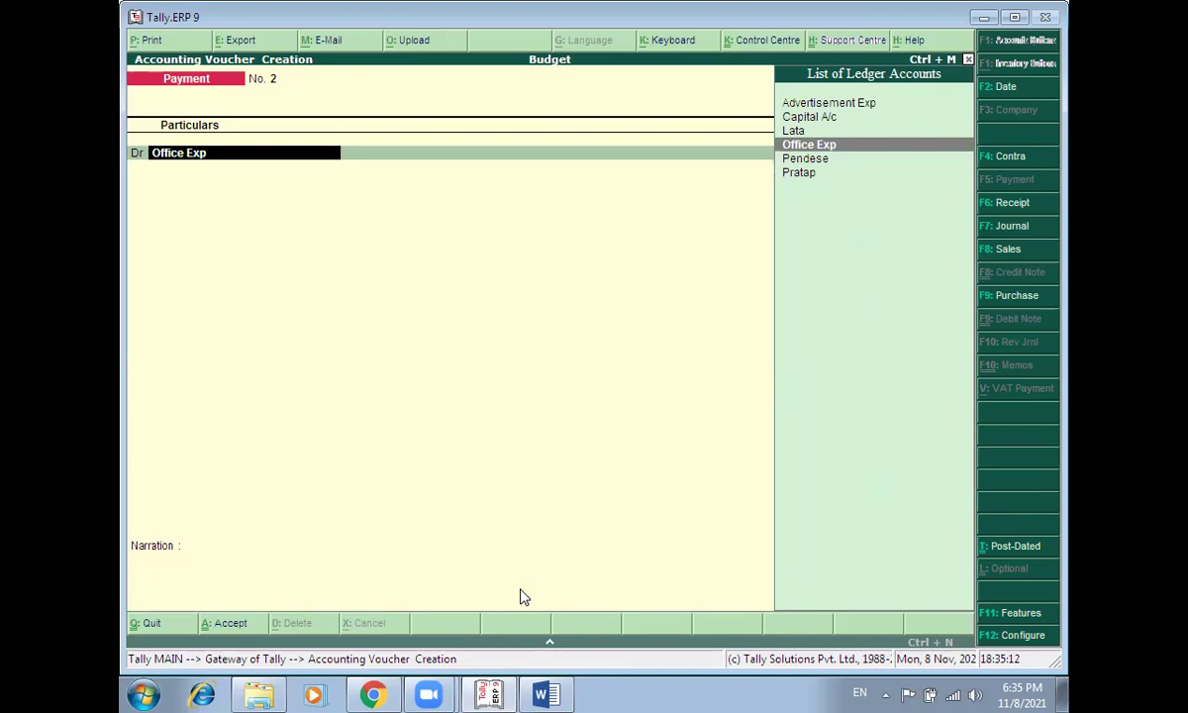
Step: Debit Office Exp with 1,000 as given in the BRS document and credit Bank A/c with the same amount
{"action": "key", "text": "Return"}
{"action": "key", "text": "alt+Tab"}
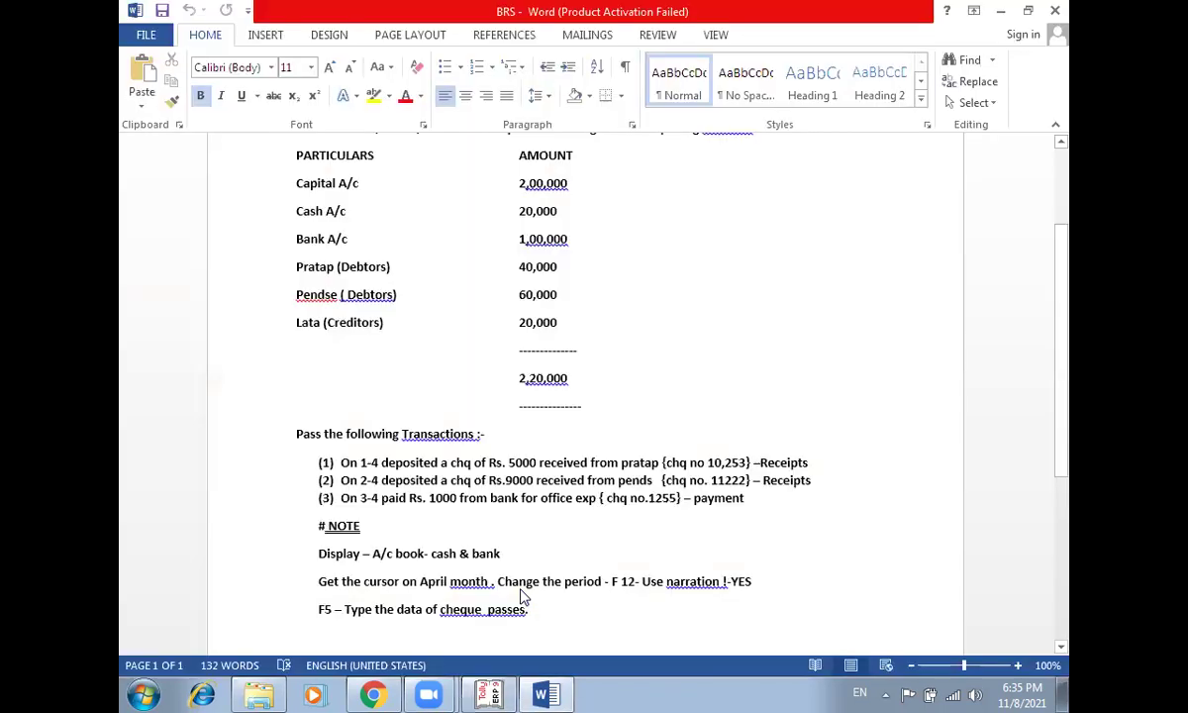
{"action": "key", "text": "alt+Tab"}
{"action": "type", "text": "1,0"}
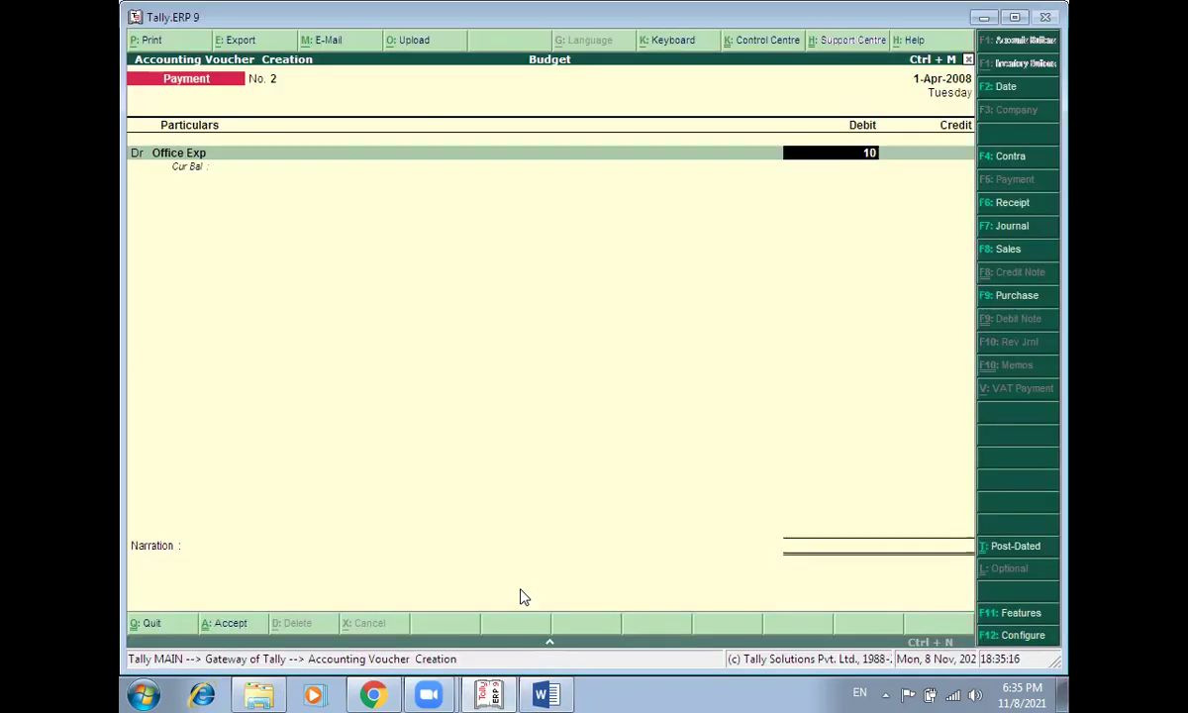
{"action": "type", "text": "00"}
{"action": "key", "text": "Return"}
{"action": "key", "text": "Return"}
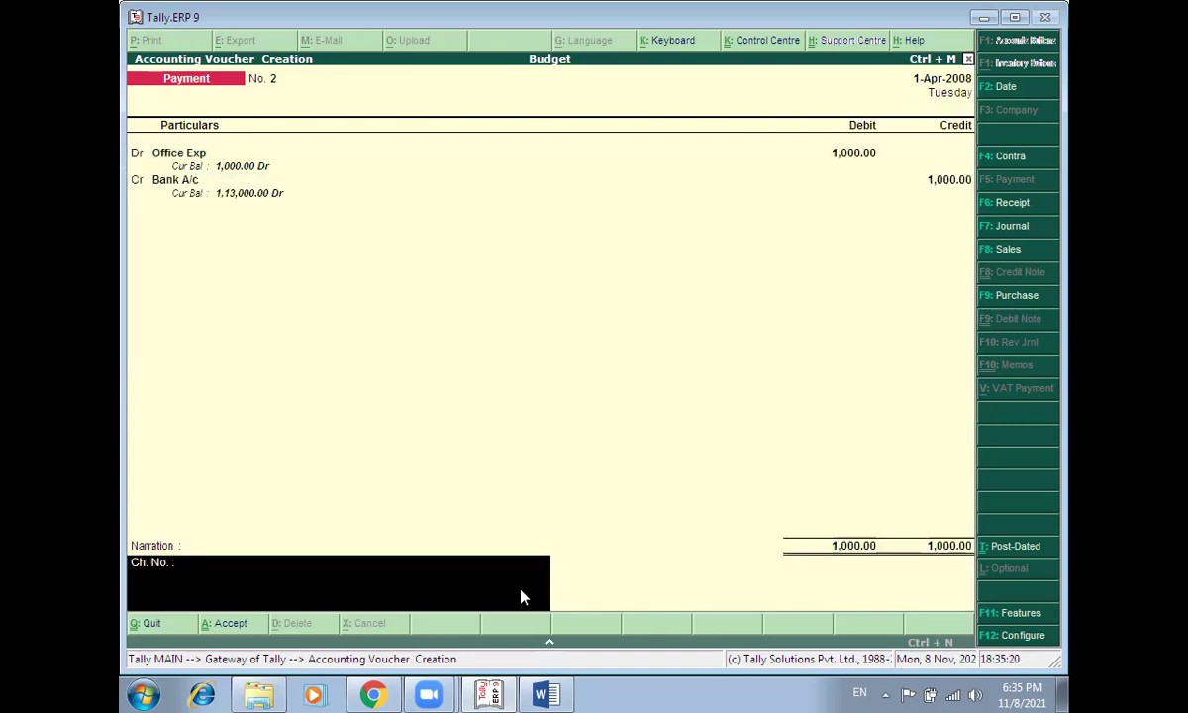
Step: Enter the third transaction's cheque number 1255 as the narration and save the payment voucher
{"action": "key", "text": "alt+Tab"}
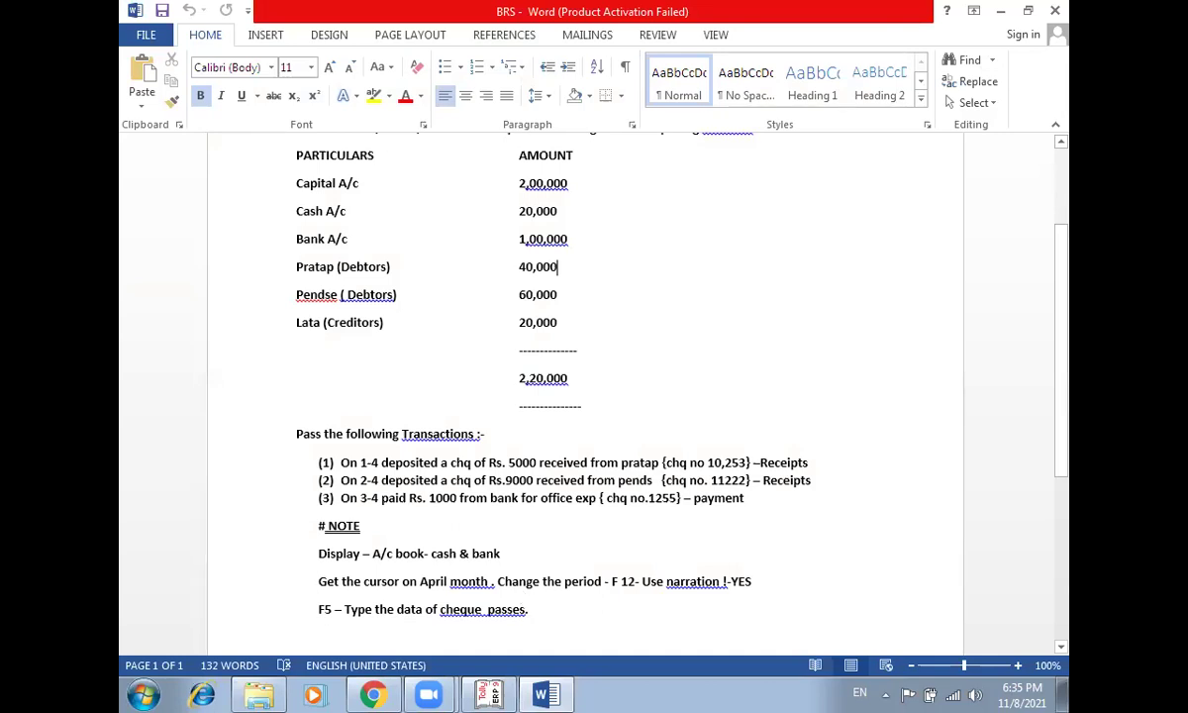
{"action": "type", "text": "255"}
{"action": "key", "text": "BackSpace"}
{"action": "key", "text": "BackSpace"}
{"action": "key", "text": "BackSpace"}
{"action": "key", "text": "alt+Tab"}
{"action": "type", "text": "12"}
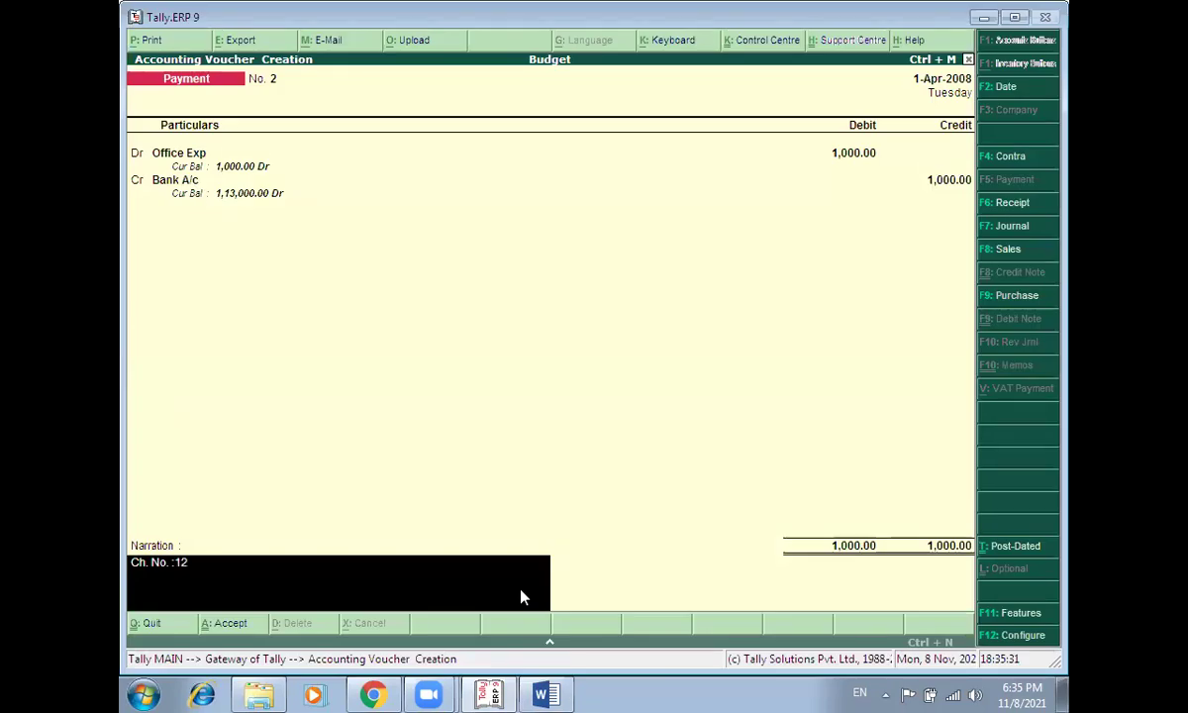
{"action": "type", "text": "55"}
{"action": "key", "text": "Return"}
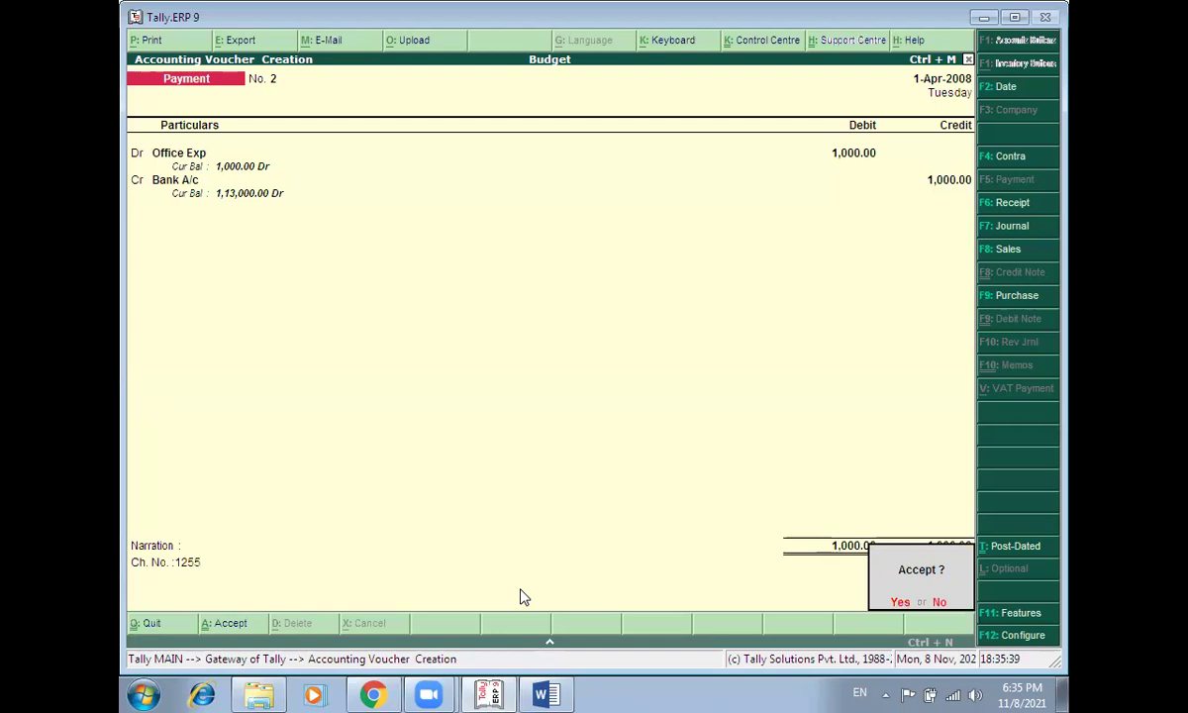
{"action": "key", "text": "Return"}
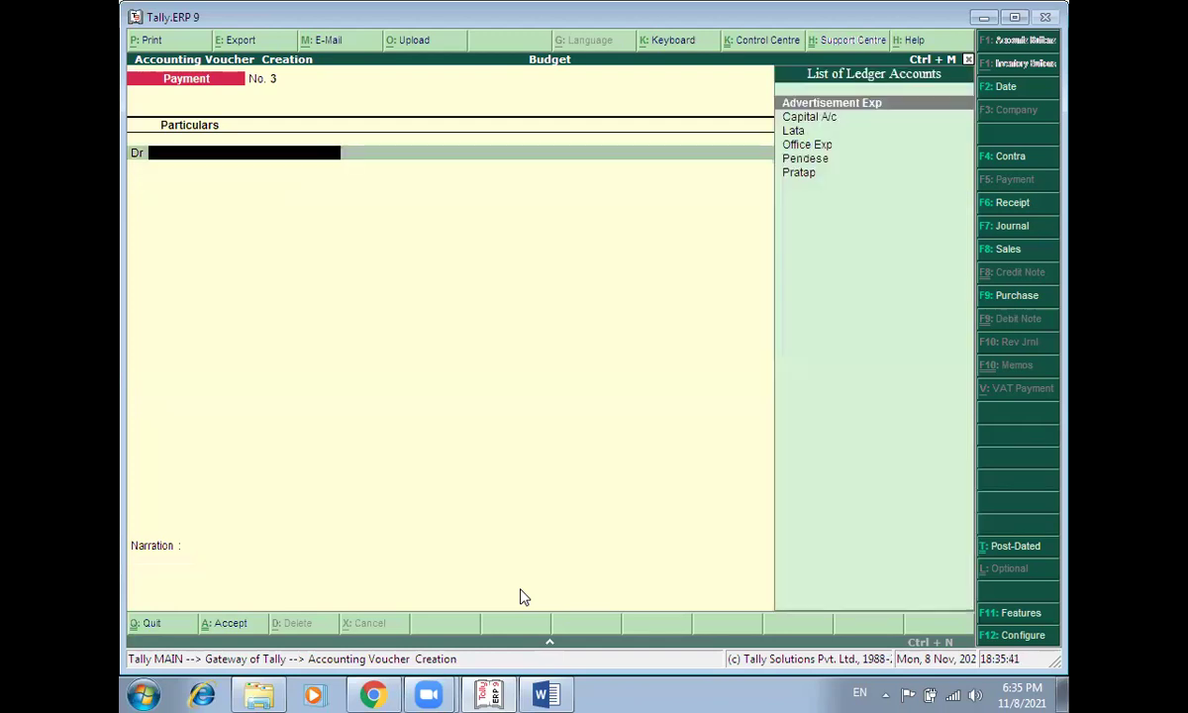
Step: Check the note in the BRS document and quit voucher entry to return to the Gateway of Tally
{"action": "key", "text": "Escape"}
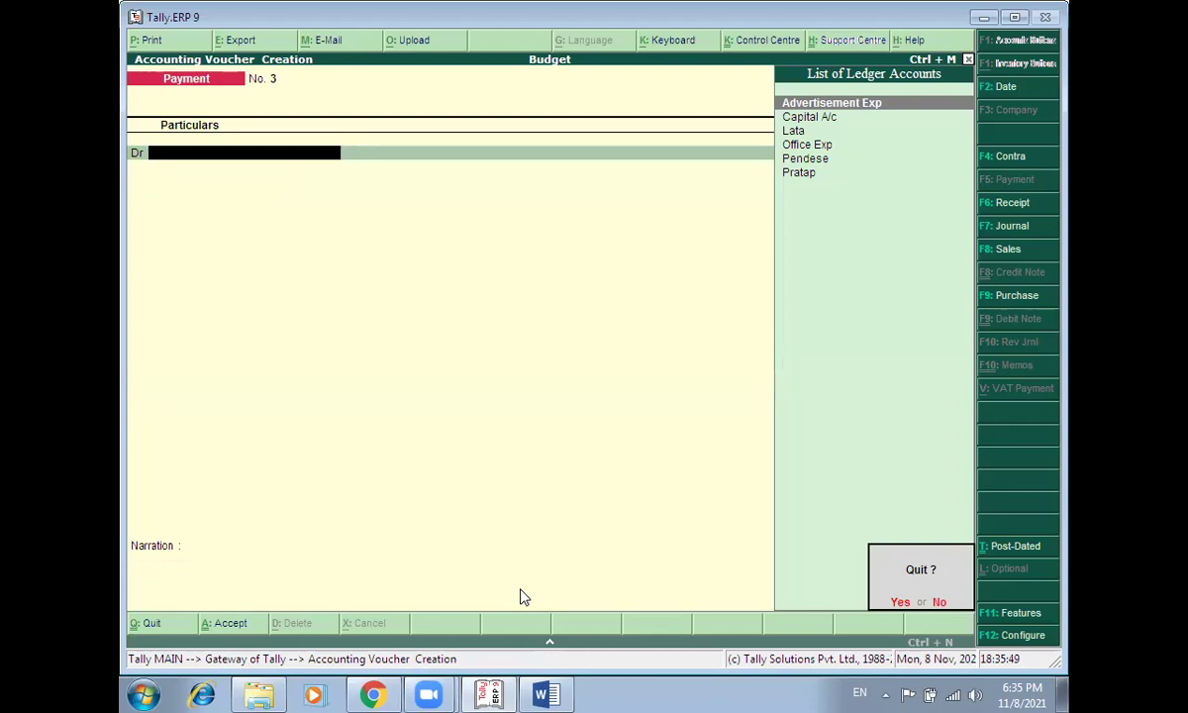
{"action": "key", "text": "alt+Tab"}
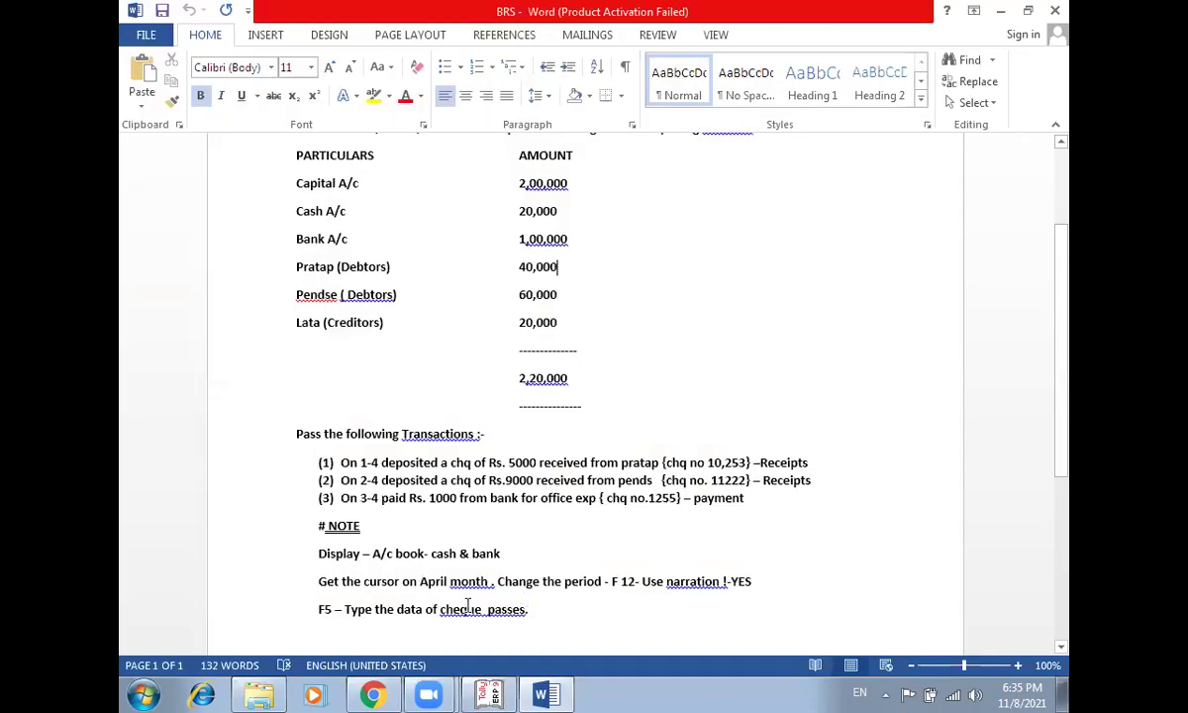
{"action": "key", "text": "alt+Tab"}
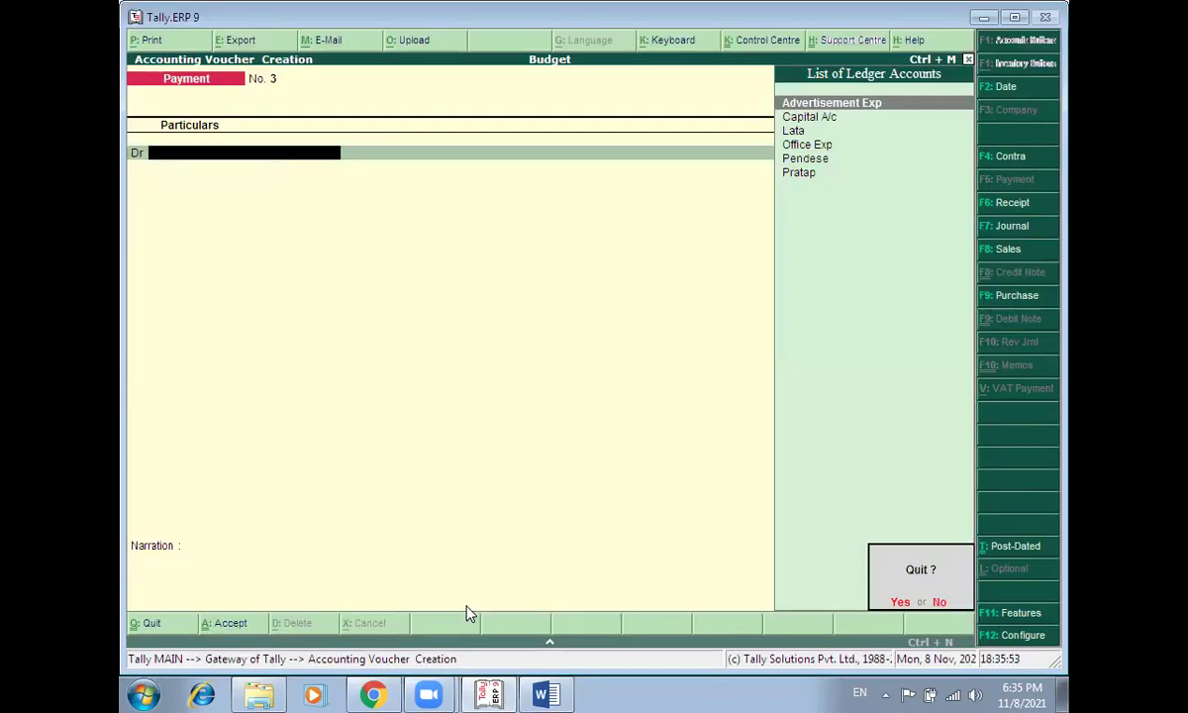
{"action": "key", "text": "n"}
{"action": "key", "text": "Escape"}
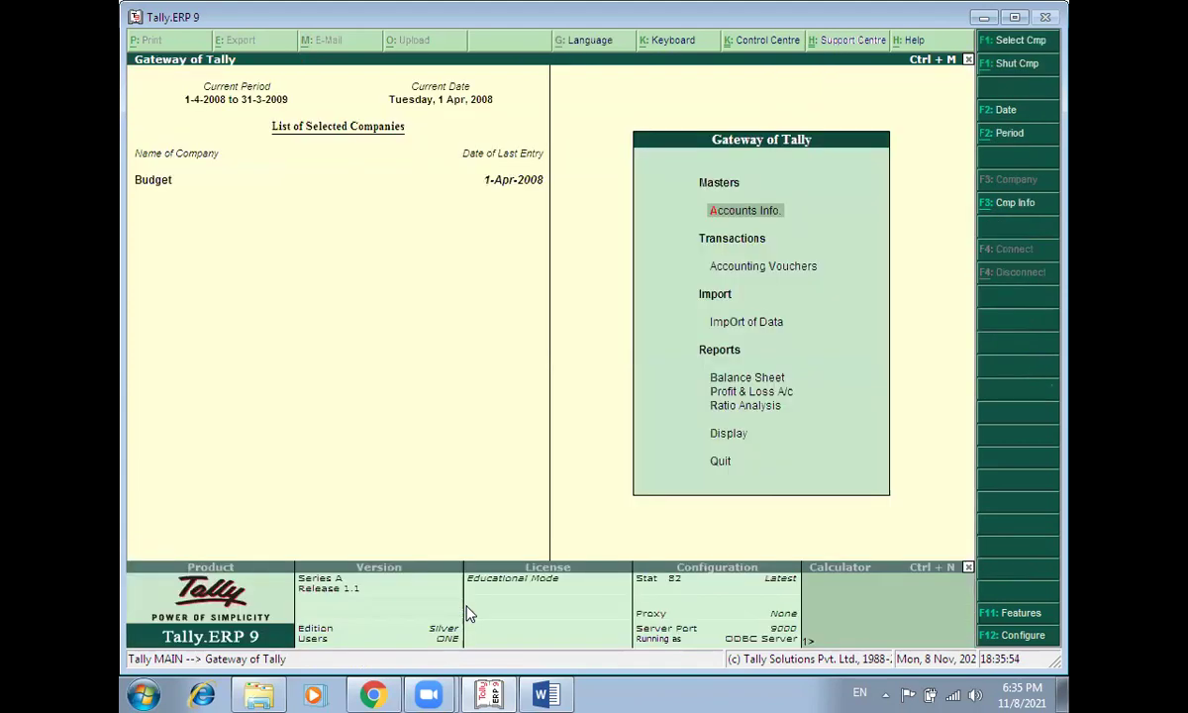
Step: Check the note in the BRS Word document, return to Tally and display the Cash/Bank Books summary from the account books
{"action": "key", "text": "alt+Tab"}
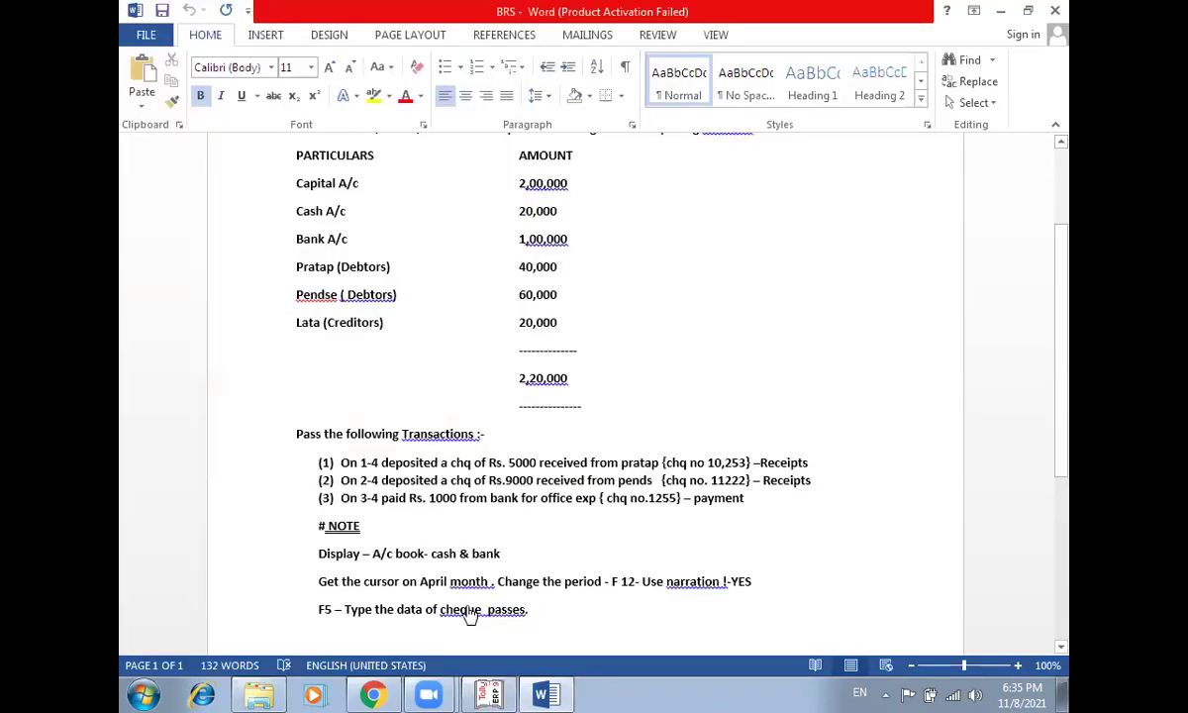
{"action": "key", "text": "alt+Tab"}
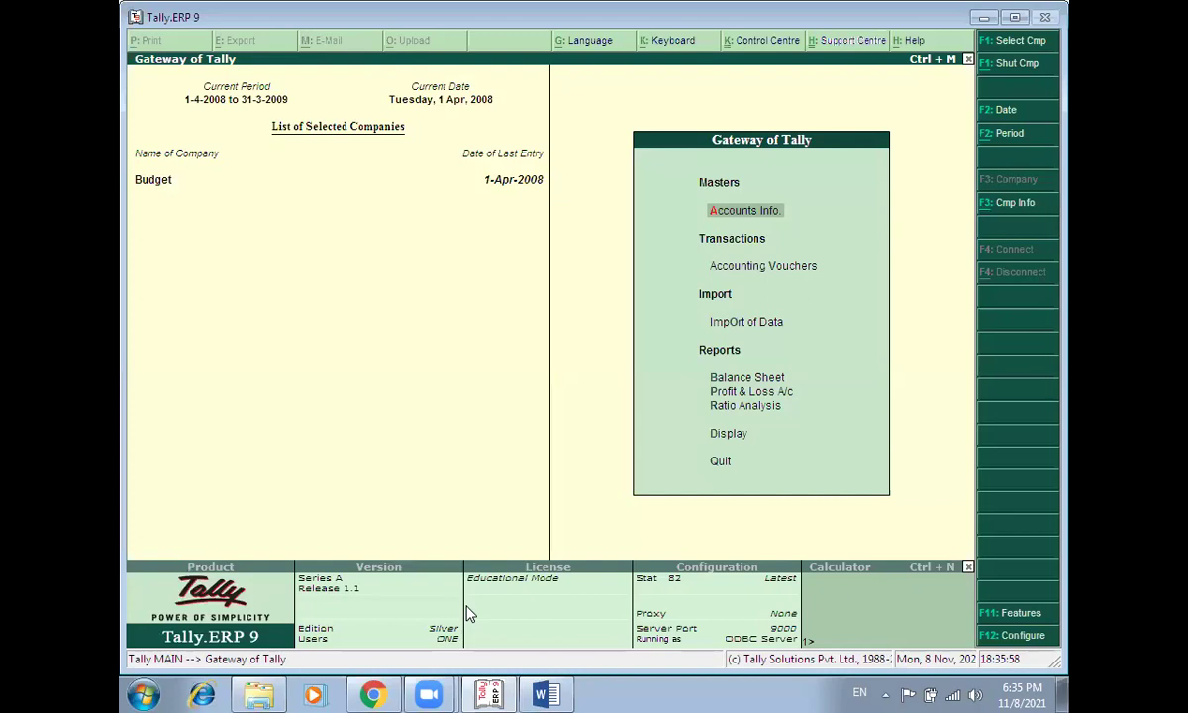
{"action": "key", "text": "d"}
{"action": "key", "text": "Return"}
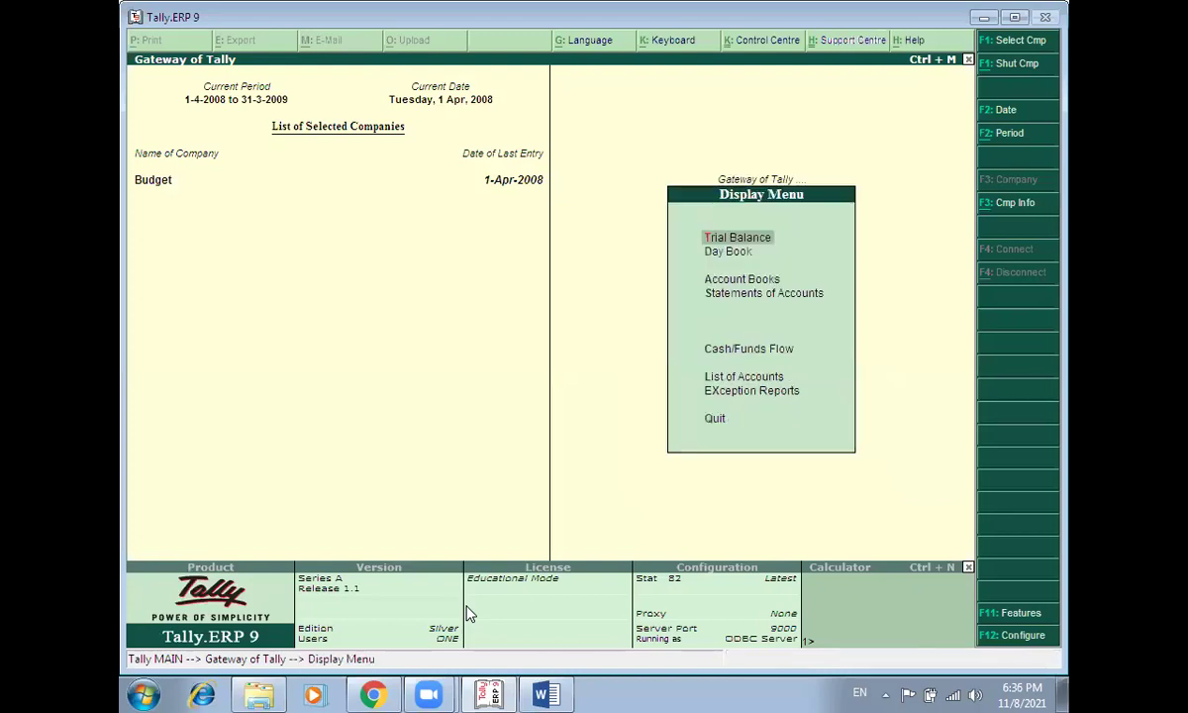
{"action": "key", "text": "Down"}
{"action": "key", "text": "Down"}
{"action": "key", "text": "Down"}
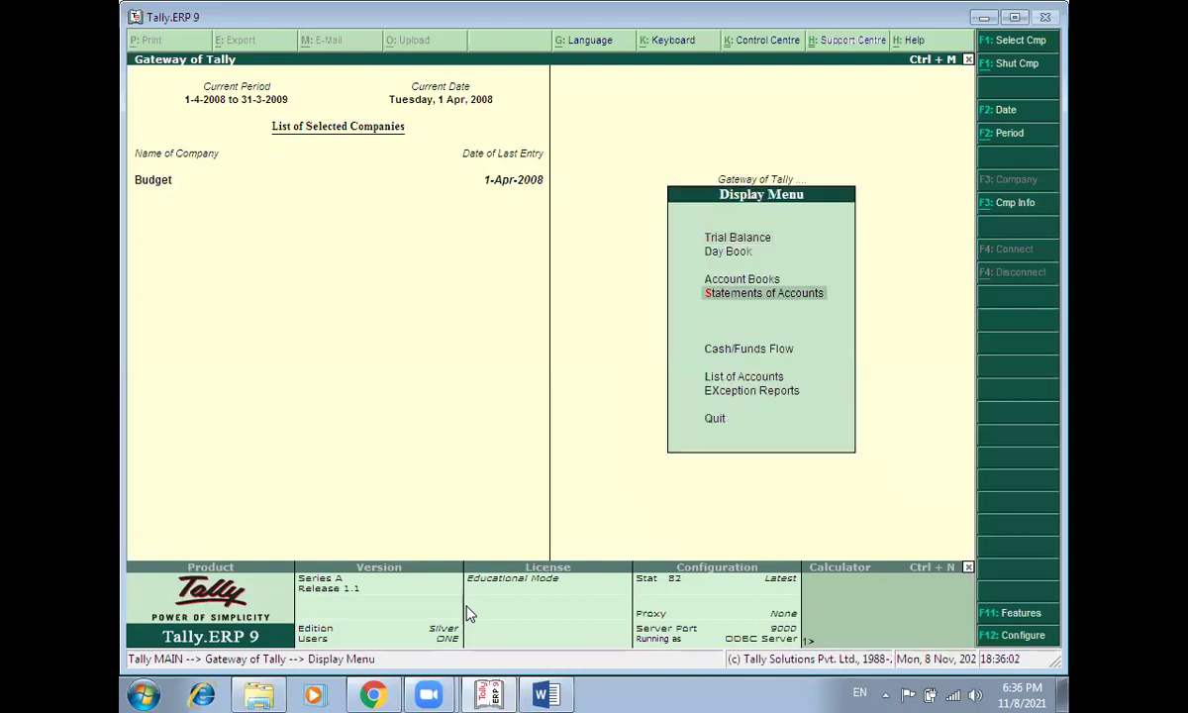
{"action": "key", "text": "Up"}
{"action": "key", "text": "Return"}
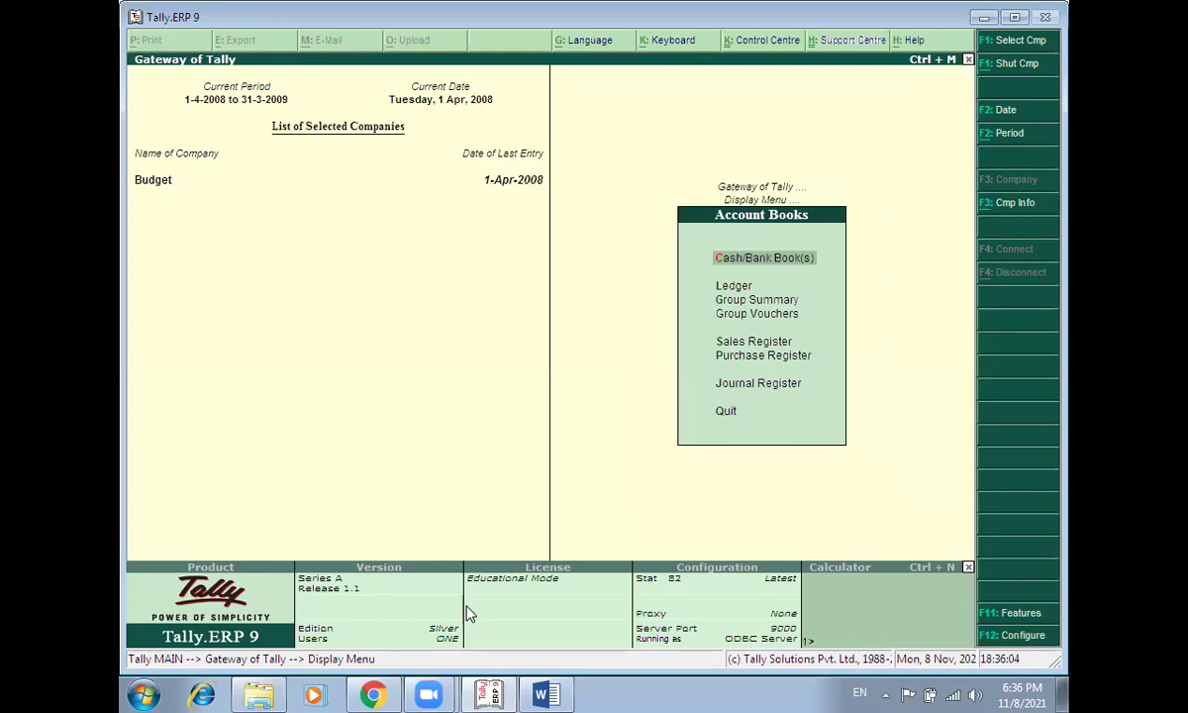
{"action": "key", "text": "Return"}
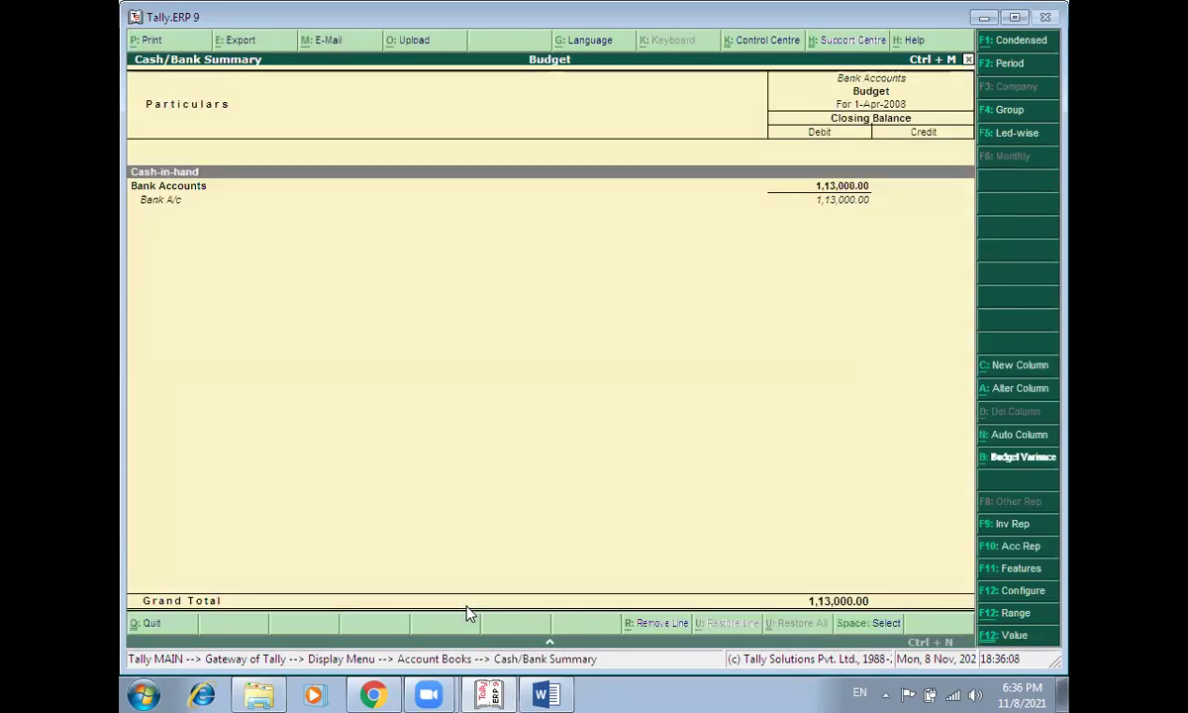
Step: Drill down into Bank A/c and display its ledger vouchers for April
{"action": "key", "text": "Return"}
{"action": "key", "text": "Return"}
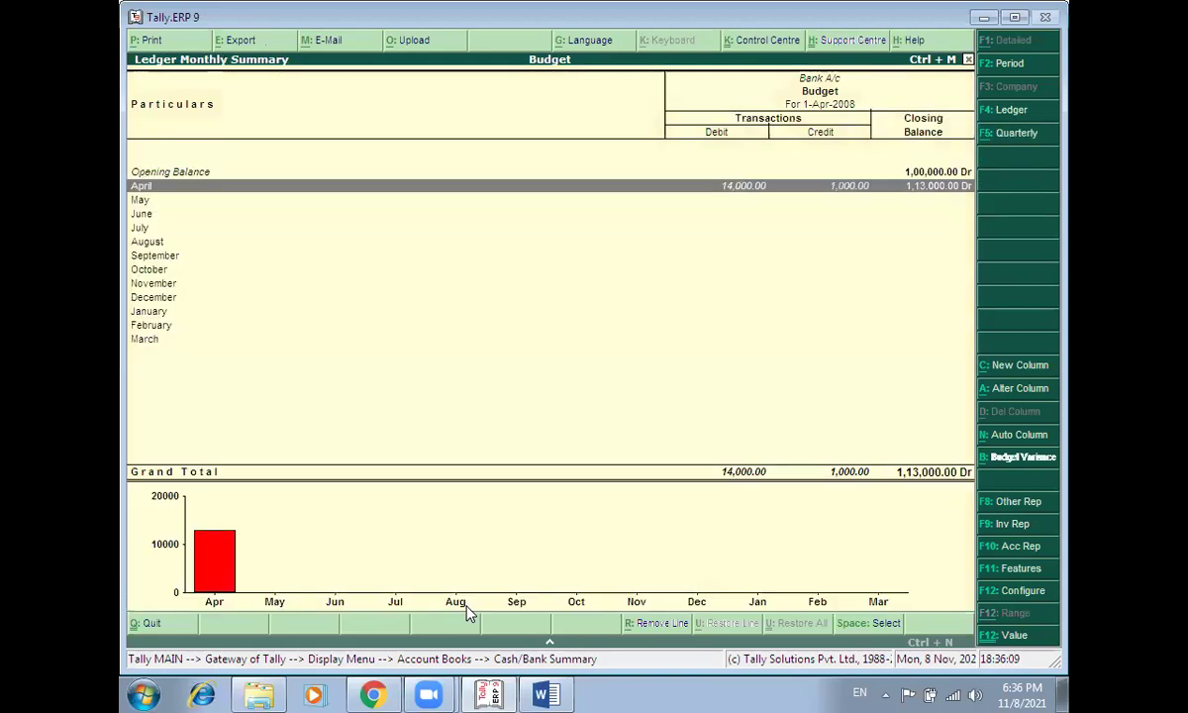
{"action": "key", "text": "Return"}
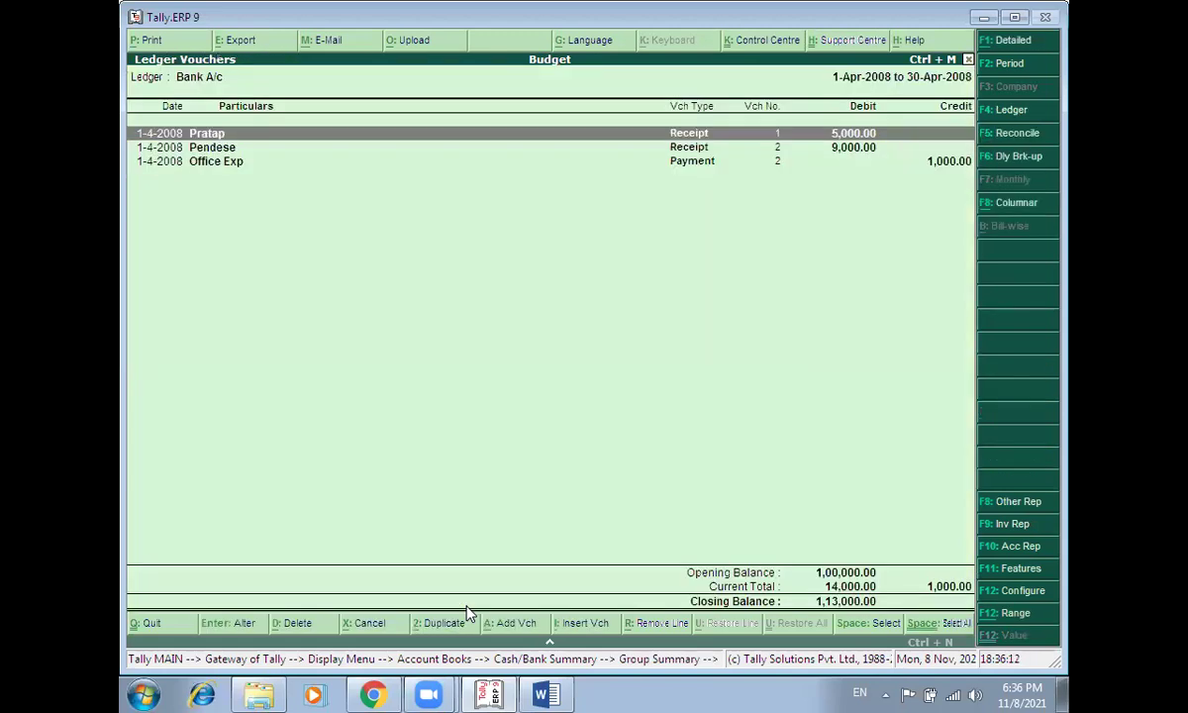
Step: Recheck the reconciliation instructions in the BRS Word document, then return to Tally and open Bank A/c's April vouchers for reconciliation
{"action": "key", "text": "alt+Tab"}
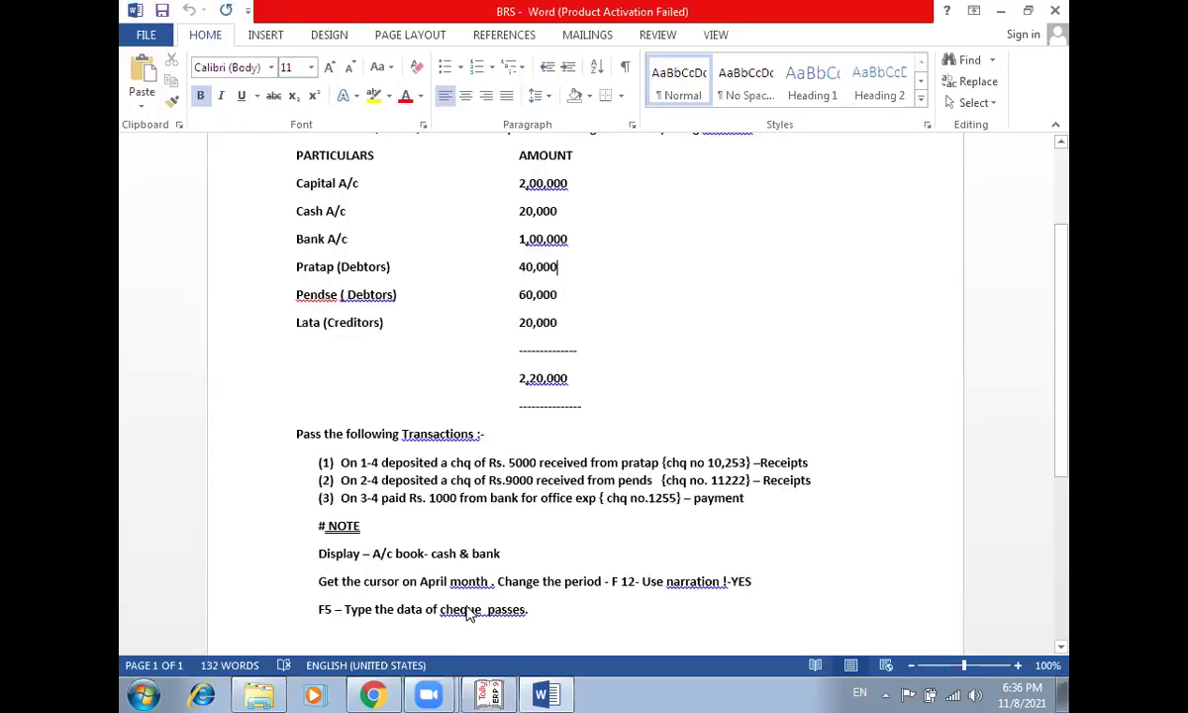
{"action": "key", "text": "alt"}
{"action": "key", "text": "alt+Tab"}
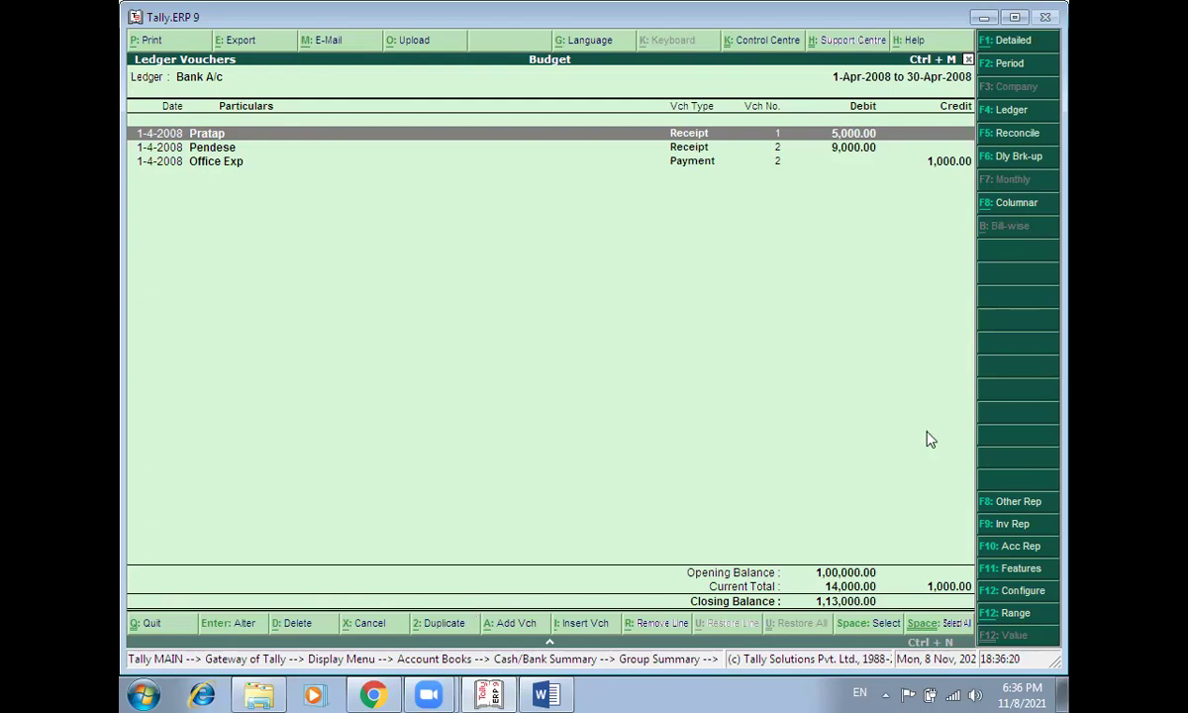
{"action": "left_click", "coordinate": [1000, 137]}
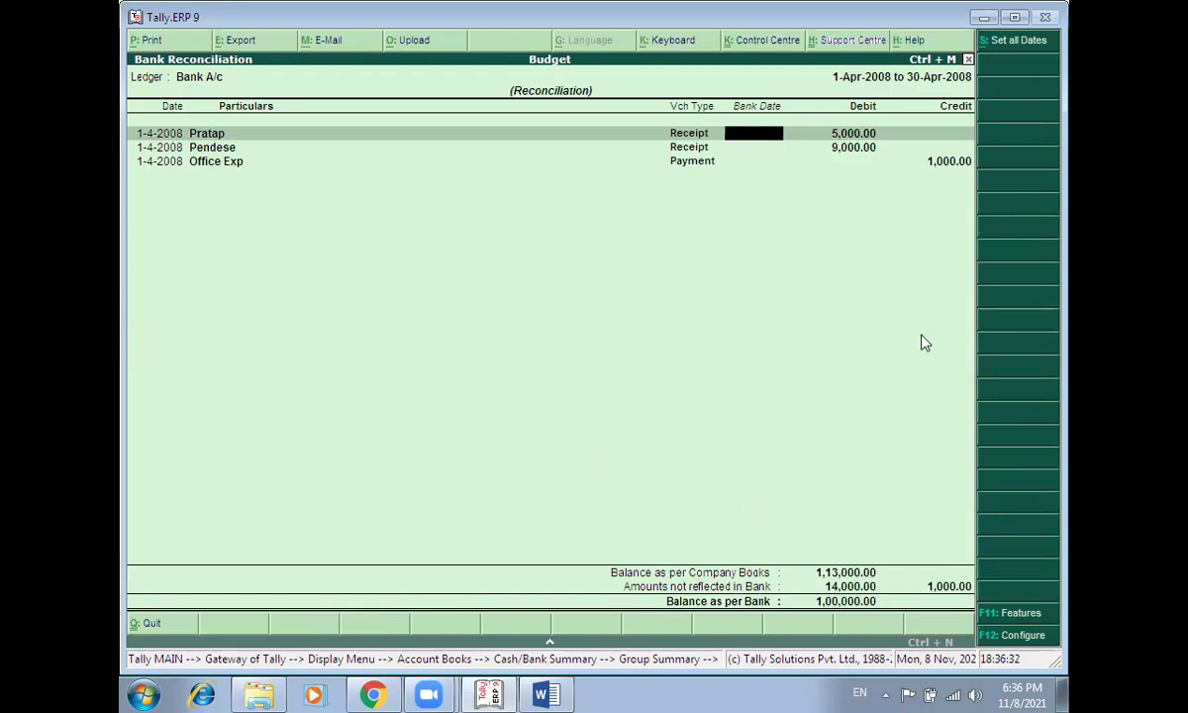
Step: Preview the printout of the Bank A/c reconciliation statement and zoom in to read it
{"action": "key", "text": "alt+p"}
{"action": "key", "text": "Return"}
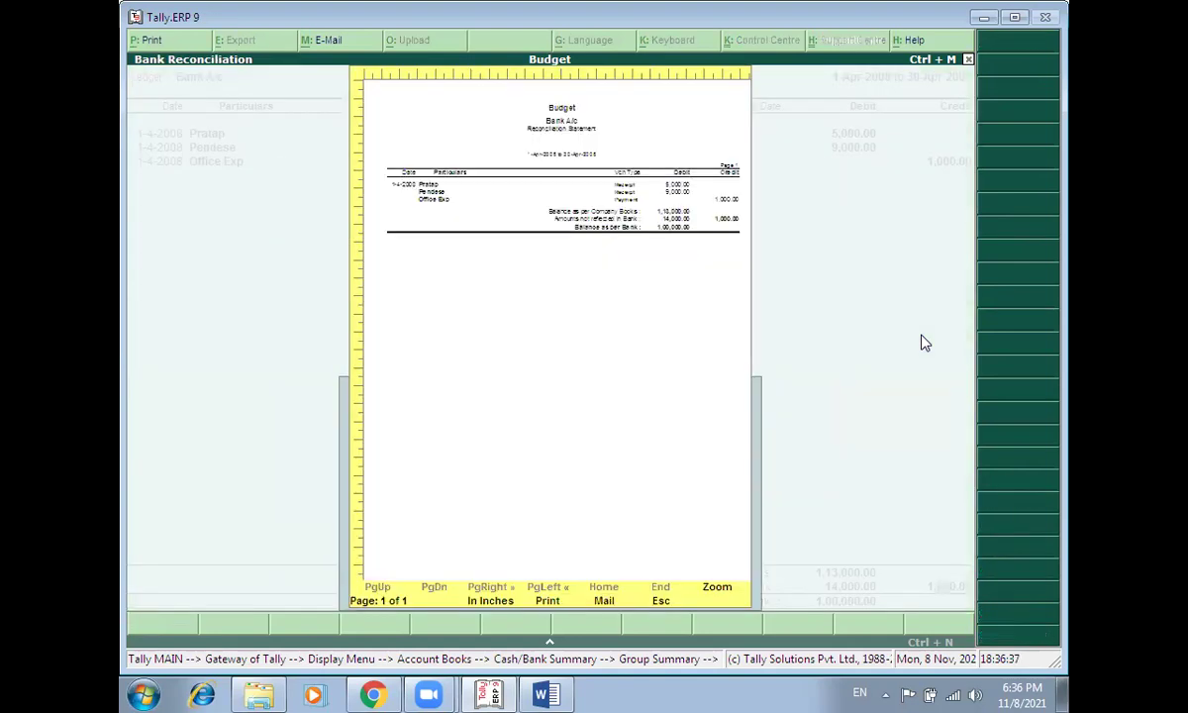
{"action": "key", "text": "z"}
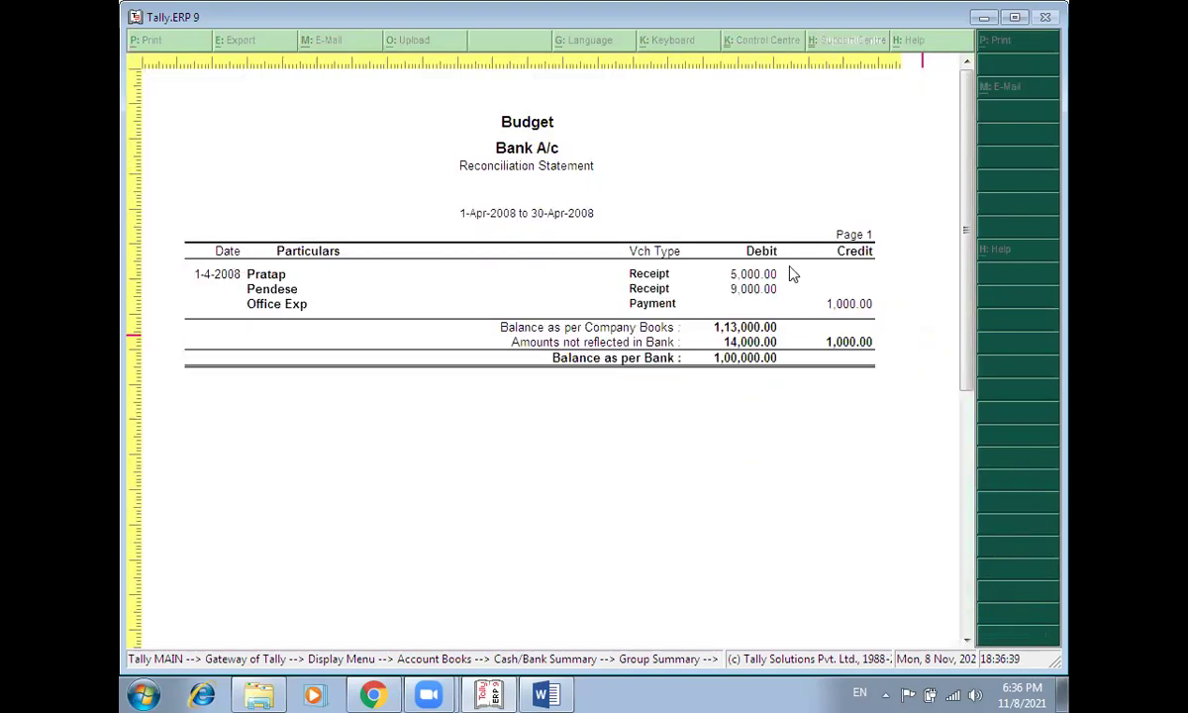